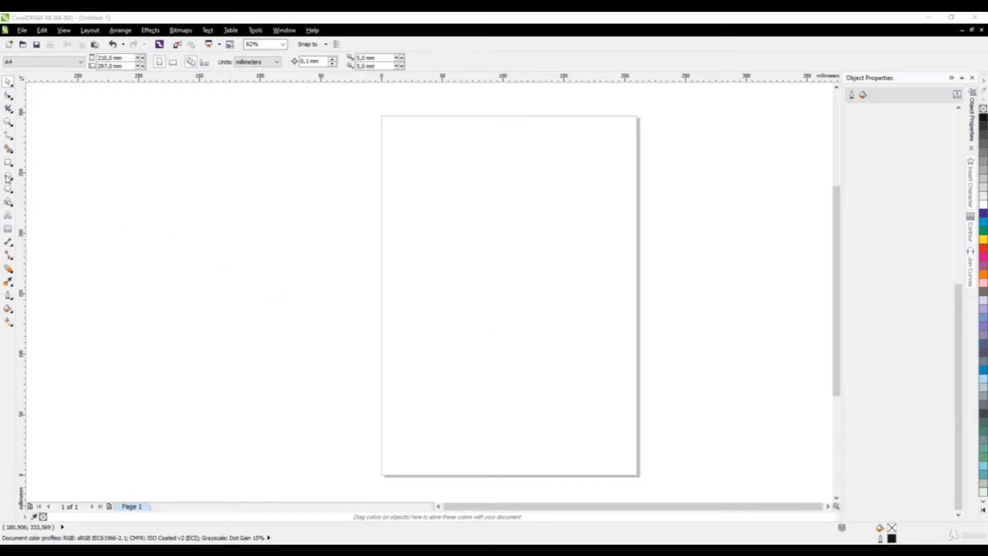
# - Draw a circle about 317.5 mm in diameter overlapping the page
pyautogui.click(8, 176)
pyautogui.scroll(-1, 477, 203)
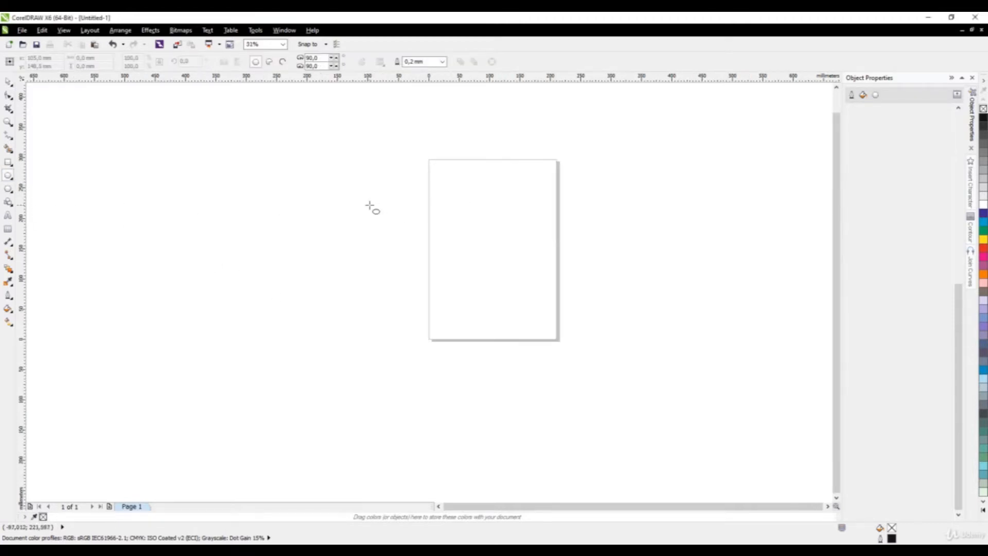
pyautogui.moveTo(342, 170); pyautogui.dragTo(457, 362)
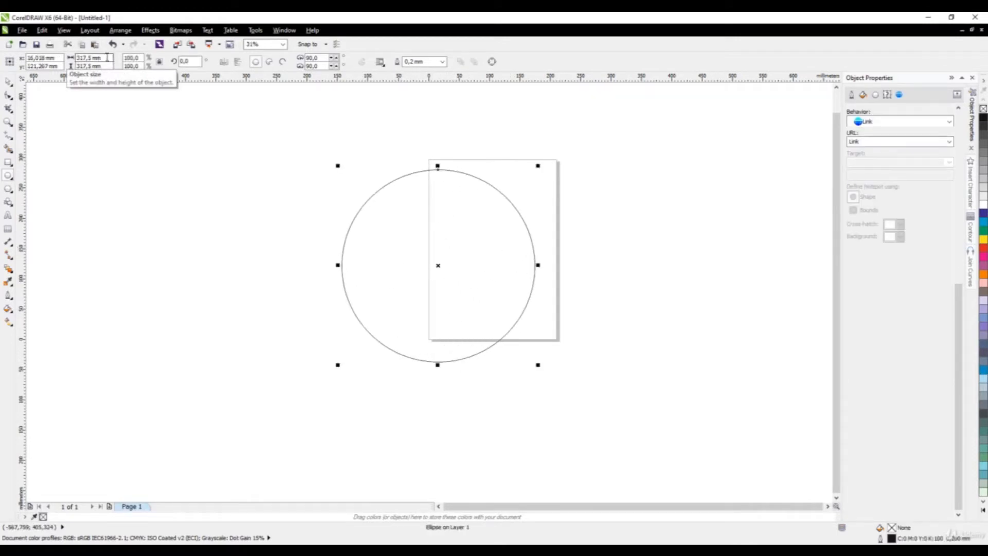
pyautogui.click(82, 58)
pyautogui.write('30')
pyautogui.press('Return')
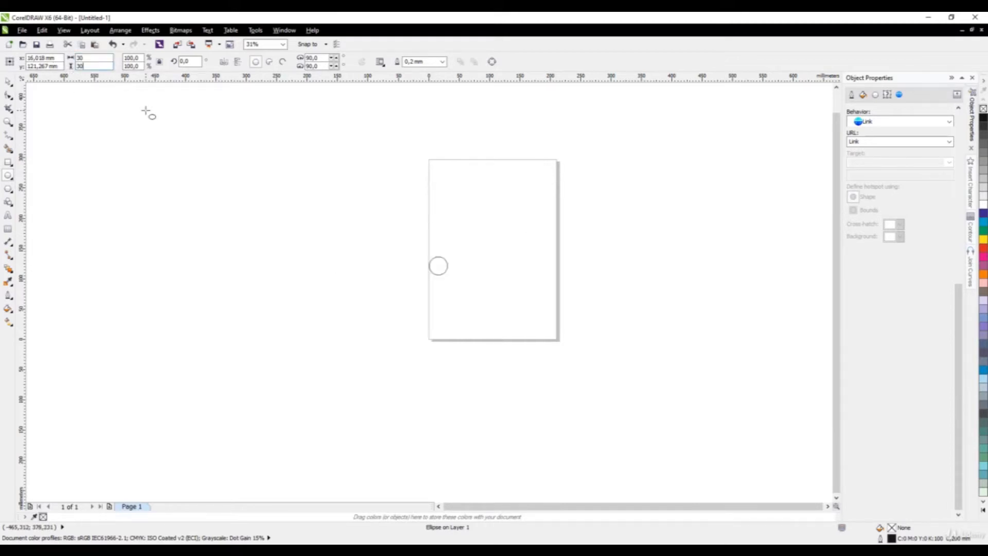
# - Set the circle's width and height to 300 mm
pyautogui.click(110, 61)
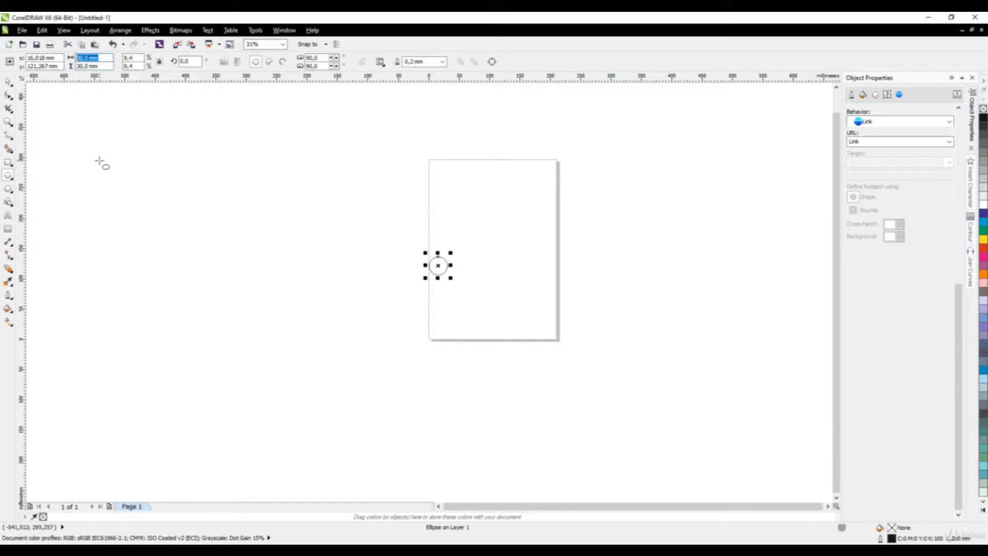
pyautogui.write('300')
pyautogui.press('Return')
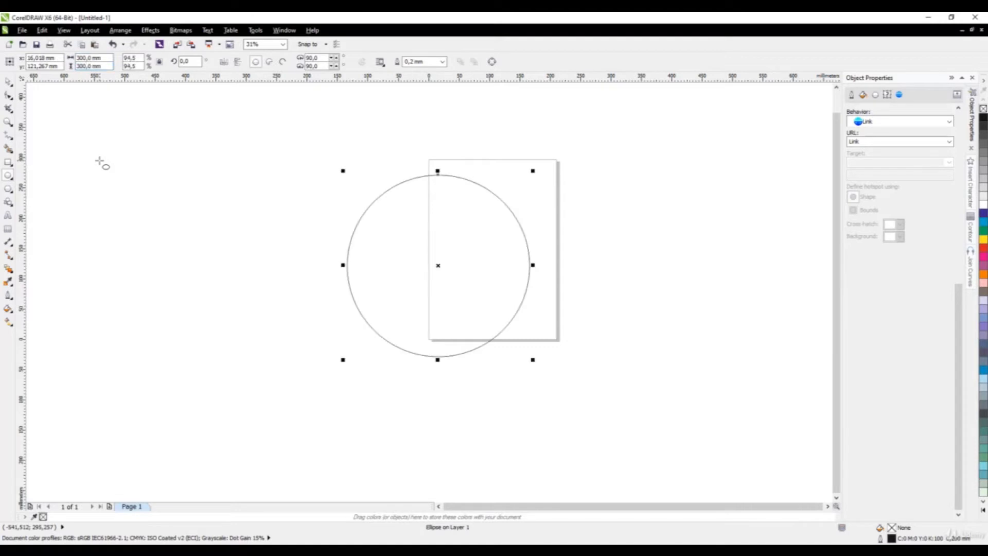
# - Move the circle off the page into the empty area to the left of it
pyautogui.click(8, 81)
pyautogui.scroll(-2, 477, 213)
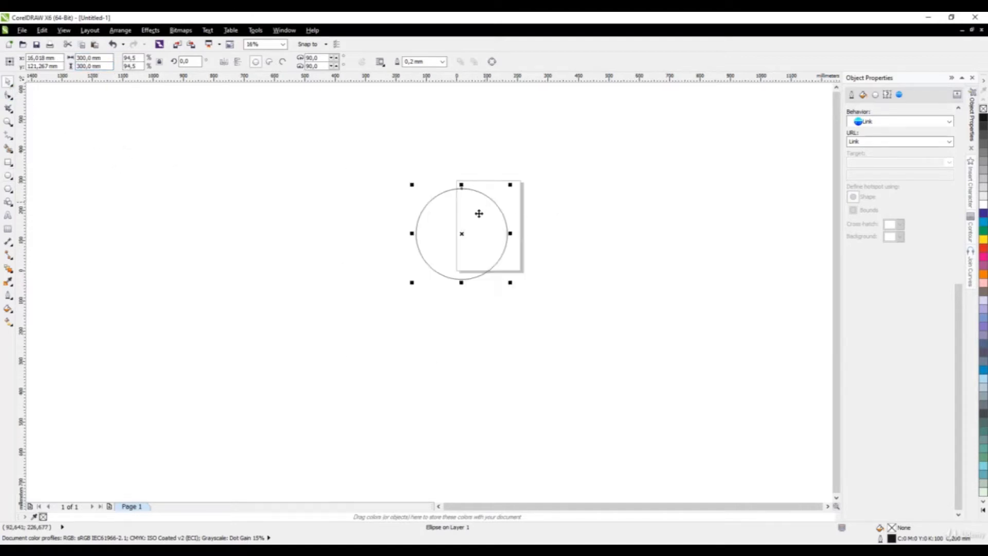
pyautogui.moveTo(477, 213); pyautogui.dragTo(393, 199)
pyautogui.scroll(2, 344, 232)
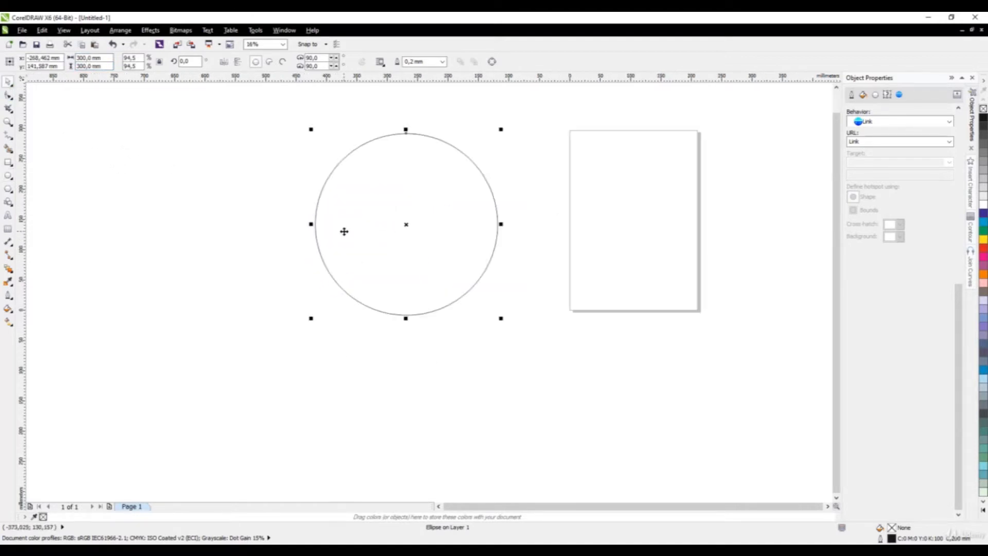
pyautogui.scroll(2, 344, 231)
pyautogui.scroll(-2, 493, 293)
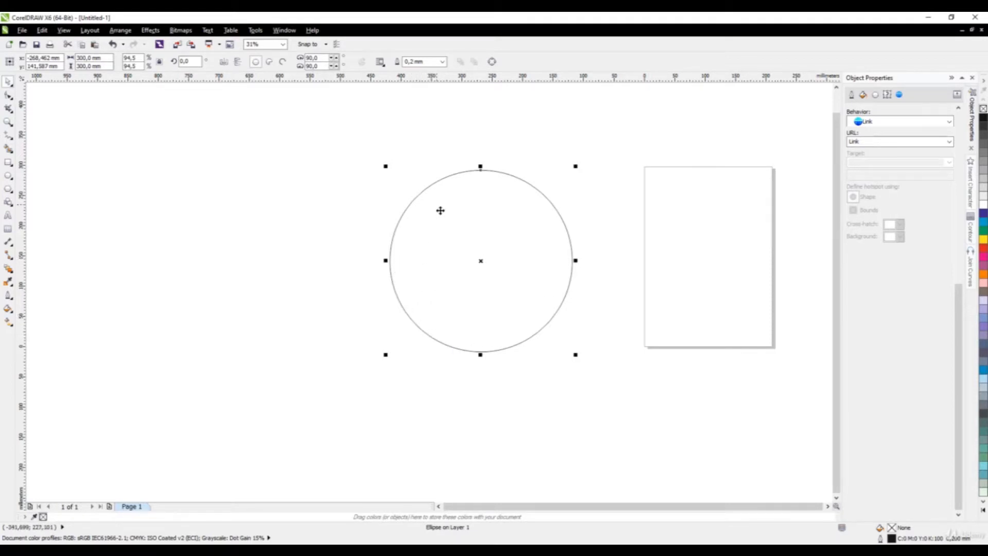
# - Draw a vertical 2-Point Line about 460 mm long between the circle and the page
pyautogui.click(8, 136)
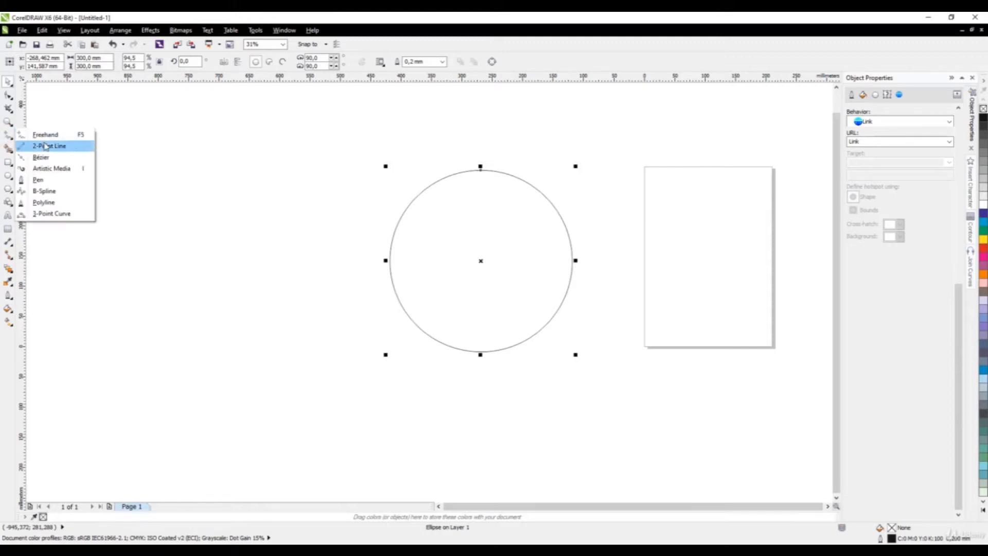
pyautogui.click(45, 147)
pyautogui.scroll(-2, 379, 191)
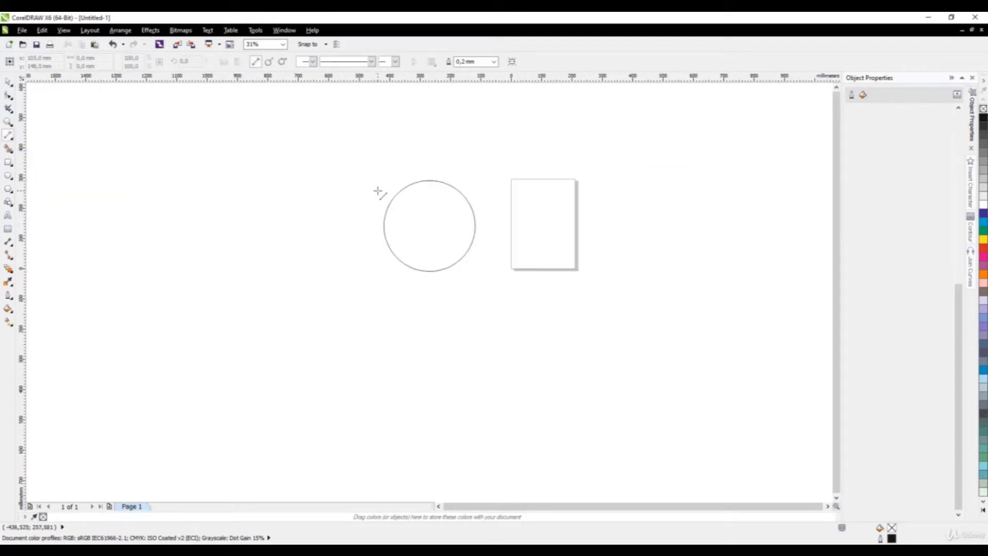
pyautogui.scroll(2, 512, 208)
pyautogui.moveTo(493, 113); pyautogui.dragTo(500, 392)
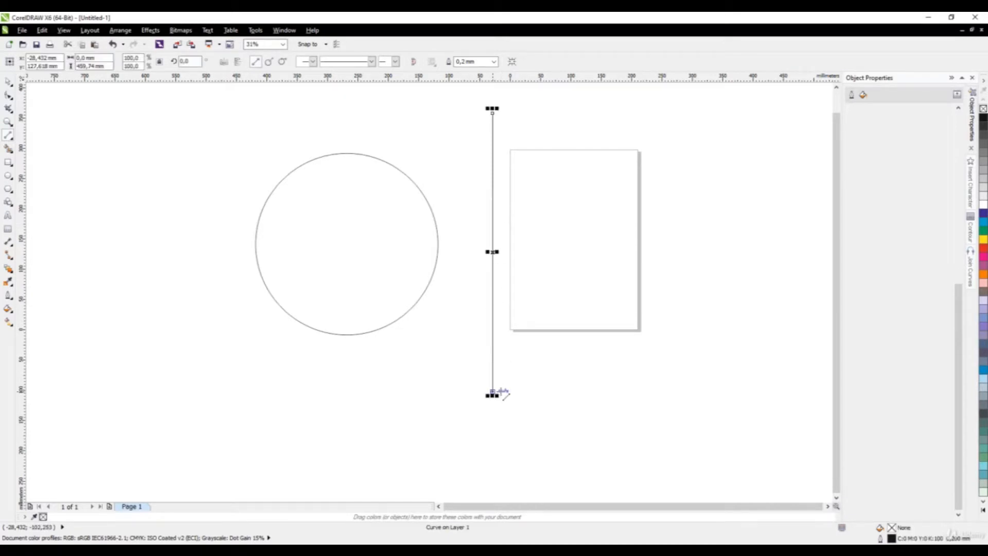
# - Create a copy of the vertical line rotated 30° about its centre, keeping the original
pyautogui.click(8, 82)
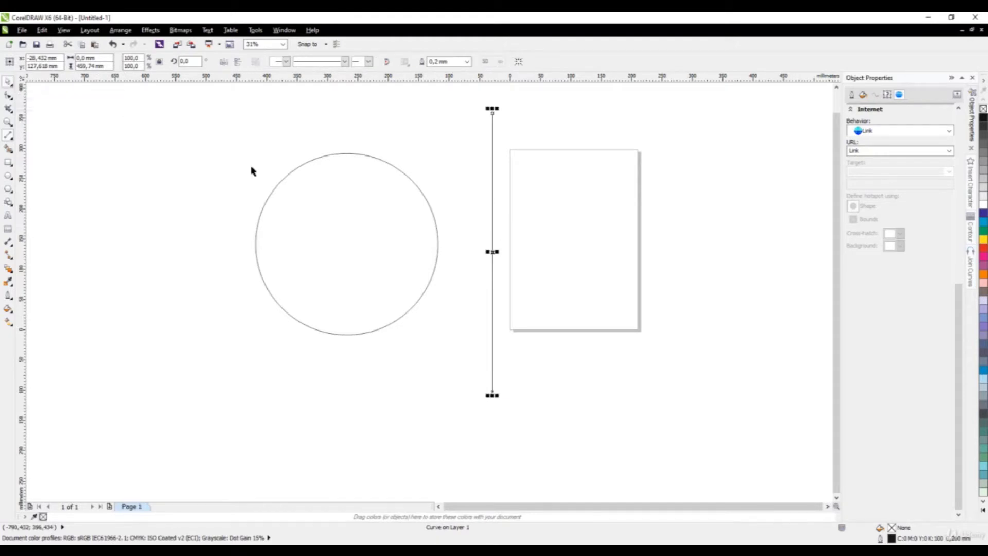
pyautogui.click(493, 125)
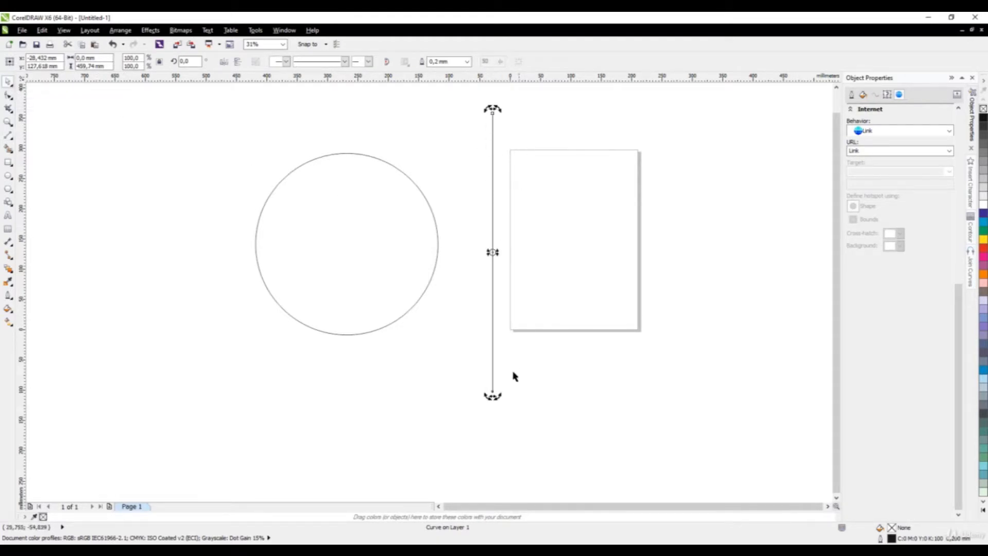
pyautogui.moveTo(499, 399); pyautogui.dragTo(579, 414)
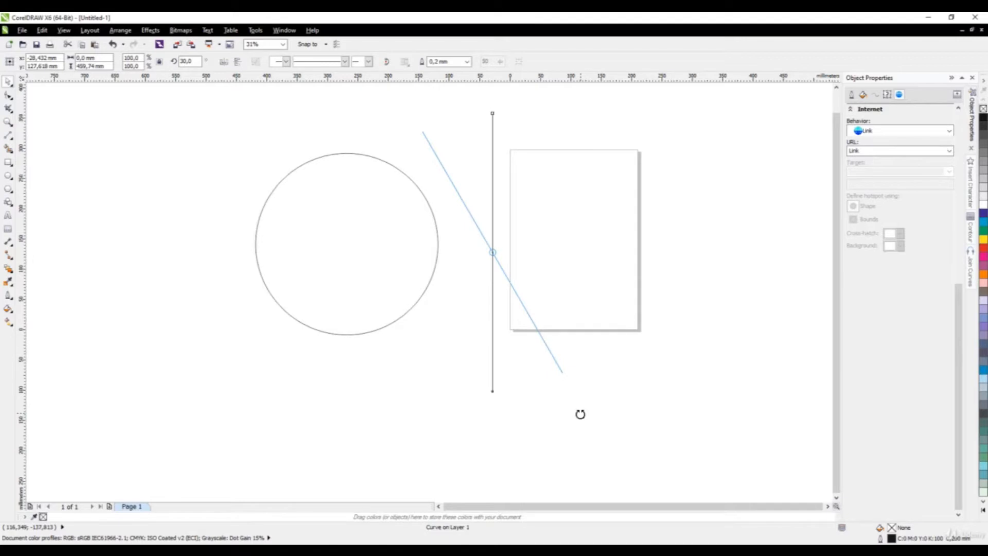
pyautogui.moveTo(579, 414); pyautogui.dragTo(581, 417)
pyautogui.moveTo(567, 379); pyautogui.dragTo(567, 379)
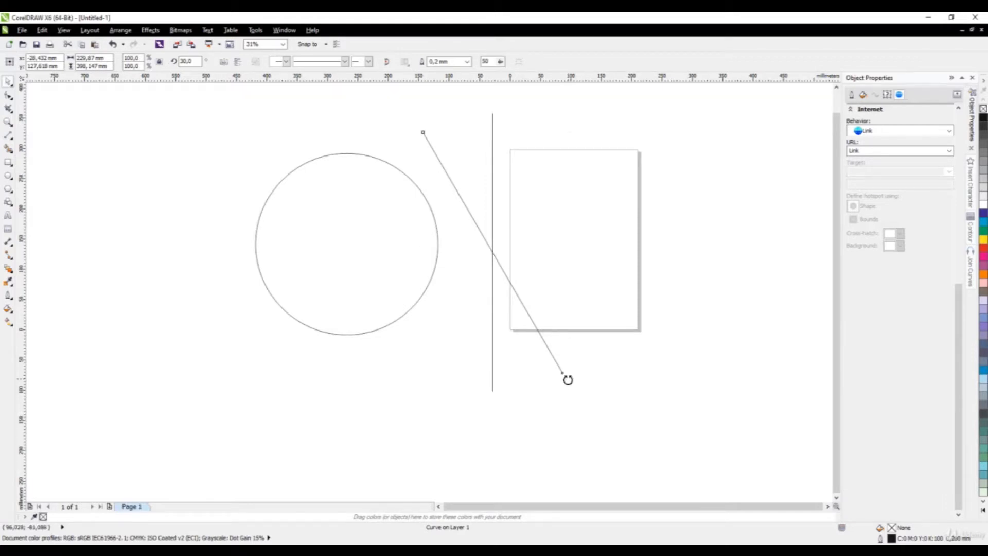
# - Add four more rotated copies at 30° increments about the same centre, at 60°, 90°, 120° and 150°
pyautogui.moveTo(567, 379); pyautogui.dragTo(626, 335)
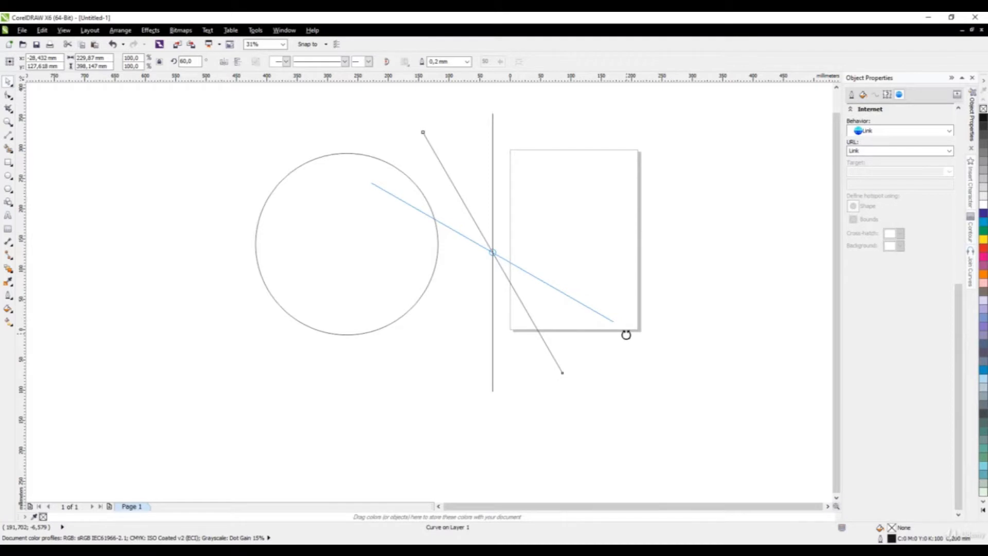
pyautogui.moveTo(626, 335); pyautogui.dragTo(669, 273)
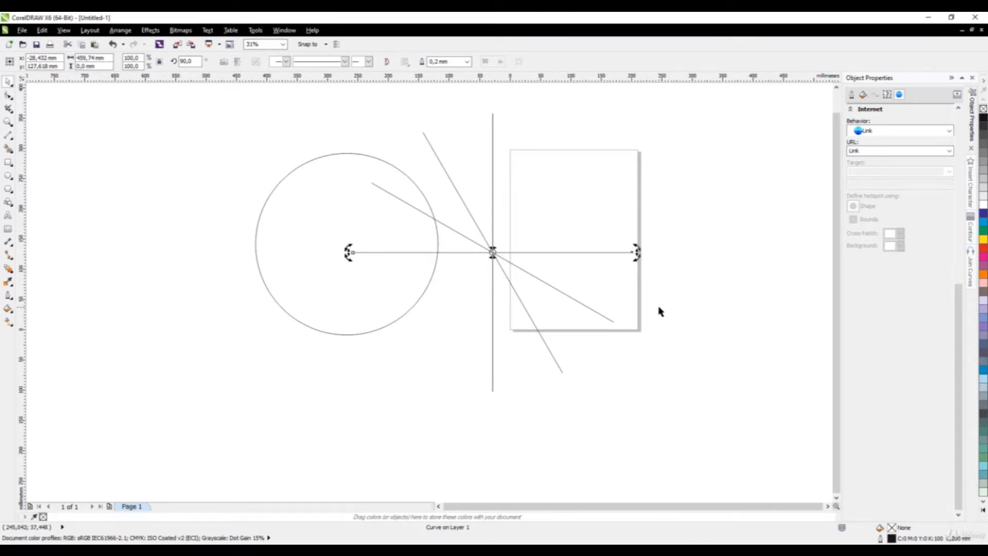
pyautogui.hotkey('ctrl', 'r')
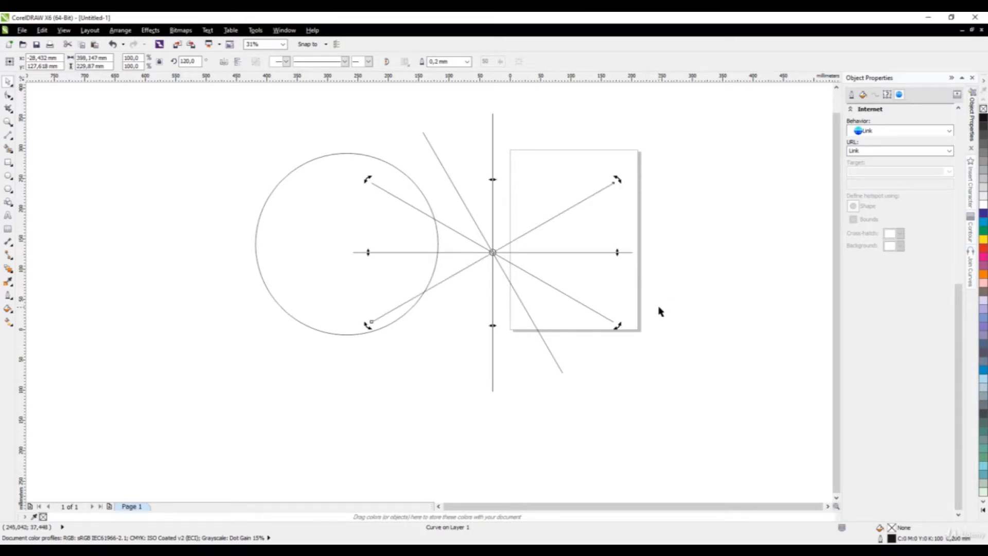
pyautogui.hotkey('ctrl', 'r')
# - Move all six radial lines to the far side of the circle from the page and group them
pyautogui.click(668, 309)
pyautogui.scroll(-2, 503, 276)
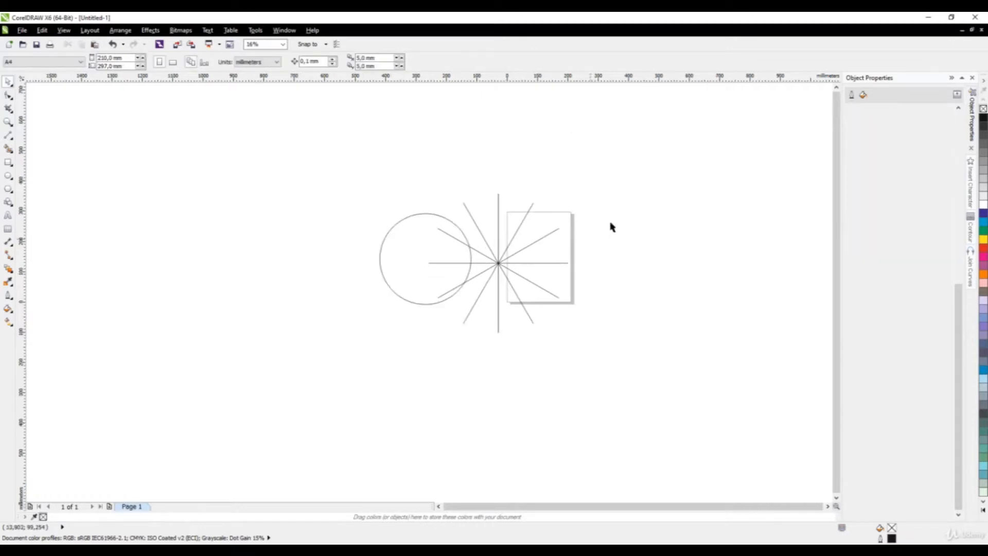
pyautogui.moveTo(624, 158)
pyautogui.mouseDown()
pyautogui.moveTo(493, 352)
pyautogui.moveTo(419, 443)
pyautogui.moveTo(422, 434)
pyautogui.mouseUp()
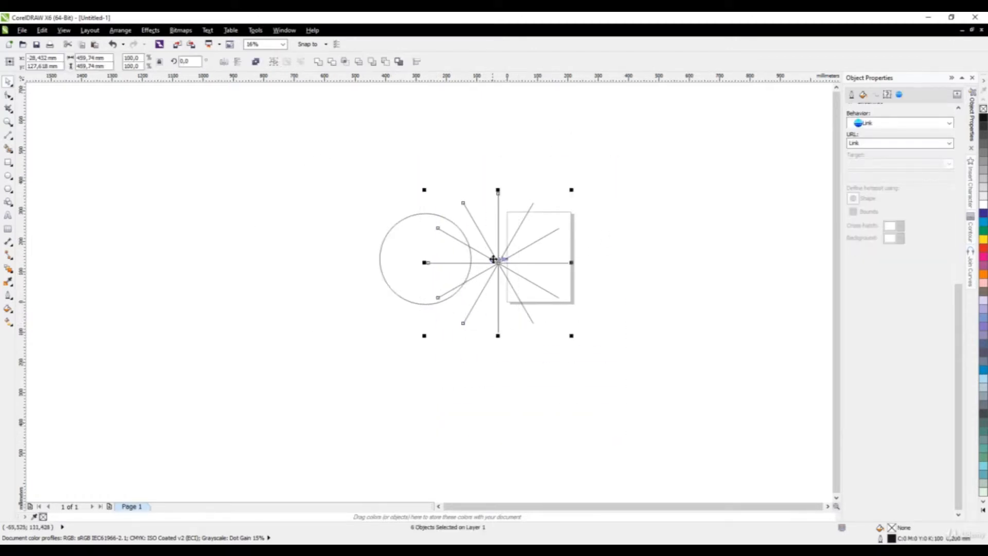
pyautogui.moveTo(493, 259); pyautogui.dragTo(285, 255)
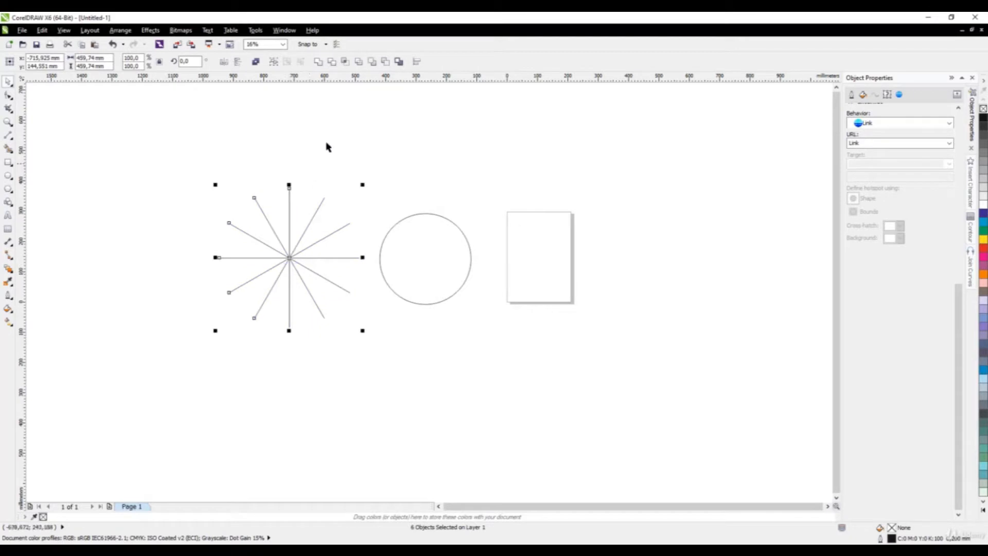
pyautogui.click(274, 63)
pyautogui.click(280, 129)
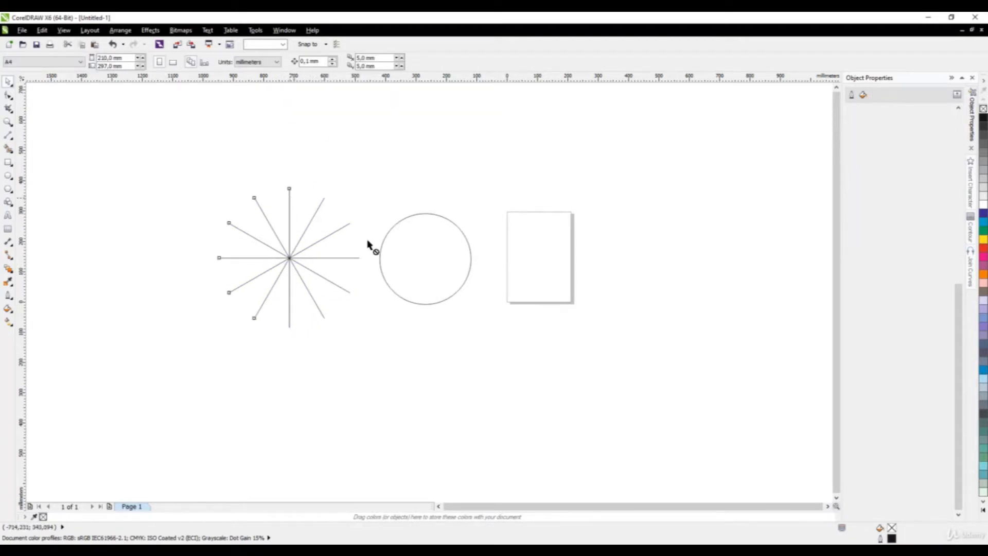
# - Align the line group with the circle so their centres match horizontally and vertically
pyautogui.moveTo(366, 245); pyautogui.dragTo(548, 229)
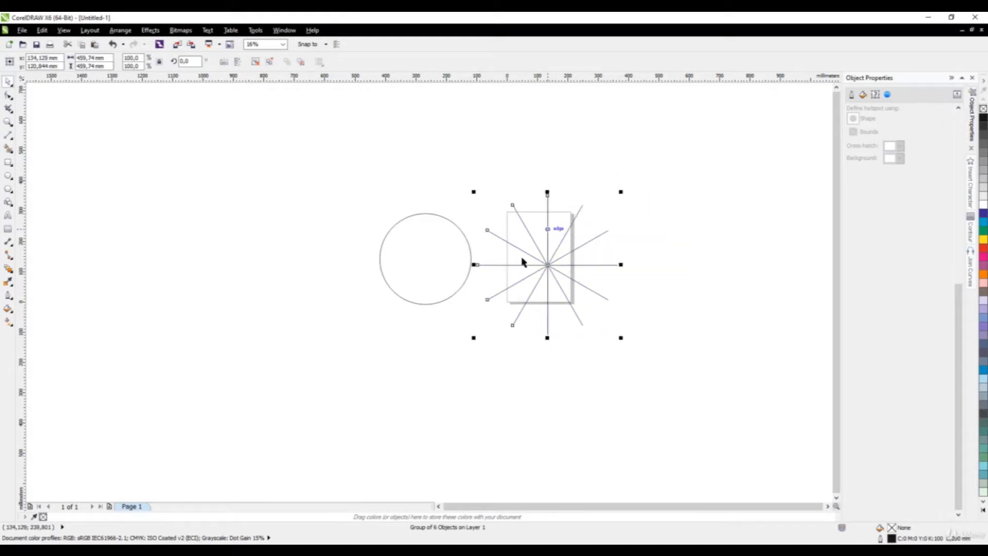
pyautogui.scroll(2, 470, 280)
pyautogui.scroll(-2, 461, 287)
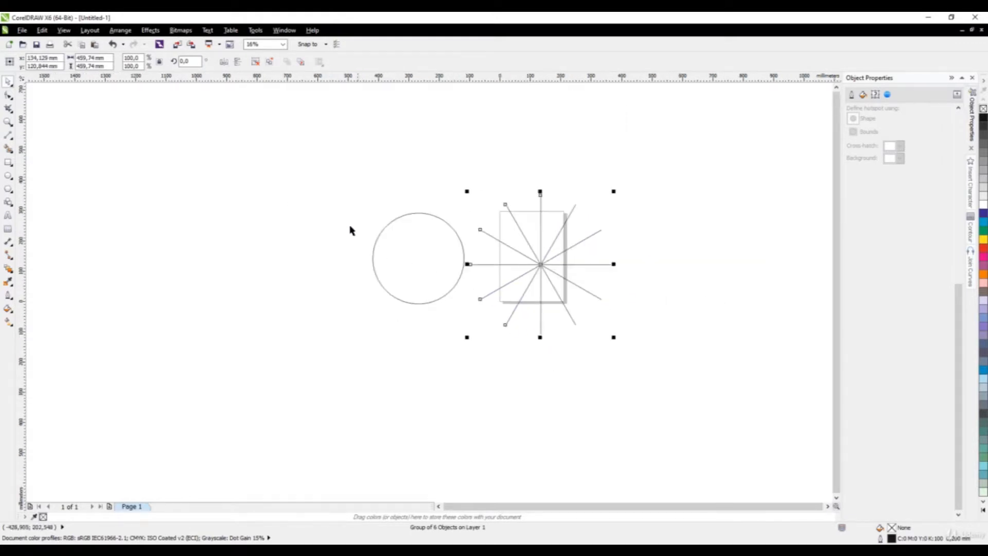
pyautogui.moveTo(310, 145); pyautogui.dragTo(695, 401)
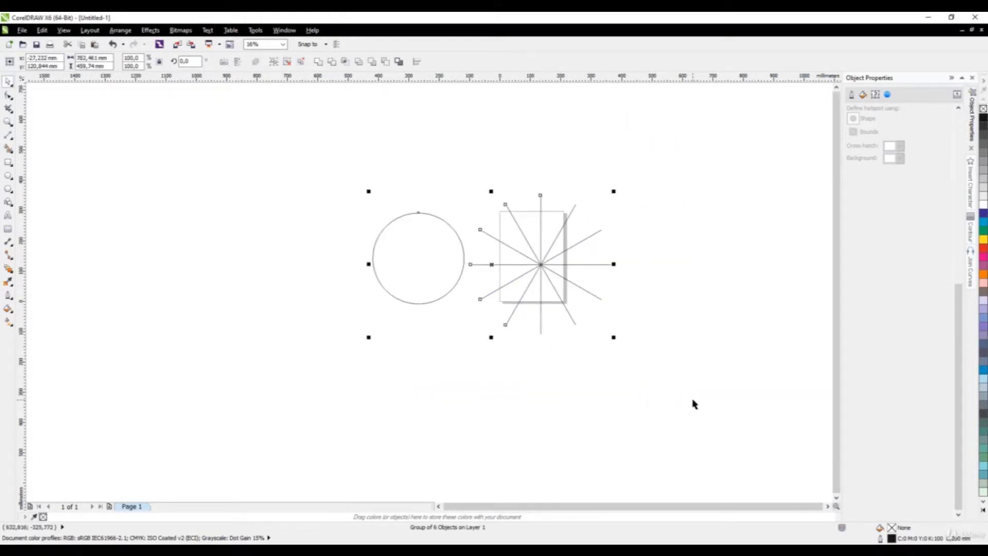
pyautogui.press('c')
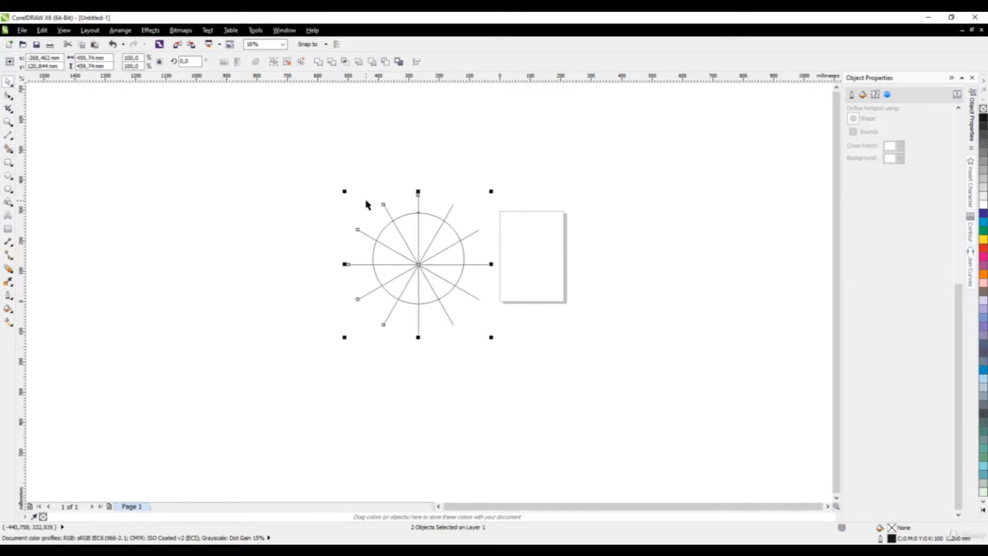
pyautogui.press('e')
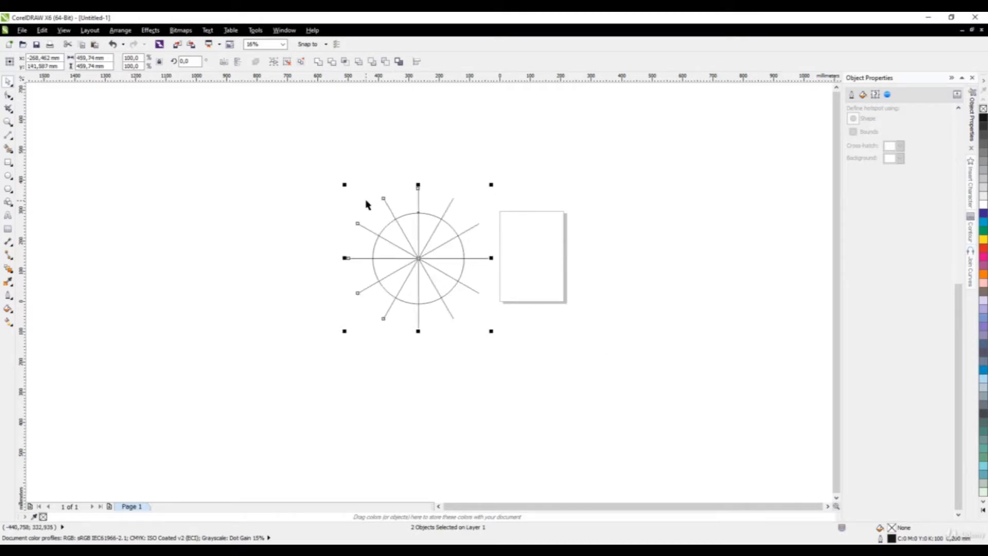
pyautogui.click(405, 362)
pyautogui.scroll(2, 396, 252)
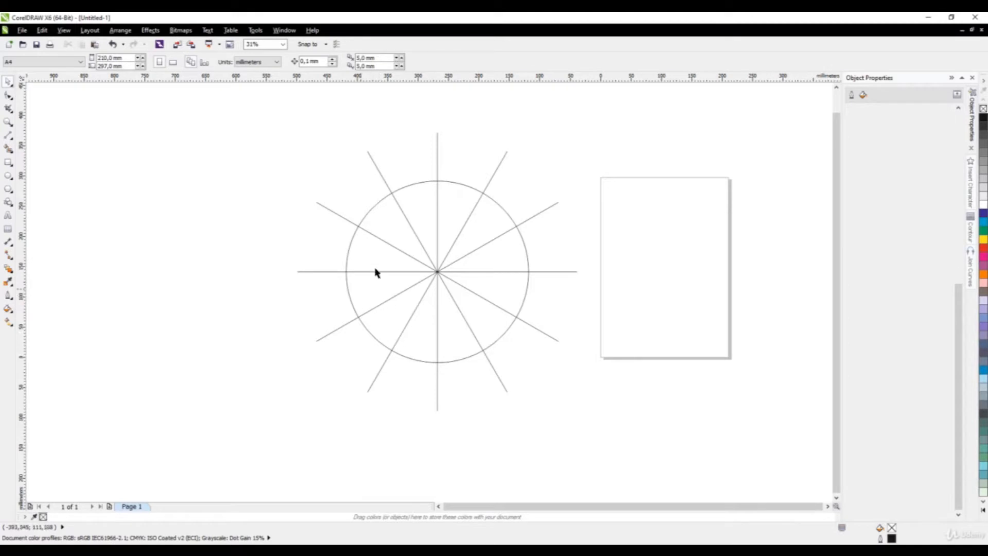
# - Add the artistic text "12" beside the page and enlarge it to about 84 pt
pyautogui.click(8, 216)
pyautogui.scroll(1, 577, 193)
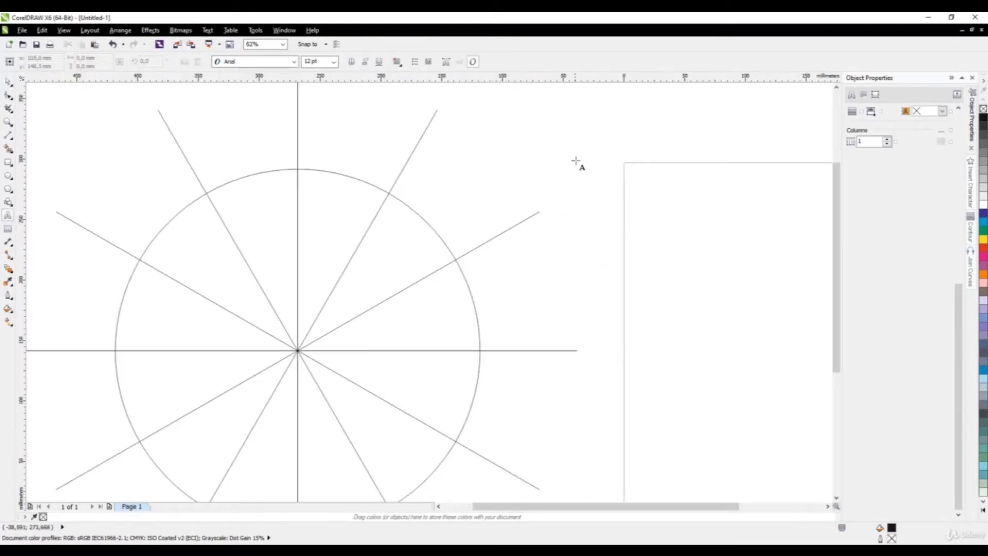
pyautogui.click(576, 161)
pyautogui.write('12')
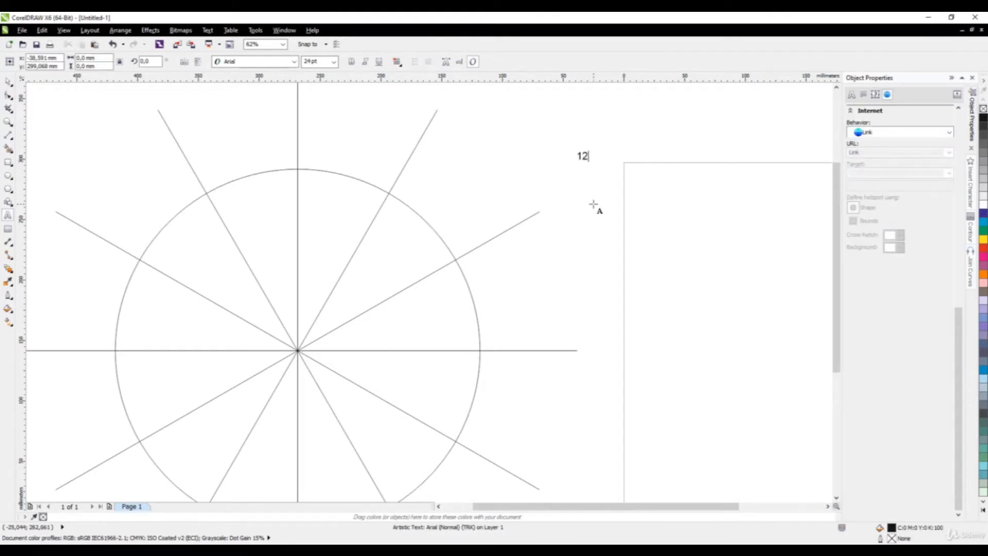
pyautogui.click(8, 81)
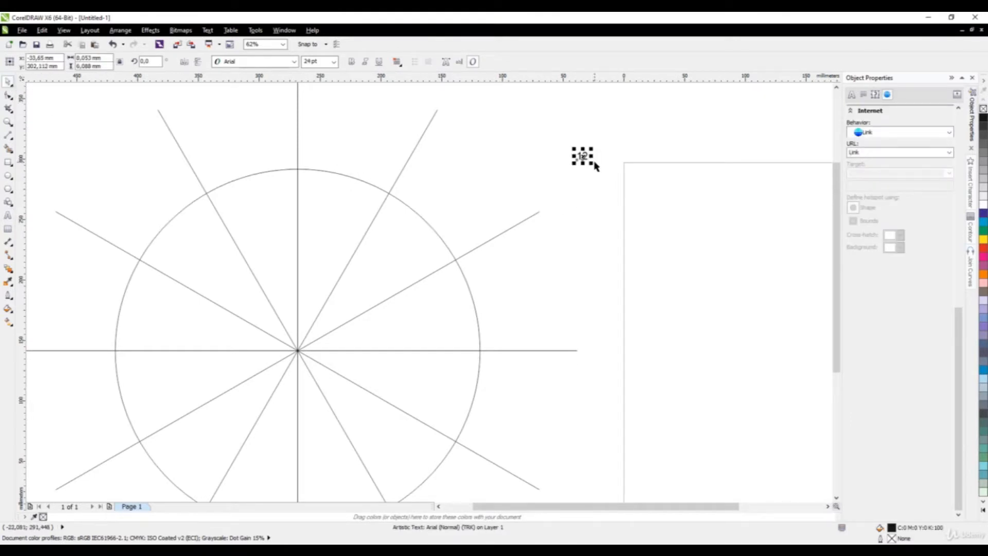
pyautogui.moveTo(592, 163); pyautogui.dragTo(618, 184)
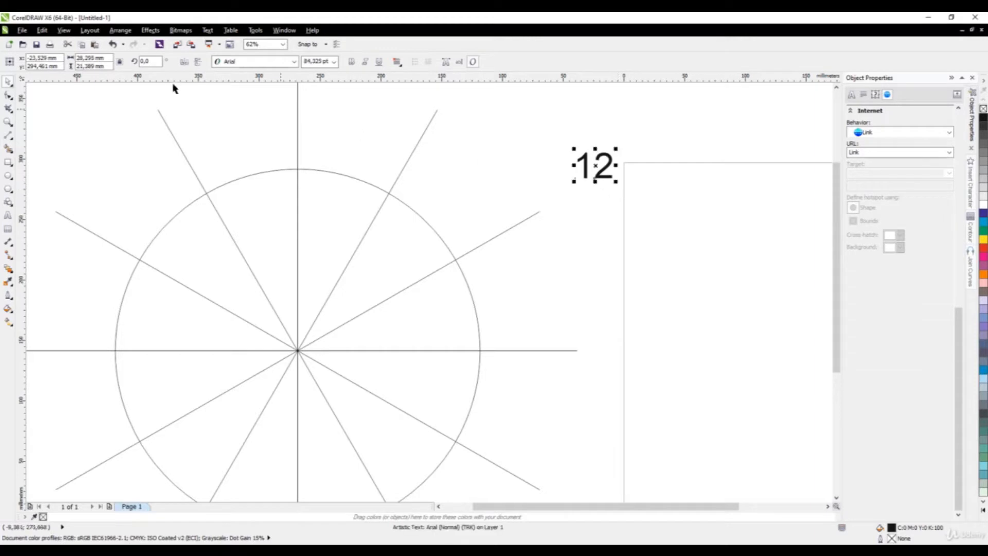
# - Set the "12" text's font to Baloo Bhai and centre it on the vertical line just inside the circle's upper edge
pyautogui.click(247, 61)
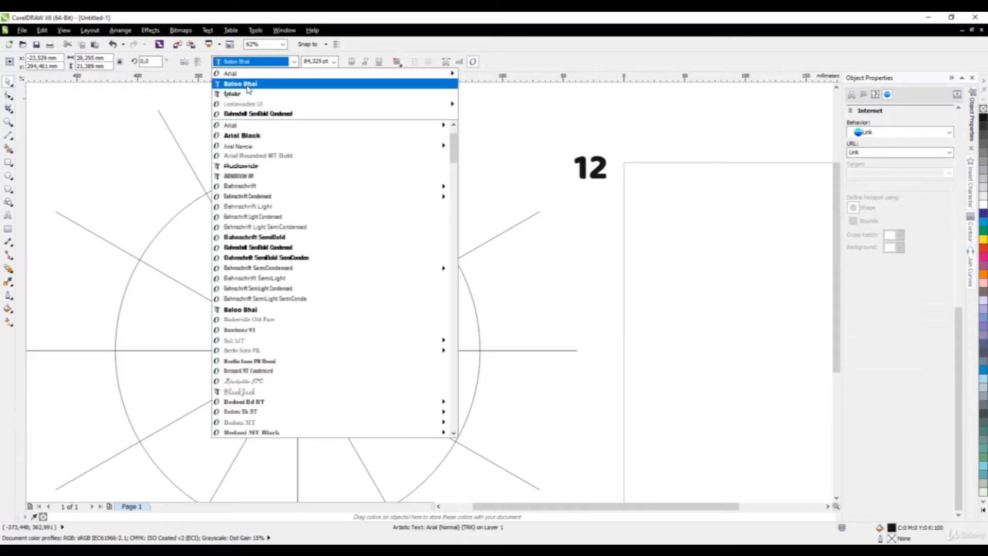
pyautogui.click(308, 82)
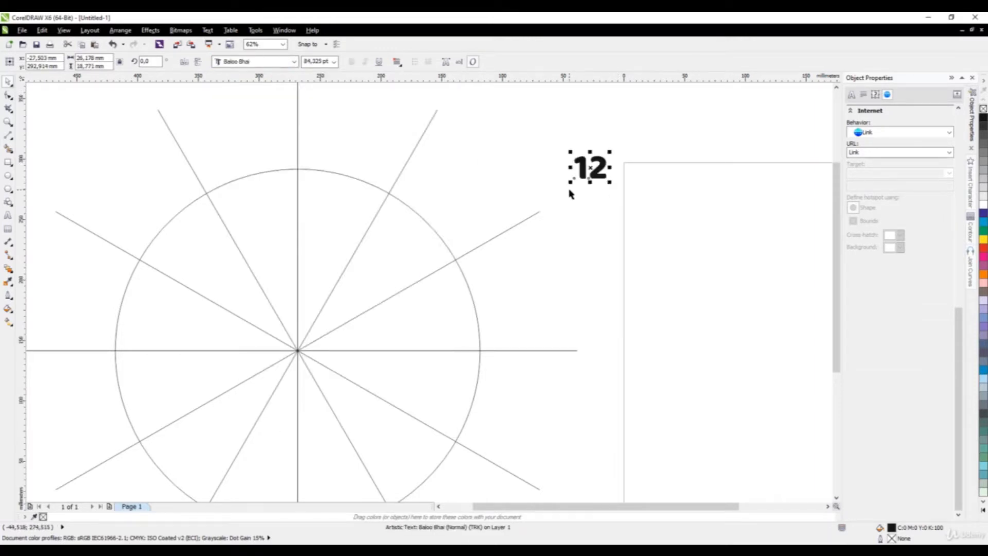
pyautogui.moveTo(575, 167); pyautogui.dragTo(283, 201)
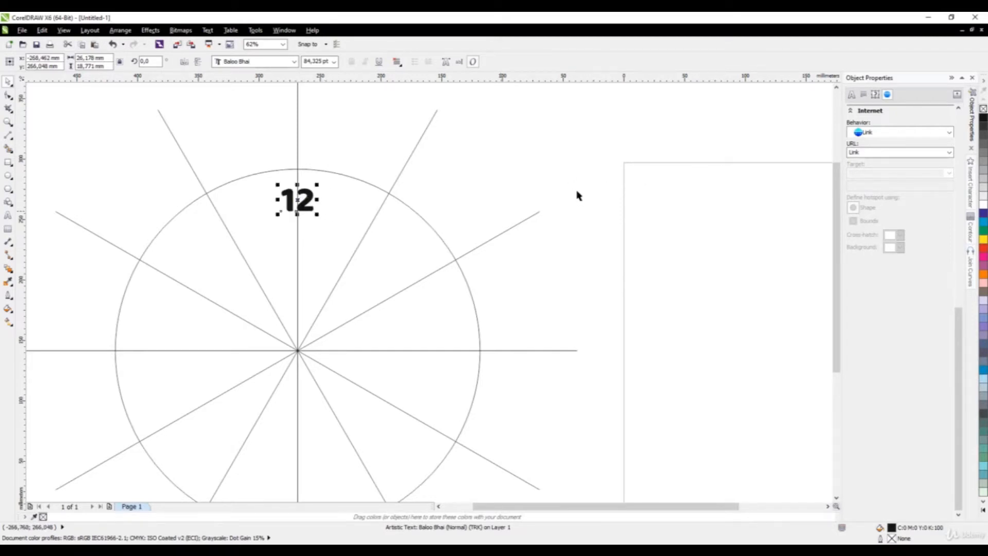
# - Enlarge the "12" numeral about its centre to about 121 pt, keeping it on the vertical line
pyautogui.scroll(-1, 579, 194)
pyautogui.scroll(2, 462, 202)
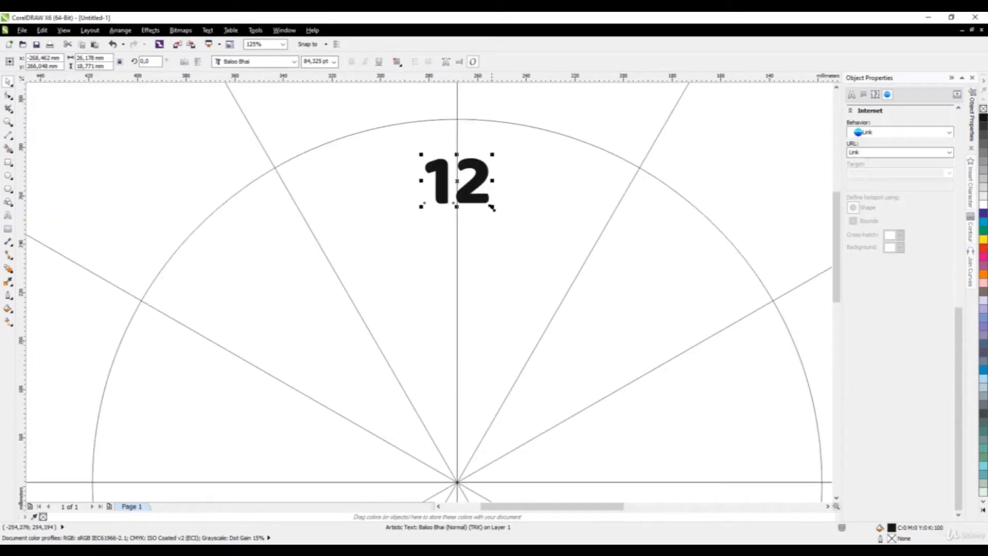
pyautogui.moveTo(492, 207); pyautogui.dragTo(506, 232)
pyautogui.scroll(-1, 330, 176)
pyautogui.scroll(1, 399, 192)
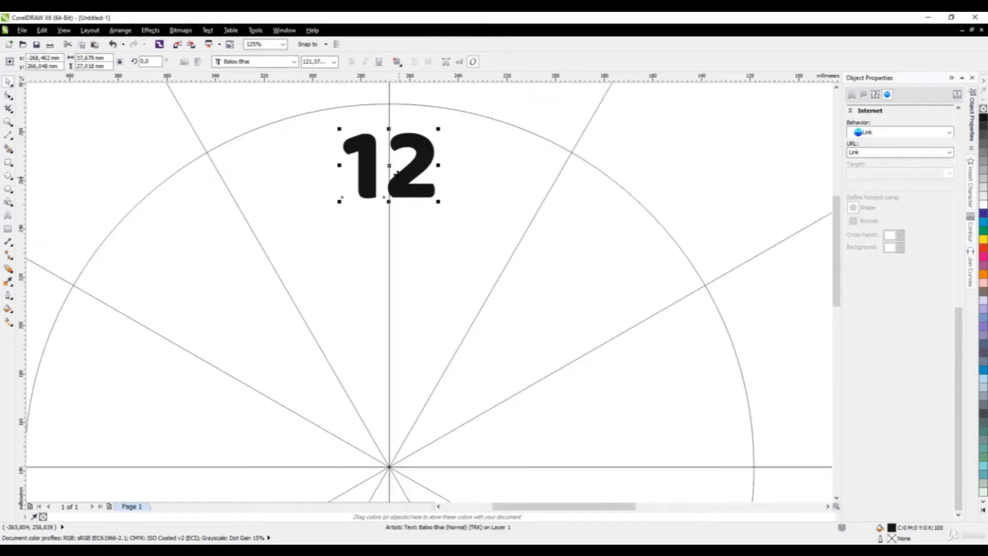
# - Duplicate the "12" onto the one o'clock line, change the copy's text to "1" and centre it on that line
pyautogui.moveTo(390, 167); pyautogui.dragTo(535, 219)
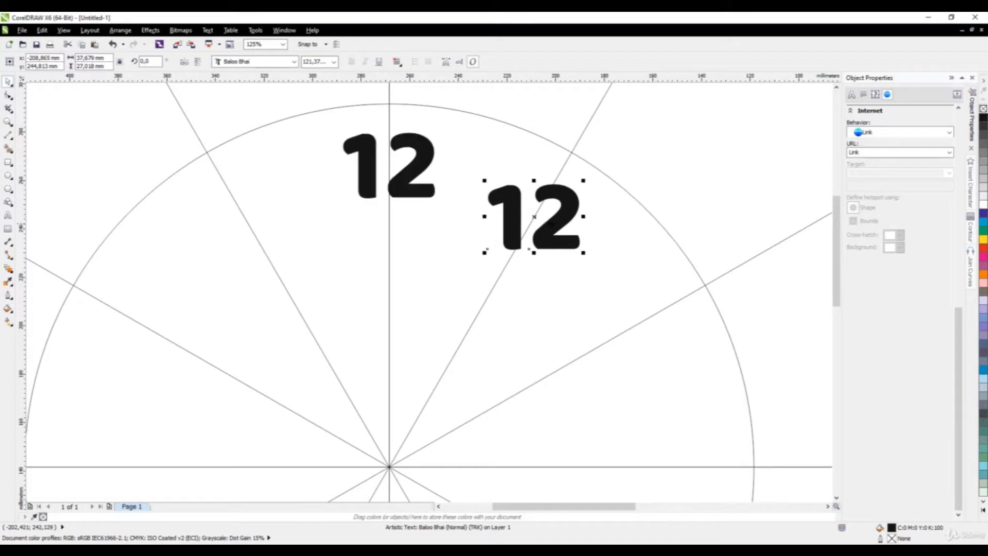
pyautogui.doubleClick(551, 224)
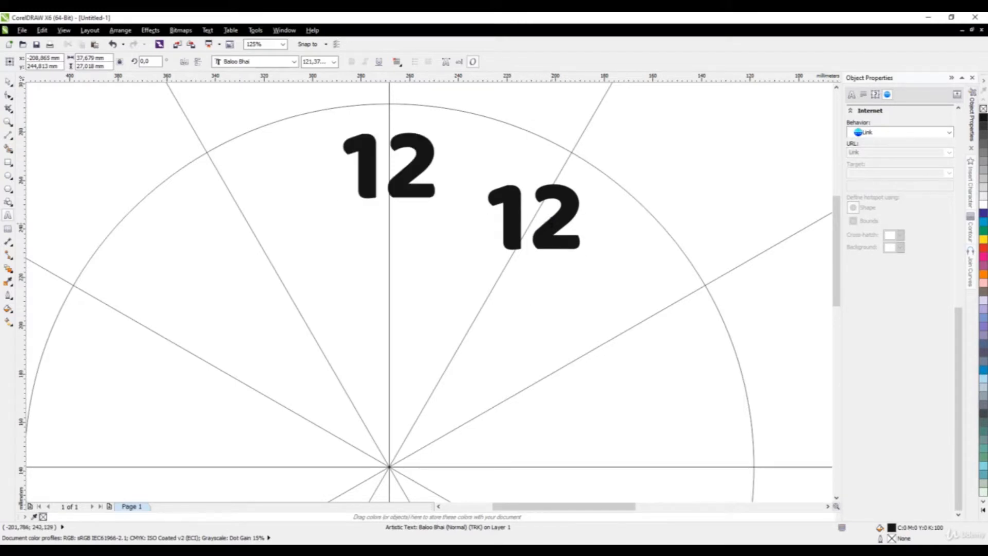
pyautogui.hotkey('ctrl', 'a')
pyautogui.write('1')
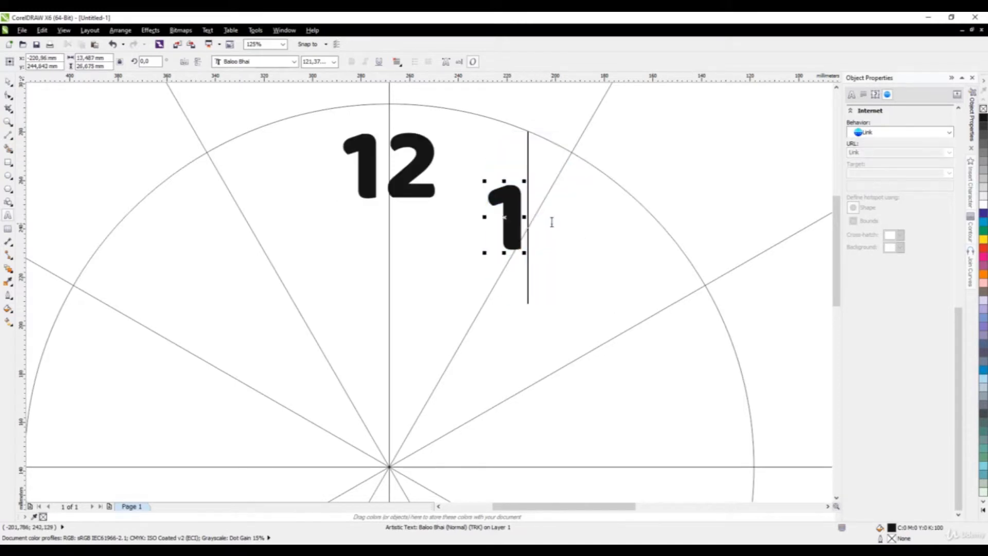
pyautogui.click(7, 82)
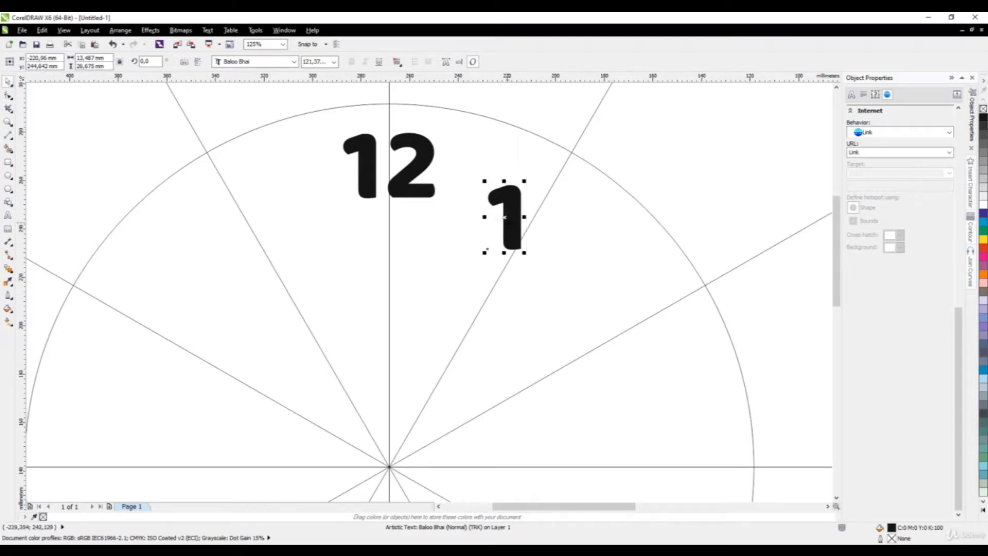
pyautogui.moveTo(505, 216); pyautogui.dragTo(538, 208)
pyautogui.scroll(-4, 514, 206)
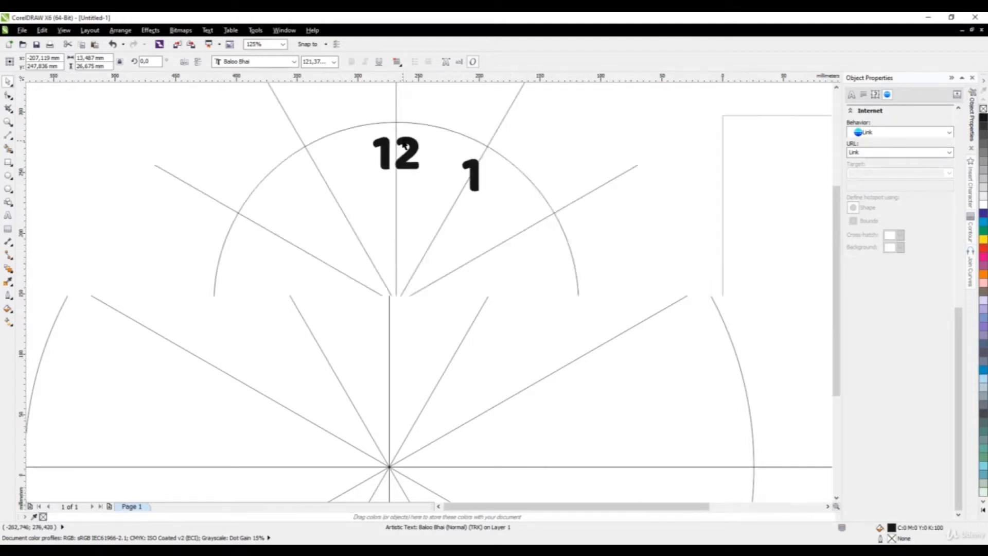
# - Duplicate the "1" onto the two o'clock line, change the copy's text to "2" and recentre it on that line
pyautogui.scroll(4, 453, 190)
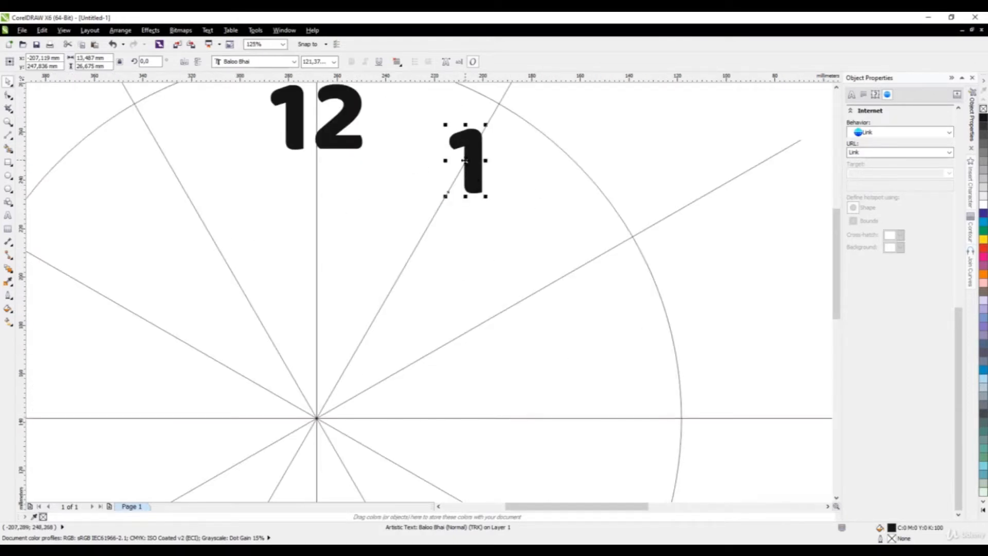
pyautogui.moveTo(464, 161); pyautogui.dragTo(583, 266)
pyautogui.rightClick(582, 265)
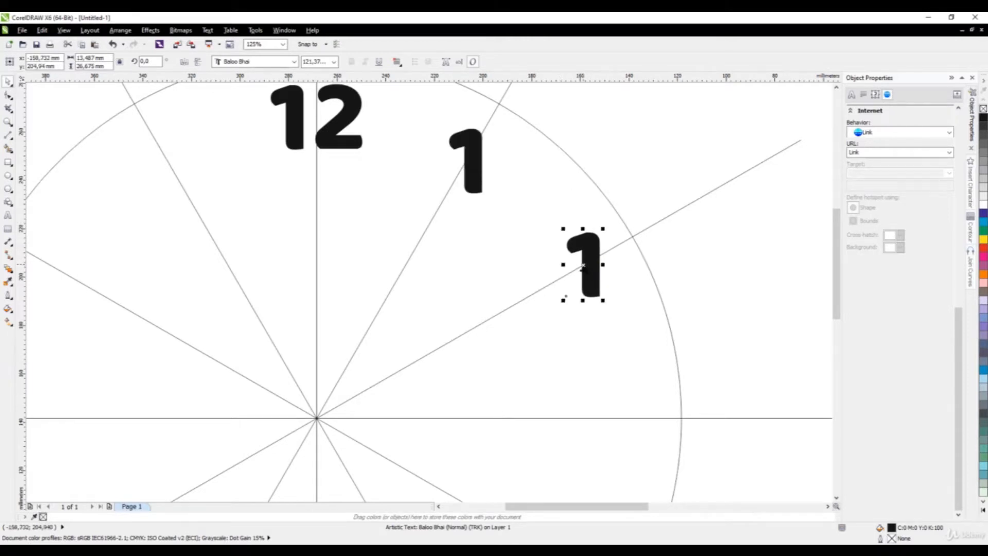
pyautogui.doubleClick(583, 265)
pyautogui.hotkey('ctrl', 'a')
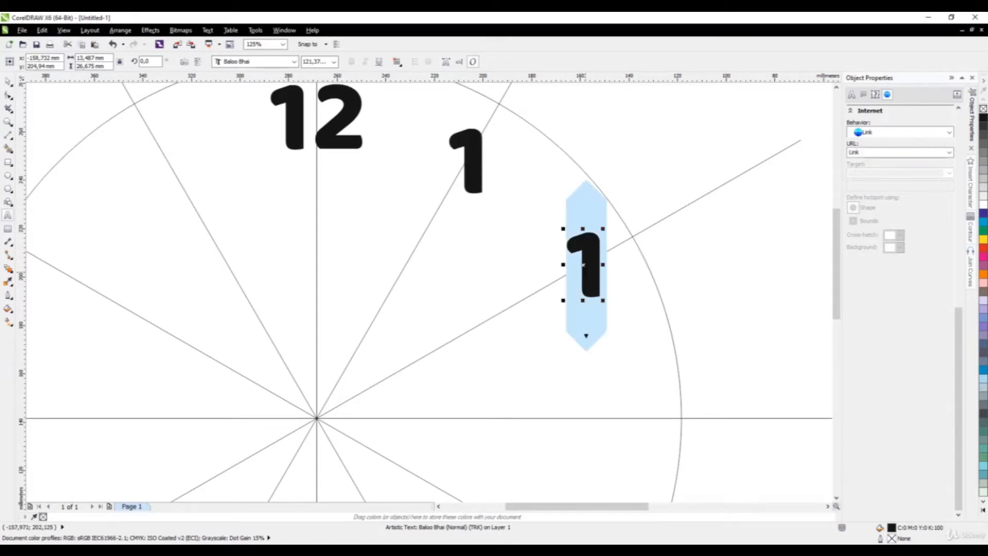
pyautogui.write('2')
pyautogui.click(7, 81)
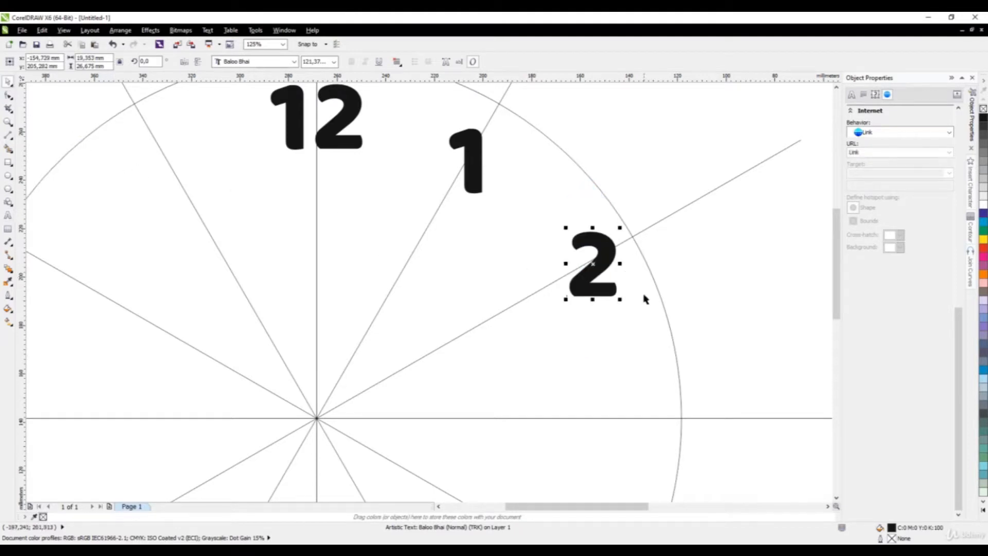
pyautogui.moveTo(591, 263); pyautogui.dragTo(584, 263)
# - Duplicate the "2" onto the horizontal line inside the circle at three o'clock and change the copy's text to "3"
pyautogui.scroll(-2, 494, 164)
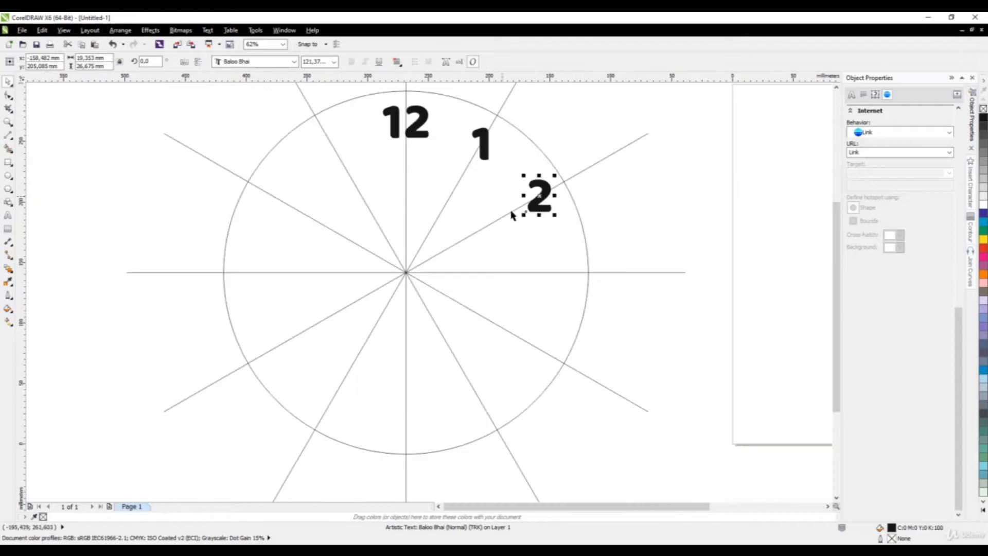
pyautogui.scroll(2, 517, 222)
pyautogui.moveTo(556, 169); pyautogui.dragTo(590, 323)
pyautogui.rightClick(590, 322)
pyautogui.doubleClick(588, 332)
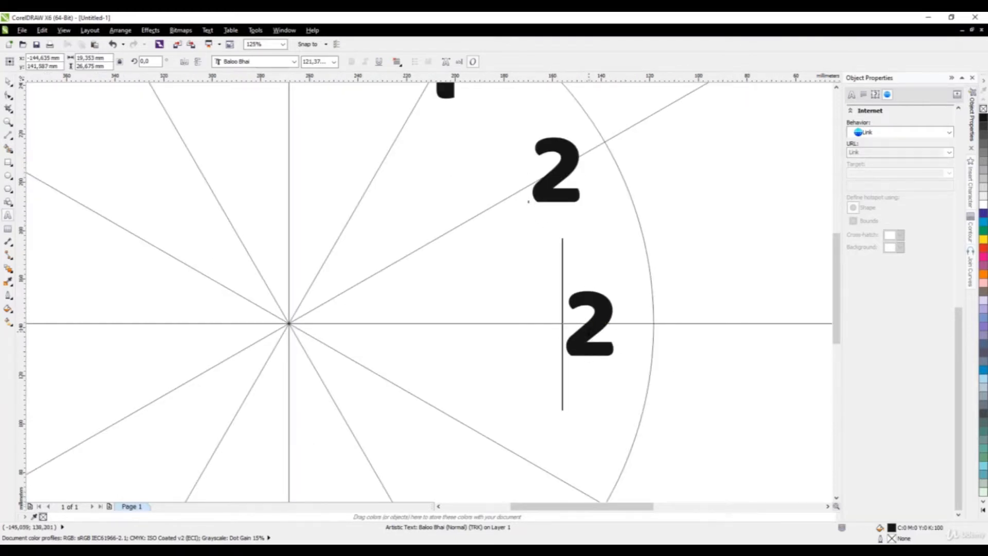
pyautogui.doubleClick(588, 332)
pyautogui.write('3')
pyautogui.click(7, 82)
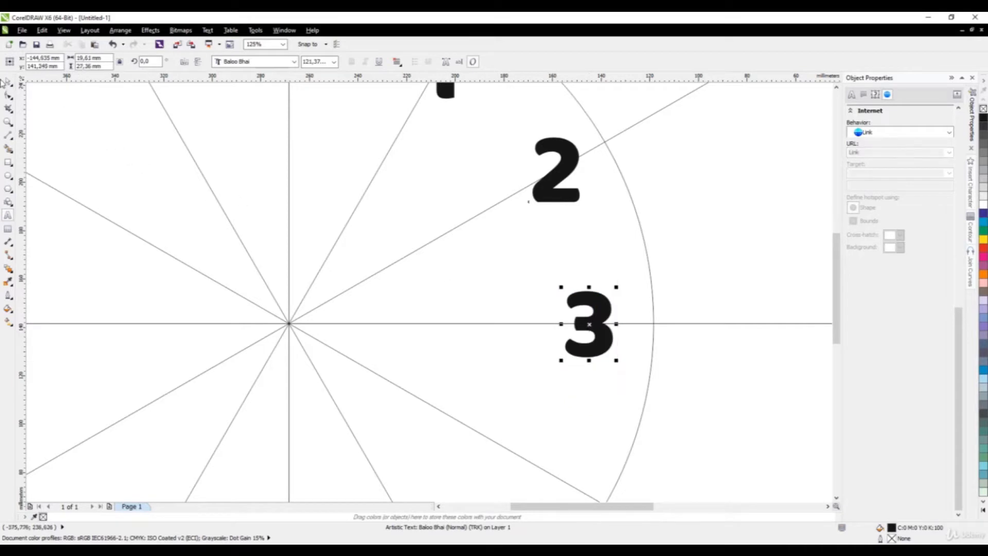
# - Duplicate the "3" onto the four o'clock line inside the circle and change the copy's text to "4"
pyautogui.scroll(1, 603, 337)
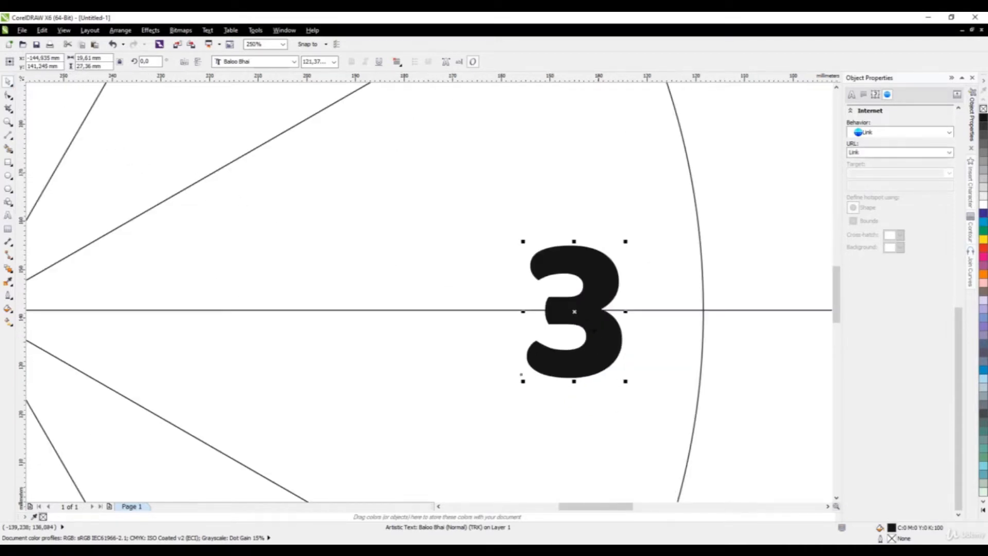
pyautogui.moveTo(574, 311); pyautogui.dragTo(594, 373)
pyautogui.scroll(-2, 626, 291)
pyautogui.rightClick(594, 373)
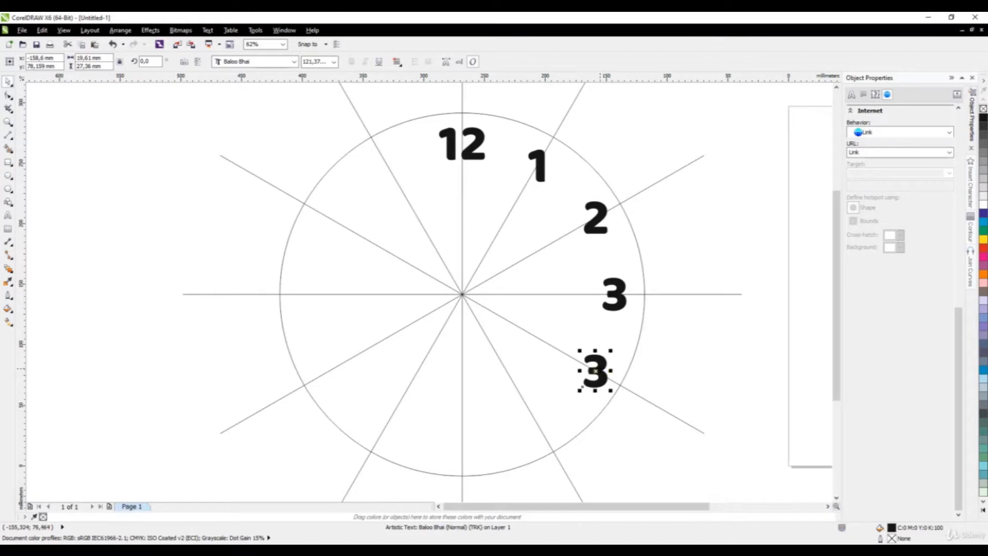
pyautogui.doubleClick(594, 373)
pyautogui.doubleClick(595, 372)
pyautogui.write('4')
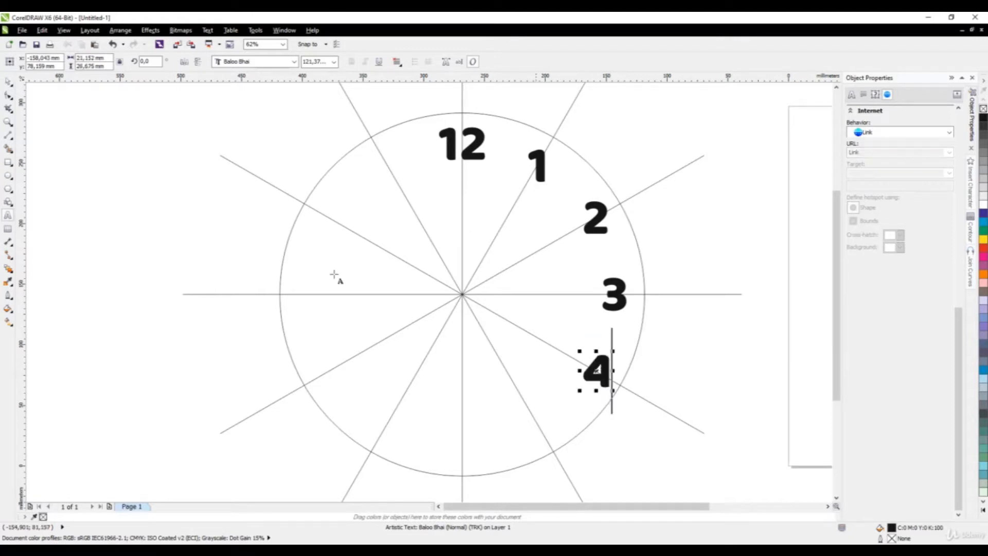
pyautogui.hotkey('ctrl', 'space')
# - Duplicate the "4" onto the five o'clock line, change the copy's text to "5" and shift it slightly outward along the line
pyautogui.scroll(-2, 494, 309)
pyautogui.scroll(2, 520, 304)
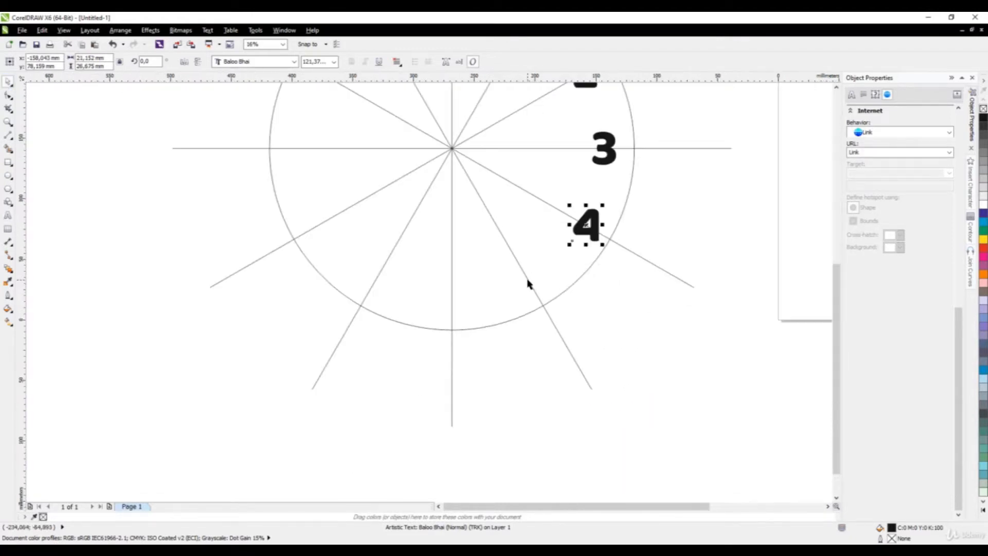
pyautogui.moveTo(586, 225); pyautogui.dragTo(526, 275)
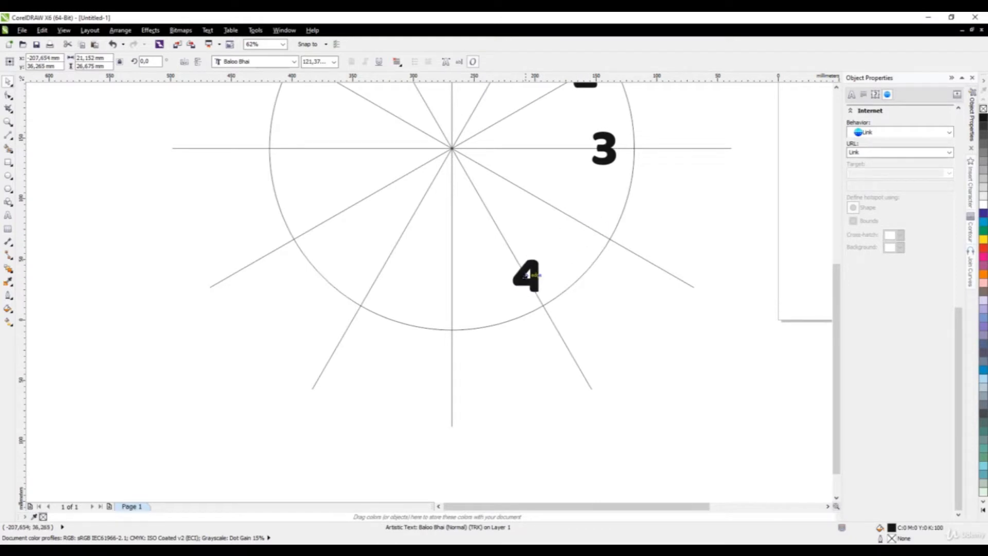
pyautogui.rightClick(526, 275)
pyautogui.doubleClick(524, 276)
pyautogui.doubleClick(524, 277)
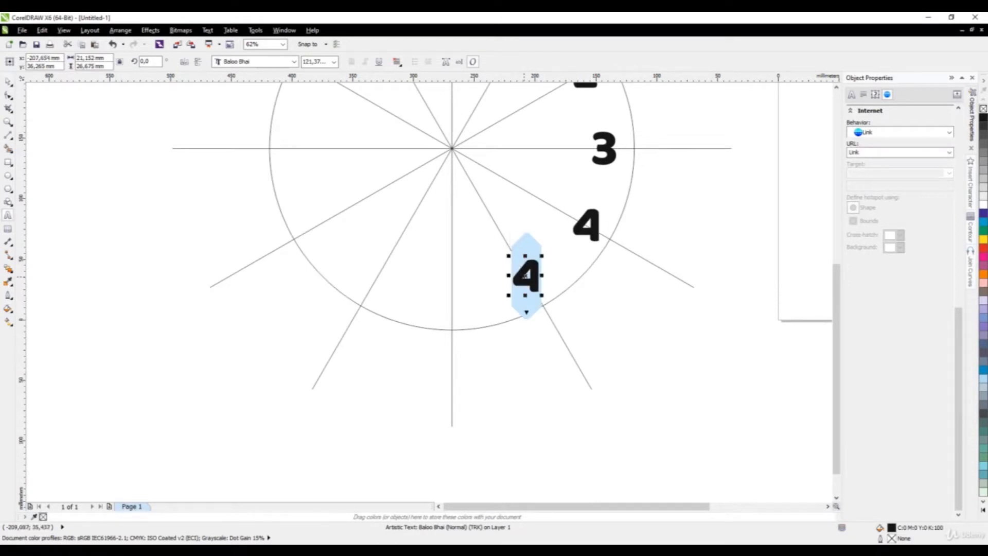
pyautogui.write('5')
pyautogui.hotkey('ctrl', 'space')
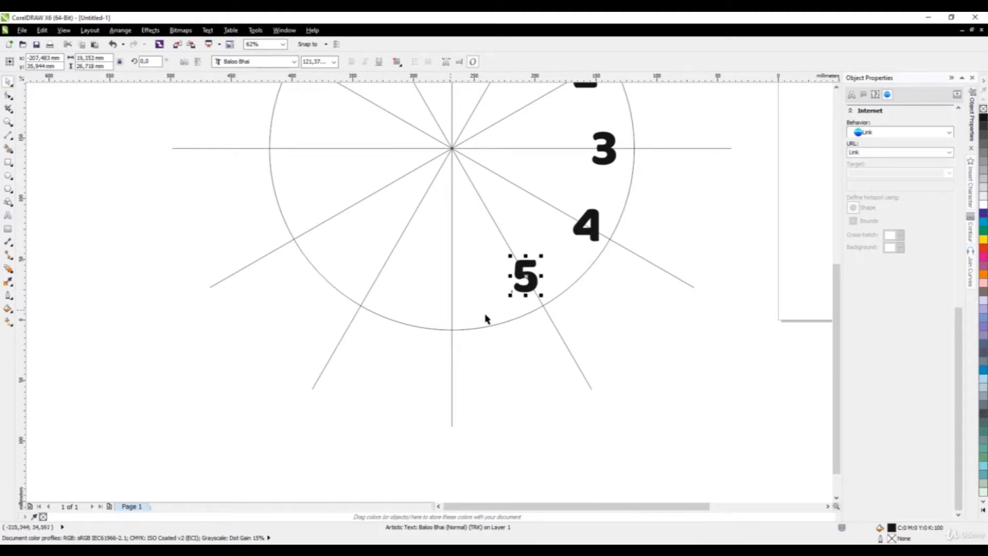
pyautogui.scroll(4, 509, 309)
pyautogui.moveTo(543, 220); pyautogui.dragTo(552, 236)
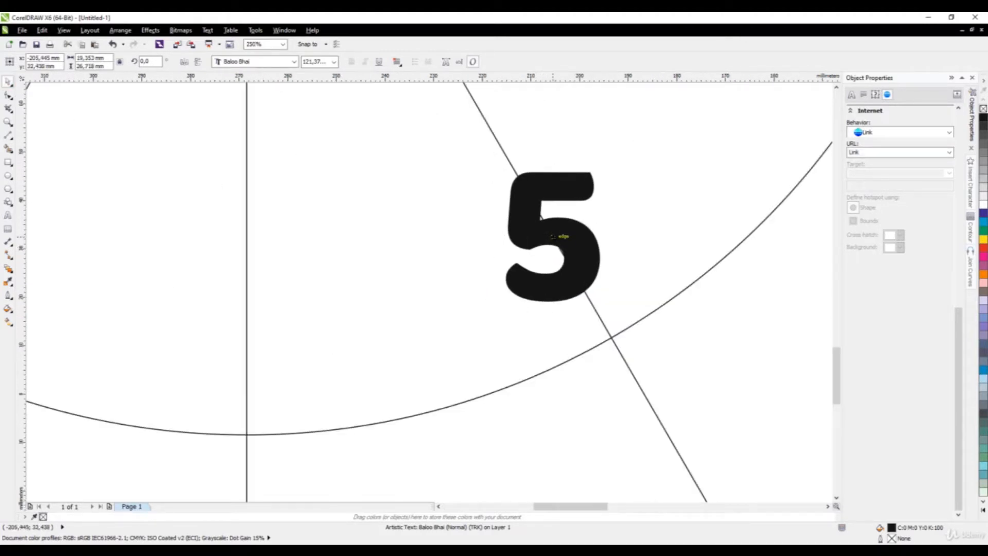
# - Duplicate the "5" onto the vertical line at six o'clock, change the copy's text to "6" and centre it on the line
pyautogui.scroll(-5, 668, 302)
pyautogui.scroll(3, 566, 309)
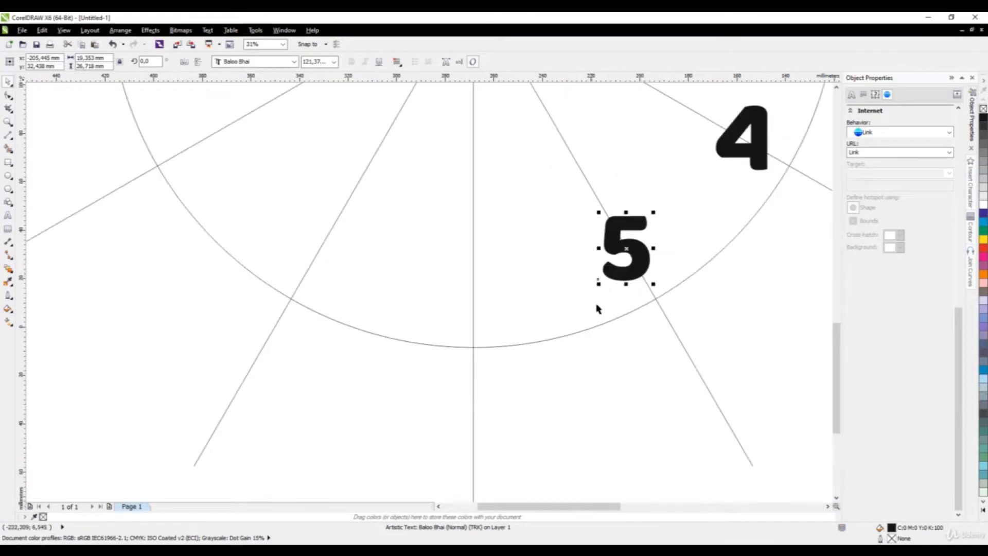
pyautogui.moveTo(627, 250); pyautogui.dragTo(476, 290)
pyautogui.rightClick(476, 290)
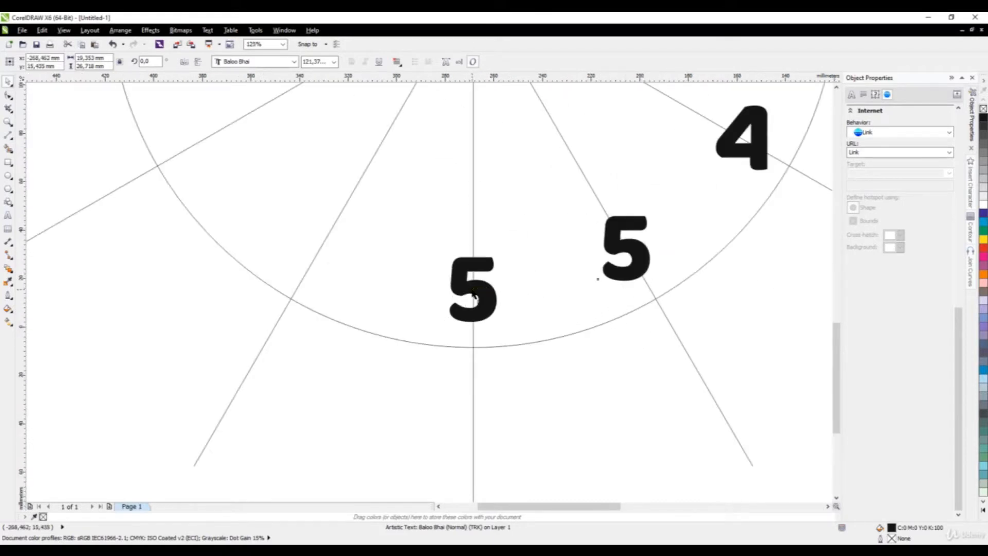
pyautogui.click(477, 289)
pyautogui.doubleClick(473, 289)
pyautogui.write('6')
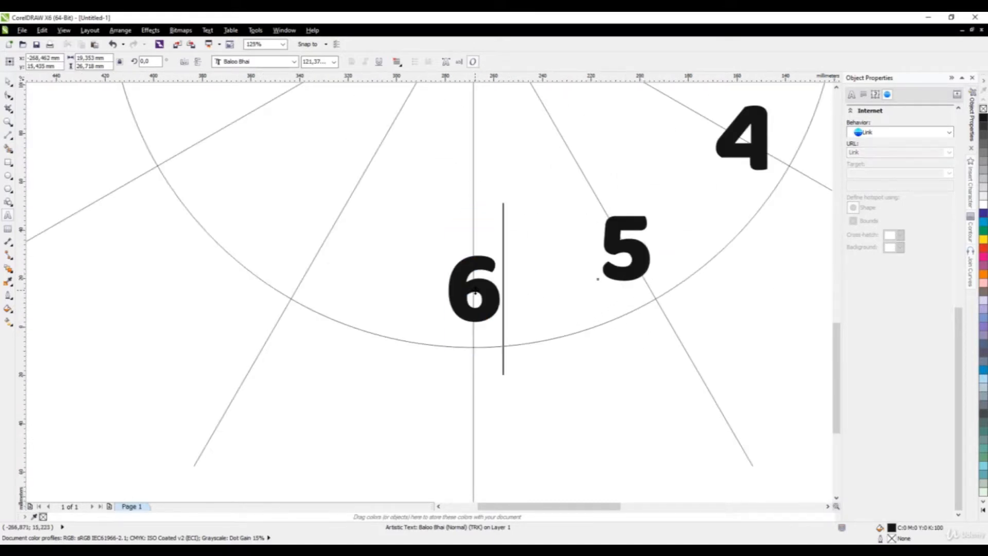
pyautogui.click(8, 81)
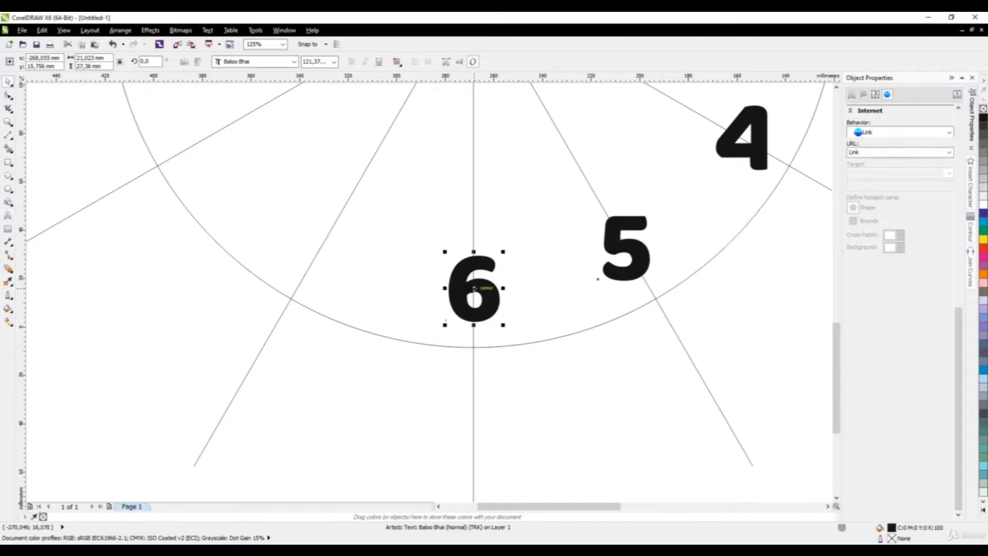
pyautogui.moveTo(473, 288); pyautogui.dragTo(472, 288)
# - Duplicate the "5" horizontally to the seven o'clock line, level with the original, and change the copy's text to "7"
pyautogui.scroll(-4, 526, 359)
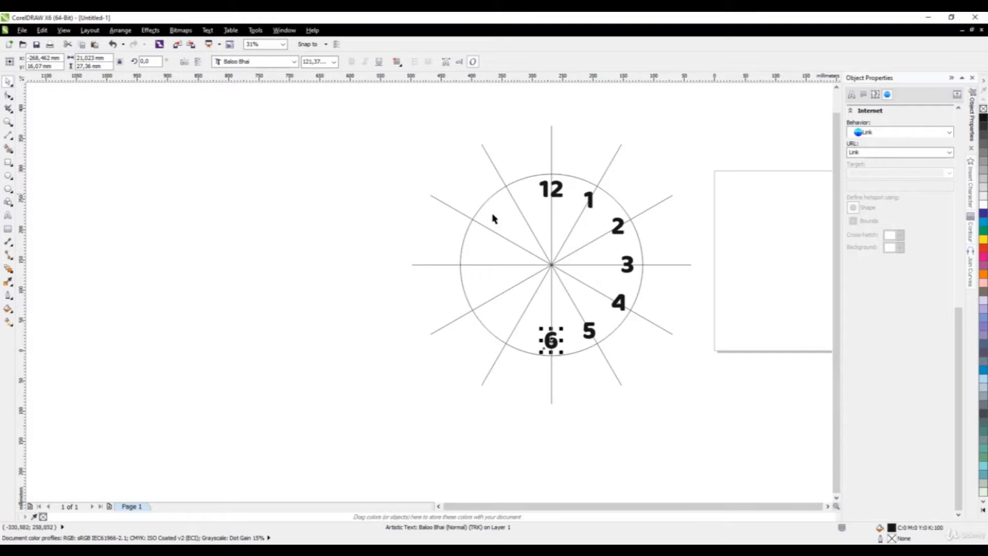
pyautogui.scroll(2, 588, 352)
pyautogui.click(592, 317)
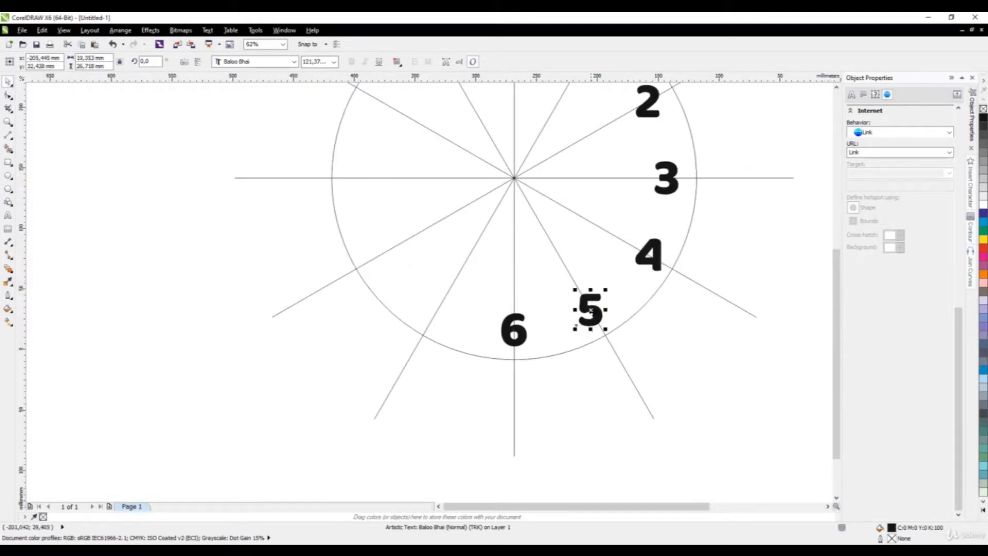
pyautogui.moveTo(592, 311); pyautogui.dragTo(438, 311)
pyautogui.rightClick(438, 312)
pyautogui.doubleClick(441, 312)
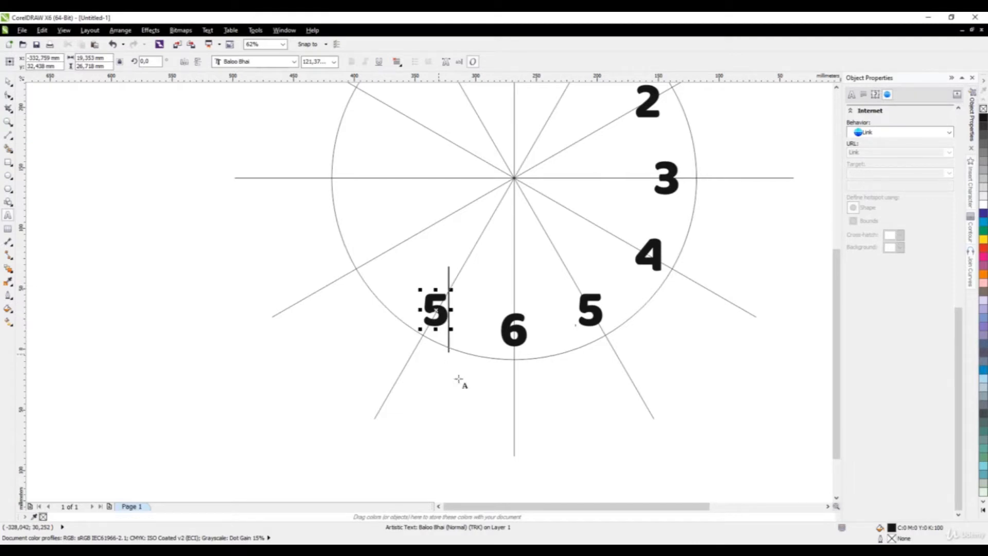
pyautogui.hotkey('ctrl', 'a')
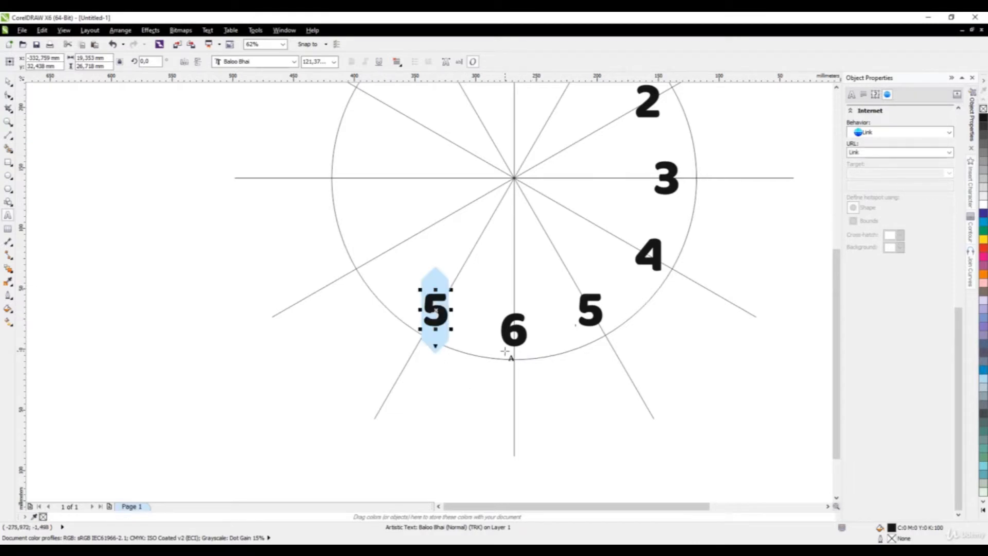
pyautogui.write('7')
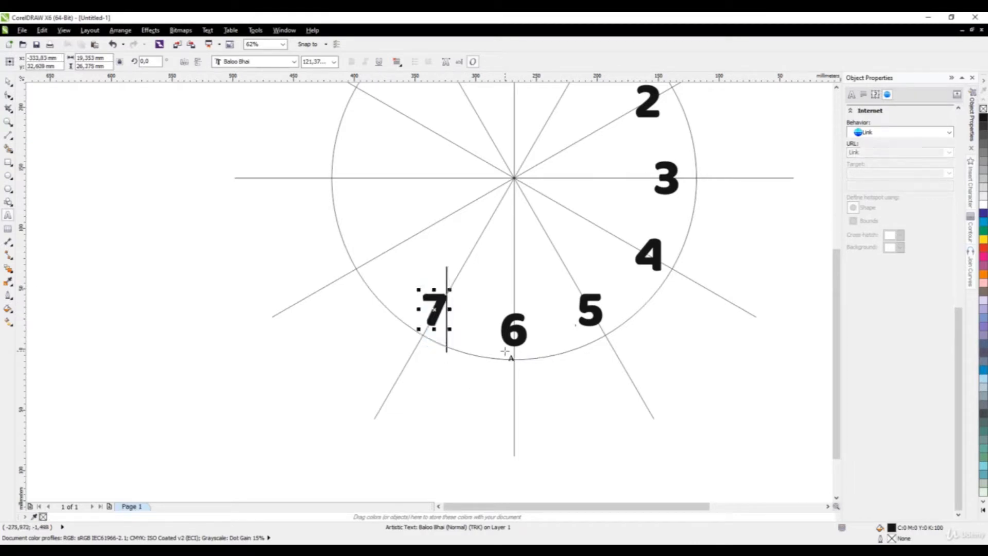
pyautogui.click(6, 81)
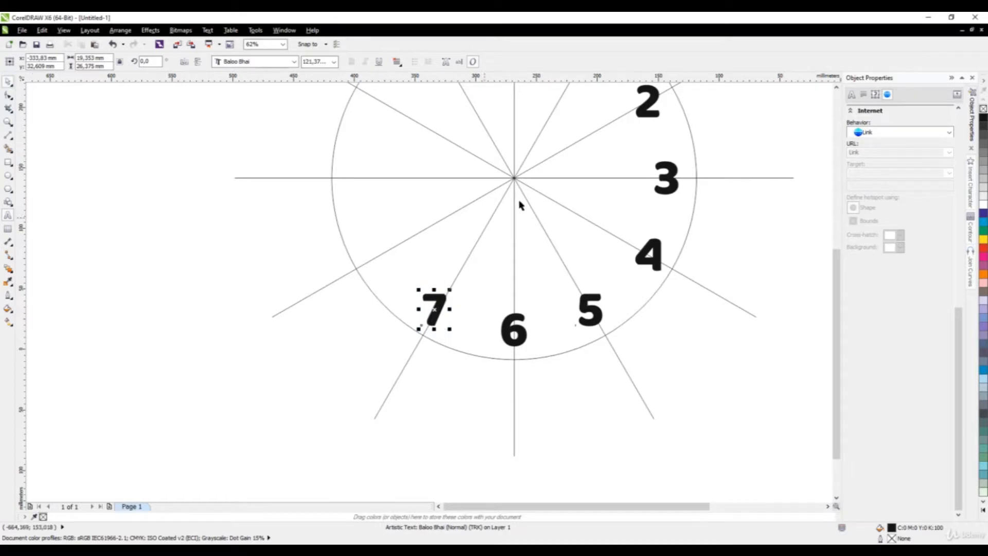
# - Duplicate the "4" horizontally to the eight o'clock line, level with the original, and change the copy's text to "8"
pyautogui.click(648, 254)
pyautogui.moveTo(648, 254); pyautogui.dragTo(381, 254)
pyautogui.rightClick(380, 255)
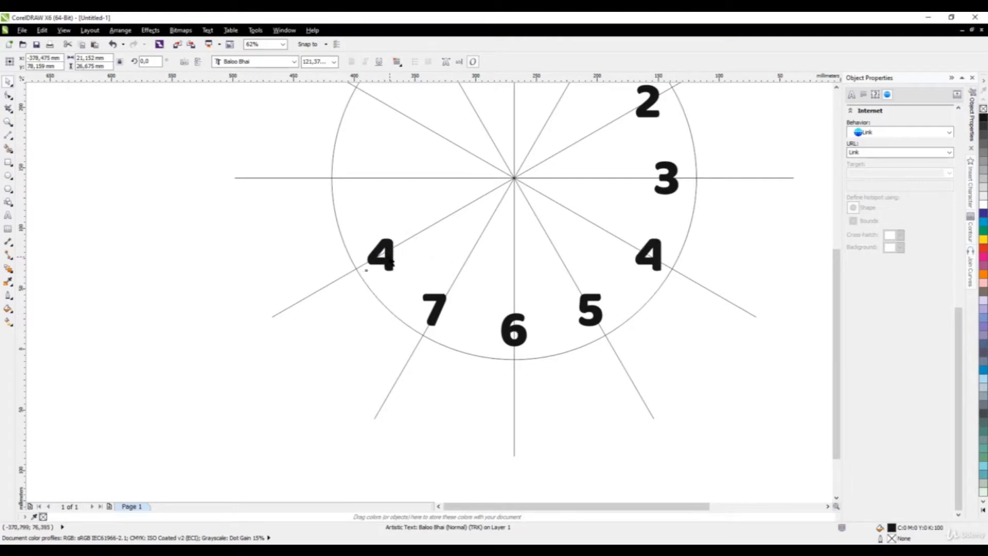
pyautogui.doubleClick(388, 255)
pyautogui.hotkey('ctrl', 'a')
pyautogui.write('8')
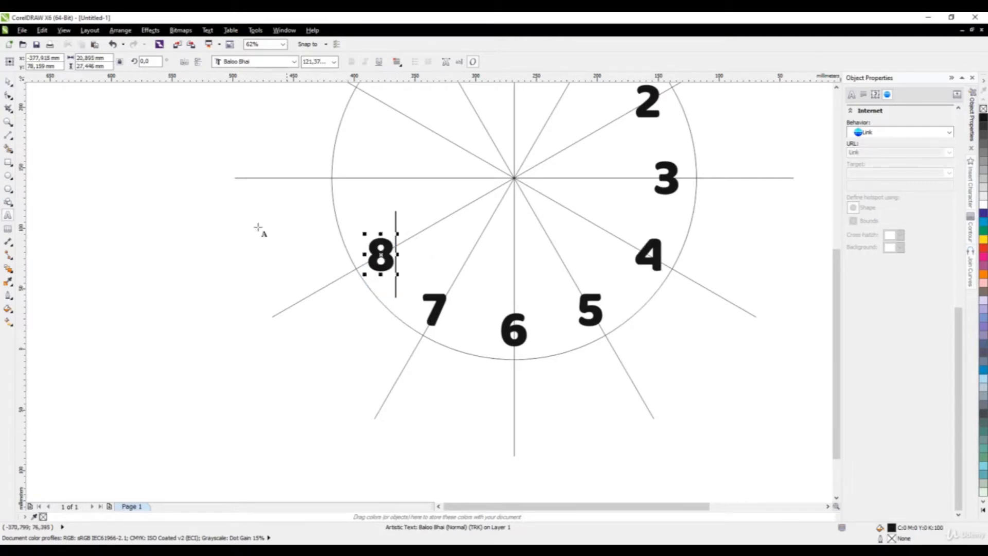
pyautogui.hotkey('ctrl', 'space')
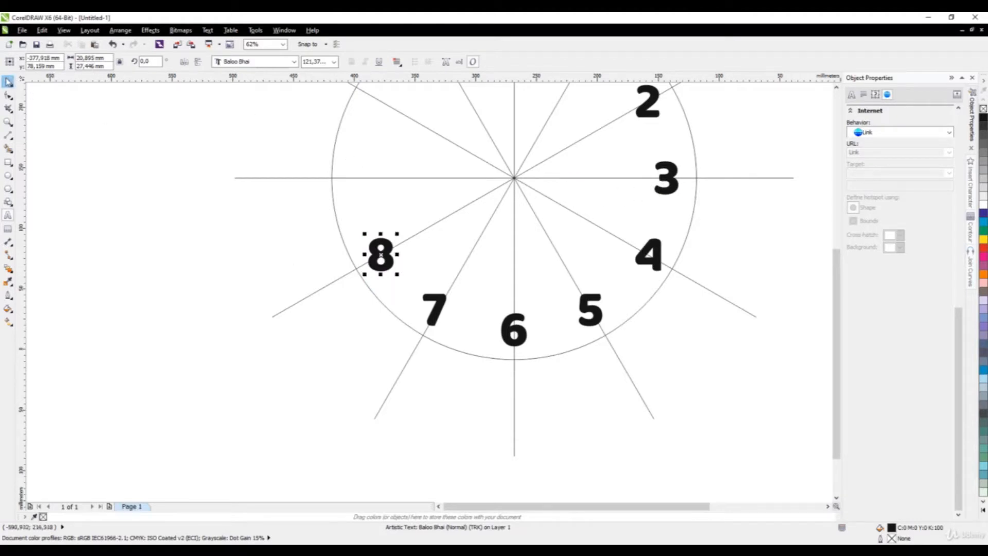
# - Duplicate the "3" horizontally to the nine o'clock line, level with the original, and change the copy's text to "9"
pyautogui.click(657, 200)
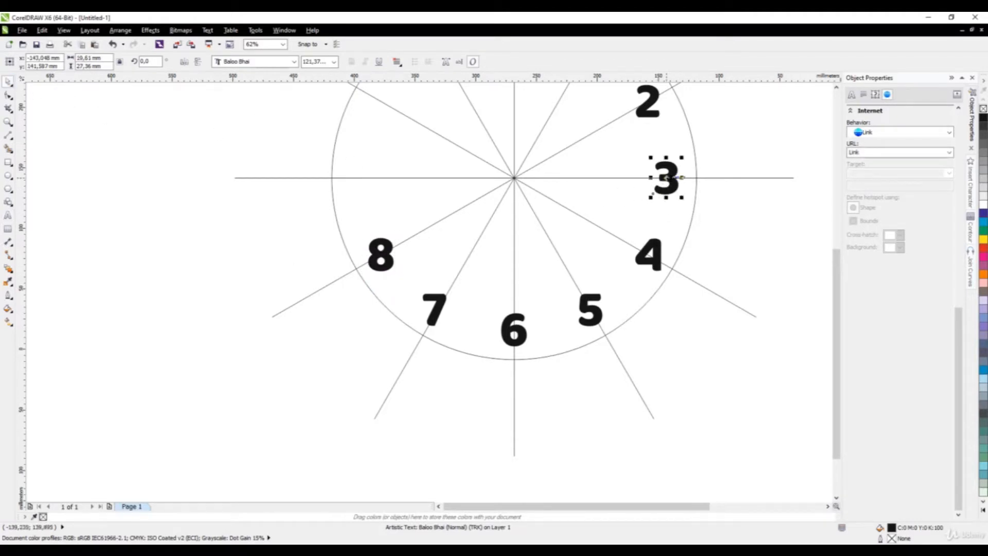
pyautogui.moveTo(680, 177); pyautogui.dragTo(357, 177)
pyautogui.rightClick(357, 177)
pyautogui.doubleClick(367, 183)
pyautogui.hotkey('shift', 'Left')
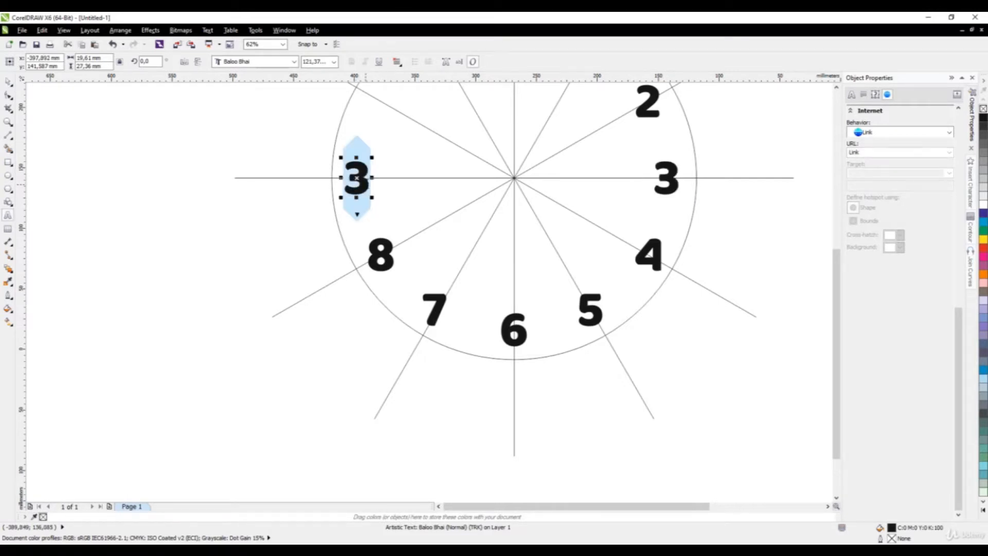
pyautogui.write('9')
pyautogui.click(9, 82)
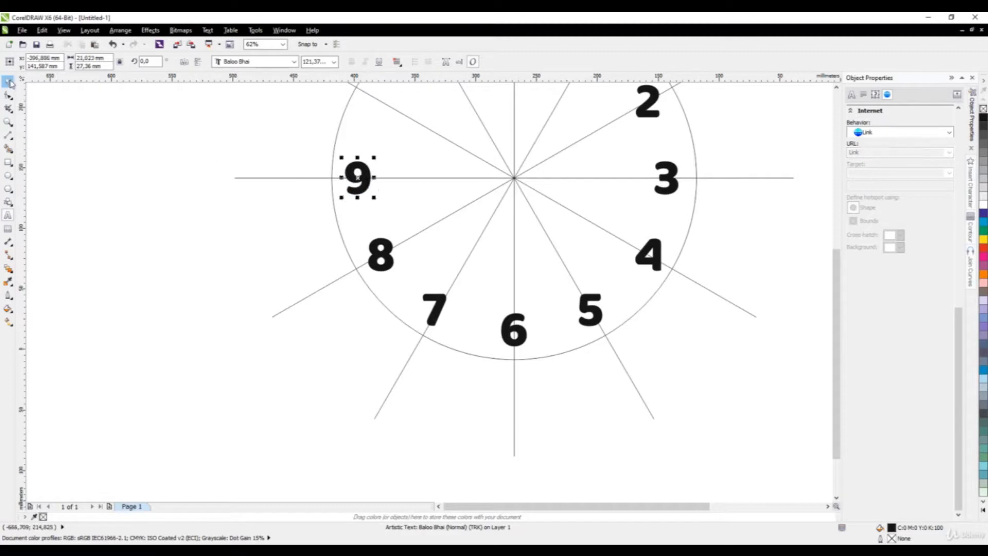
# - Duplicate the "2" horizontally to the ten o'clock line, change the copy's text to "10" and centre it on the line
pyautogui.scroll(-2, 537, 371)
pyautogui.scroll(2, 516, 304)
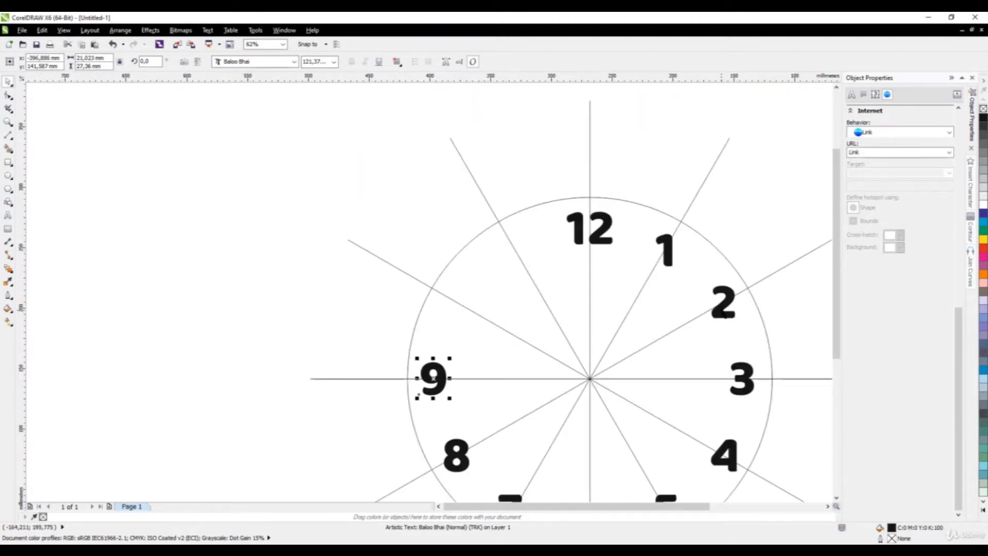
pyautogui.click(716, 315)
pyautogui.moveTo(709, 318); pyautogui.dragTo(458, 302)
pyautogui.rightClick(458, 303)
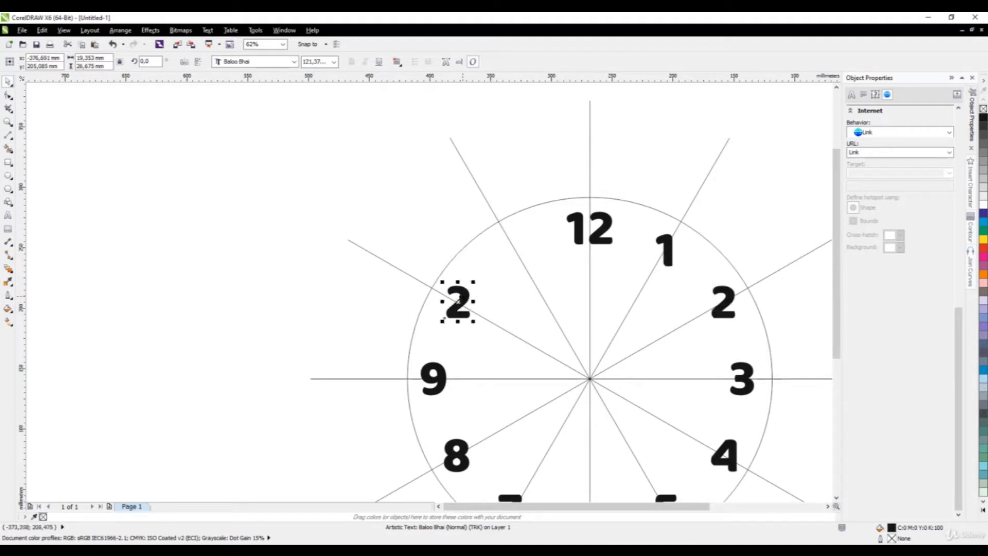
pyautogui.doubleClick(458, 302)
pyautogui.hotkey('ctrl', 'a')
pyautogui.write('10')
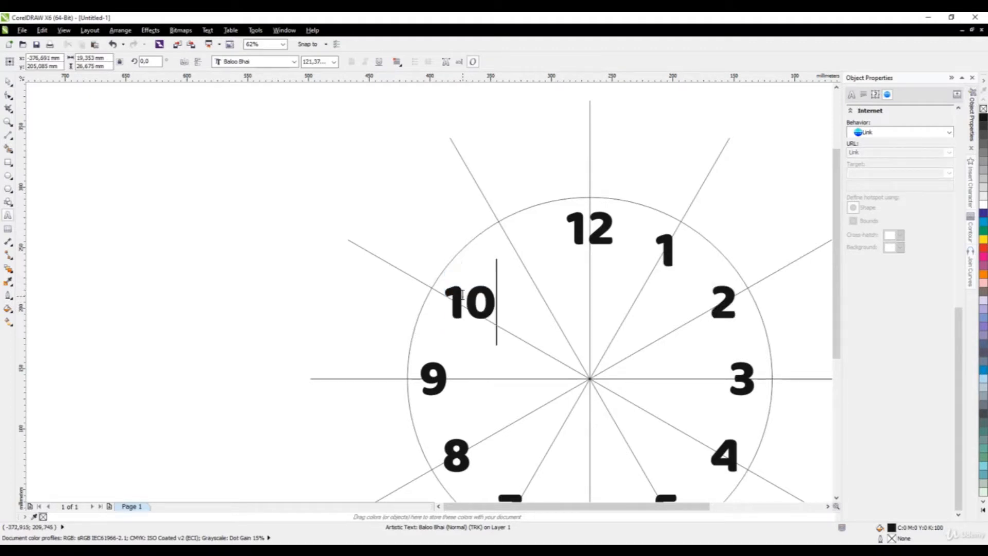
pyautogui.hotkey('ctrl', 'space')
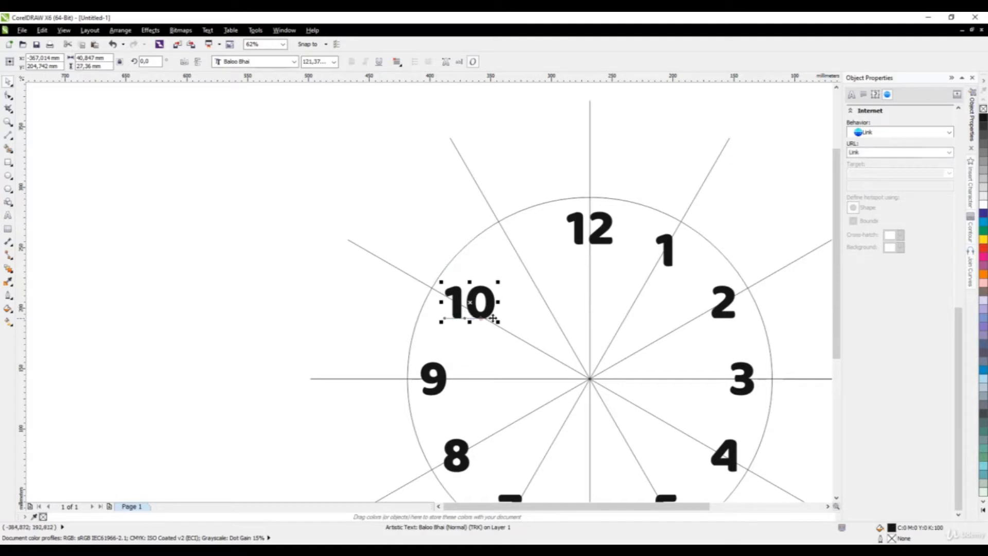
pyautogui.scroll(2, 517, 305)
pyautogui.moveTo(424, 304); pyautogui.dragTo(417, 316)
# - Duplicate the "1" to the eleven o'clock line, change the copy's text to "11" and centre it on the line
pyautogui.scroll(-2, 417, 316)
pyautogui.click(629, 270)
pyautogui.scroll(2, 628, 278)
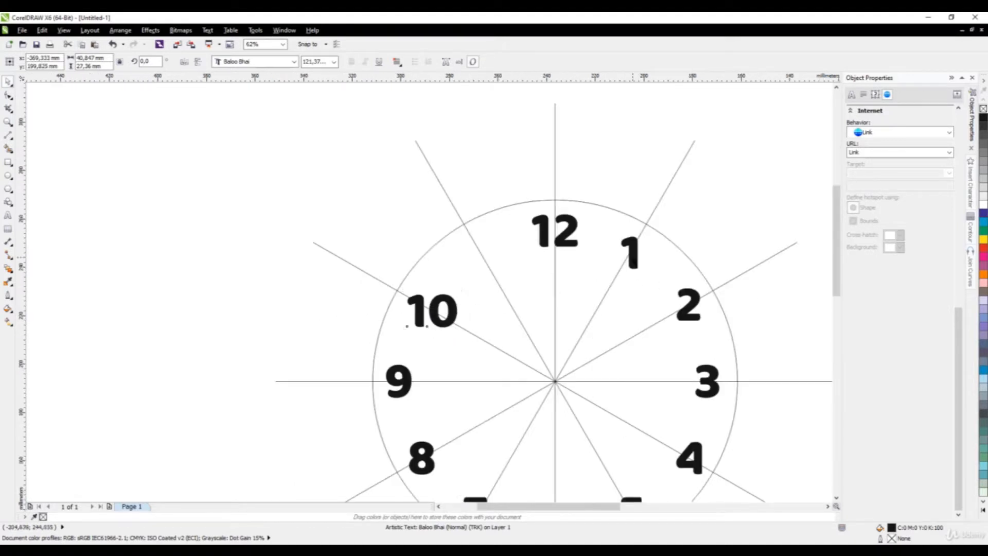
pyautogui.moveTo(626, 248); pyautogui.dragTo(325, 243)
pyautogui.rightClick(325, 244)
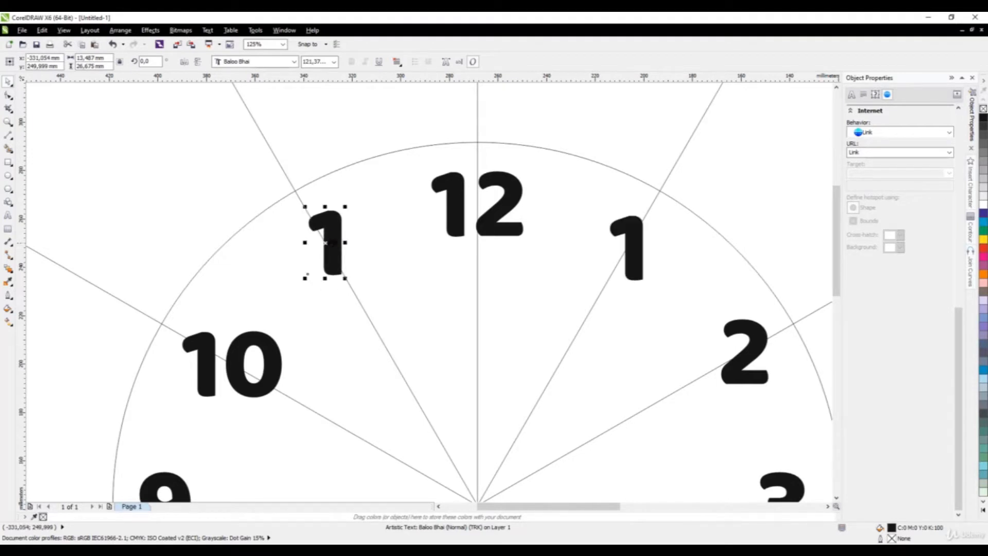
pyautogui.doubleClick(333, 242)
pyautogui.doubleClick(334, 242)
pyautogui.write('11')
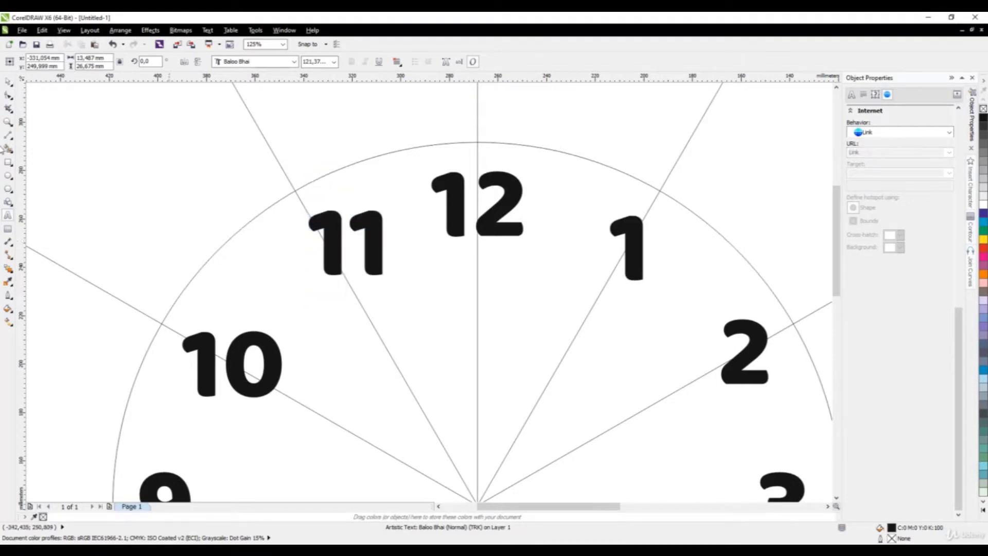
pyautogui.click(7, 81)
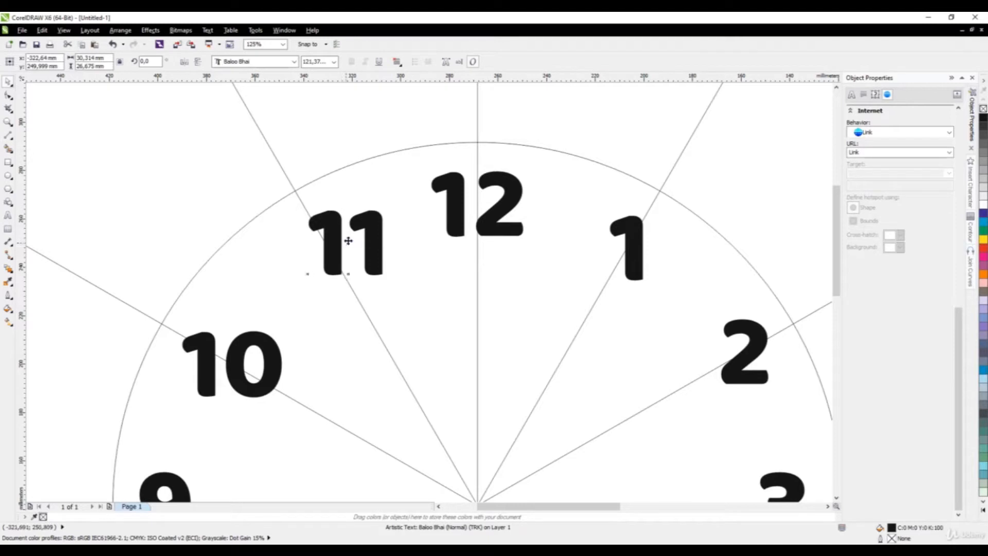
pyautogui.moveTo(345, 243); pyautogui.dragTo(328, 248)
pyautogui.scroll(-5, 329, 247)
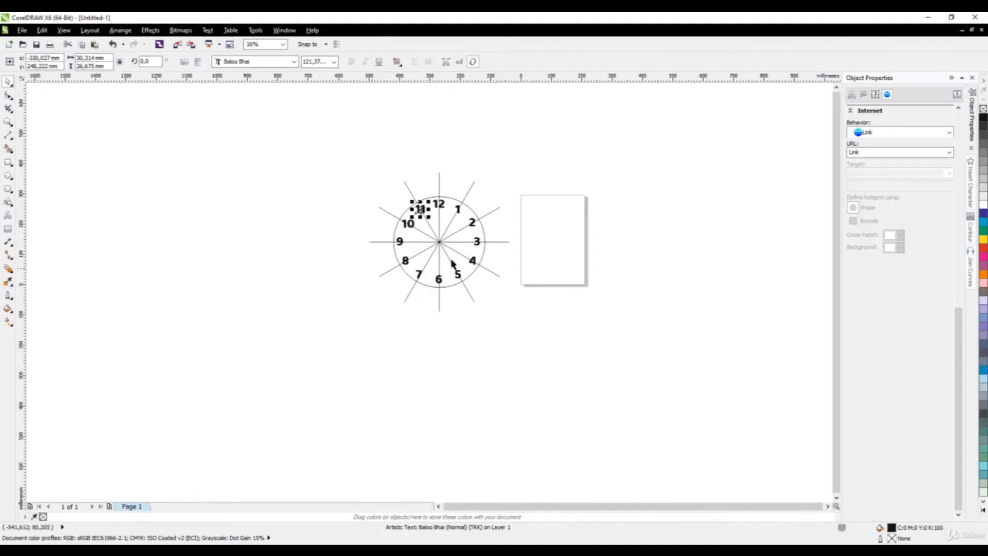
# - Group all twelve hour numerals into one object, leaving out the circle and the guide lines
pyautogui.scroll(2, 415, 201)
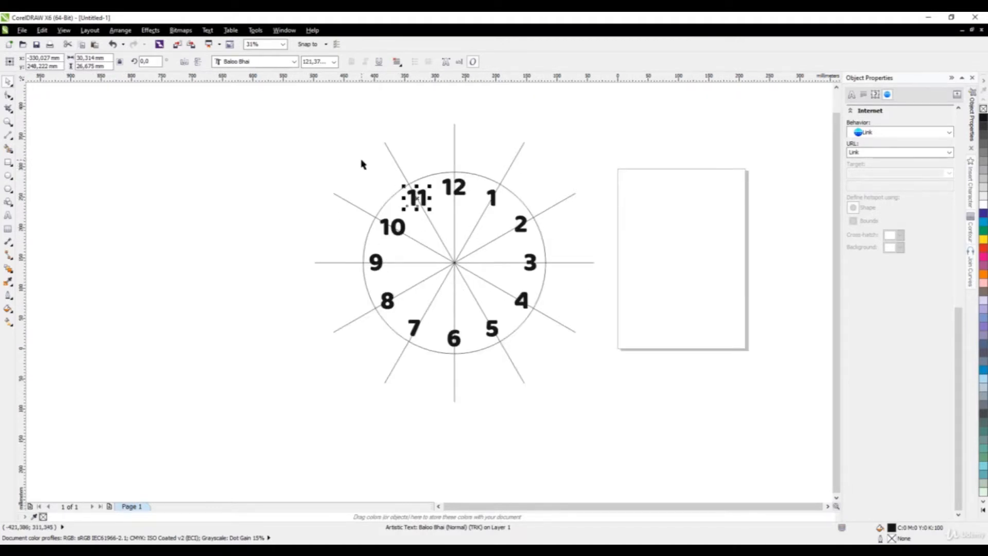
pyautogui.moveTo(361, 158); pyautogui.dragTo(556, 353)
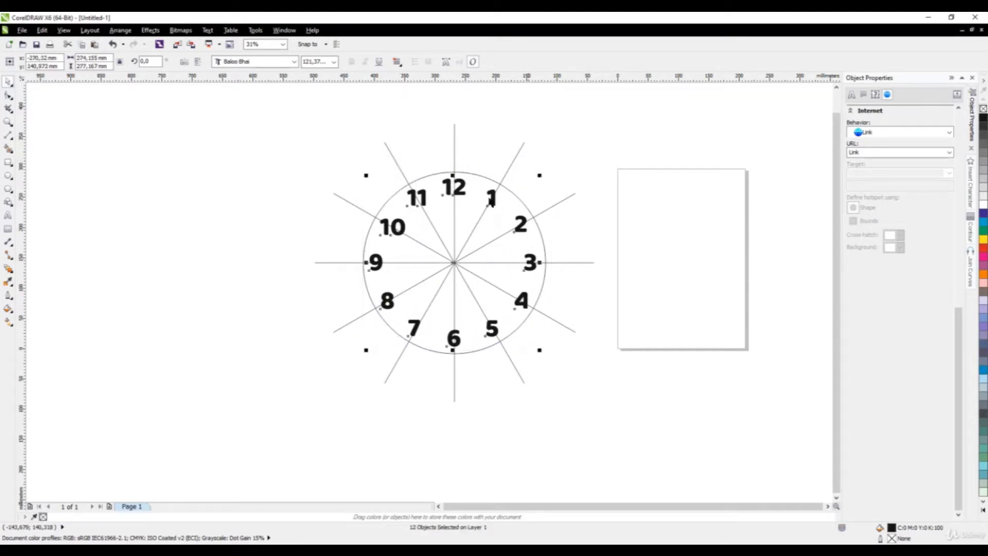
pyautogui.moveTo(360, 160); pyautogui.dragTo(560, 353)
pyautogui.hotkey('ctrl', 'g')
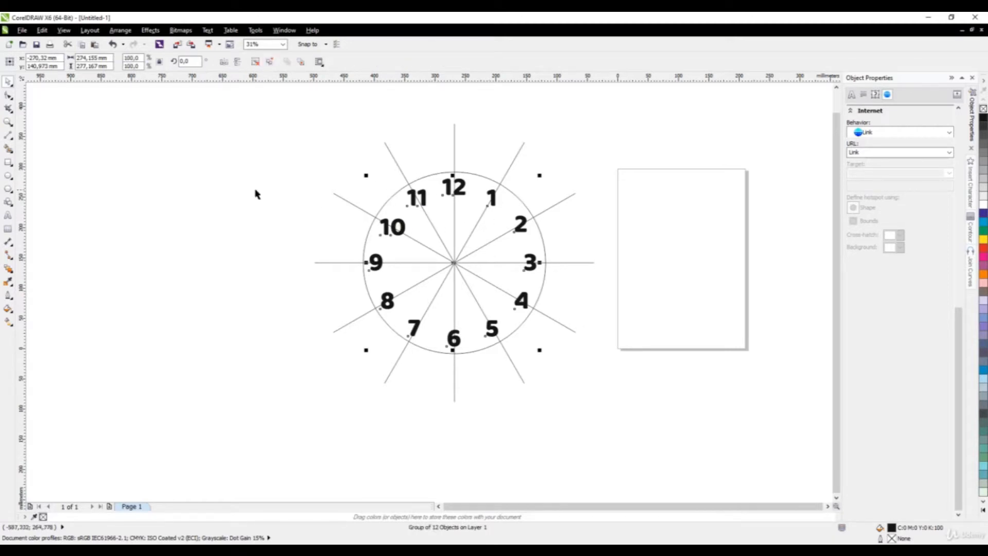
# - Align the numeral group with the 300 mm circle, centring it both horizontally and vertically
pyautogui.click(256, 190)
pyautogui.scroll(1, 452, 218)
pyautogui.click(394, 179)
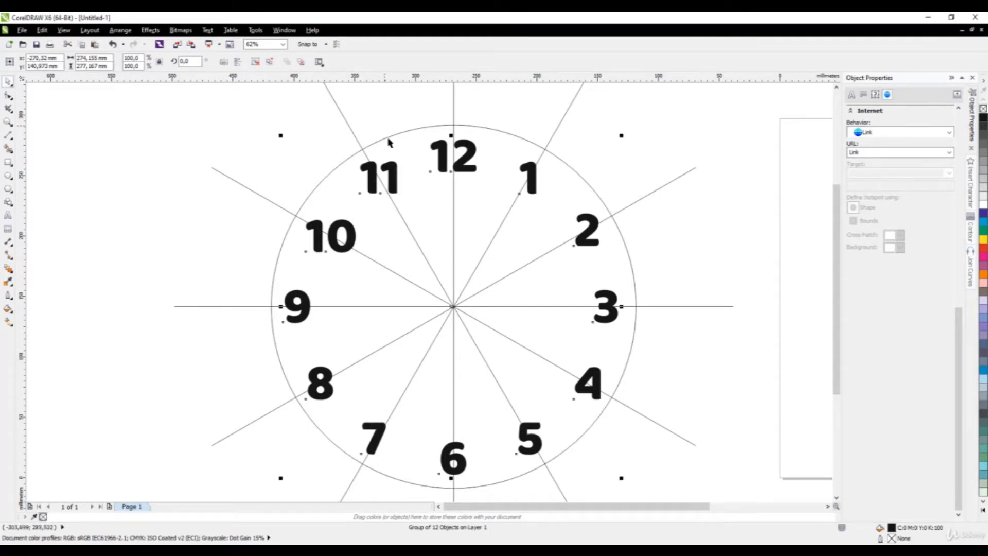
pyautogui.keyDown('shift'); pyautogui.click(411, 135); pyautogui.keyUp('shift')
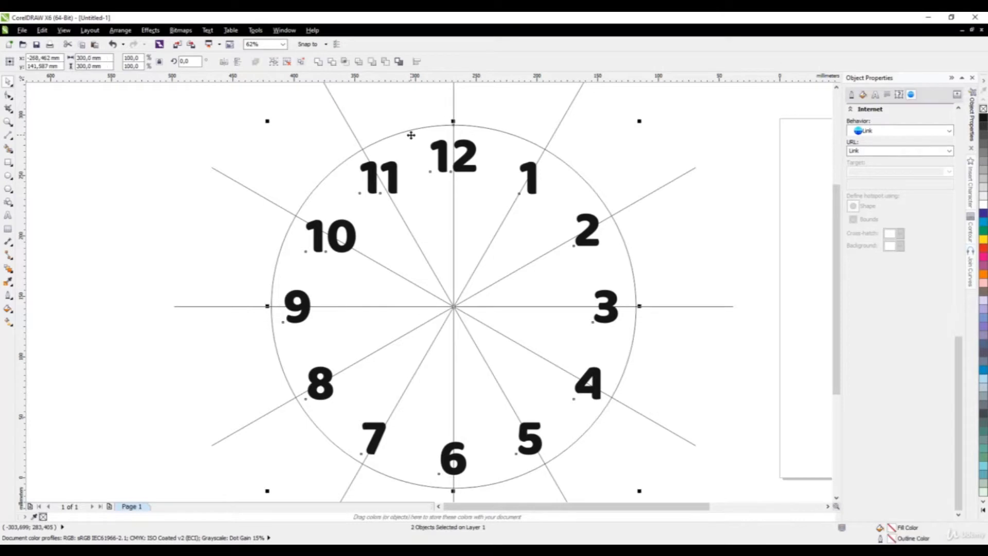
pyautogui.press('c')
pyautogui.press('e')
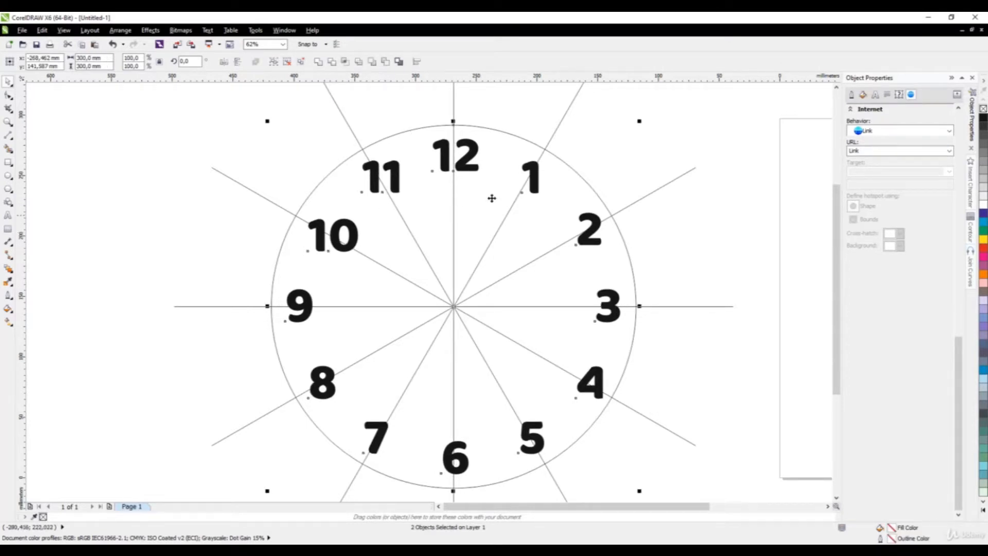
pyautogui.scroll(-1, 607, 221)
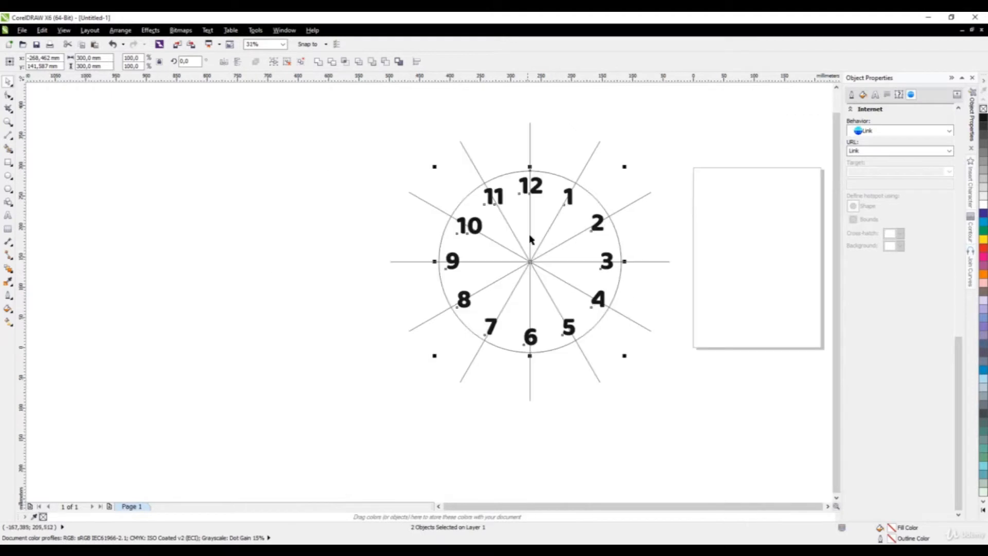
pyautogui.press('Escape')
# - Move the group of radial guide lines off the clock face, about 650 mm to its left
pyautogui.scroll(-1, 561, 202)
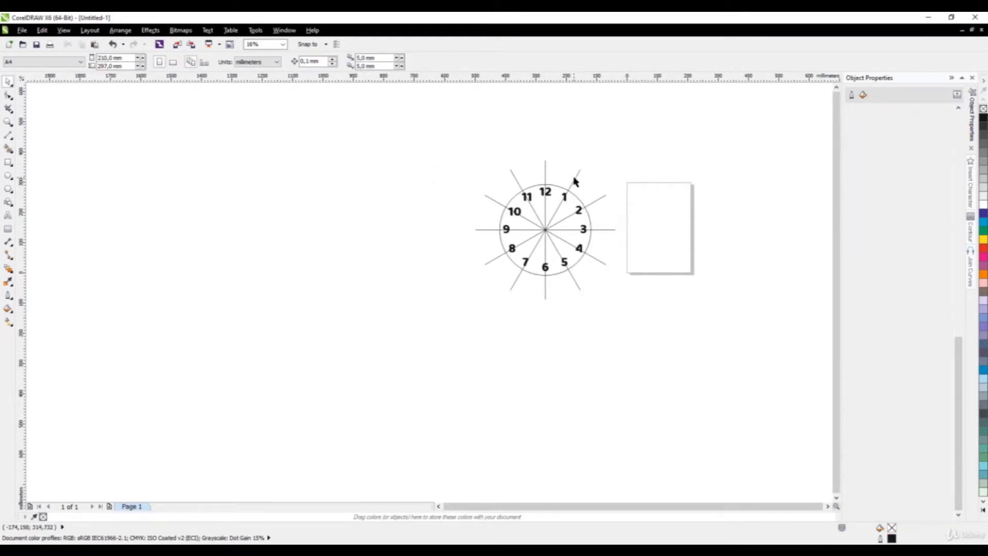
pyautogui.moveTo(576, 179); pyautogui.dragTo(379, 171)
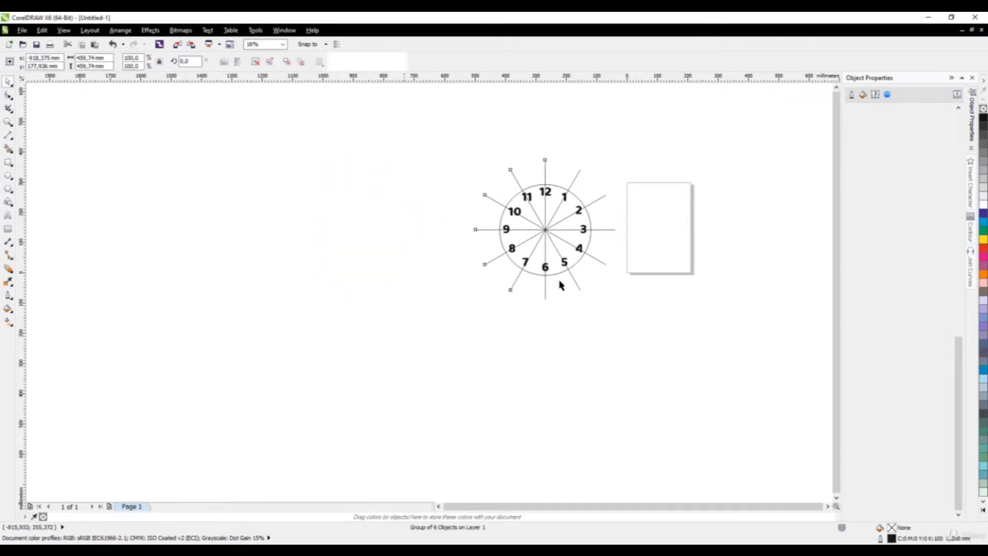
pyautogui.scroll(1, 533, 235)
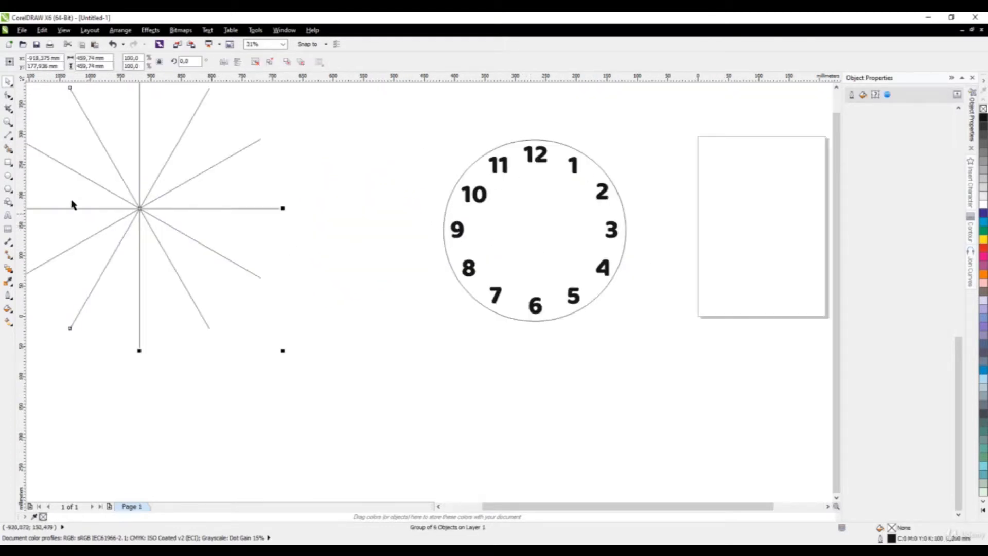
# - Draw a small circle about 10 mm wide beside the clock face and set its width and height to 9 mm
pyautogui.click(8, 176)
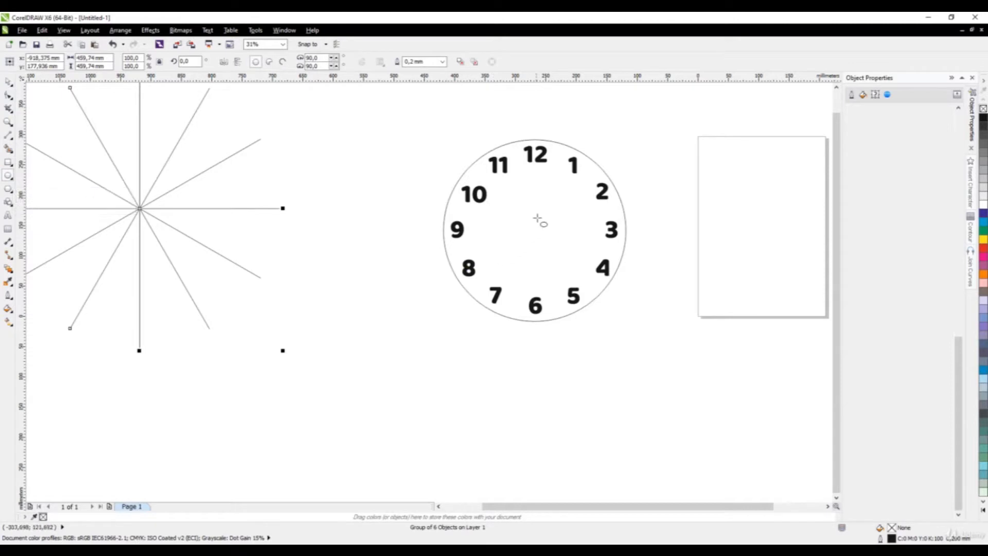
pyautogui.scroll(1, 540, 235)
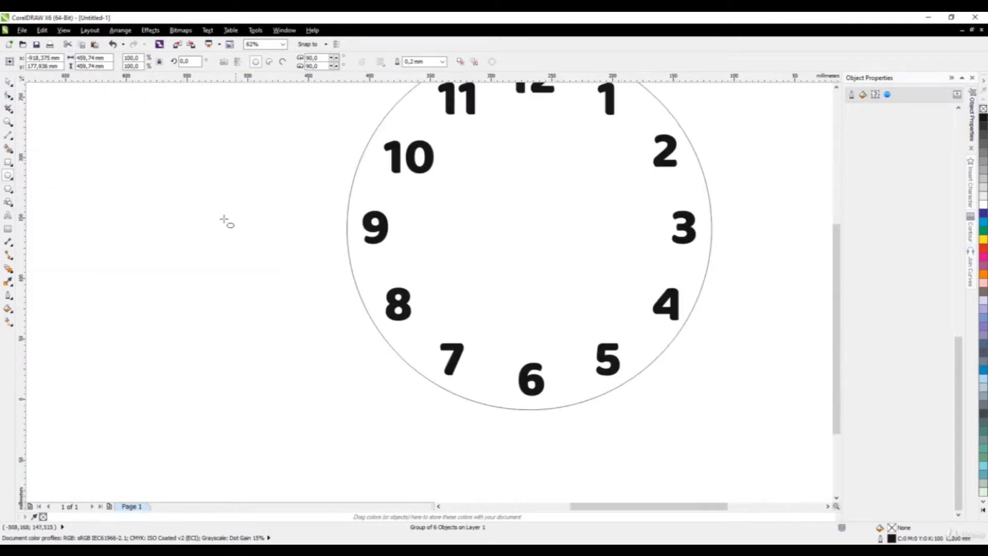
pyautogui.moveTo(214, 212); pyautogui.dragTo(226, 222)
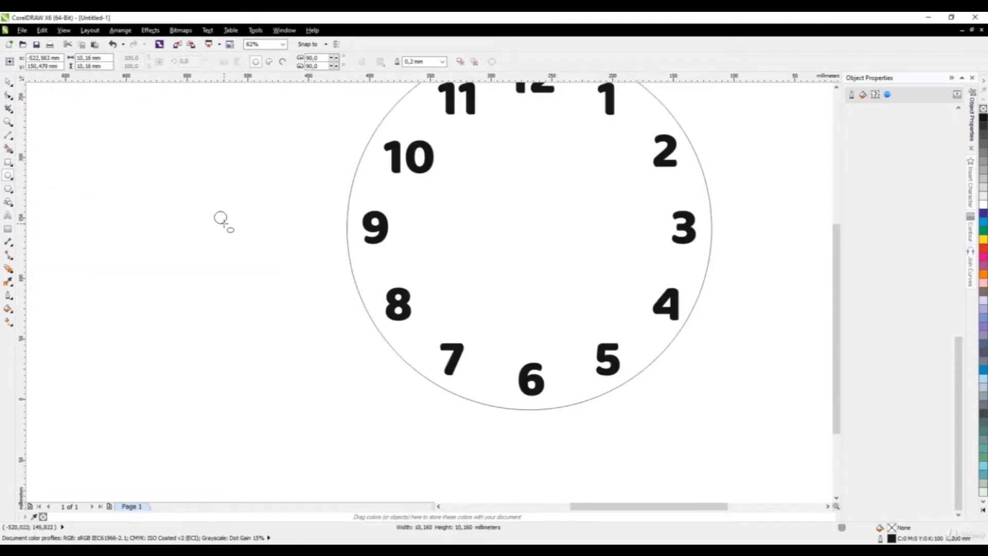
pyautogui.click(107, 59)
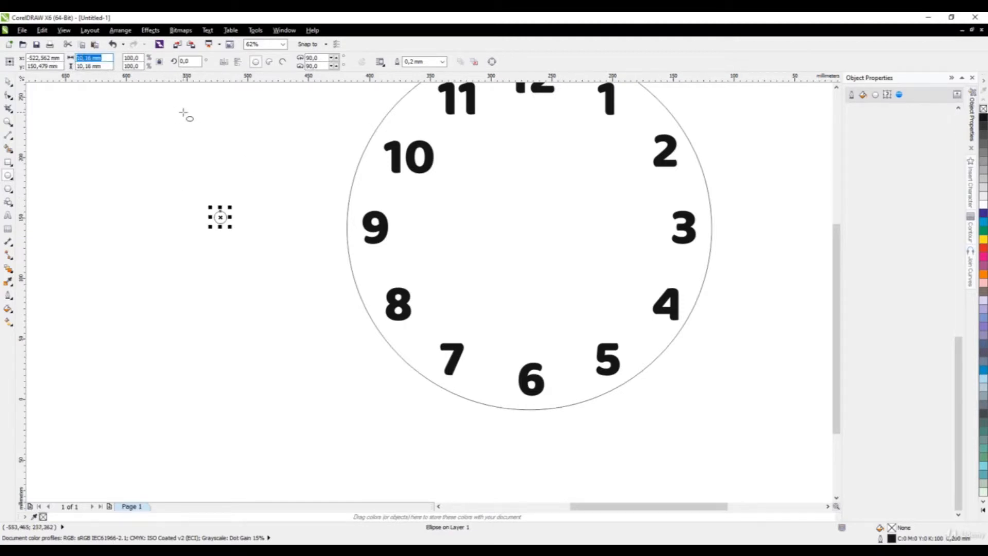
pyautogui.write('9')
pyautogui.press('Tab')
pyautogui.write('9')
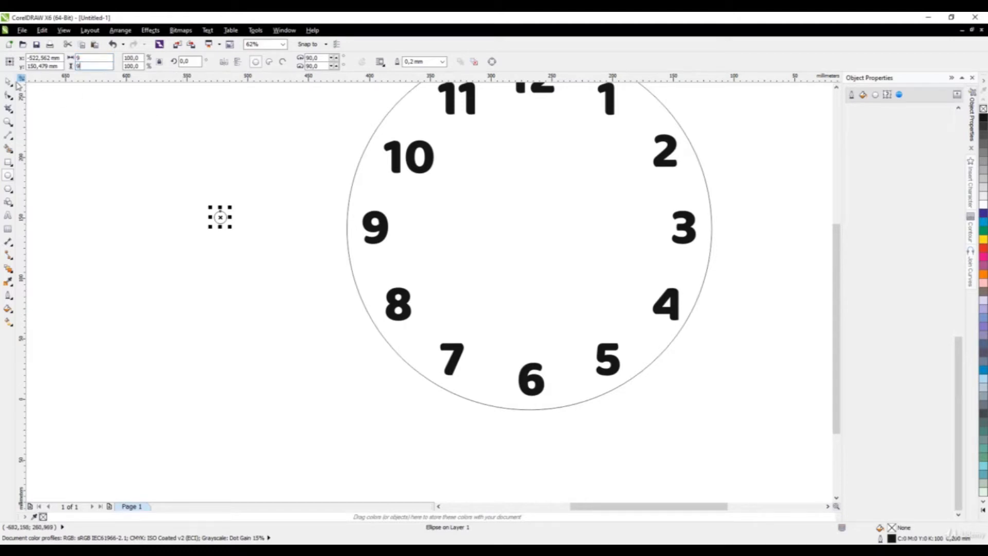
pyautogui.press('Return')
# - Align the 9 mm circle with the large clock circle so it sits exactly at the clock's centre
pyautogui.press('space')
pyautogui.click(205, 233)
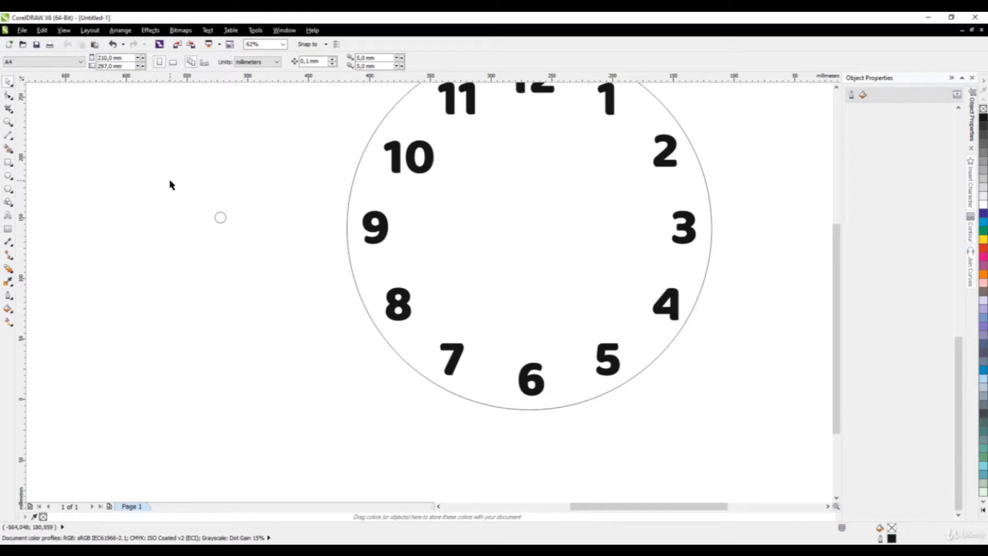
pyautogui.moveTo(170, 181); pyautogui.dragTo(227, 261)
pyautogui.click(216, 223)
pyautogui.click(220, 220)
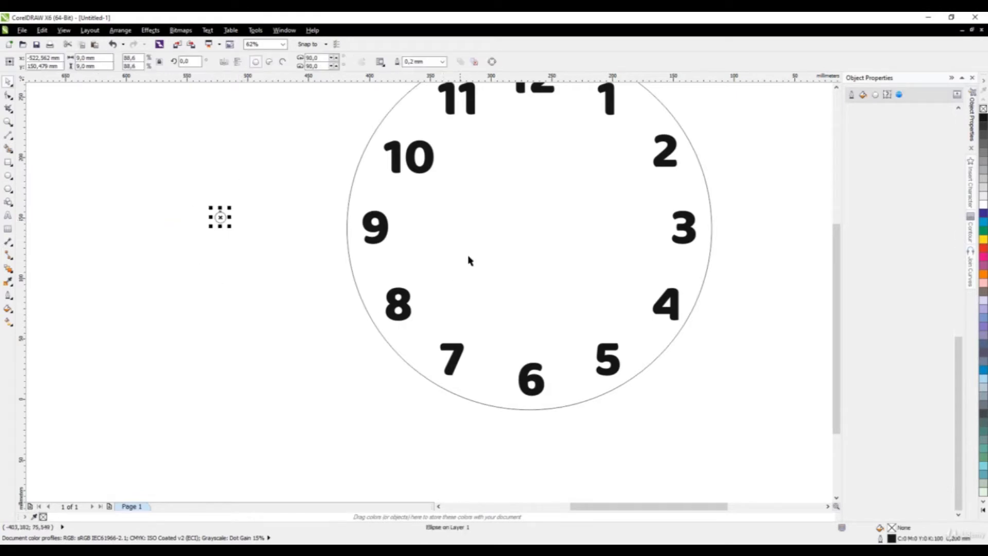
pyautogui.keyDown('shift'); pyautogui.click(533, 248); pyautogui.keyUp('shift')
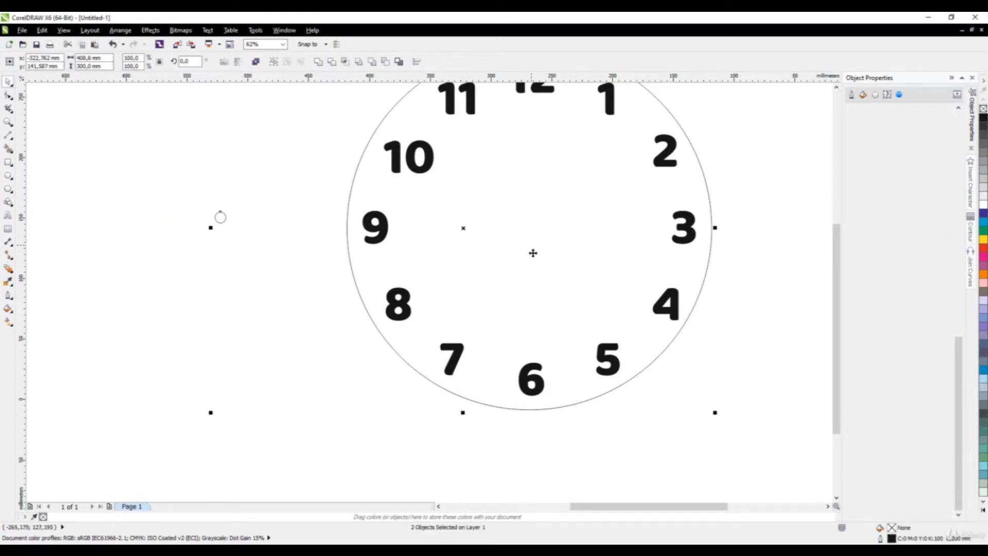
pyautogui.press('c')
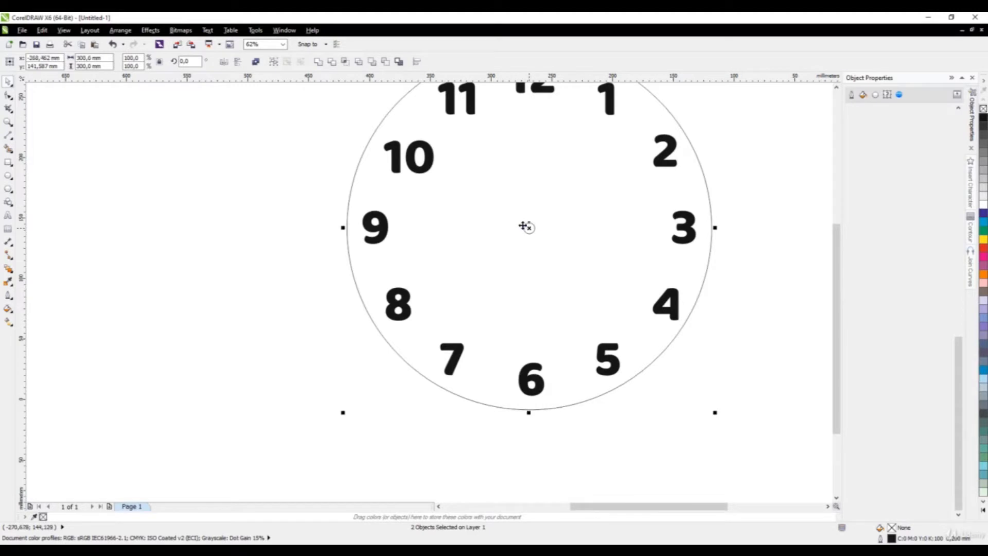
pyautogui.click(285, 245)
# - Move the whole clock face, including numerals and centre hole, about 100 mm left and 32 mm up
pyautogui.scroll(-2, 599, 282)
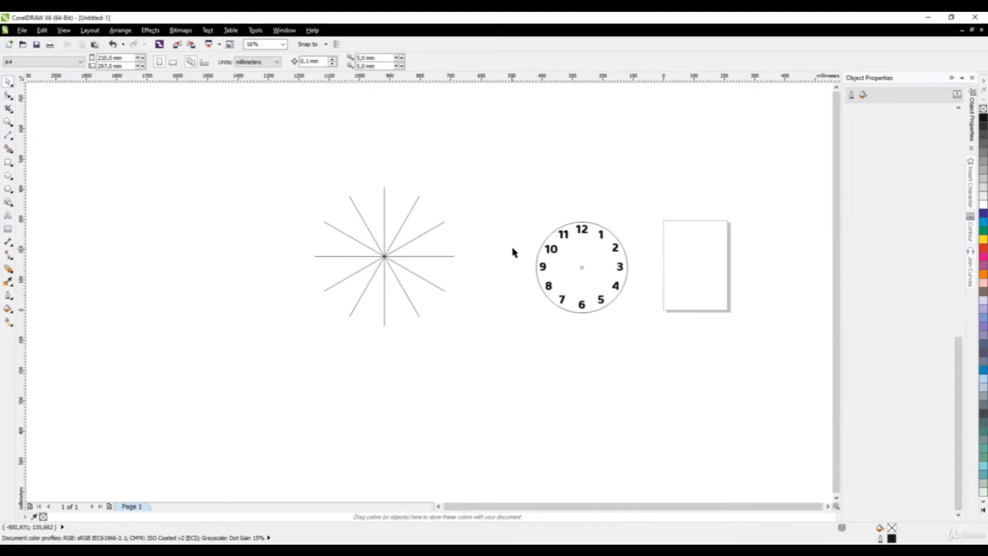
pyautogui.moveTo(659, 184); pyautogui.dragTo(502, 377)
pyautogui.moveTo(573, 278); pyautogui.dragTo(543, 269)
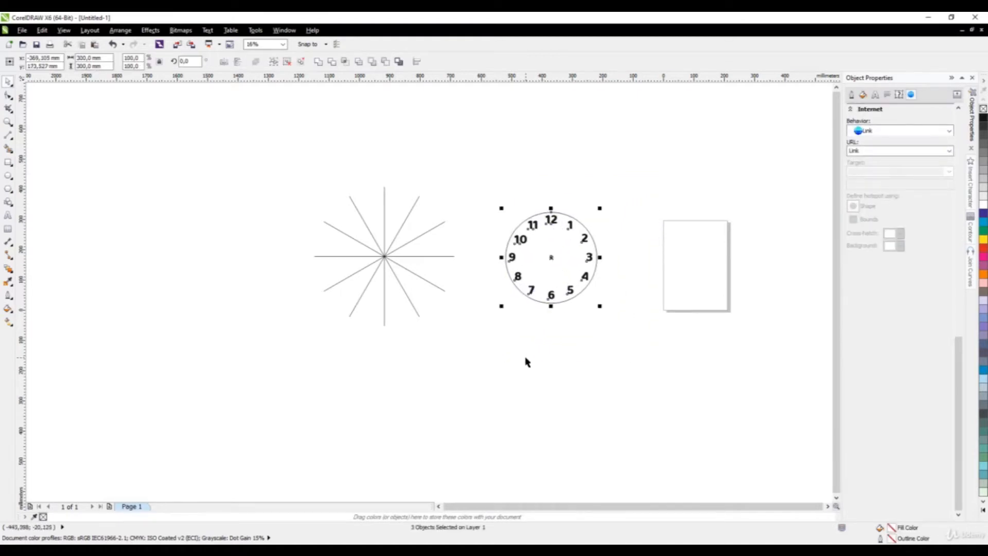
pyautogui.click(525, 361)
pyautogui.scroll(1, 575, 262)
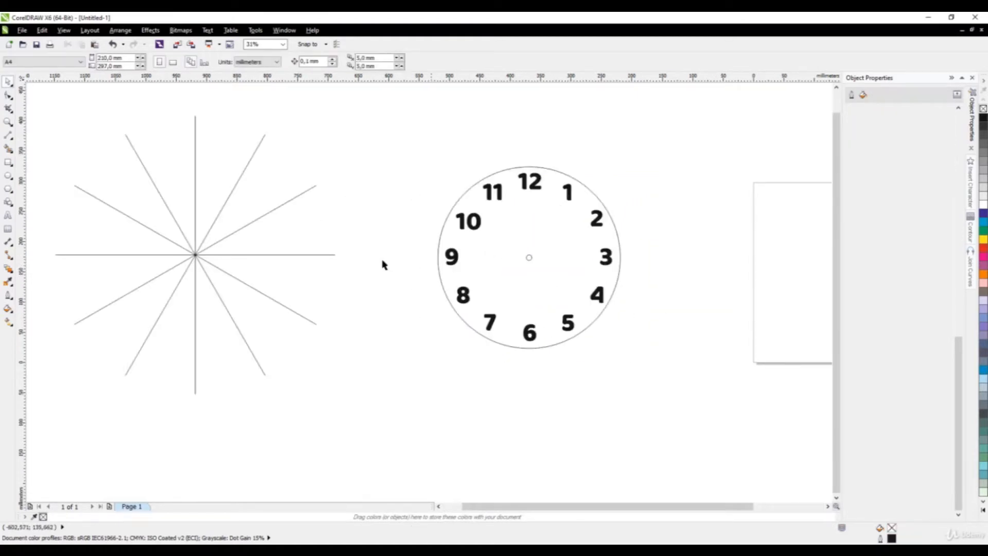
# - Draw a square about 325 mm wide over the page, right of the round clock face
pyautogui.click(9, 162)
pyautogui.scroll(-1, 165, 234)
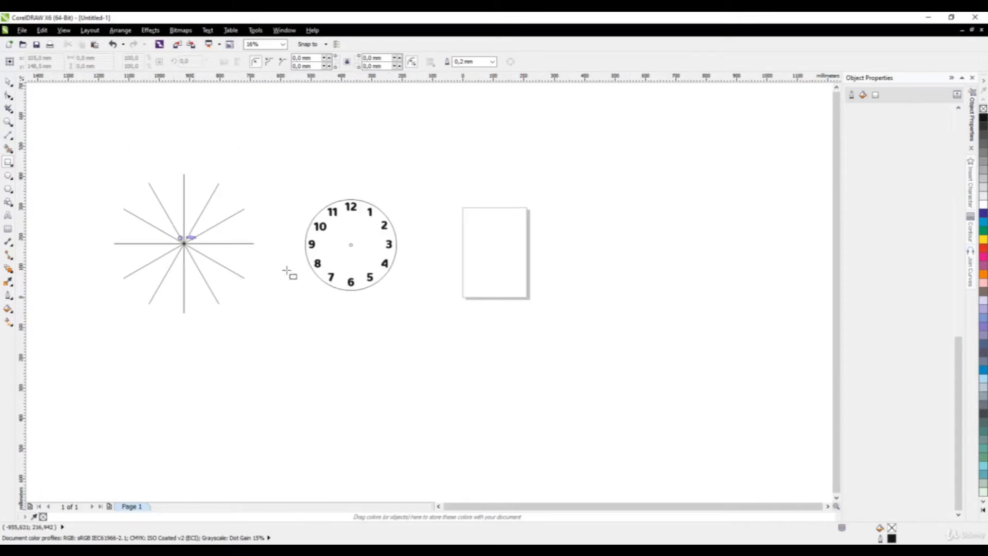
pyautogui.moveTo(423, 192); pyautogui.dragTo(496, 290)
# - Set the square's width and height to 50 mm
pyautogui.moveTo(107, 58); pyautogui.dragTo(62, 64)
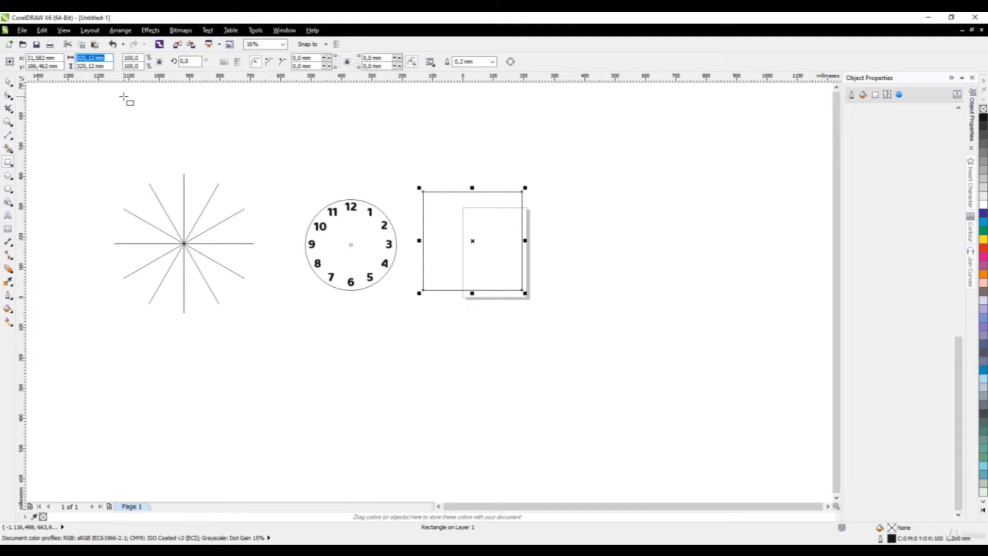
pyautogui.write('50')
pyautogui.press('Tab')
pyautogui.write('50')
pyautogui.press('Return')
# - Set the square's width and height to 500 mm
pyautogui.moveTo(106, 58); pyautogui.dragTo(66, 63)
pyautogui.press('Tab')
pyautogui.write('500')
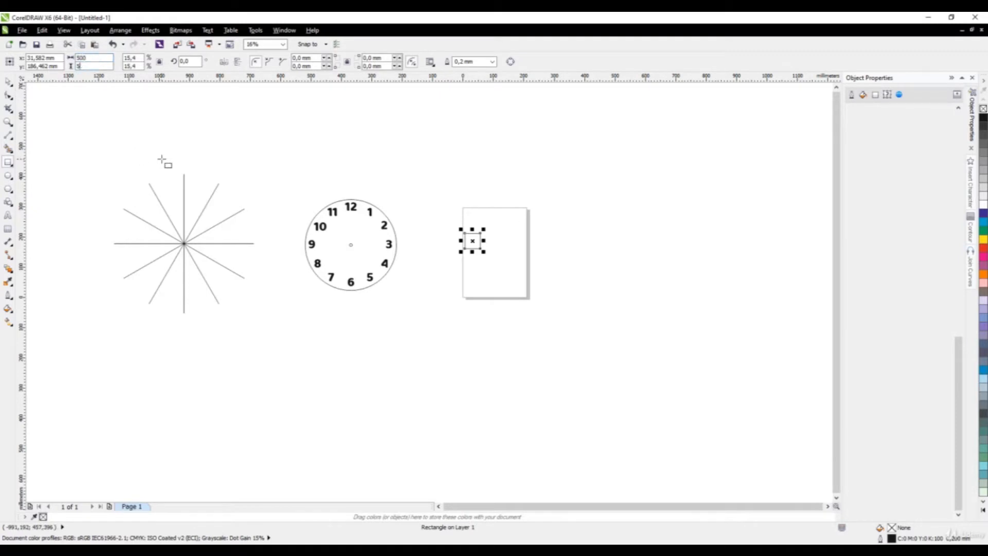
pyautogui.press('Return')
# - Move the 500 mm square about 515 mm right and 41 mm down so it sits clear of the page
pyautogui.click(8, 82)
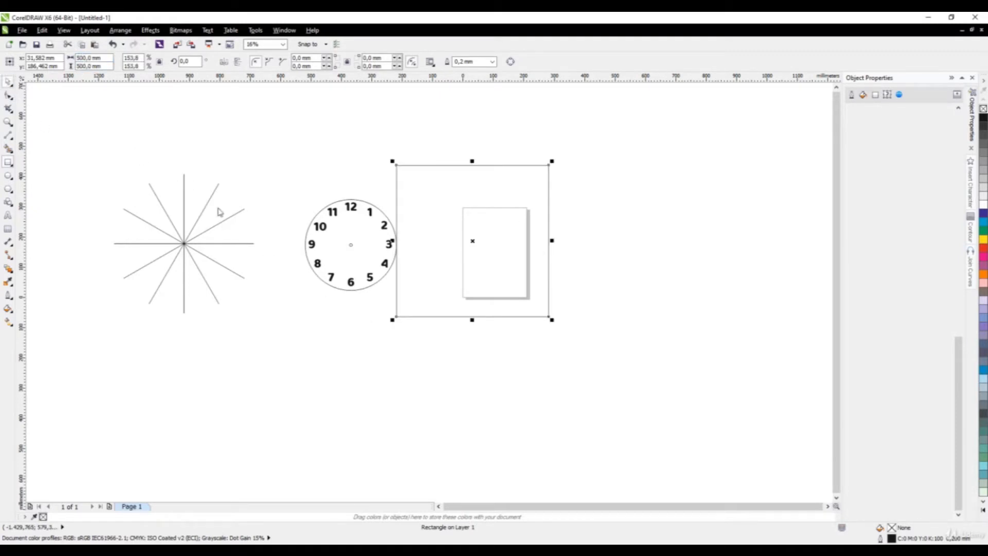
pyautogui.moveTo(471, 241); pyautogui.dragTo(585, 263)
pyautogui.moveTo(472, 271); pyautogui.dragTo(628, 283)
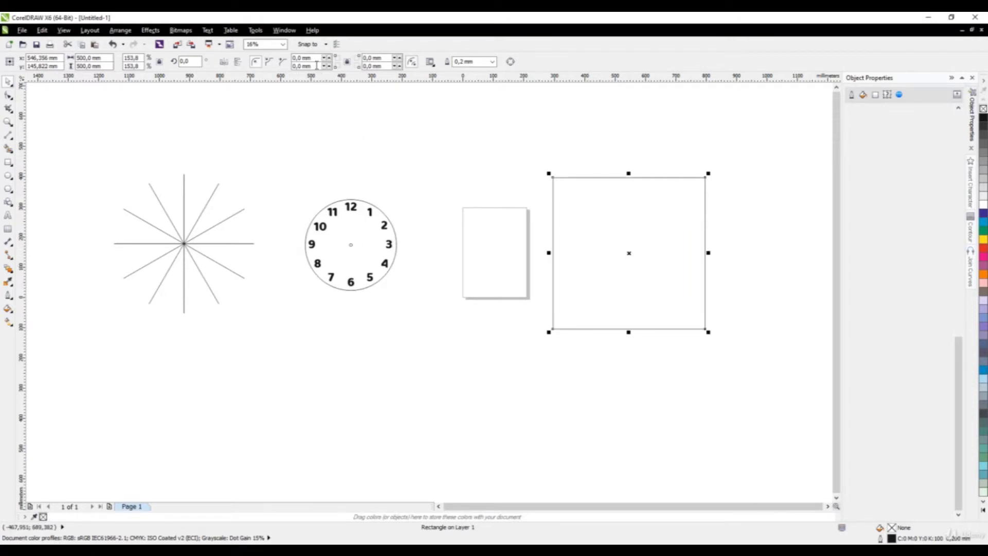
# - Round all four corners of the square with a 10 mm radius
pyautogui.moveTo(315, 59); pyautogui.dragTo(289, 58)
pyautogui.write('10')
pyautogui.press('Return')
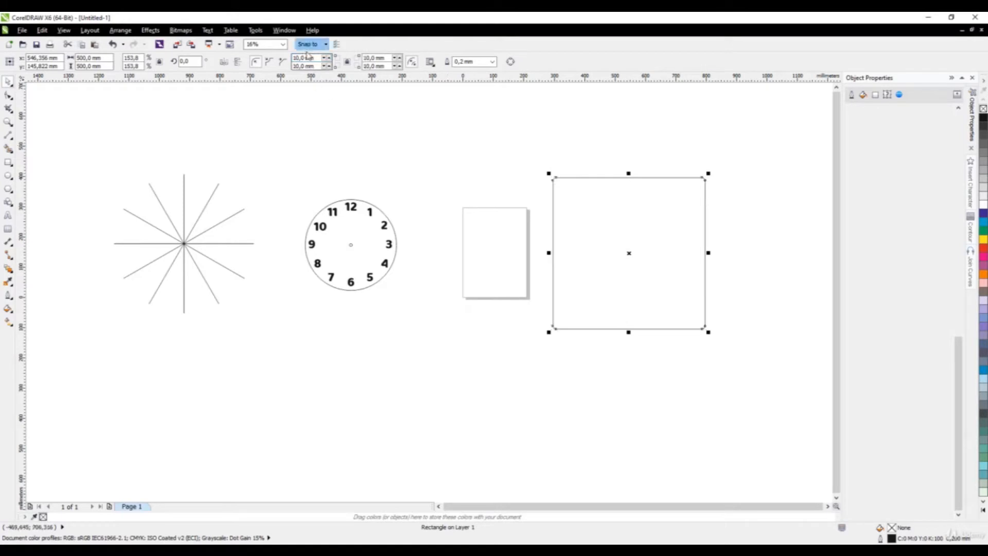
# - Set the radius of all four corners of the square to 30 mm
pyautogui.moveTo(317, 57); pyautogui.dragTo(262, 59)
pyautogui.write('30')
pyautogui.press('Return')
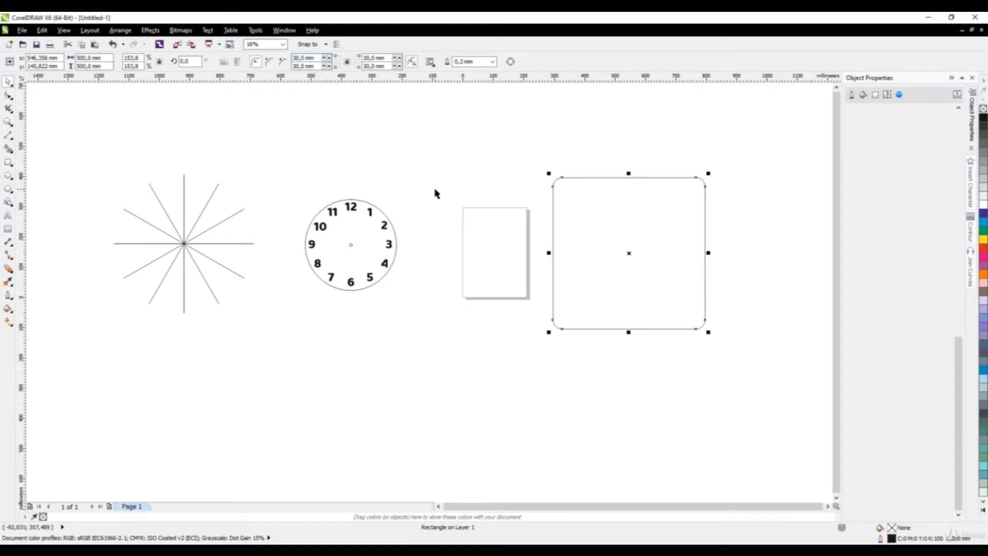
# - Place a copy of the round clock's grouped hour numerals below the rounded square
pyautogui.click(427, 192)
pyautogui.click(354, 214)
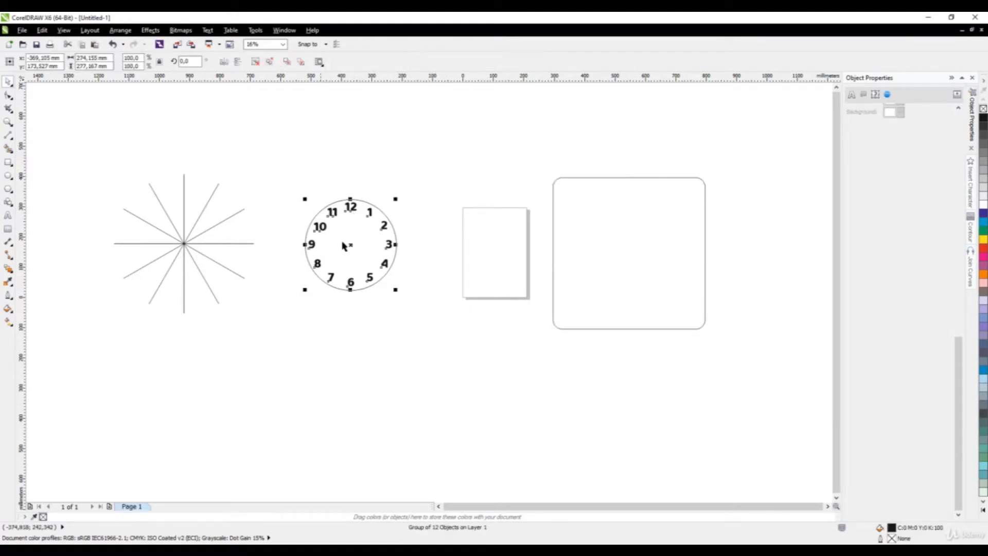
pyautogui.moveTo(349, 250); pyautogui.dragTo(648, 414)
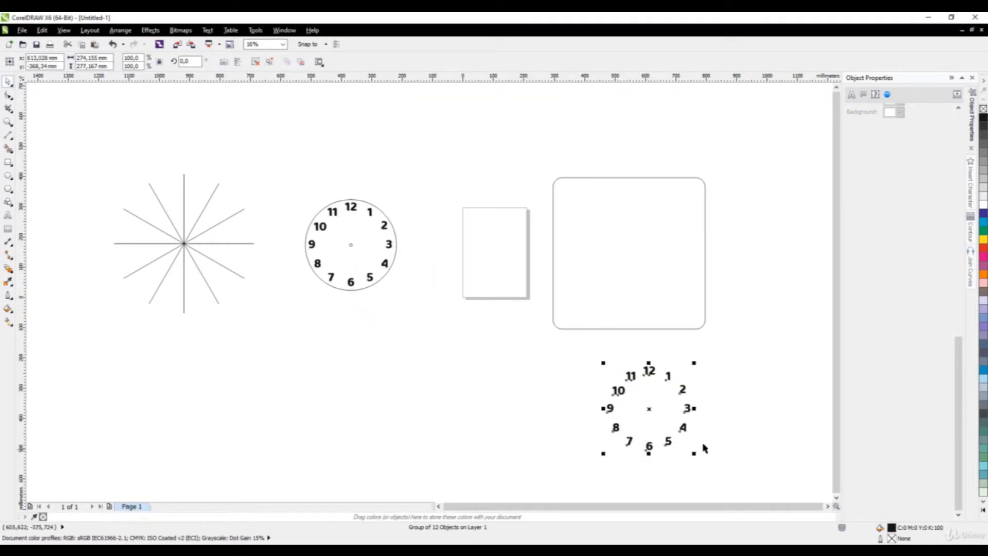
# - Centre the copied numerals horizontally and vertically on the rounded square
pyautogui.moveTo(762, 143); pyautogui.dragTo(499, 489)
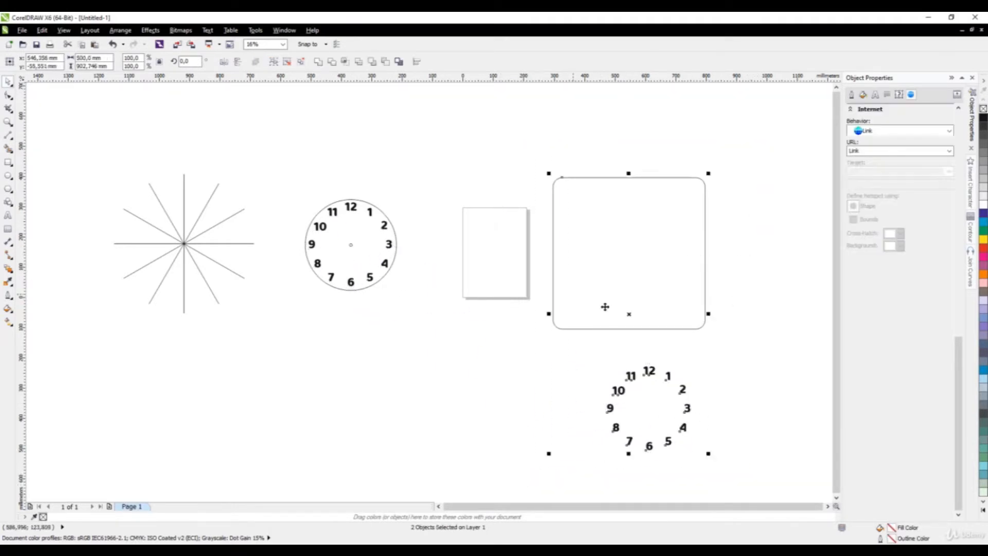
pyautogui.press('c')
pyautogui.press('e')
pyautogui.click(474, 283)
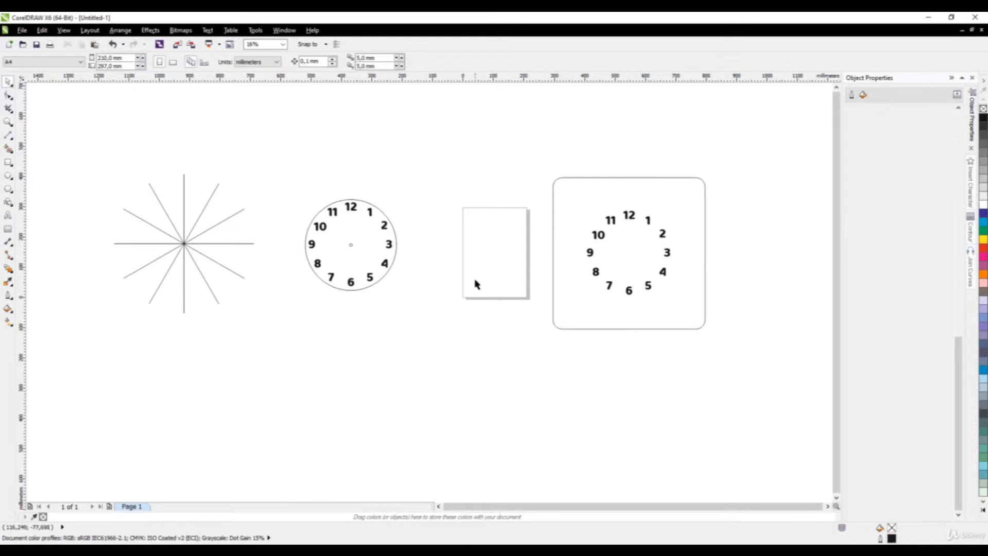
# - Enlarge the numeral group proportionally from its centre until it nearly fills the rounded square
pyautogui.moveTo(504, 136); pyautogui.dragTo(734, 316)
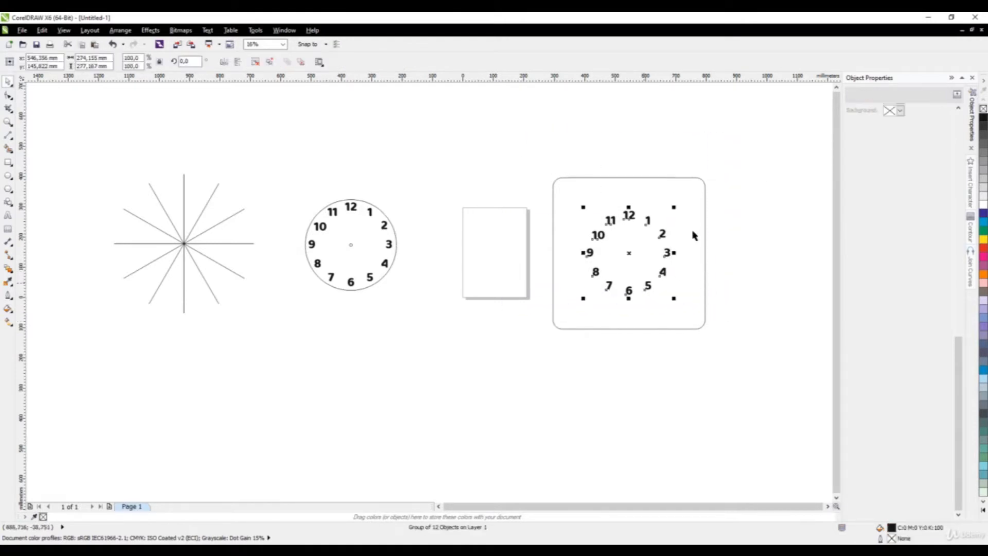
pyautogui.scroll(2, 499, 226)
pyautogui.scroll(-2, 404, 210)
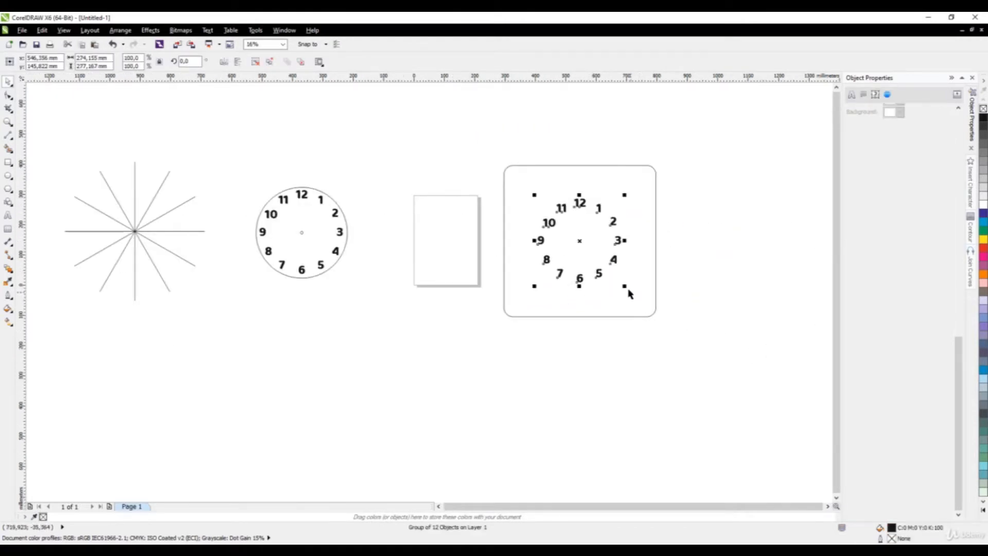
pyautogui.moveTo(625, 284); pyautogui.dragTo(650, 326)
pyautogui.click(638, 348)
pyautogui.scroll(-2, 507, 284)
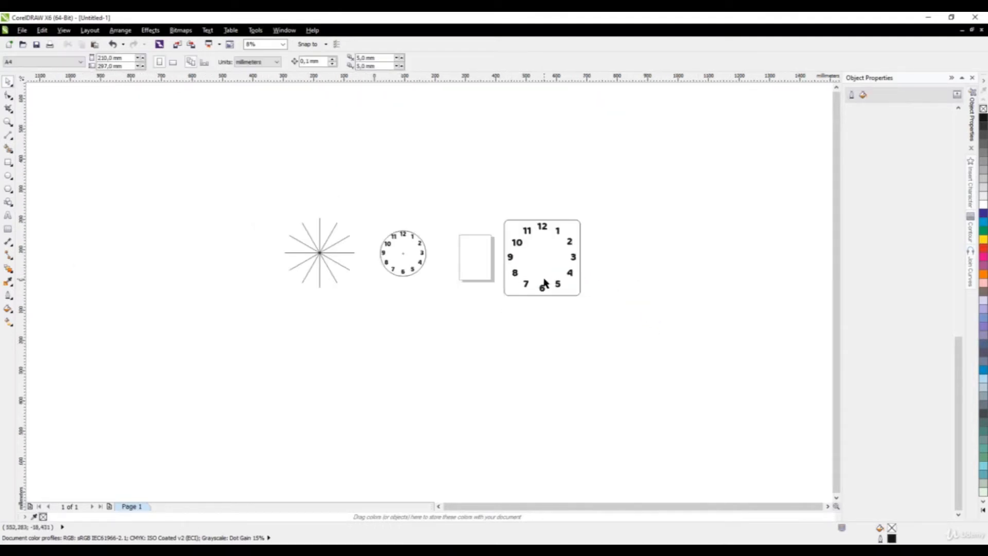
pyautogui.scroll(2, 544, 279)
# - Copy the 9 mm centre hole from the round clock and align the copy to the centre of the rounded square
pyautogui.click(262, 228)
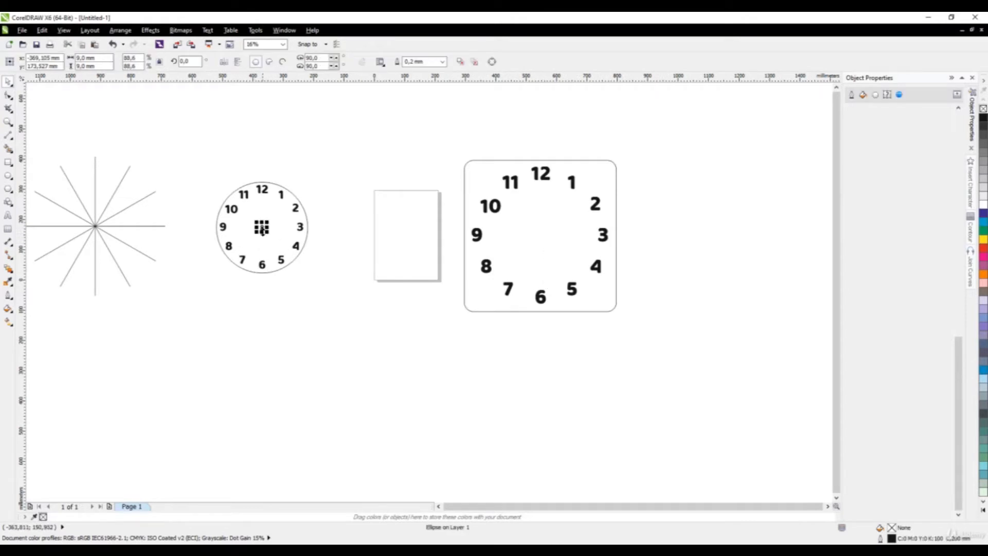
pyautogui.moveTo(262, 228); pyautogui.dragTo(533, 335)
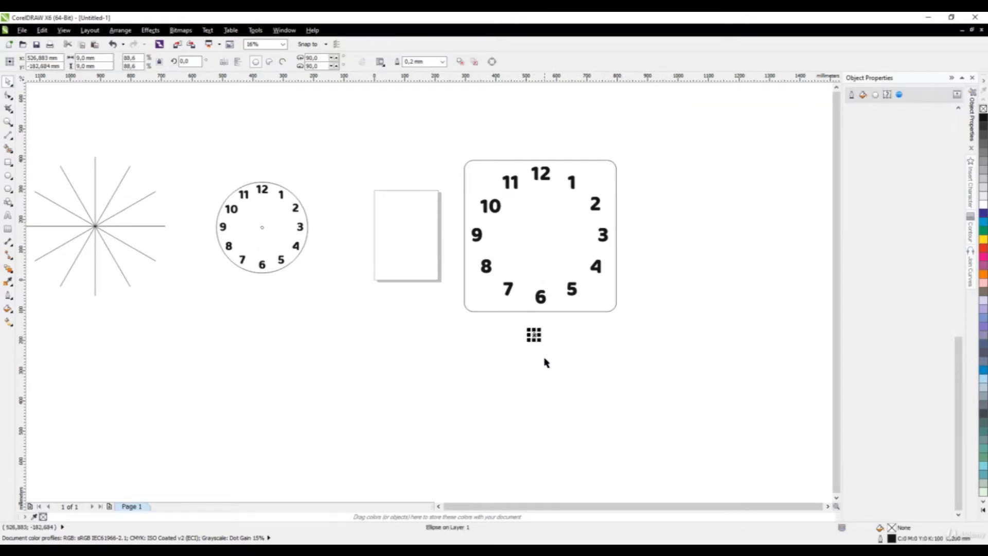
pyautogui.scroll(2, 553, 334)
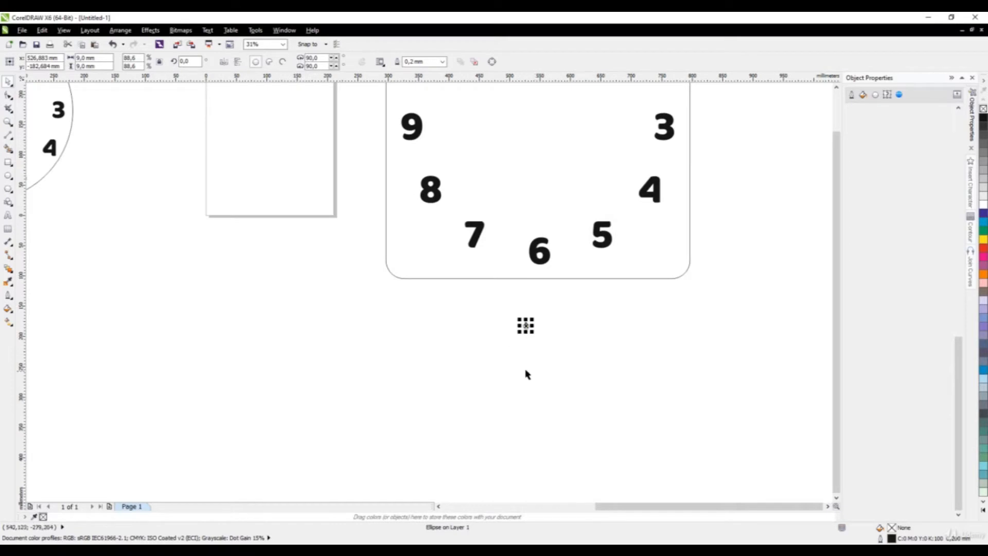
pyautogui.scroll(-2, 527, 374)
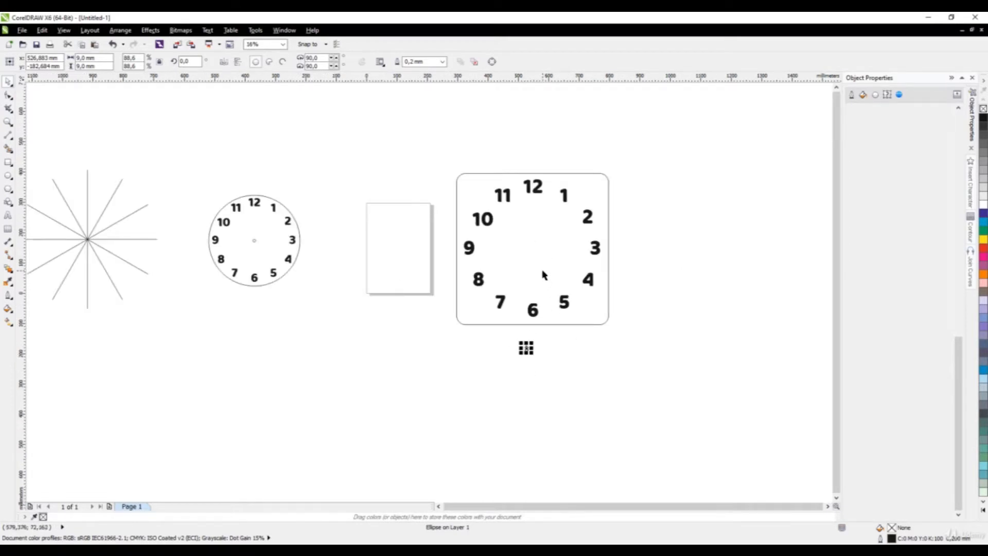
pyautogui.keyDown('shift'); pyautogui.click(549, 271); pyautogui.keyUp('shift')
pyautogui.press('c')
pyautogui.press('e')
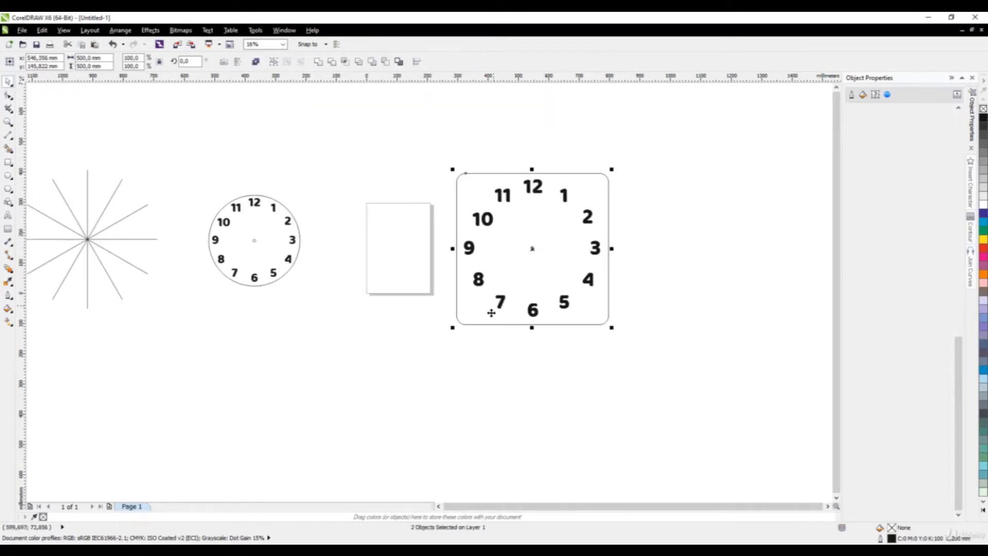
# - Move the whole square clock, including numerals and centre hole, directly below the round clock face
pyautogui.click(489, 355)
pyautogui.scroll(2, 538, 272)
pyautogui.scroll(-2, 431, 296)
pyautogui.moveTo(360, 166); pyautogui.dragTo(613, 400)
pyautogui.scroll(-2, 657, 317)
pyautogui.moveTo(560, 294); pyautogui.dragTo(427, 354)
pyautogui.click(479, 379)
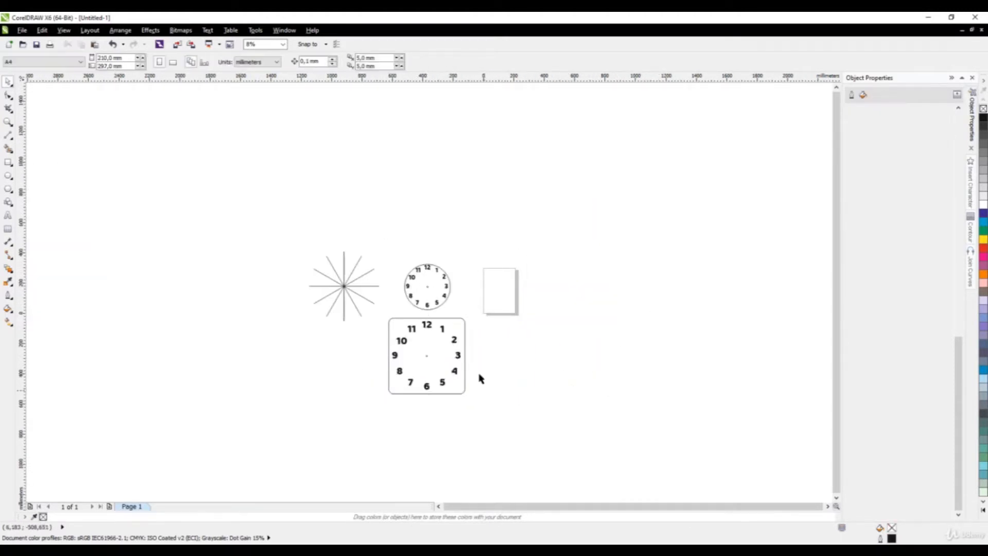
pyautogui.scroll(-1, 450, 293)
pyautogui.scroll(2, 459, 306)
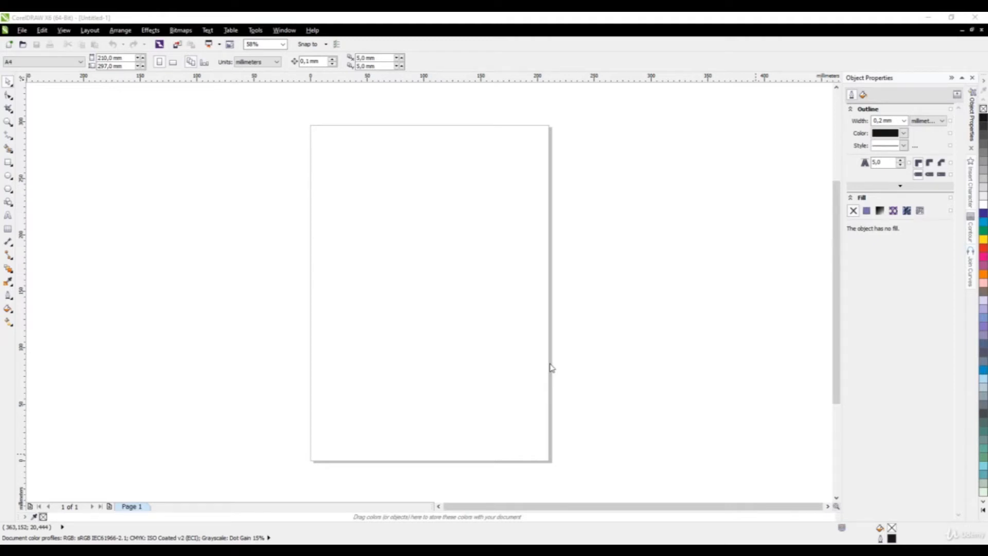
# - Draw a circle about 269 mm wide beside the page and set its width and height to 300 mm
pyautogui.click(9, 178)
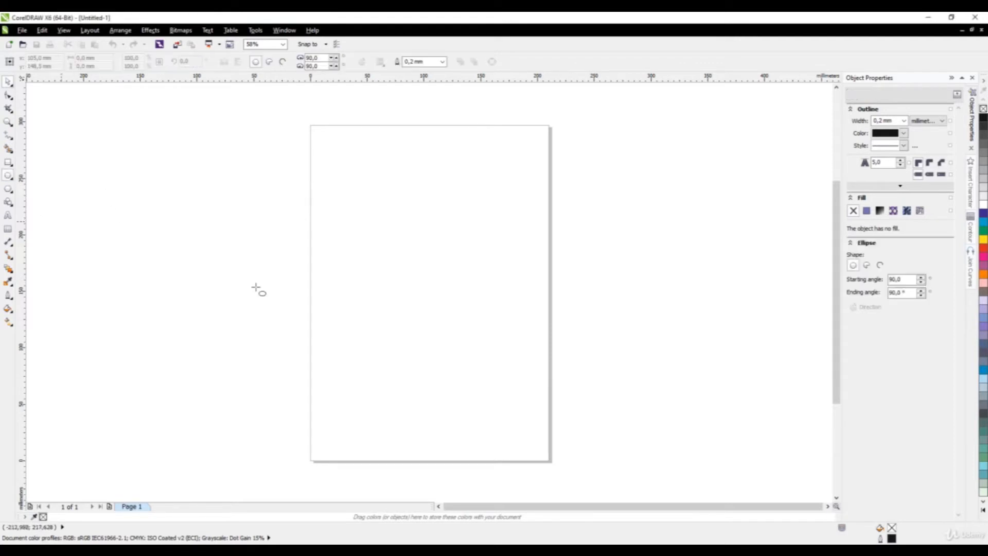
pyautogui.scroll(-2, 504, 239)
pyautogui.moveTo(248, 206); pyautogui.dragTo(368, 368)
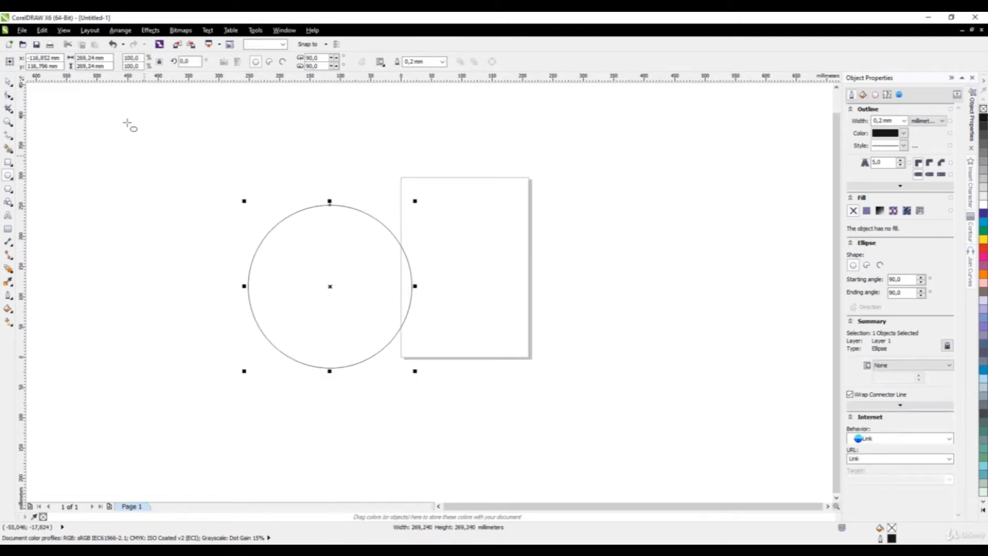
pyautogui.write('300')
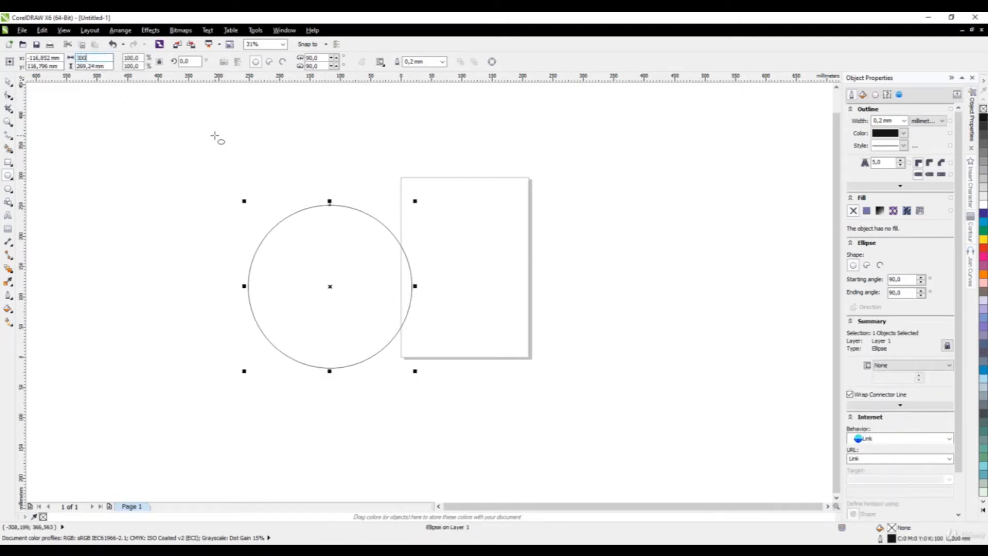
pyautogui.press('Tab')
pyautogui.write('300')
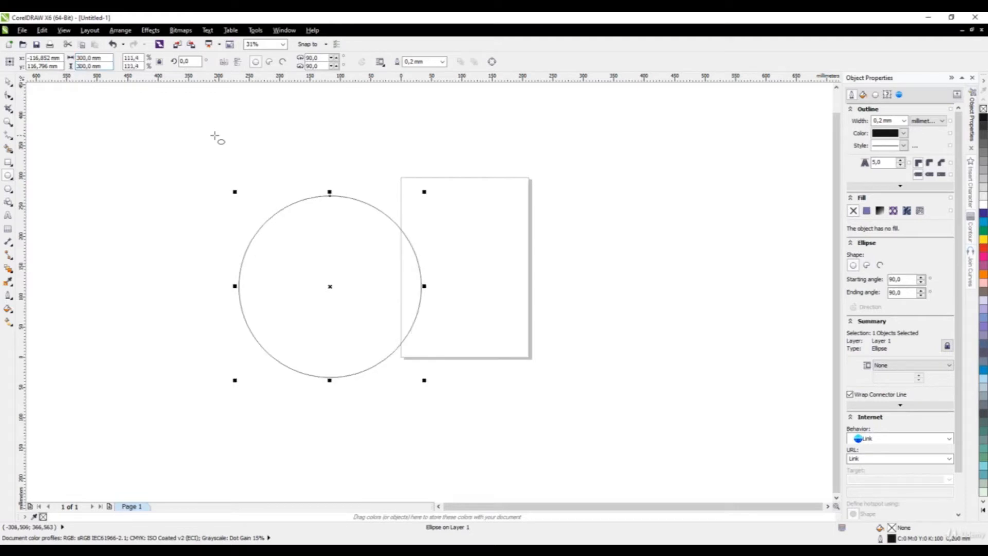
pyautogui.press('Return')
# - Move the 300 mm circle about 178 mm left and 47 mm up, clear of the page
pyautogui.click(9, 81)
pyautogui.scroll(-1, 496, 260)
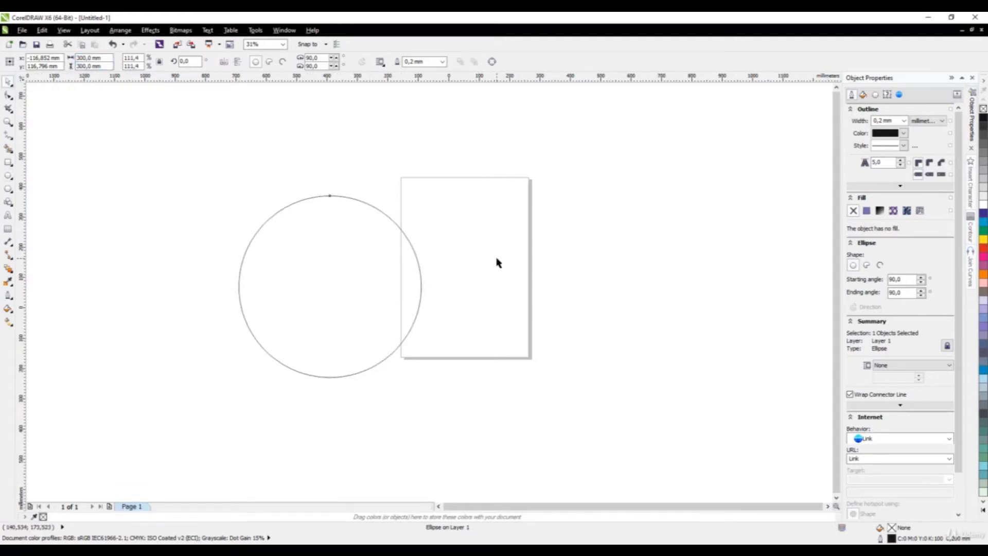
pyautogui.scroll(1, 394, 279)
pyautogui.moveTo(434, 261); pyautogui.dragTo(326, 233)
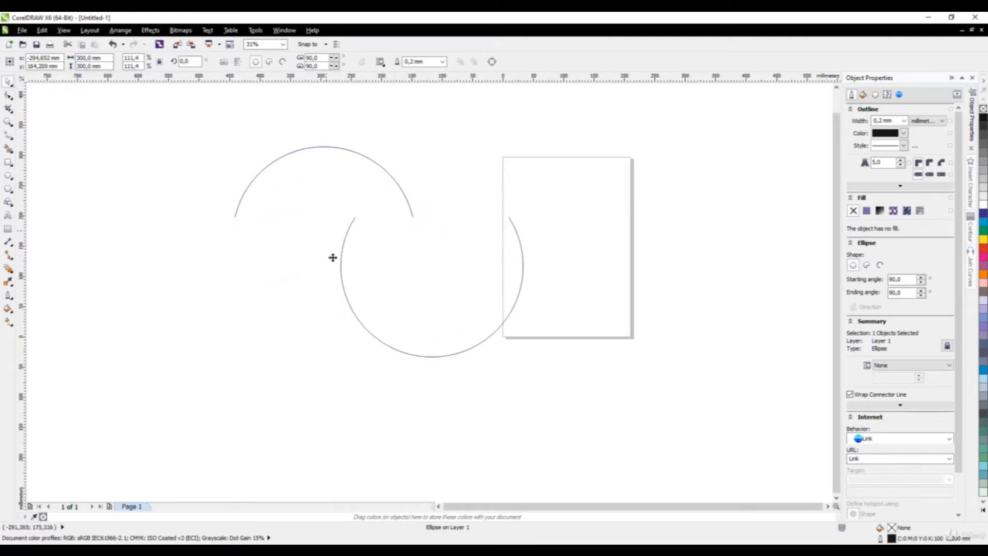
pyautogui.click(133, 170)
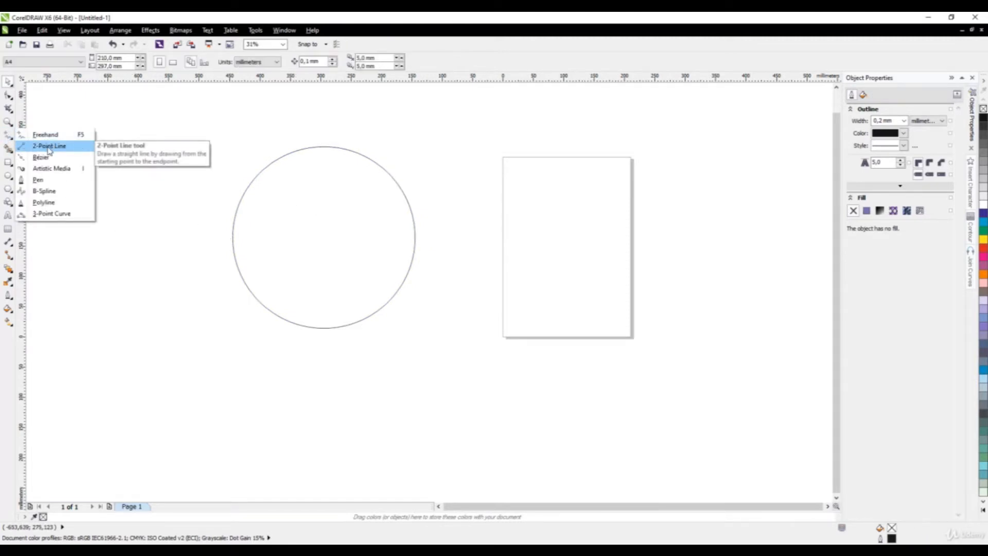
# - Draw a vertical 2-point line about 440 mm long between the circle and the page, and shift it about 54 mm right
pyautogui.click(49, 147)
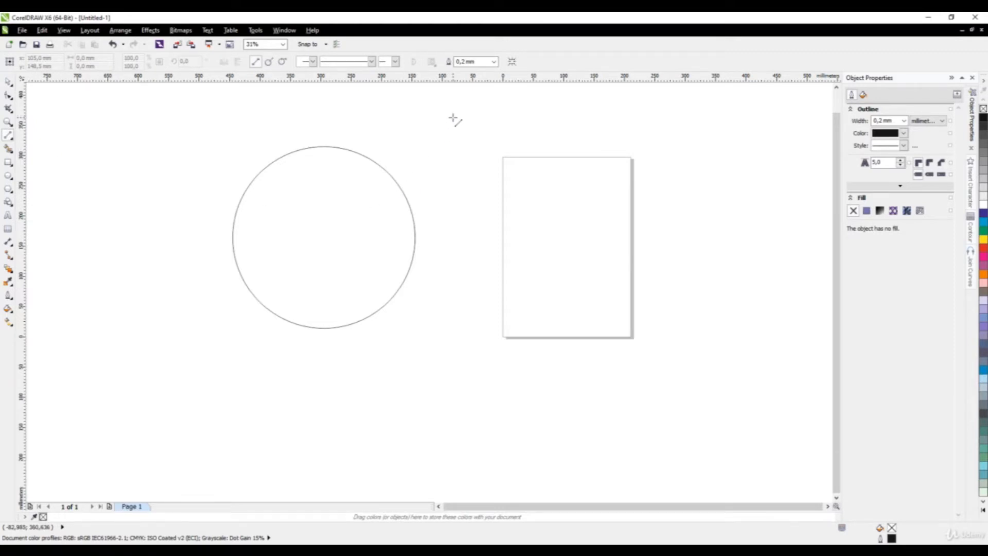
pyautogui.moveTo(453, 118); pyautogui.dragTo(452, 387)
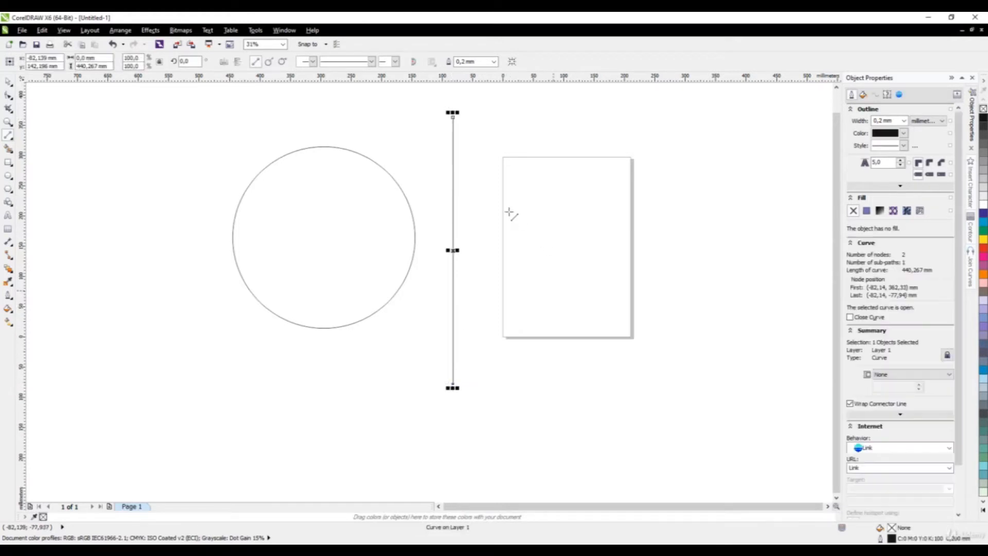
pyautogui.click(6, 82)
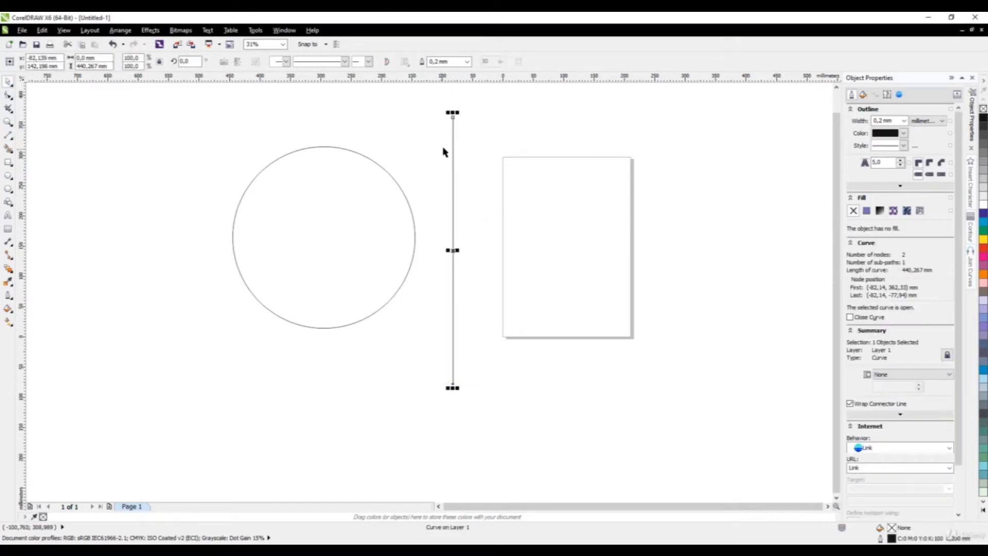
pyautogui.moveTo(451, 144); pyautogui.dragTo(485, 139)
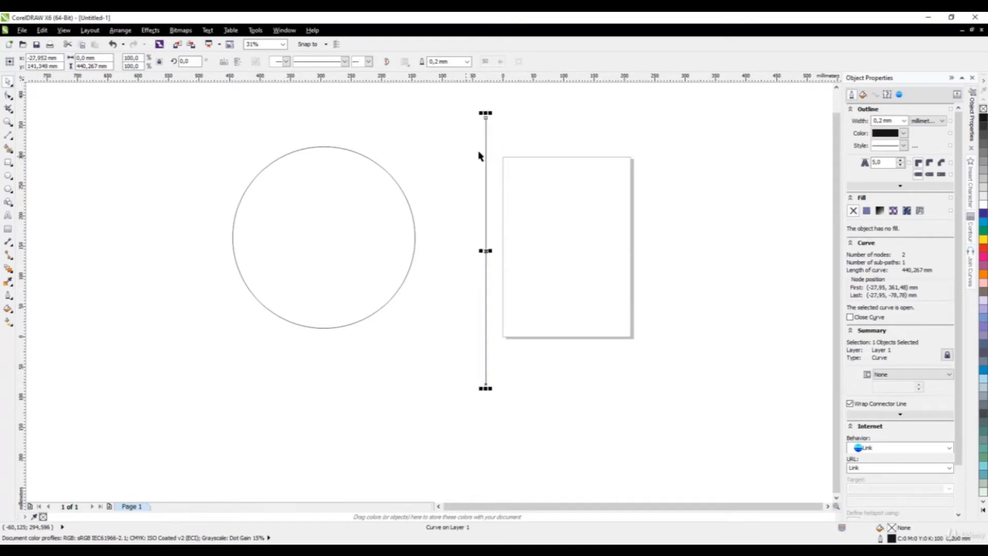
# - Create a copy of the vertical line rotated 30° clockwise about its centre
pyautogui.click(486, 137)
pyautogui.moveTo(492, 390); pyautogui.dragTo(493, 389)
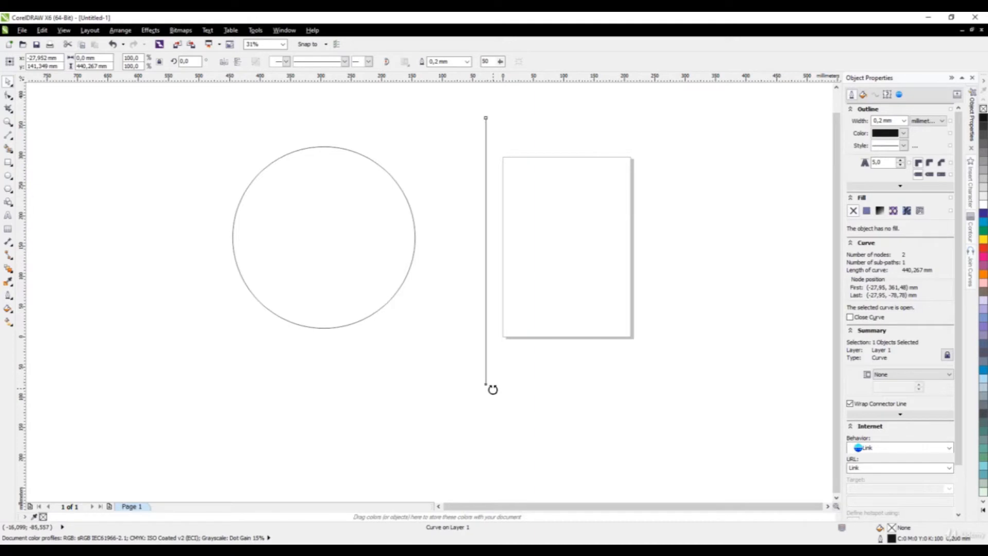
pyautogui.moveTo(493, 390); pyautogui.dragTo(417, 389)
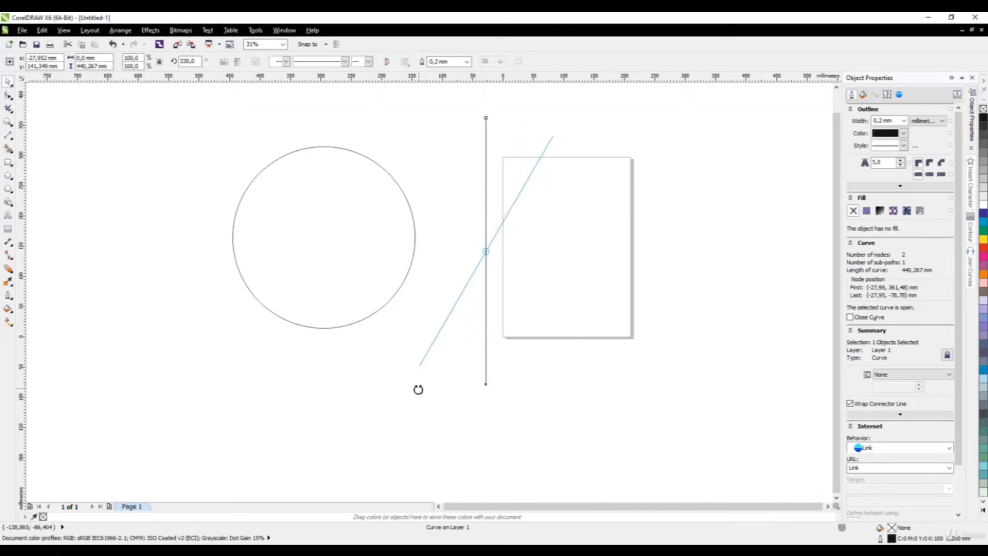
pyautogui.moveTo(418, 390); pyautogui.dragTo(419, 394)
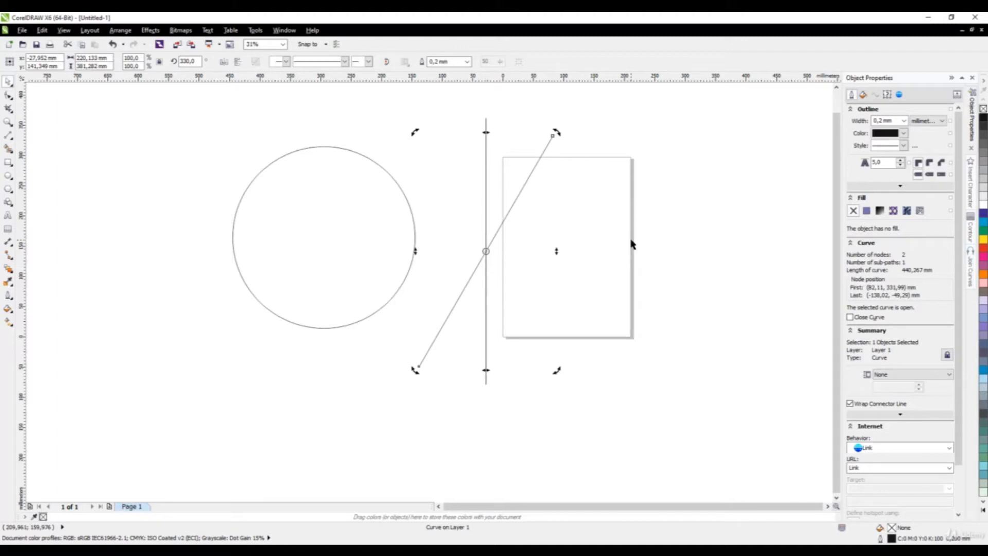
# - Repeat the 30° rotated copy of the line until six lines form a full set of clock guides
pyautogui.hotkey('ctrl', 'r')
pyautogui.hotkey('ctrl', 'r')
pyautogui.hotkey('ctrl', 'r')
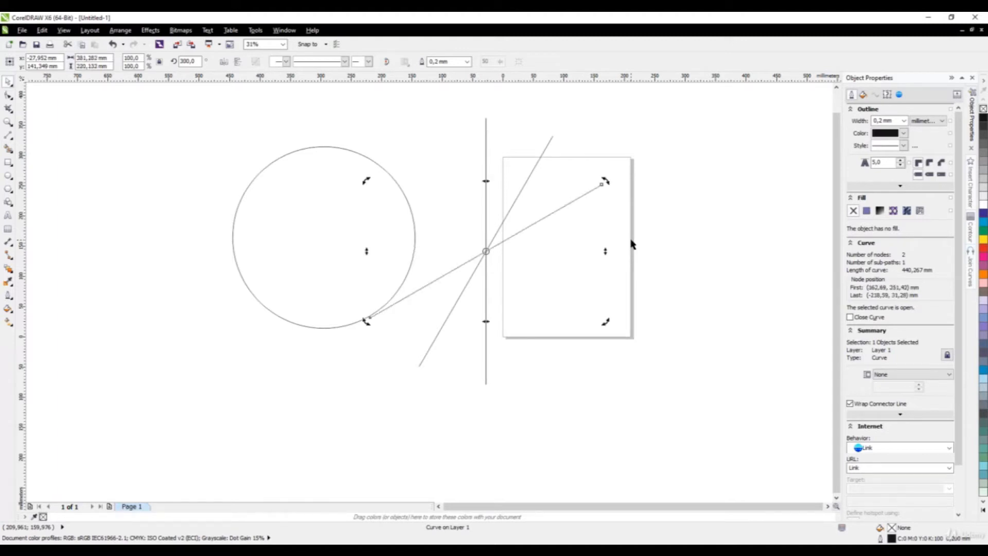
pyautogui.hotkey('ctrl', 'r')
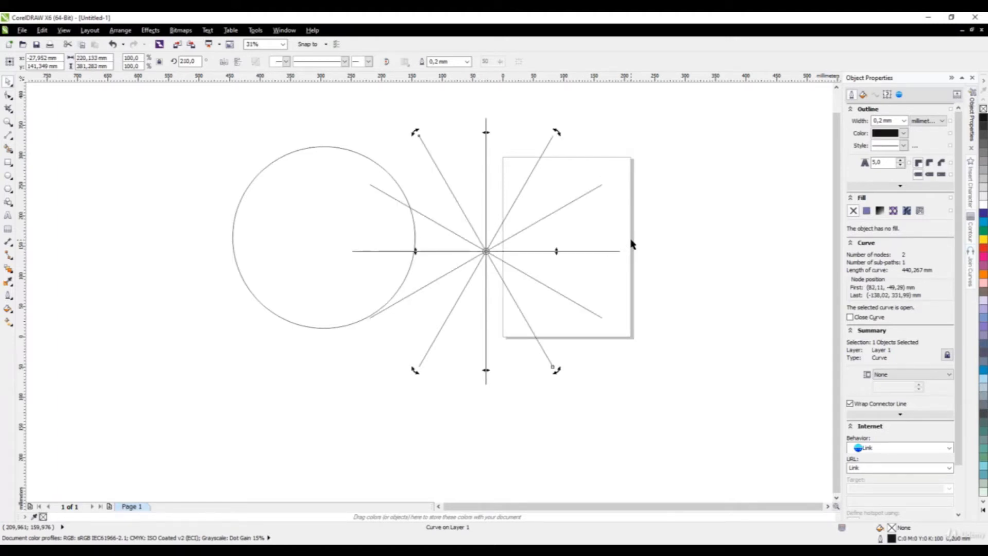
# - Move all six radial guide lines about 734 mm left, beyond the circle, and group them
pyautogui.click(641, 225)
pyautogui.scroll(-2, 513, 229)
pyautogui.moveTo(631, 132); pyautogui.dragTo(419, 372)
pyautogui.moveTo(500, 238); pyautogui.dragTo(279, 237)
pyautogui.scroll(3, 237, 239)
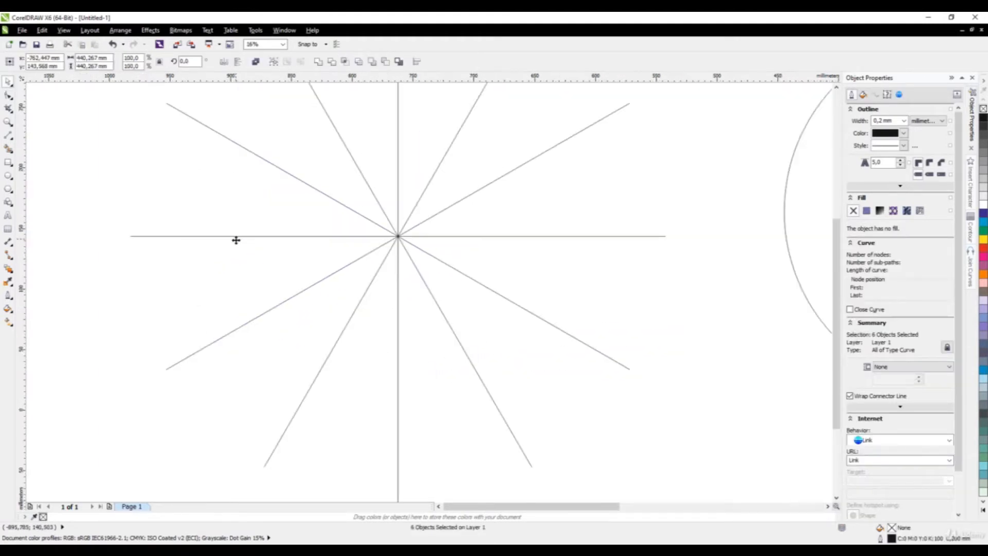
pyautogui.scroll(-3, 324, 260)
pyautogui.scroll(2, 355, 240)
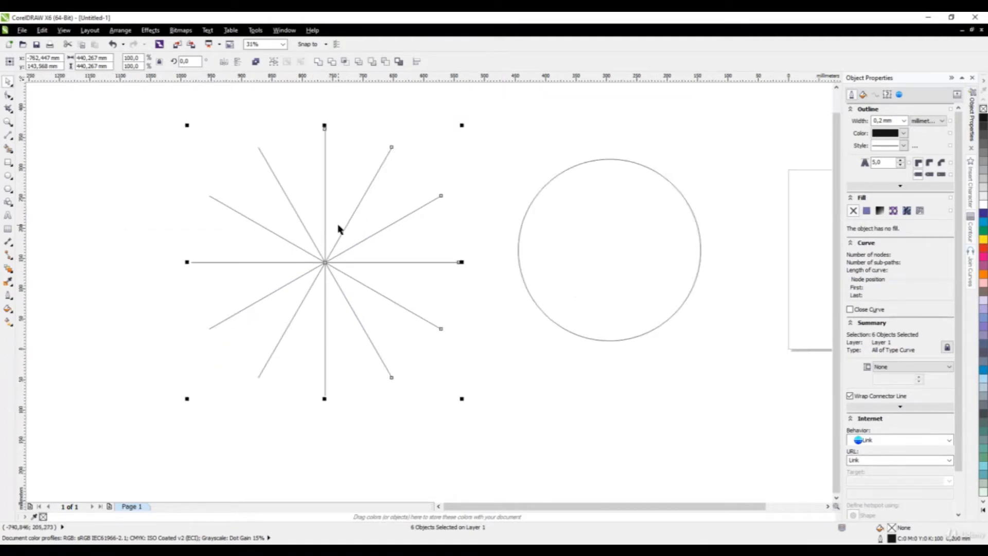
pyautogui.click(274, 61)
# - Centre the group of guide lines horizontally and vertically on the 300 mm circle
pyautogui.scroll(-2, 217, 208)
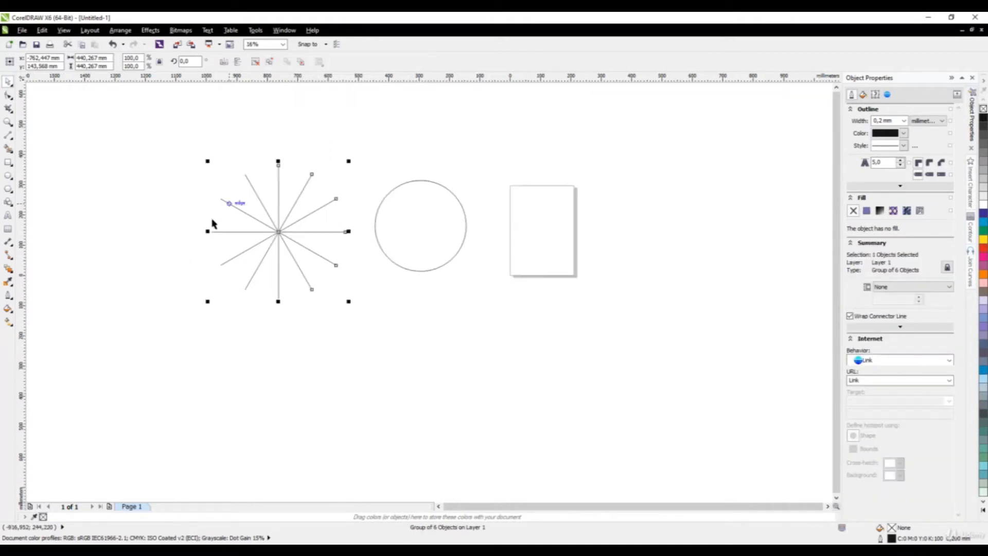
pyautogui.moveTo(149, 128); pyautogui.dragTo(548, 377)
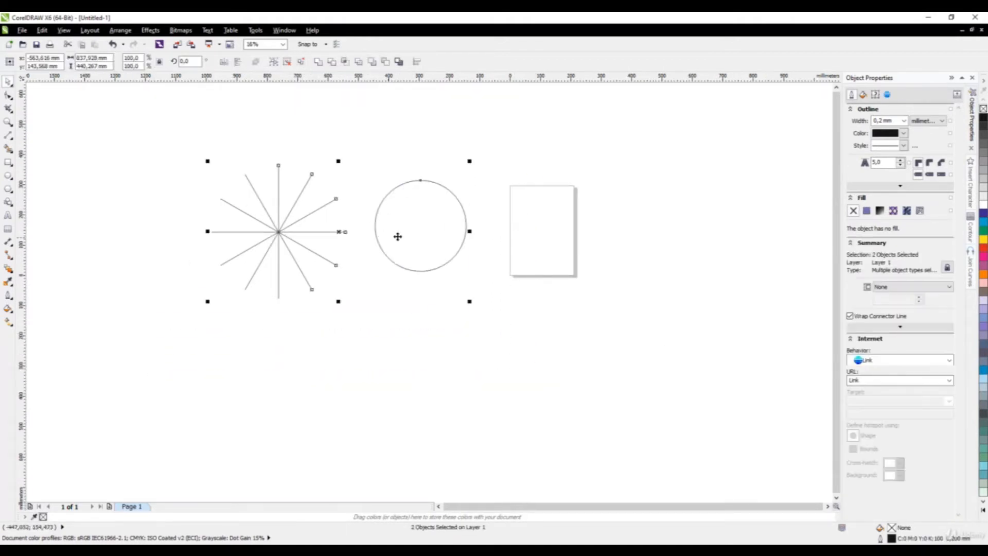
pyautogui.press('c')
pyautogui.press('e')
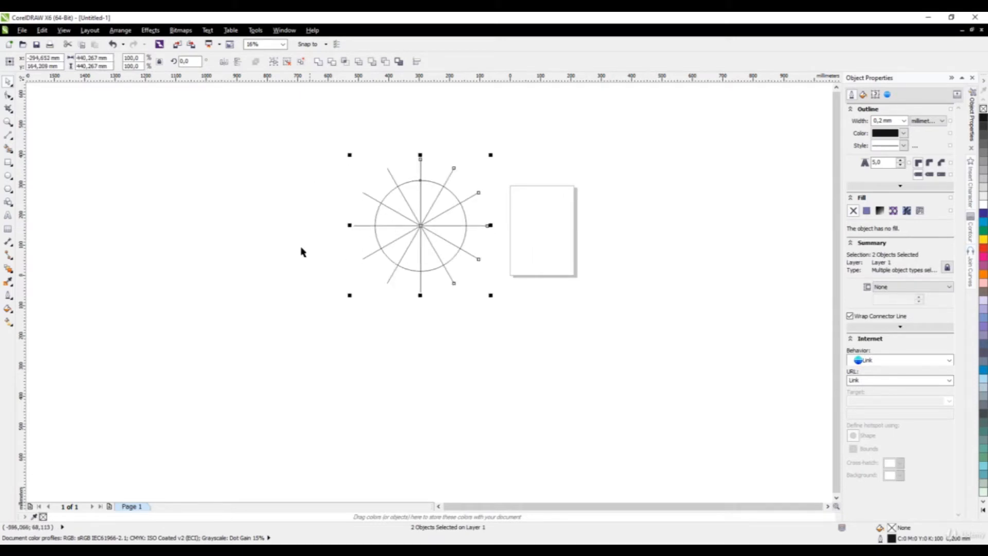
pyautogui.click(302, 249)
pyautogui.scroll(2, 438, 213)
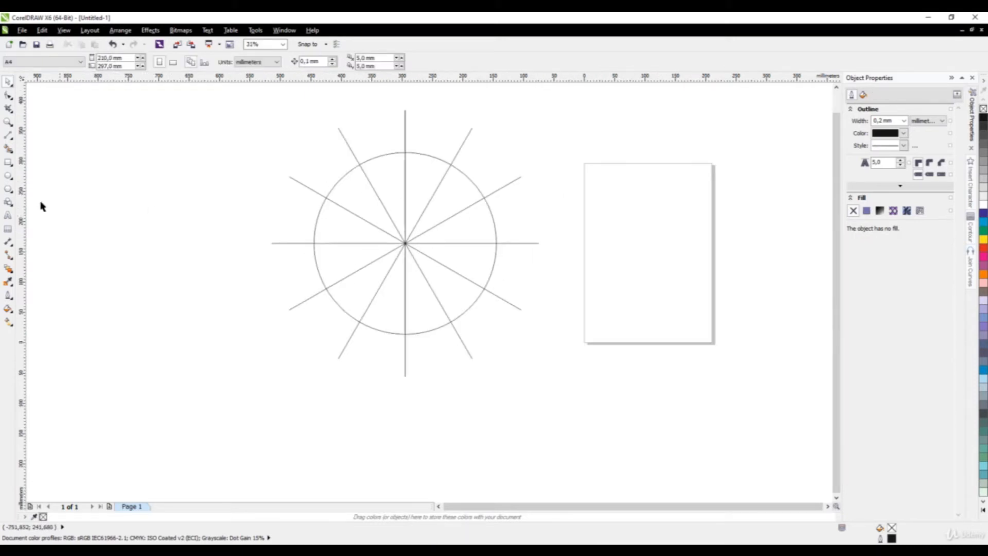
# - Add the artistic text 12 on the page and set its font to Baloo Bhai
pyautogui.click(7, 216)
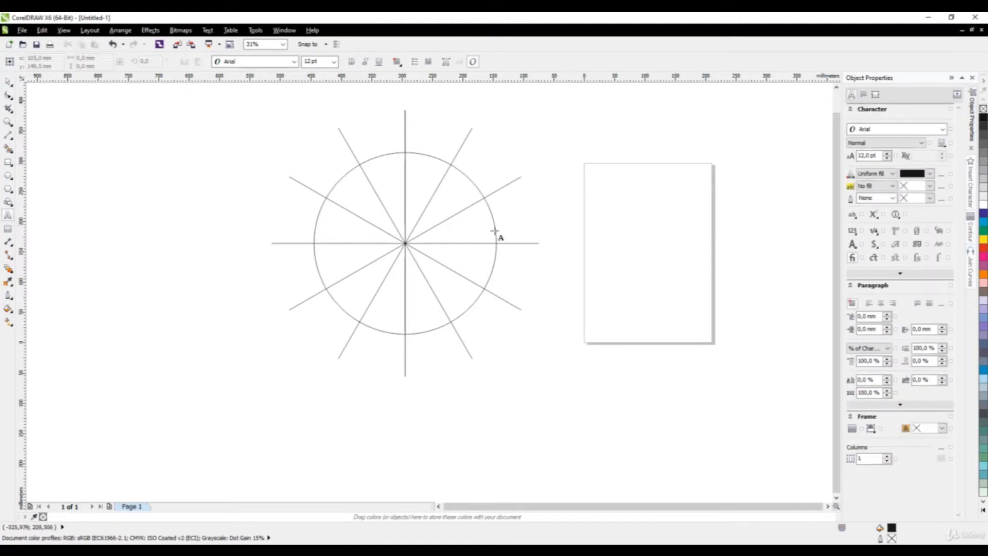
pyautogui.scroll(1, 597, 206)
pyautogui.click(600, 205)
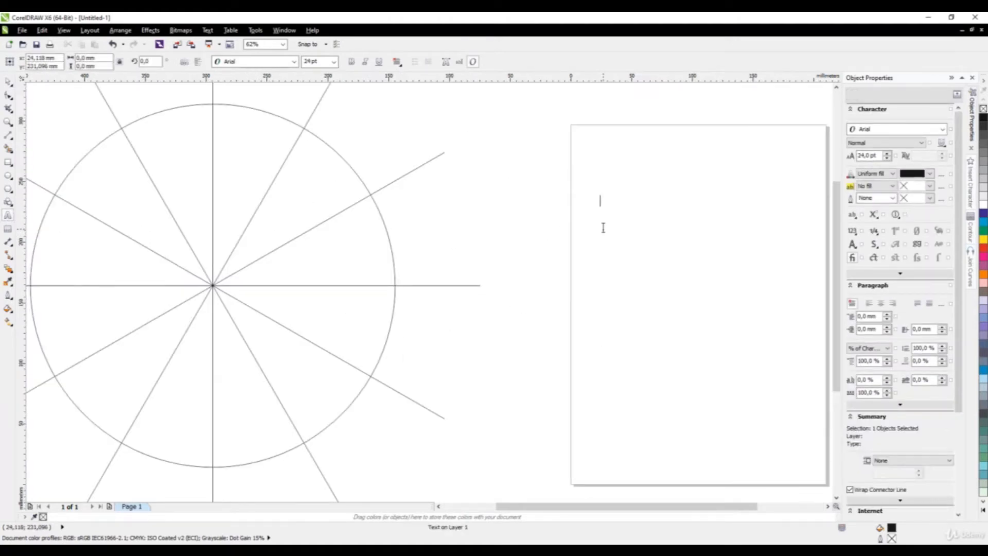
pyautogui.write('12')
pyautogui.click(8, 82)
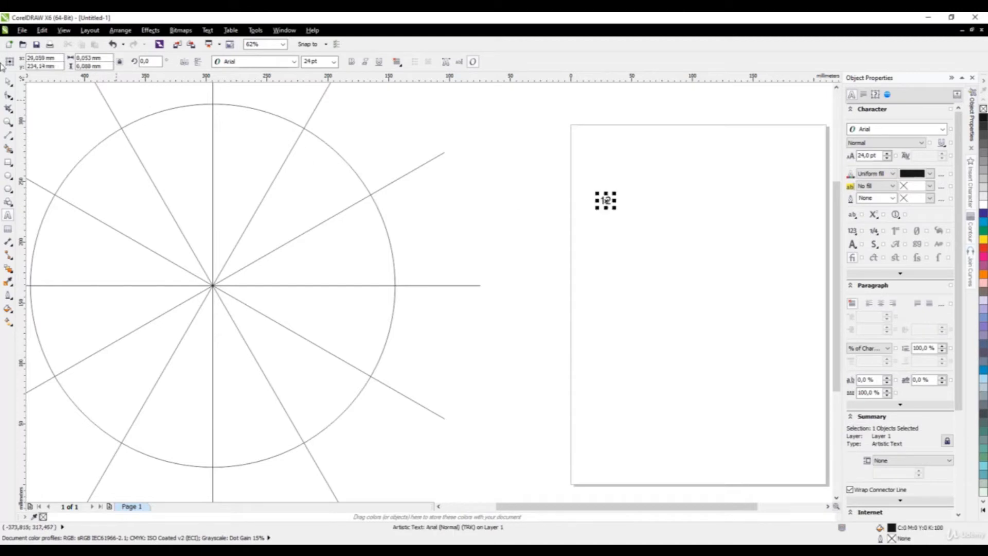
pyautogui.click(250, 62)
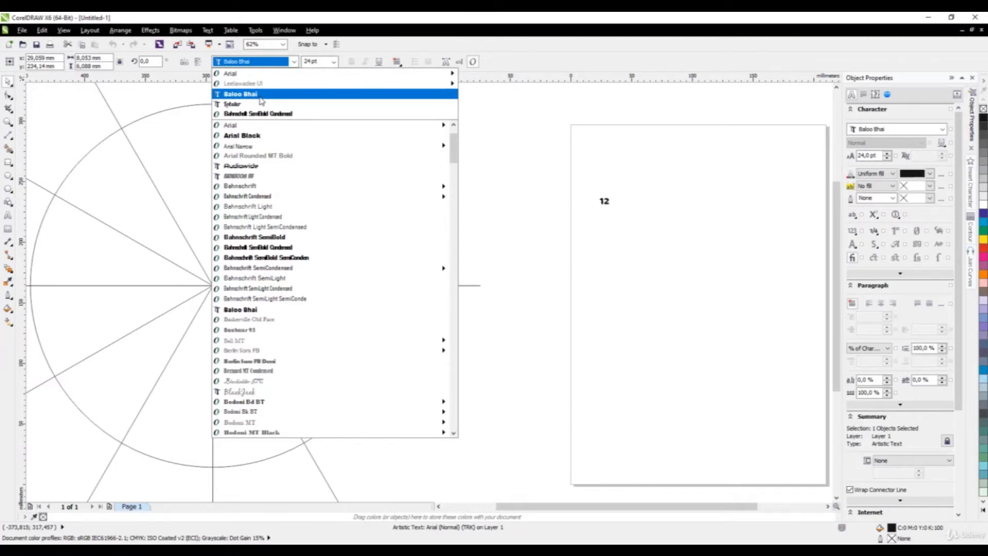
pyautogui.click(260, 98)
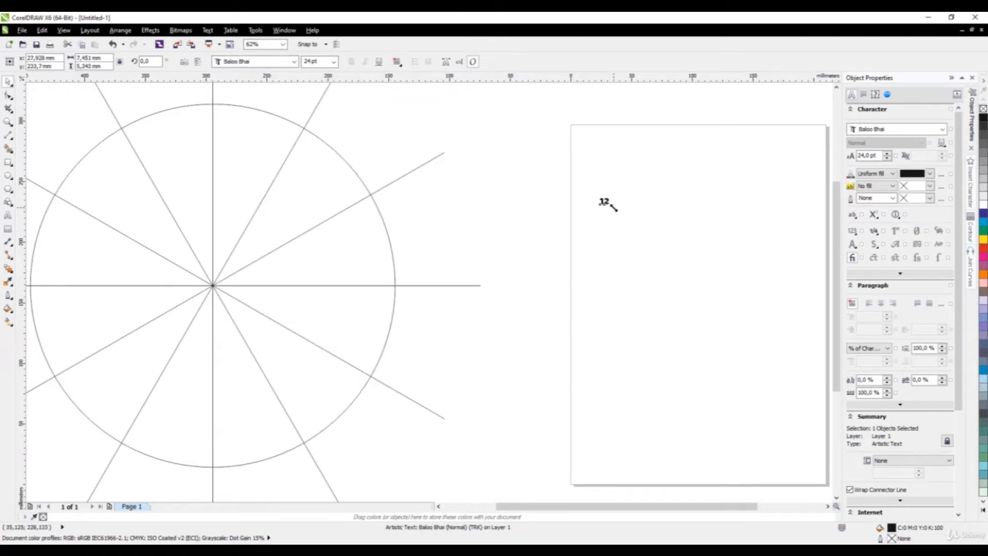
# - Enlarge the 12 to about 35 mm wide and place it on the vertical guide line just inside the circle's upper edge
pyautogui.moveTo(612, 207); pyautogui.dragTo(647, 245)
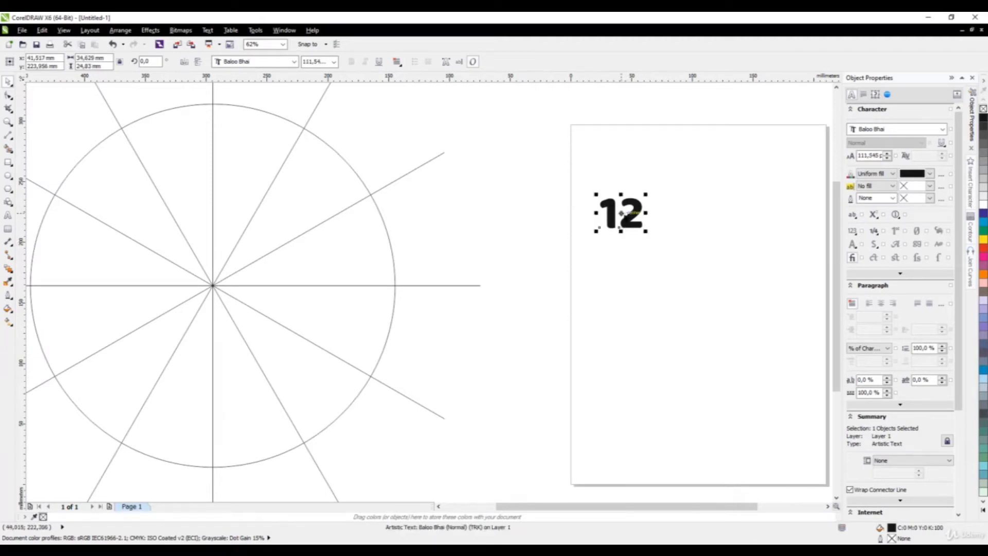
pyautogui.moveTo(621, 214); pyautogui.dragTo(214, 132)
pyautogui.scroll(-2, 490, 231)
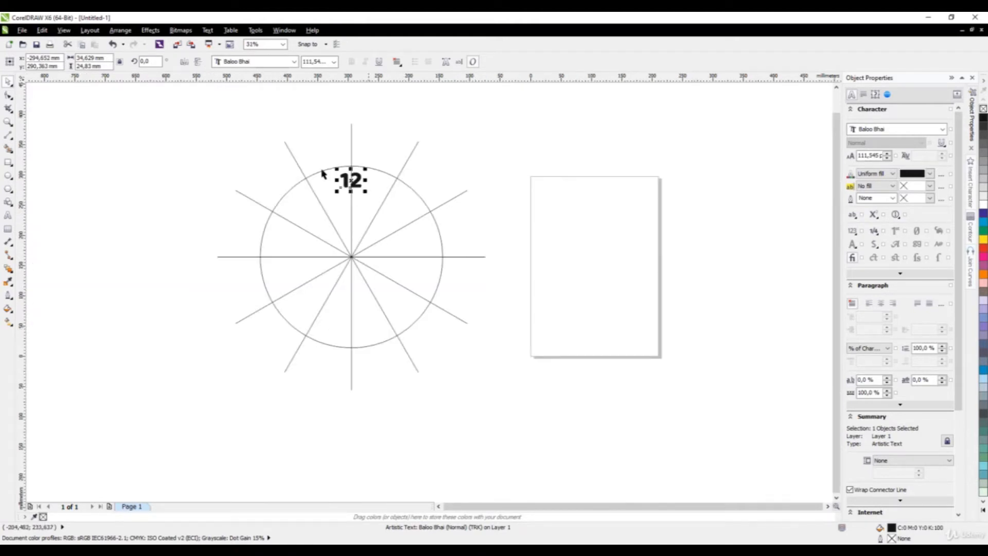
pyautogui.scroll(2, 345, 194)
pyautogui.scroll(-2, 507, 169)
pyautogui.scroll(2, 435, 175)
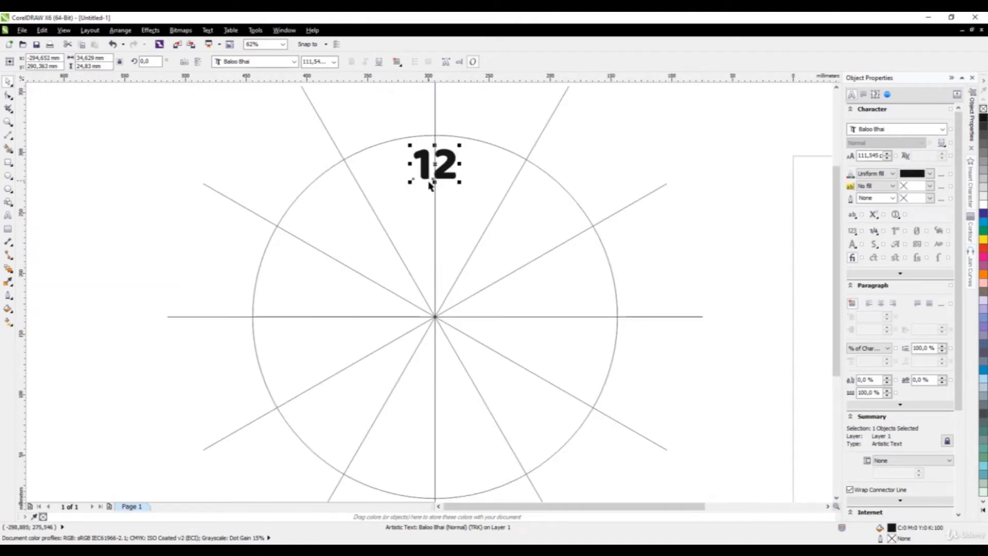
pyautogui.scroll(-2, 377, 153)
pyautogui.scroll(2, 403, 172)
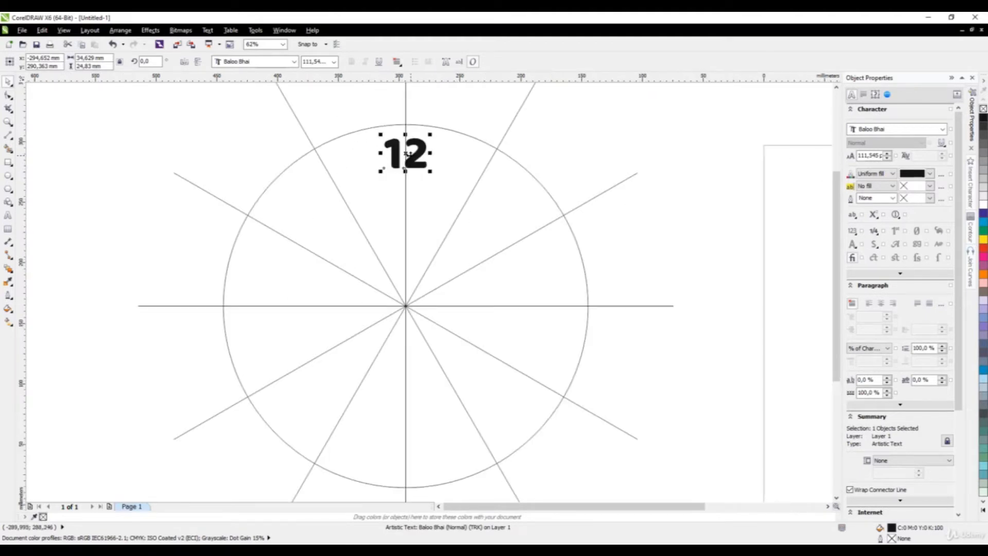
# - Copy the 12 to the one o'clock position, change the copy's text to 1 and centre it on the guide line
pyautogui.moveTo(406, 152); pyautogui.dragTo(478, 179)
pyautogui.rightClick(478, 179)
pyautogui.doubleClick(478, 179)
pyautogui.hotkey('ctrl', 'a')
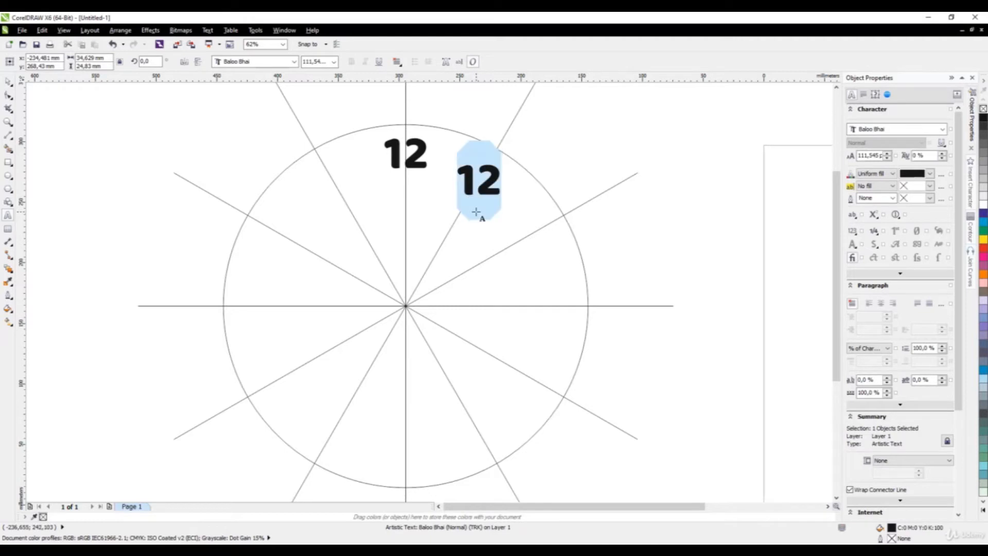
pyautogui.write('1')
pyautogui.click(8, 81)
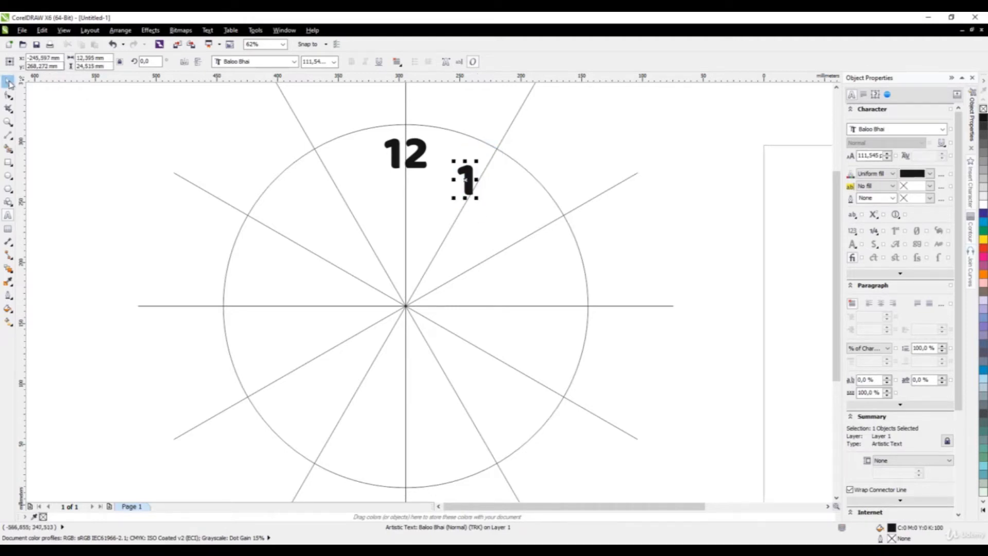
pyautogui.scroll(2, 490, 161)
pyautogui.moveTo(439, 201); pyautogui.dragTo(471, 194)
# - Copy the 1 to the two o'clock position, change the copy's text to 2 and centre it on the guide line
pyautogui.moveTo(499, 215); pyautogui.dragTo(587, 299)
pyautogui.doubleClick(586, 299)
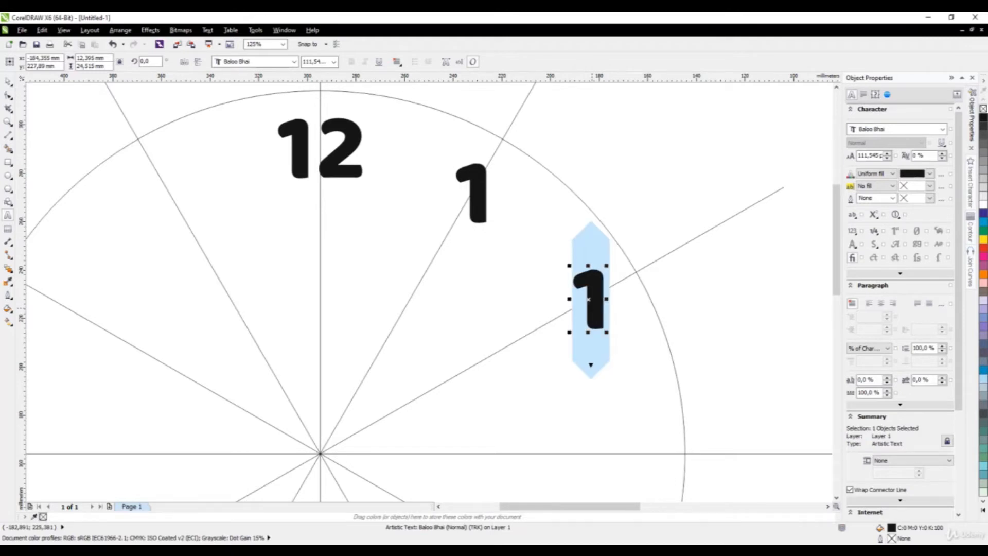
pyautogui.write('2')
pyautogui.hotkey('ctrl', 'space')
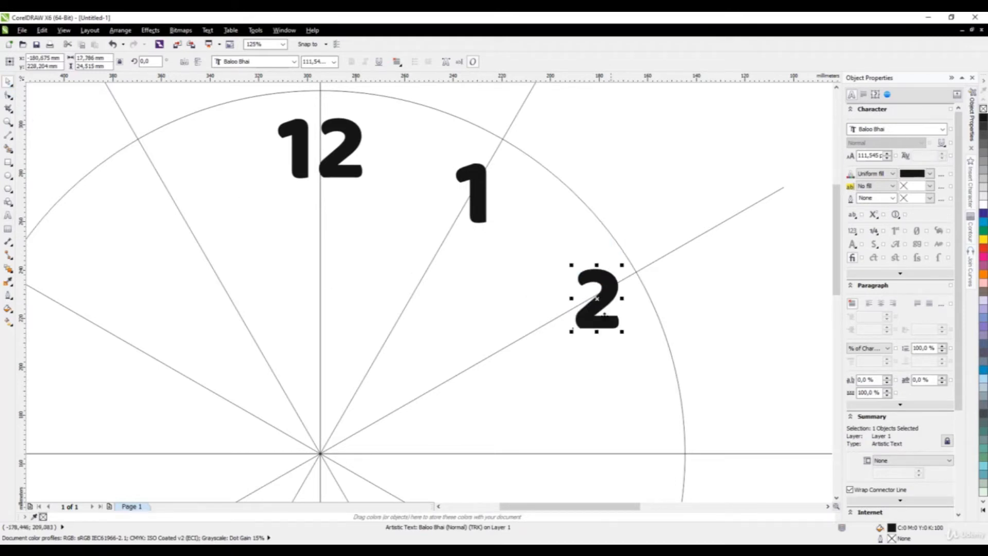
pyautogui.moveTo(595, 298); pyautogui.dragTo(589, 299)
pyautogui.scroll(-1, 591, 213)
pyautogui.scroll(1, 594, 335)
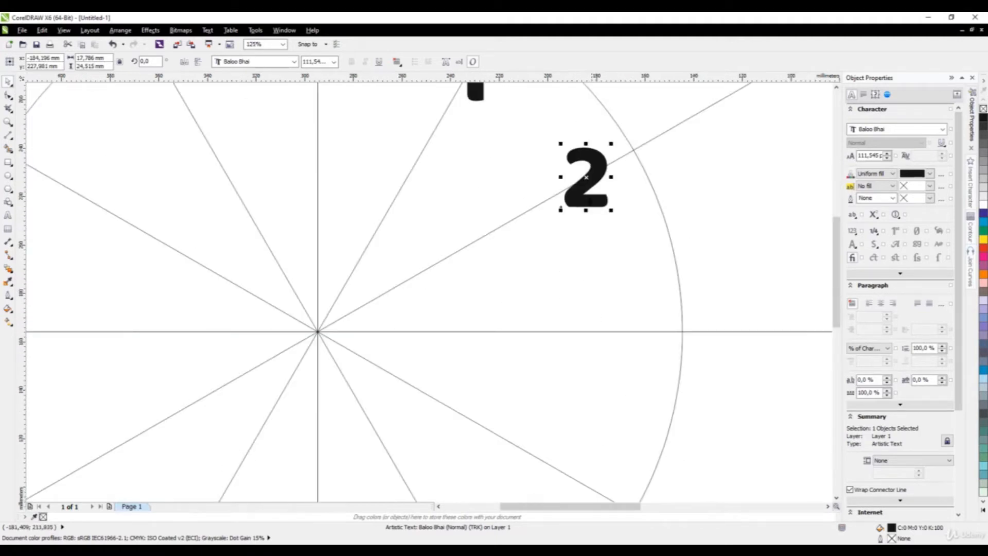
# - Copy the 2 onto the three o'clock guide line, change the copy's text to 3 and shift it about 3 mm right
pyautogui.moveTo(585, 176); pyautogui.dragTo(626, 331)
pyautogui.doubleClick(626, 332)
pyautogui.write('3')
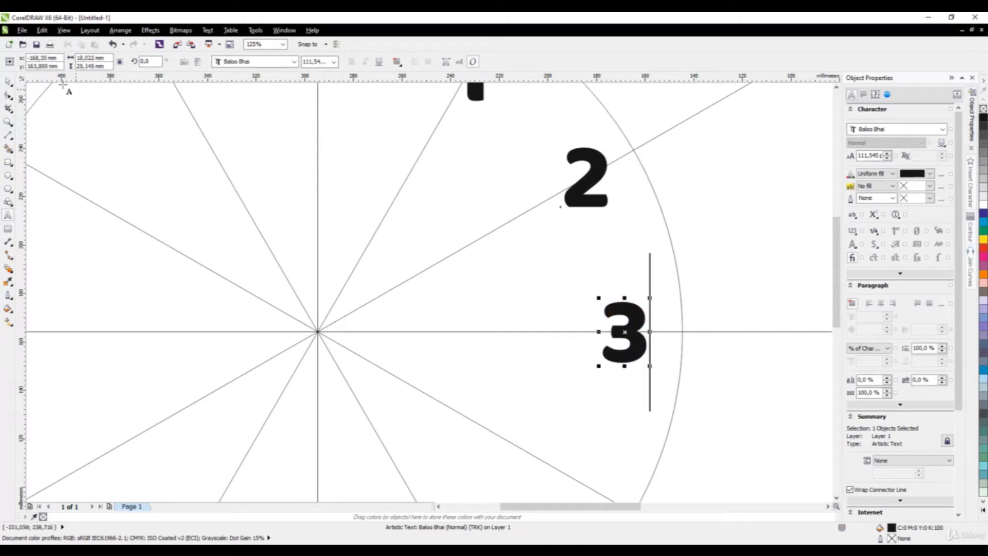
pyautogui.scroll(-1, 622, 298)
pyautogui.scroll(2, 612, 297)
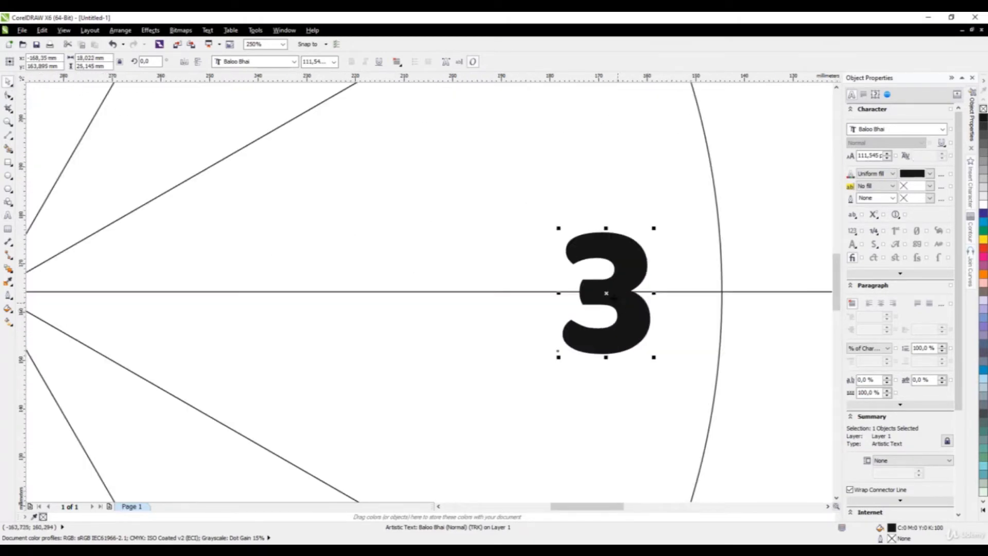
pyautogui.moveTo(606, 292); pyautogui.dragTo(621, 292)
pyautogui.scroll(-3, 638, 209)
pyautogui.scroll(2, 638, 211)
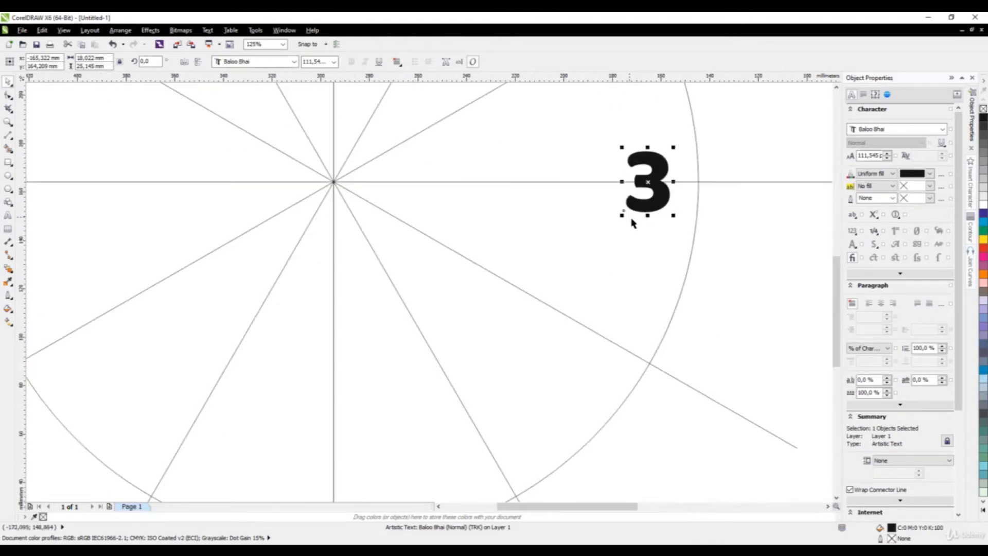
# - Copy the 3 onto the four o'clock guide line and change the copy's text to 4
pyautogui.moveTo(647, 182); pyautogui.dragTo(598, 333)
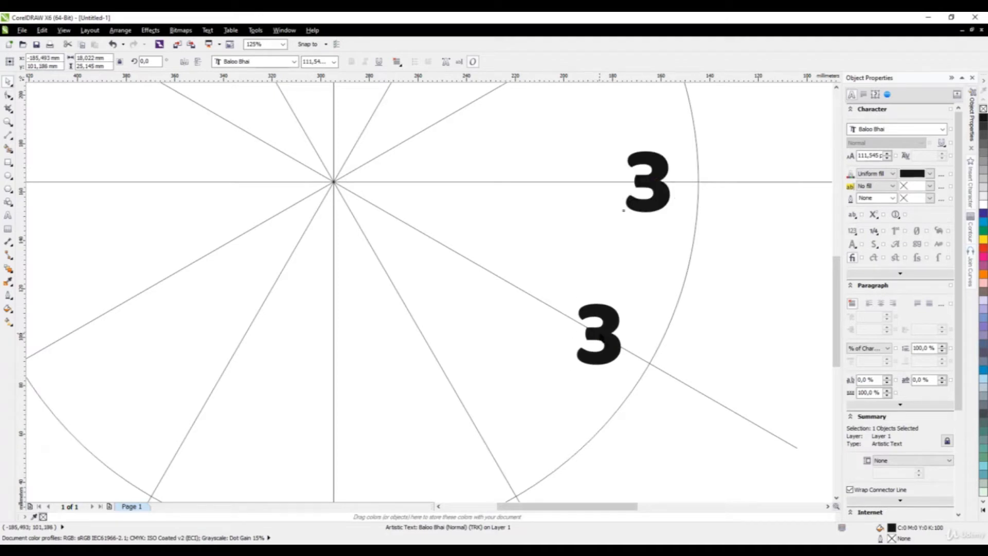
pyautogui.doubleClick(598, 333)
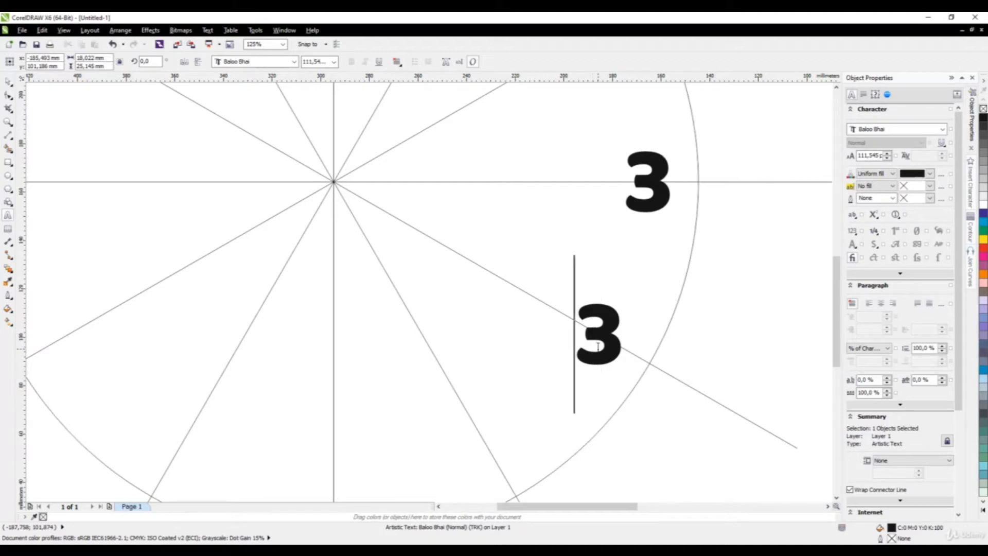
pyautogui.hotkey('ctrl', 'a')
pyautogui.write('4')
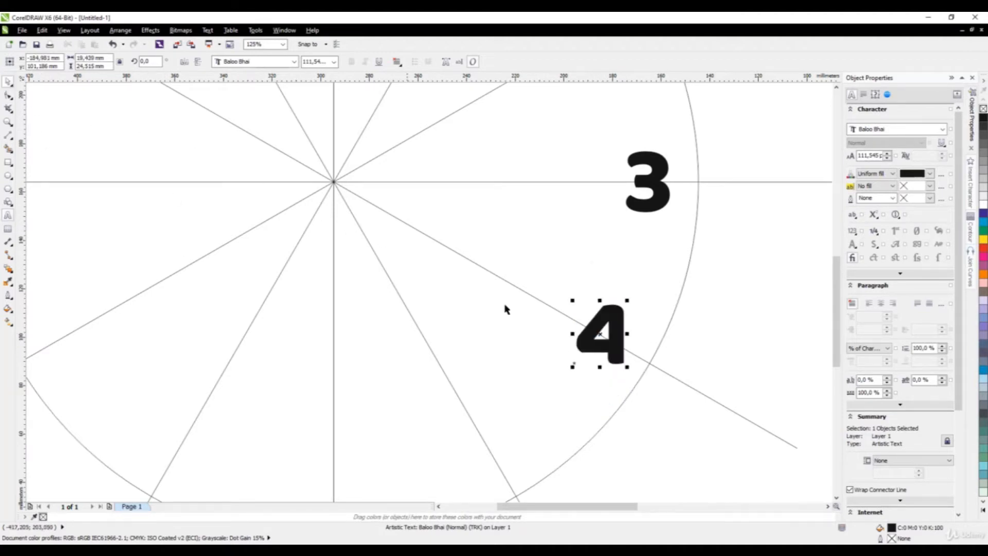
# - Copy the 4 onto the five o'clock guide line and change the copy's text to 5
pyautogui.scroll(-2, 561, 208)
pyautogui.scroll(1, 527, 261)
pyautogui.scroll(1, 549, 247)
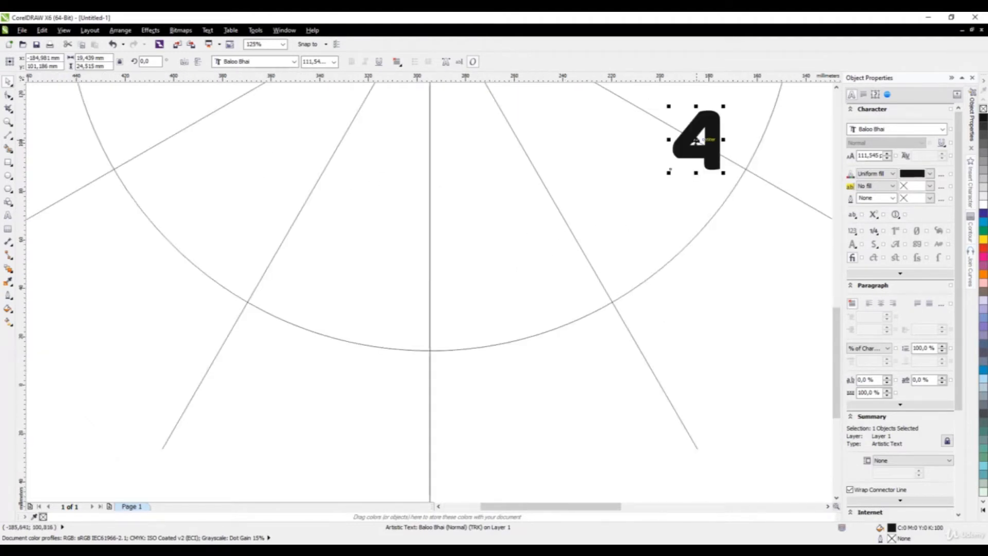
pyautogui.moveTo(695, 139); pyautogui.dragTo(579, 244)
pyautogui.rightClick(579, 244)
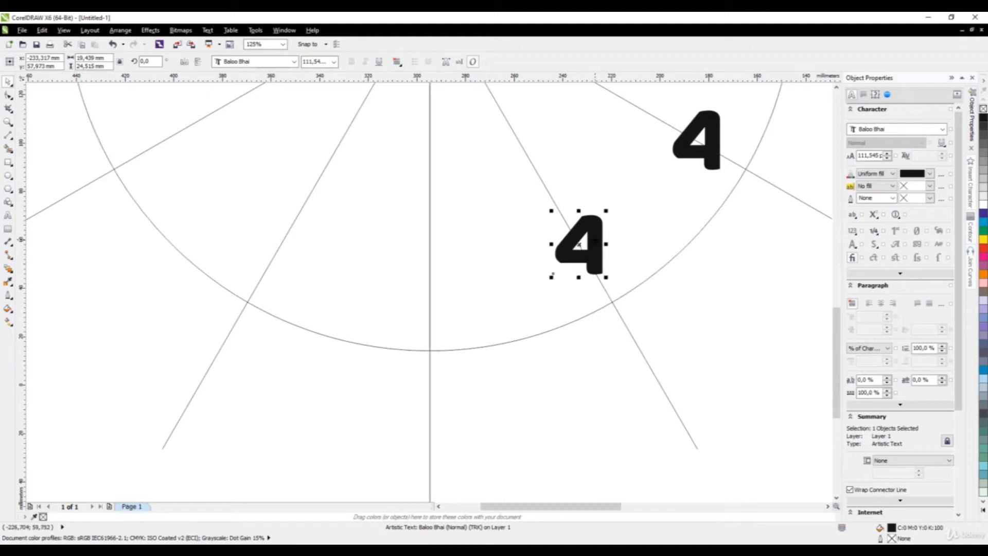
pyautogui.doubleClick(579, 243)
pyautogui.write('5')
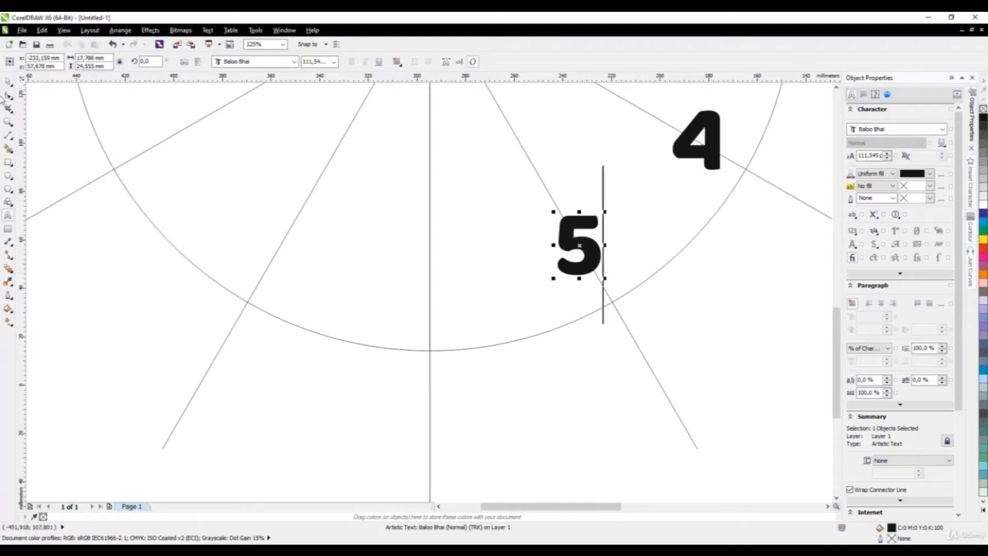
pyautogui.click(7, 81)
pyautogui.scroll(1, 566, 251)
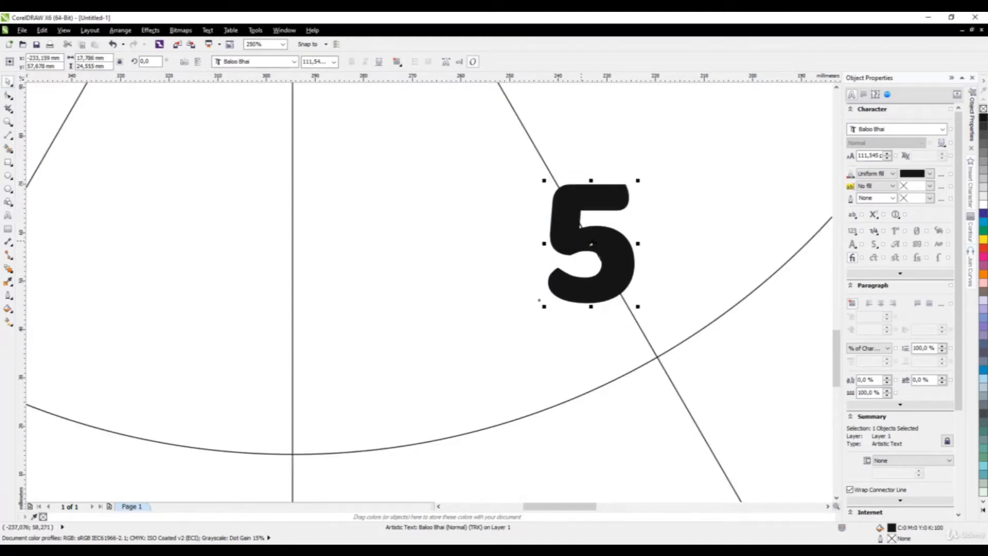
# - Copy the 5 onto the six o'clock guide line just inside the circle and change the copy's text to 6
pyautogui.moveTo(591, 243); pyautogui.dragTo(478, 294)
pyautogui.scroll(-1, 665, 251)
pyautogui.rightClick(478, 294)
pyautogui.doubleClick(481, 291)
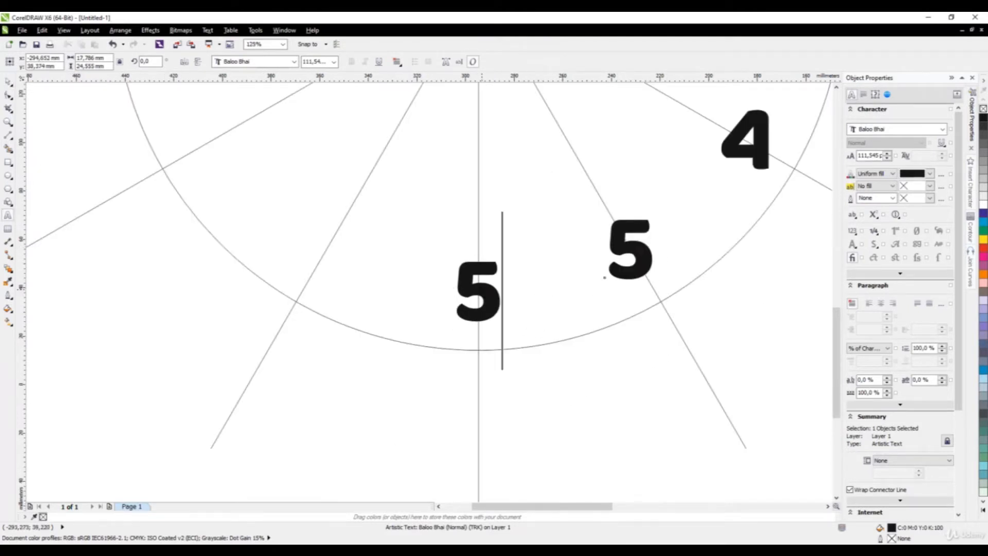
pyautogui.hotkey('ctrl', 'a')
pyautogui.write('6')
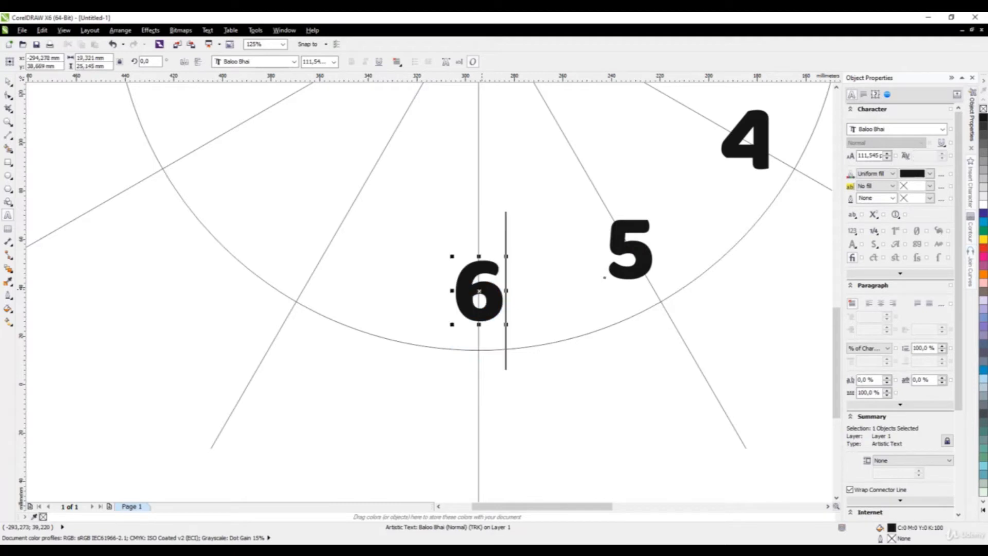
pyautogui.click(8, 82)
pyautogui.click(631, 260)
pyautogui.press('Escape')
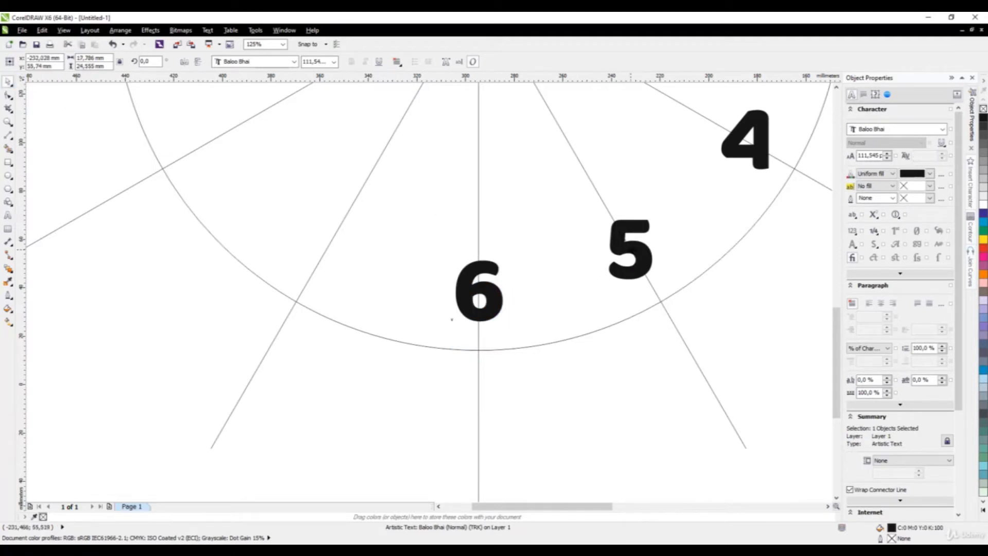
# - Copy the 5 onto the seven o'clock guide line and change the copy's text to 7
pyautogui.moveTo(631, 247); pyautogui.dragTo(328, 249)
pyautogui.rightClick(327, 249)
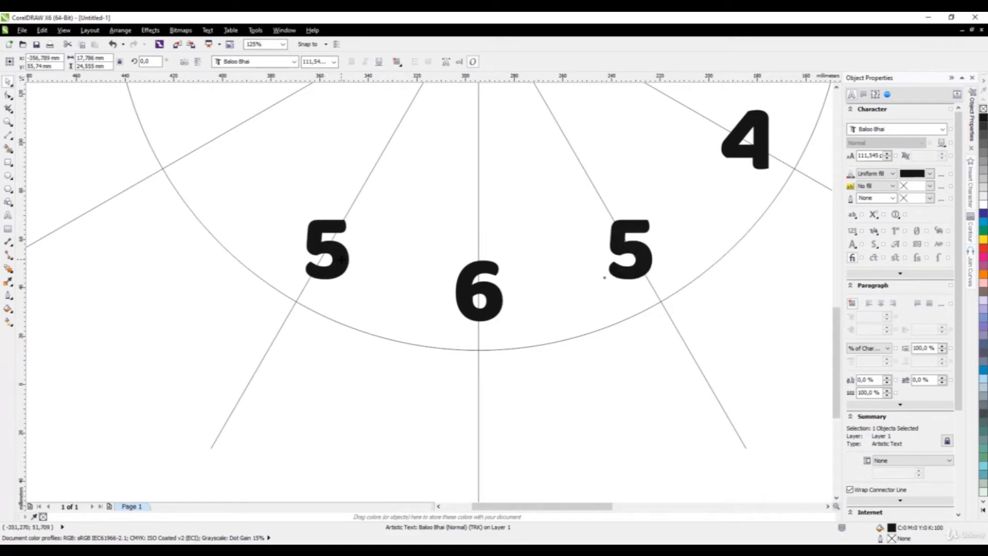
pyautogui.doubleClick(341, 259)
pyautogui.write('7')
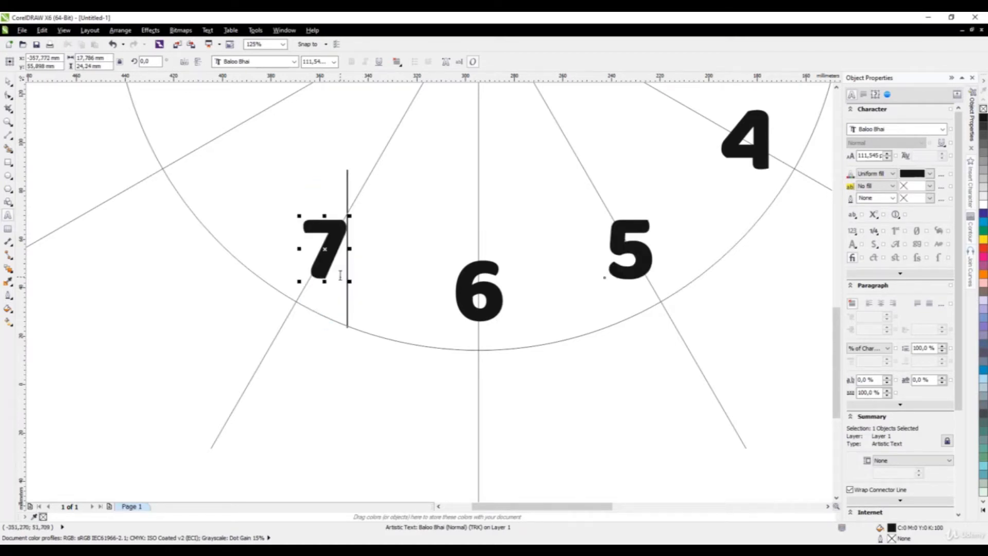
pyautogui.scroll(-3, 514, 258)
pyautogui.scroll(2, 307, 237)
pyautogui.scroll(-2, 199, 205)
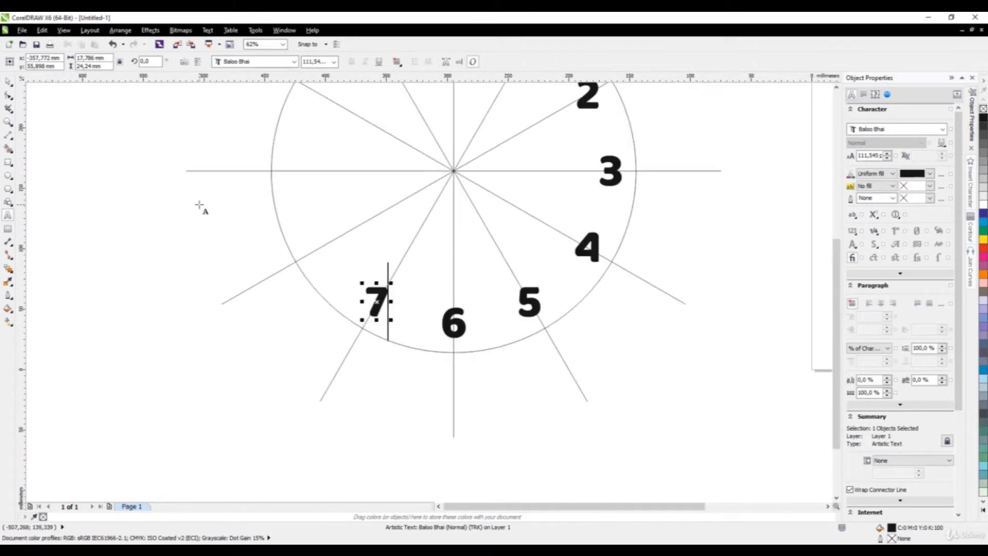
pyautogui.click(9, 83)
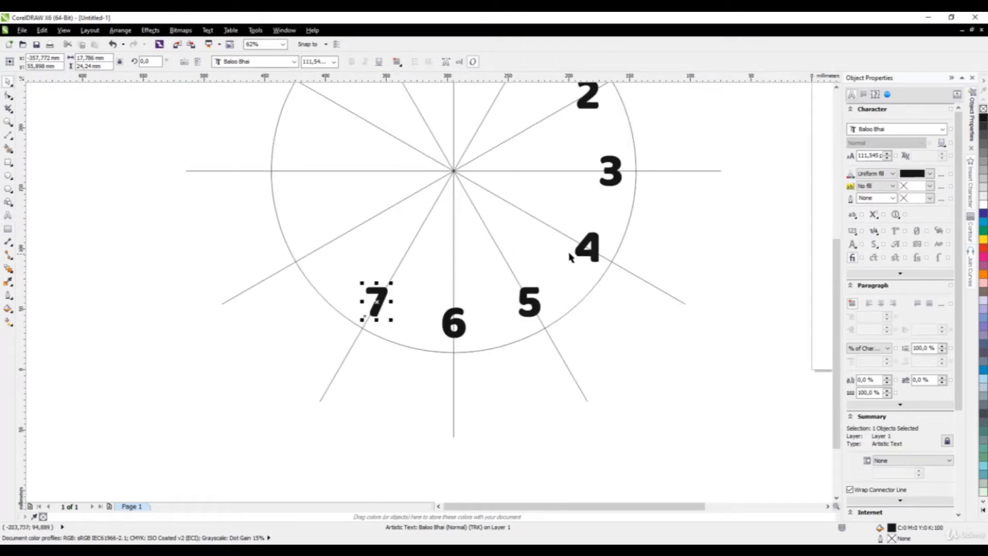
# - Move the 4 across to the eight o'clock guide line and shift it about 9 mm right to centre it on the line
pyautogui.click(583, 263)
pyautogui.moveTo(587, 247); pyautogui.dragTo(307, 247)
pyautogui.click(292, 259)
pyautogui.scroll(4, 289, 247)
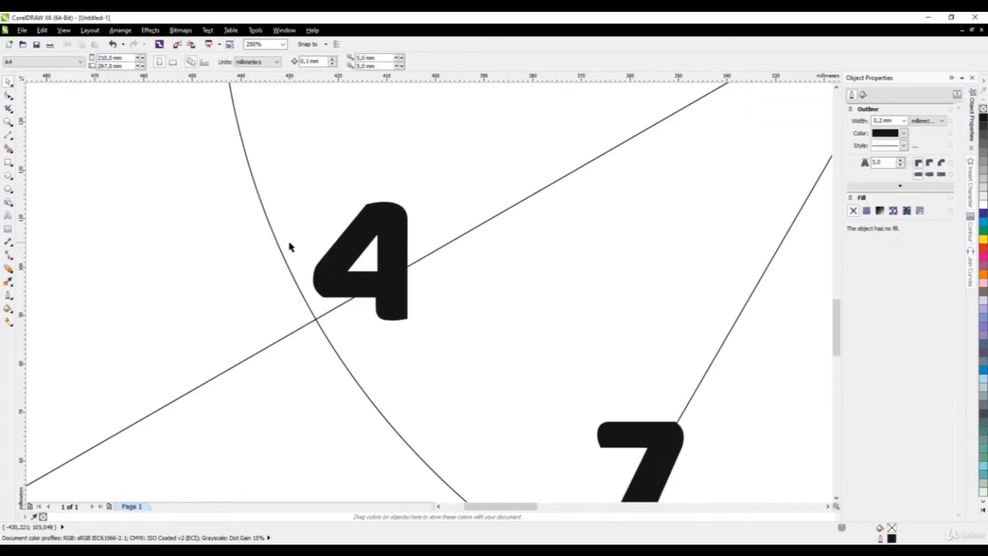
pyautogui.click(394, 263)
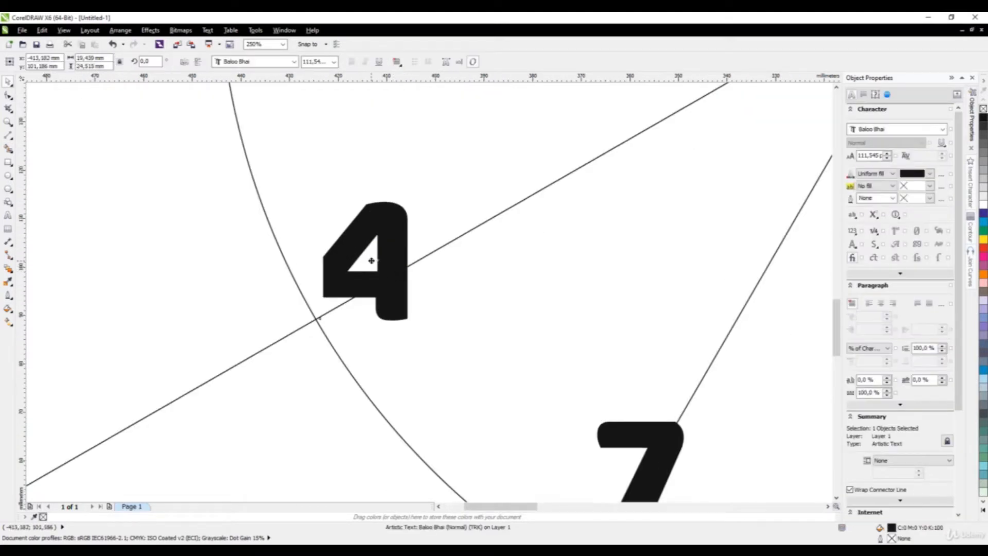
pyautogui.moveTo(395, 263); pyautogui.dragTo(406, 268)
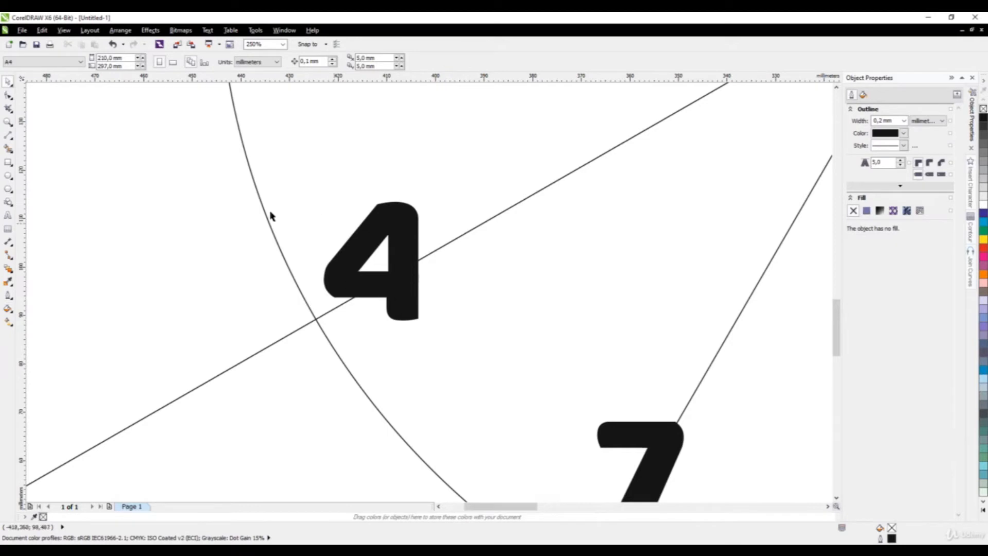
pyautogui.scroll(-2, 431, 227)
pyautogui.scroll(2, 412, 231)
pyautogui.click(376, 237)
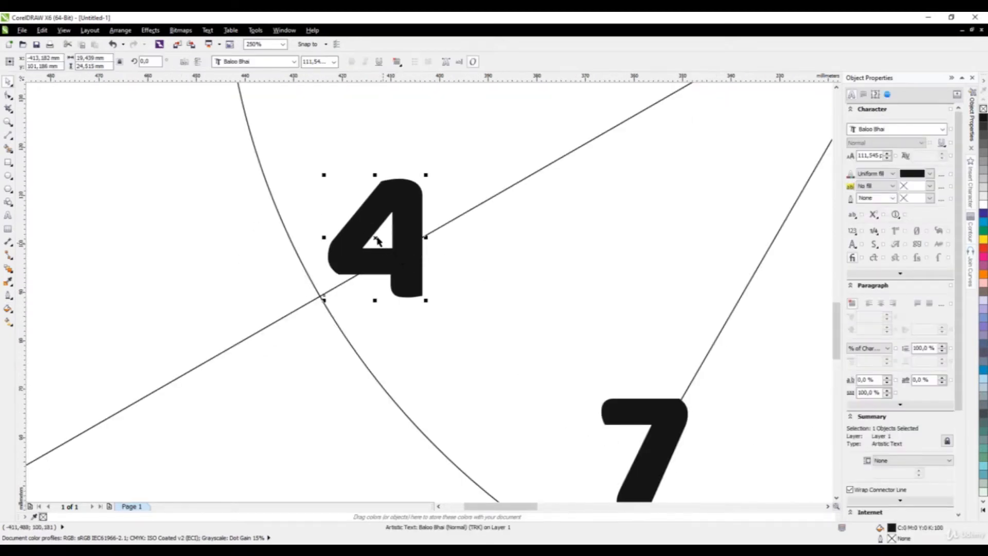
pyautogui.moveTo(376, 237); pyautogui.dragTo(417, 239)
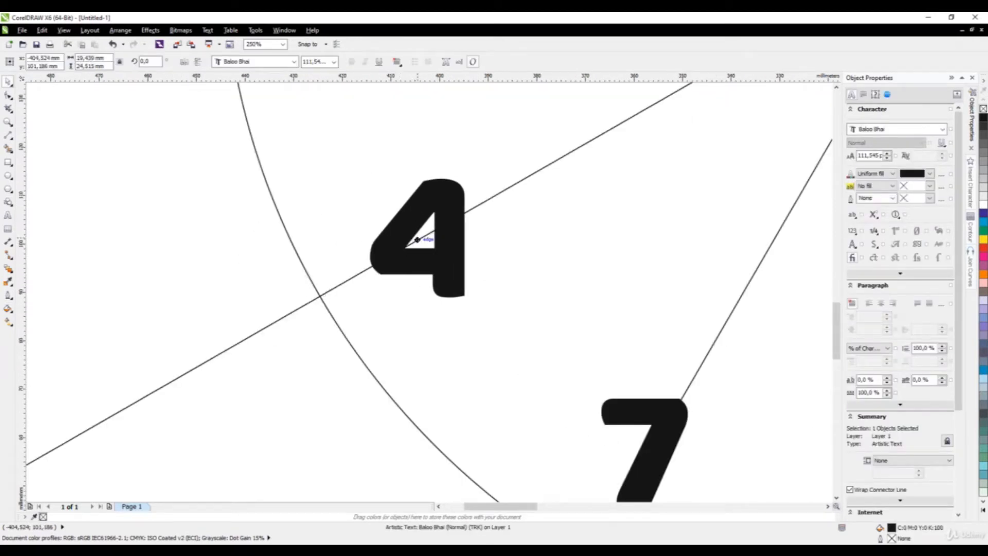
# - Try changing the moved numeral's text to 8, and undo back to the 4 on the four o'clock guide line
pyautogui.scroll(-1, 396, 251)
pyautogui.doubleClick(421, 256)
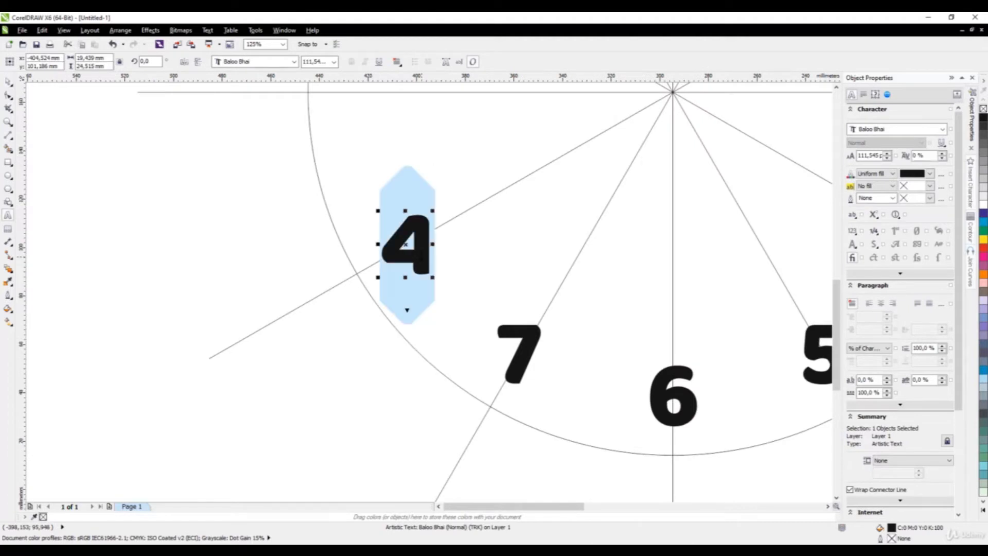
pyautogui.write('8')
pyautogui.scroll(-1, 353, 309)
pyautogui.click(8, 82)
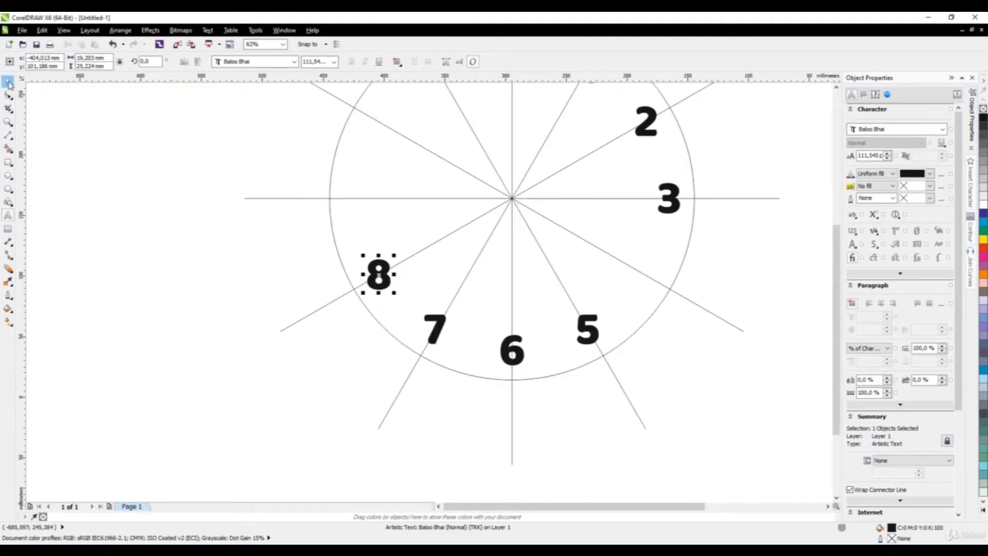
pyautogui.hotkey('ctrl', 'z')
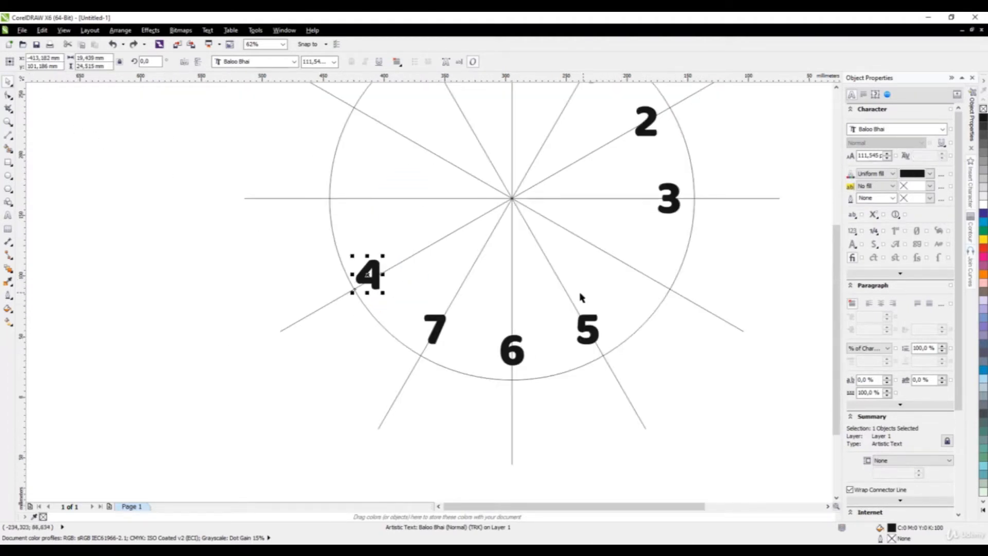
pyautogui.hotkey('ctrl', 'z')
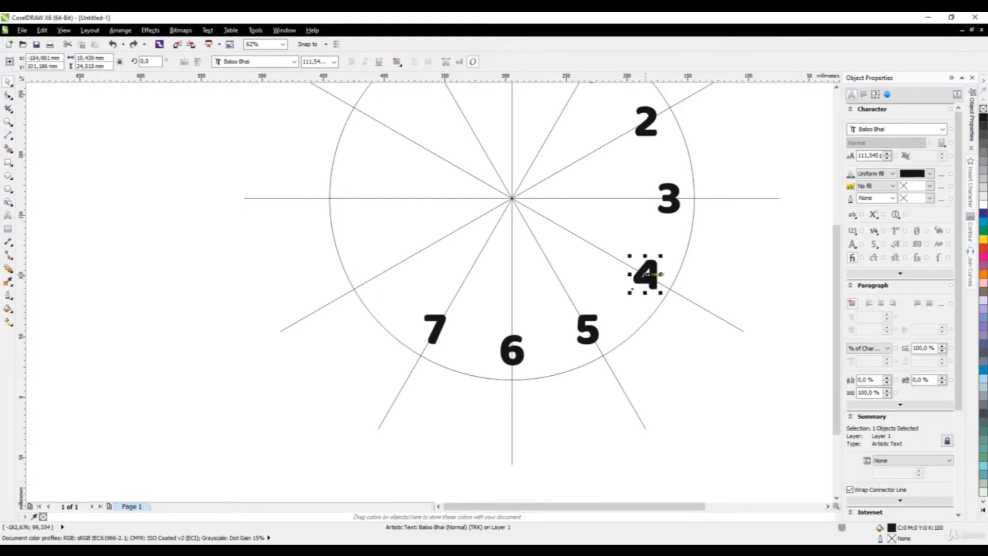
# - Copy the 4 onto the eight o'clock guide line, change the copy's text to 8 and shift it about 5 mm right
pyautogui.moveTo(646, 274); pyautogui.dragTo(372, 282)
pyautogui.doubleClick(372, 275)
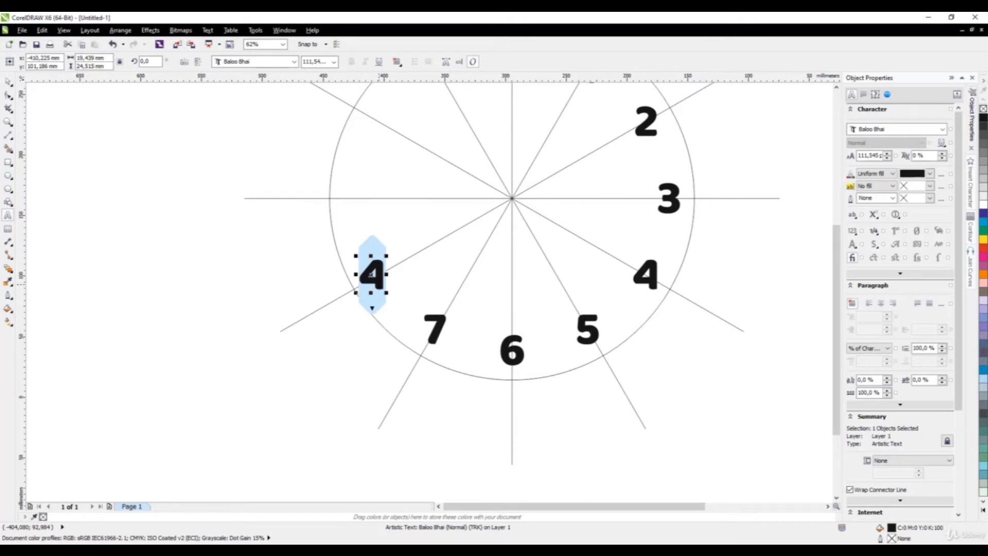
pyautogui.write('8')
pyautogui.scroll(2, 366, 266)
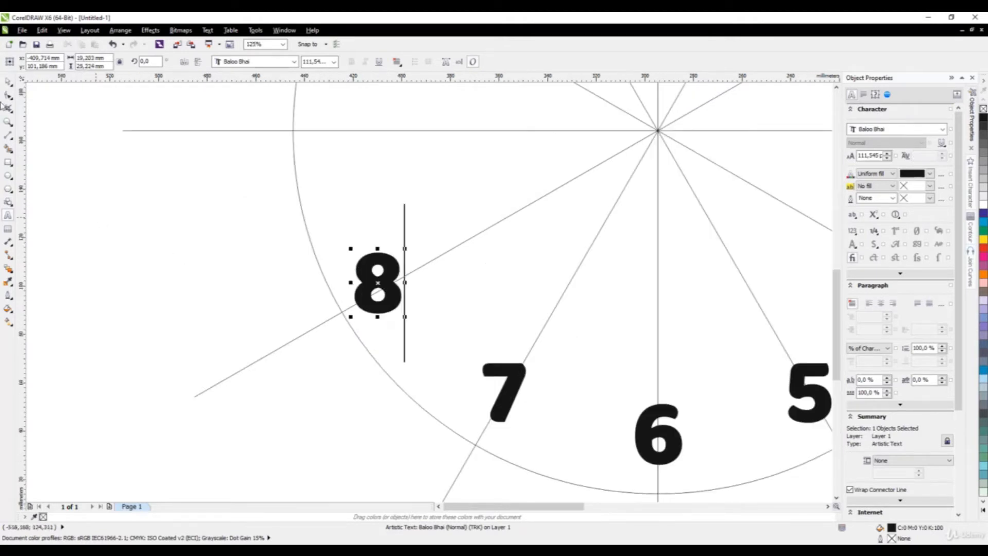
pyautogui.click(8, 82)
pyautogui.moveTo(378, 283); pyautogui.dragTo(391, 283)
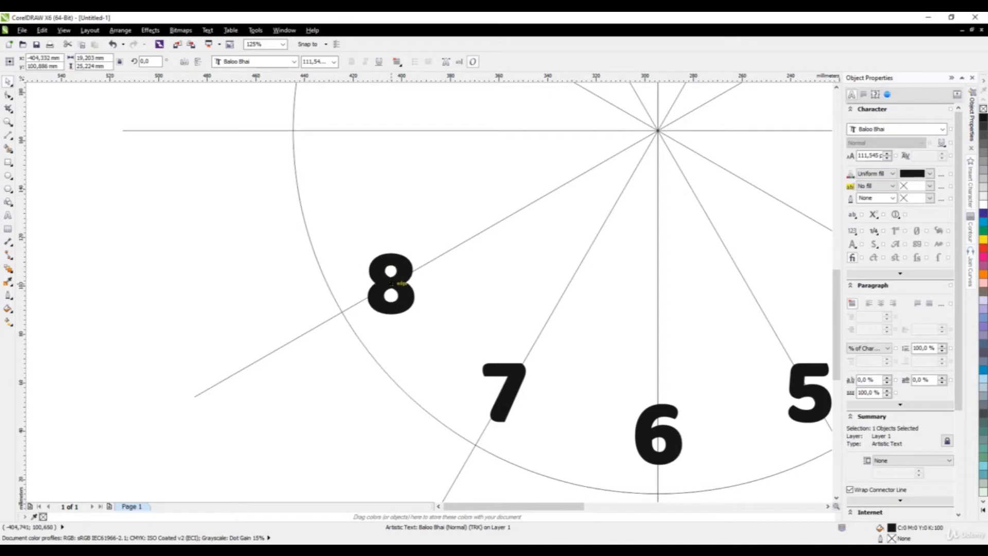
# - Copy the 3 onto the nine o'clock guide line just inside the circle and change the copy's text to 9
pyautogui.scroll(-3, 485, 326)
pyautogui.scroll(1, 658, 273)
pyautogui.click(632, 289)
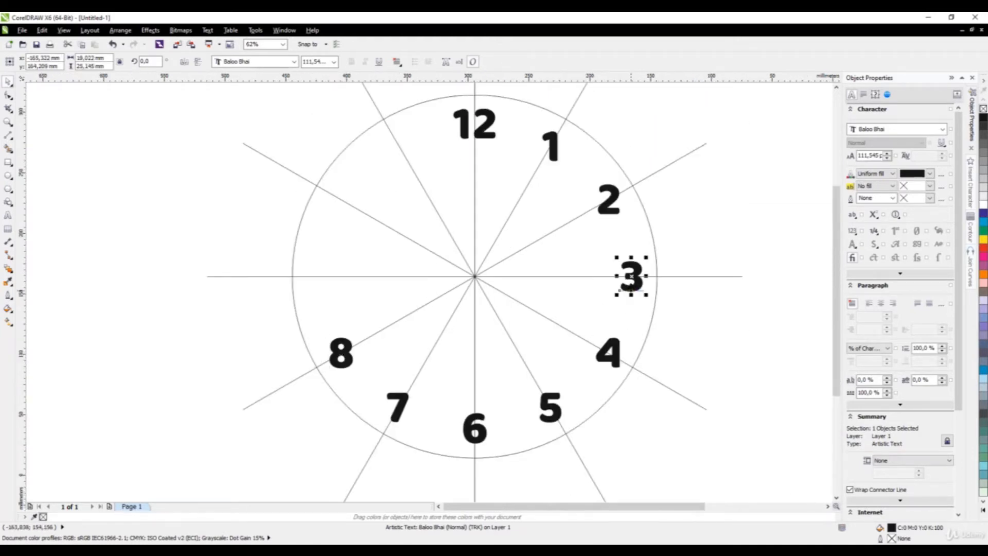
pyautogui.moveTo(633, 276); pyautogui.dragTo(314, 277)
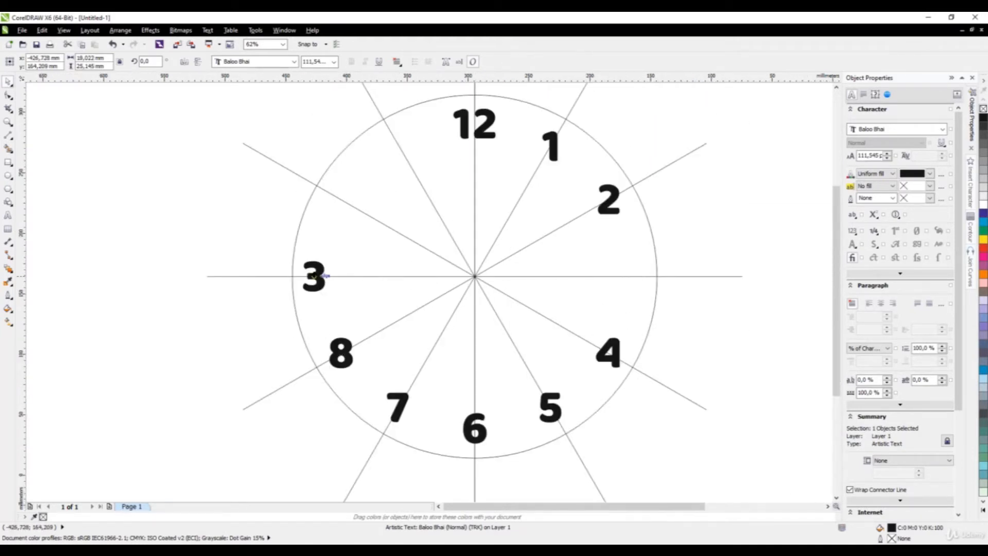
pyautogui.rightClick(314, 277)
pyautogui.doubleClick(318, 281)
pyautogui.hotkey('ctrl', 'a')
pyautogui.write('9')
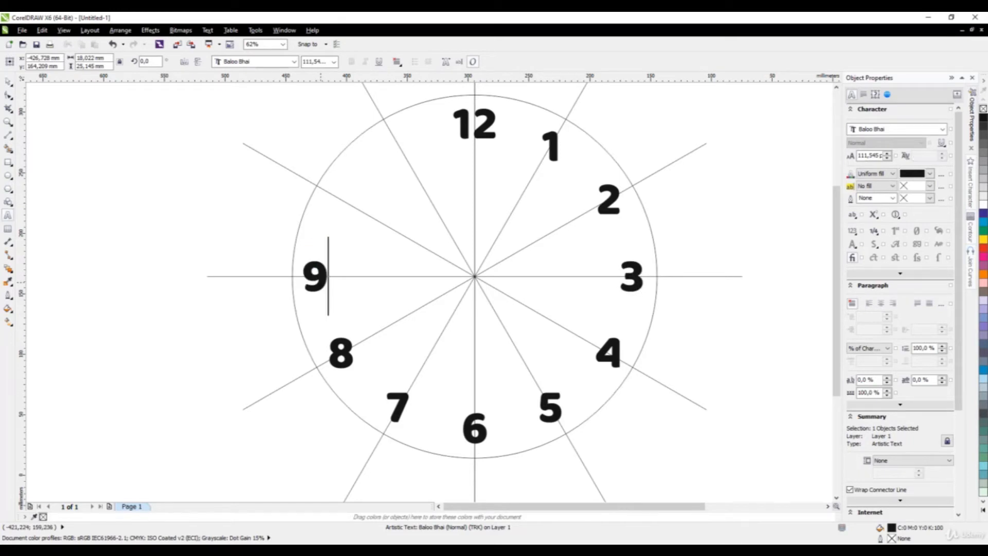
pyautogui.click(8, 81)
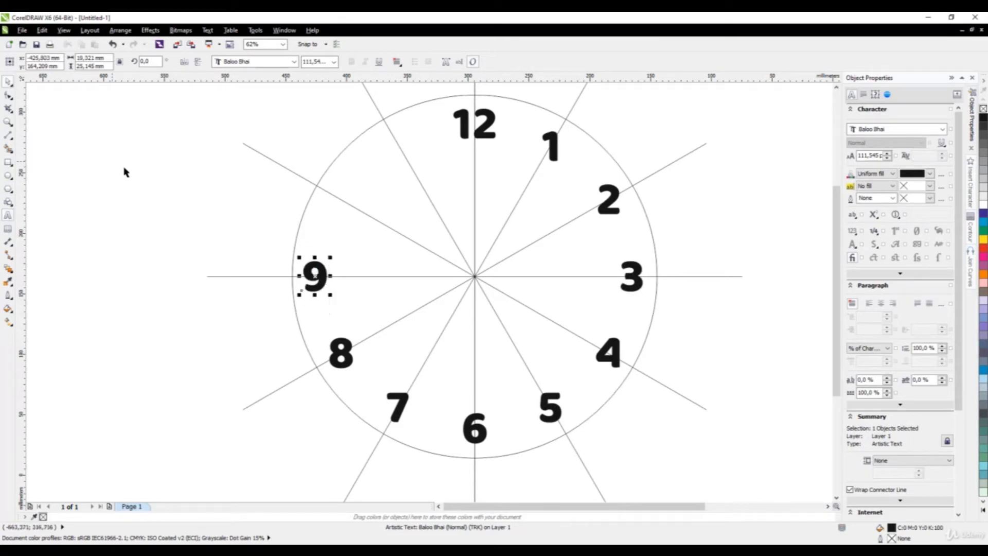
# - Copy the 2 onto the ten o'clock guide line and change the copy's text to 10
pyautogui.scroll(1, 172, 194)
pyautogui.scroll(-1, 206, 387)
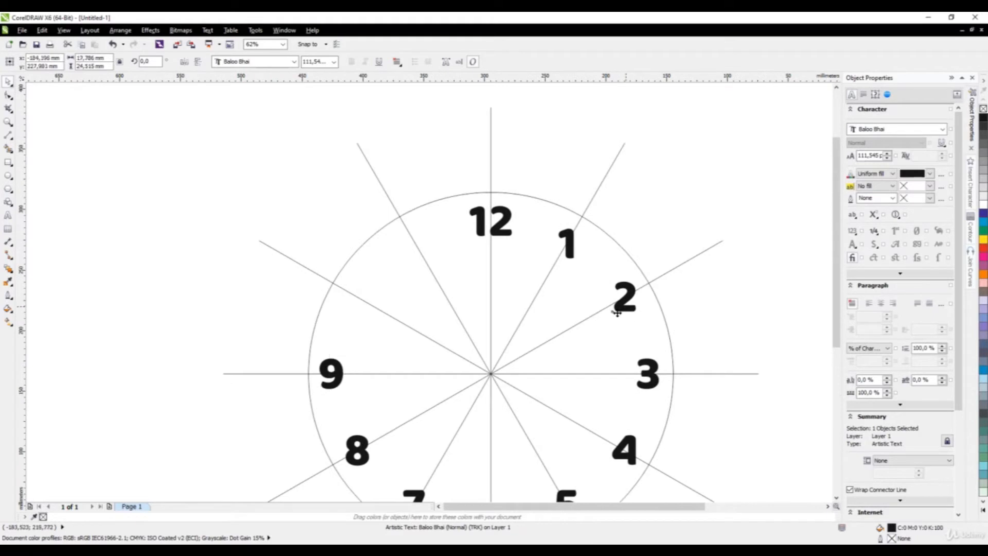
pyautogui.moveTo(623, 297); pyautogui.dragTo(360, 294)
pyautogui.rightClick(360, 294)
pyautogui.doubleClick(360, 294)
pyautogui.hotkey('shift', 'Left')
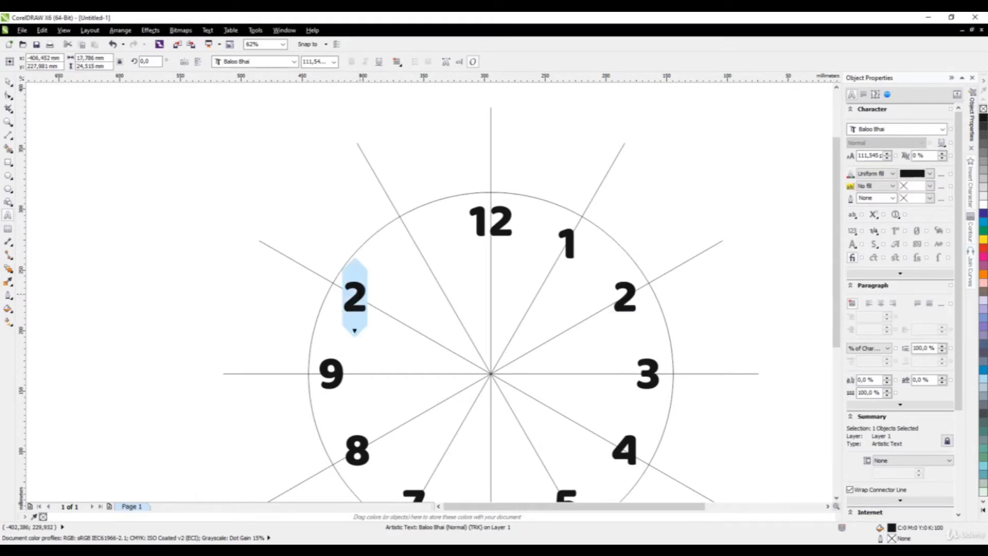
pyautogui.write('10')
pyautogui.press('Escape')
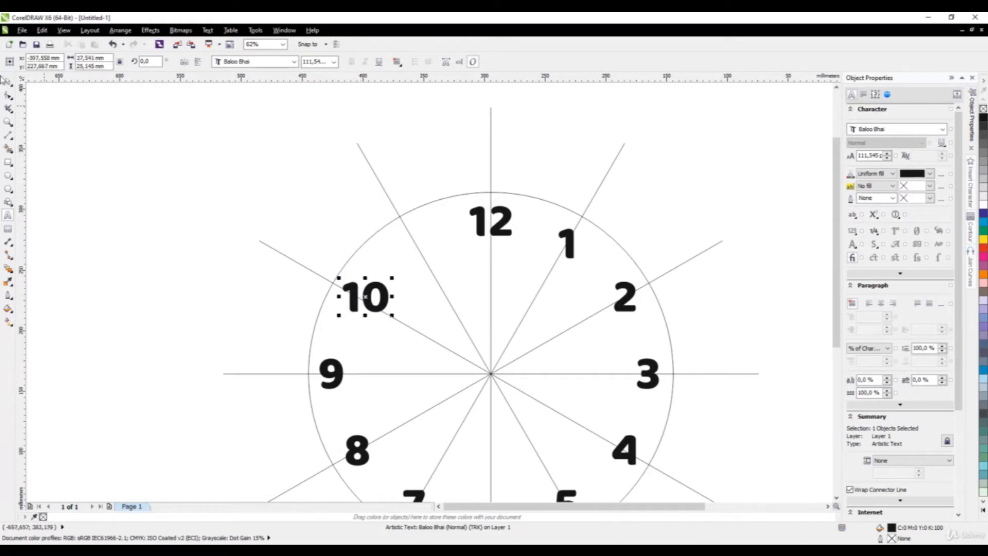
pyautogui.click(8, 82)
# - Copy the 10 onto the eleven o'clock guide line, change its text to 11 and shift it about 3 mm right and up
pyautogui.scroll(1, 370, 295)
pyautogui.moveTo(359, 299); pyautogui.dragTo(466, 205)
pyautogui.rightClick(466, 206)
pyautogui.doubleClick(470, 197)
pyautogui.hotkey('ctrl', 'a')
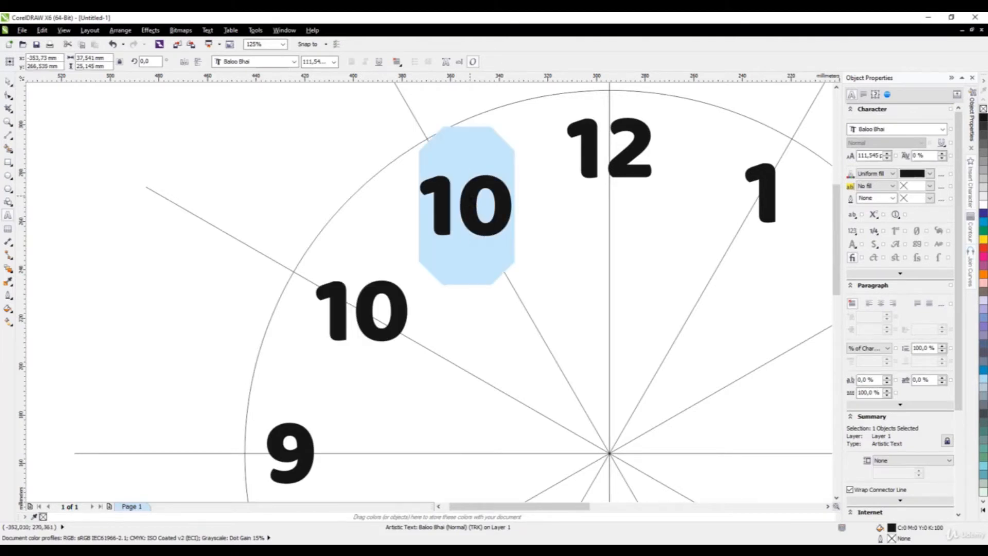
pyautogui.write('11')
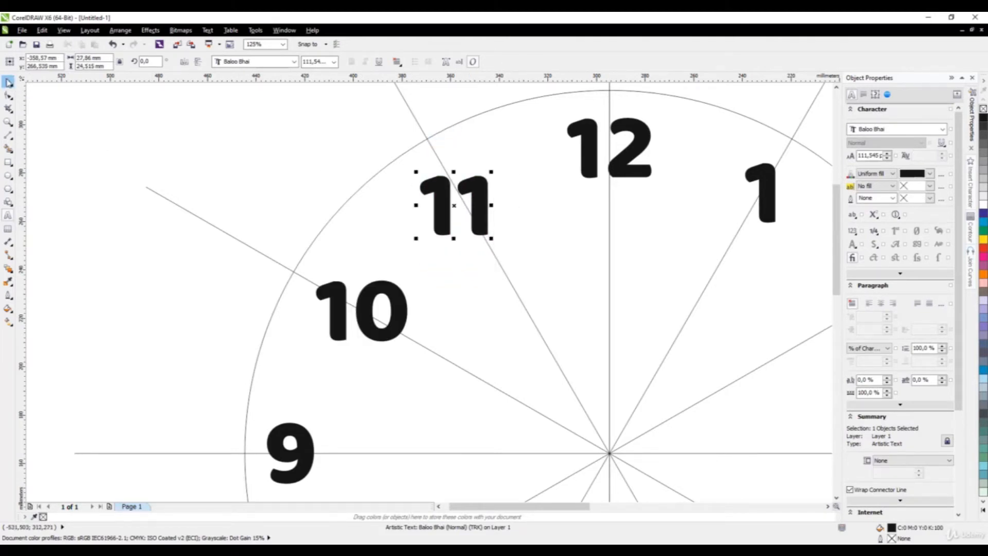
pyautogui.moveTo(453, 205); pyautogui.dragTo(460, 198)
# - Move the grouped radial guide lines off the clock face into the empty area to its left and deselect them
pyautogui.scroll(-4, 443, 234)
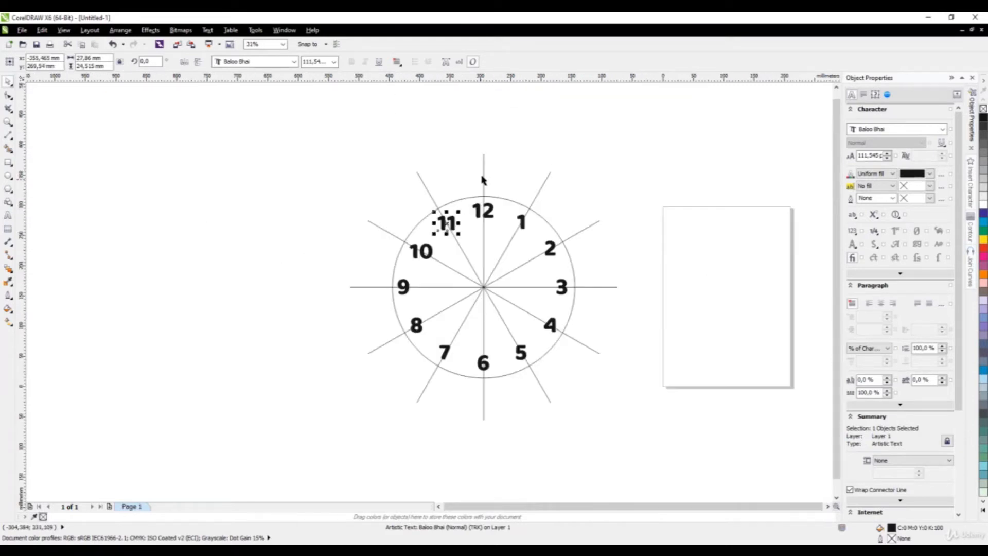
pyautogui.click(598, 222)
pyautogui.scroll(-2, 614, 222)
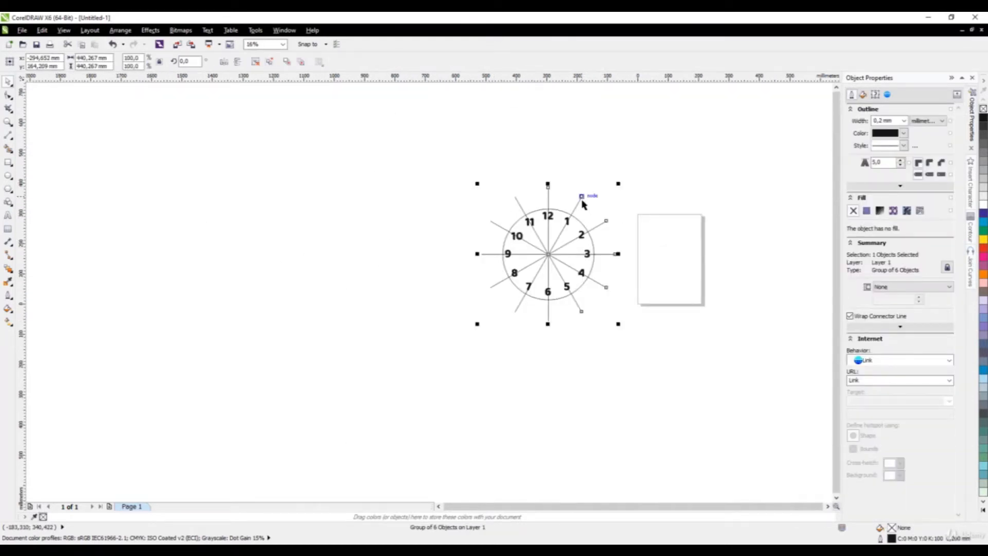
pyautogui.moveTo(583, 204); pyautogui.dragTo(380, 218)
pyautogui.press('Escape')
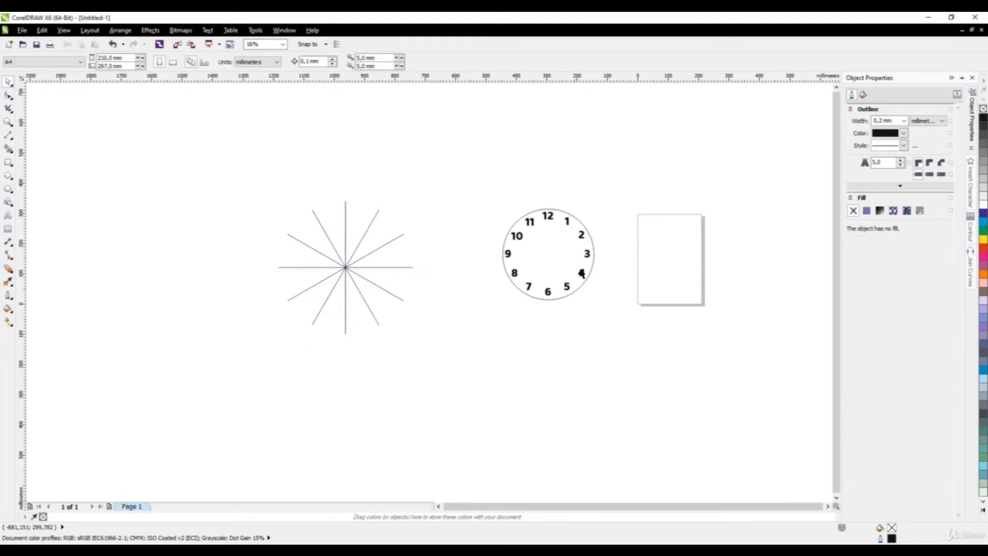
# - Group the twelve numerals and centre the group on the circle
pyautogui.scroll(2, 581, 272)
pyautogui.moveTo(381, 117); pyautogui.dragTo(649, 331)
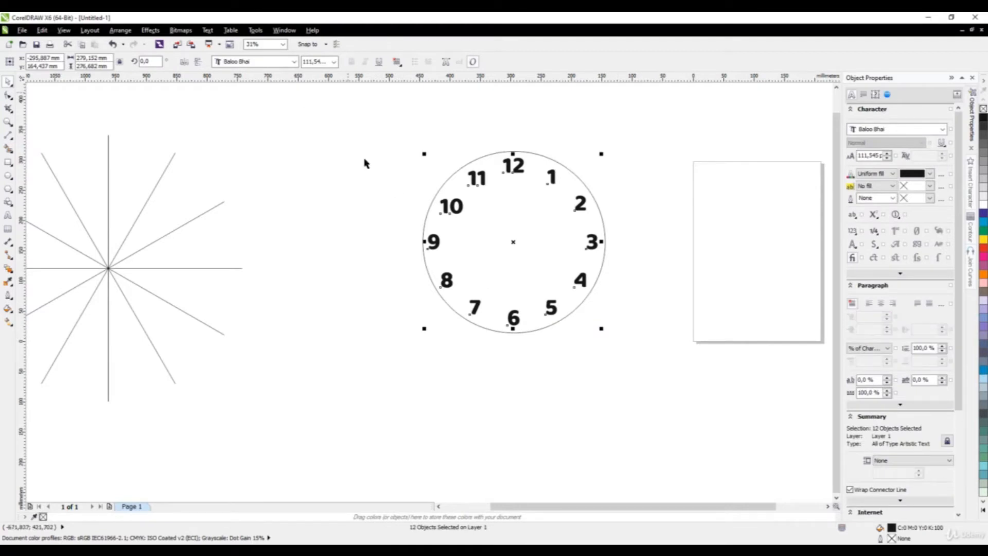
pyautogui.hotkey('ctrl', 'g')
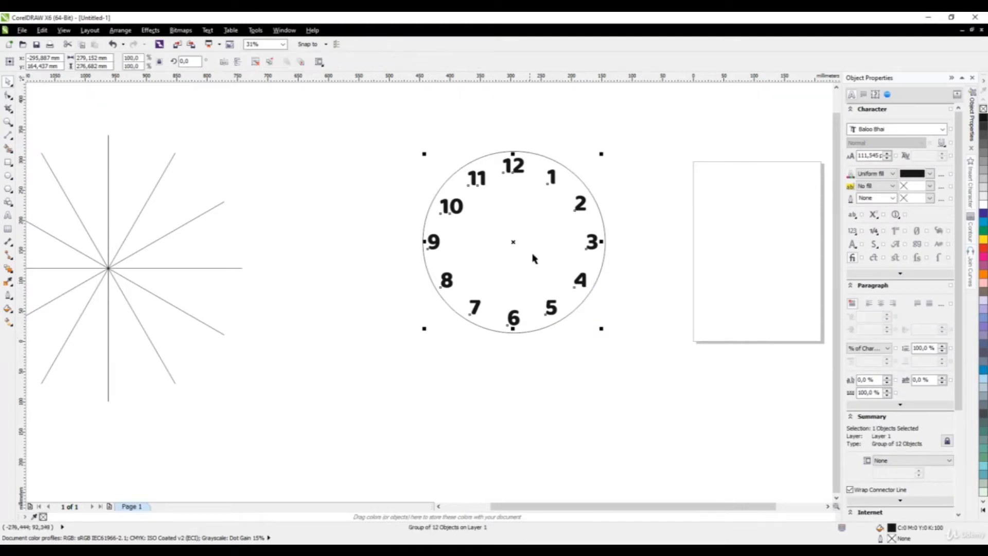
pyautogui.keyDown('shift'); pyautogui.click(550, 249); pyautogui.keyUp('shift')
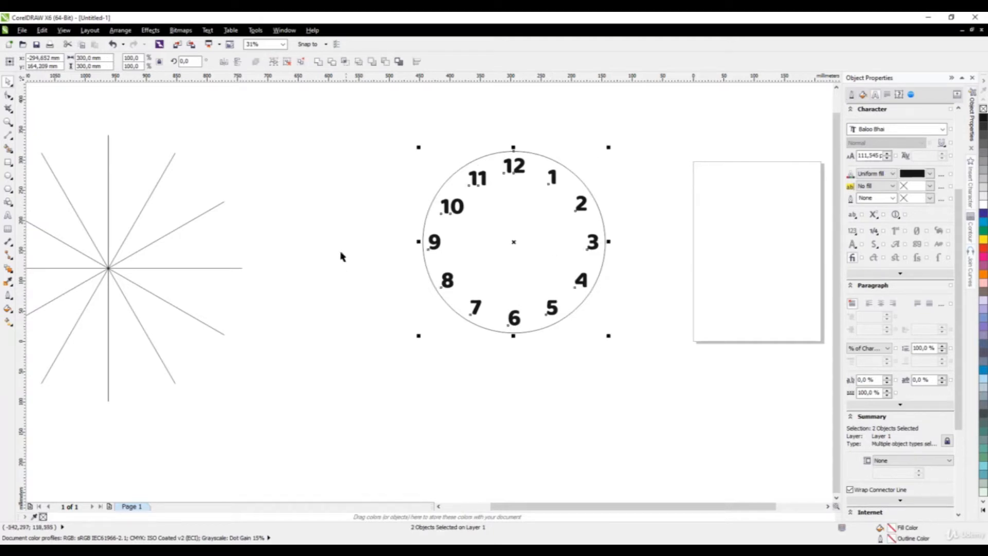
pyautogui.click(500, 264)
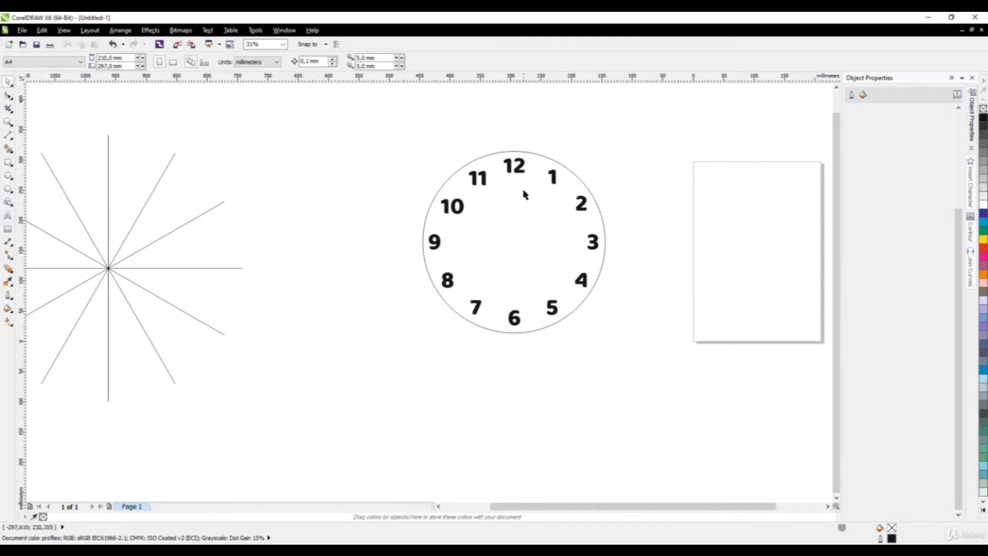
# - Draw a small circle about 18 mm in diameter just below the clock face, under the 6
pyautogui.scroll(2, 524, 193)
pyautogui.scroll(-2, 383, 201)
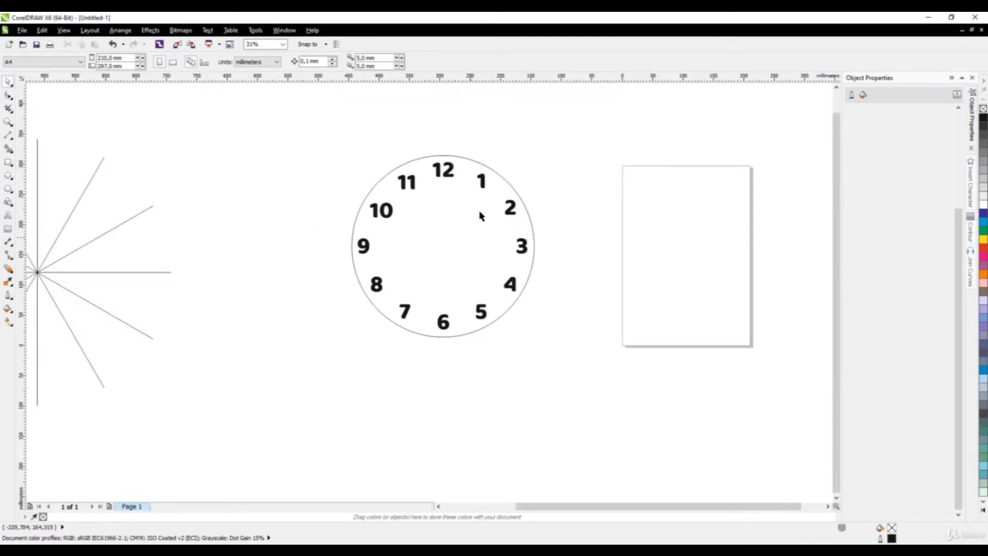
pyautogui.click(8, 177)
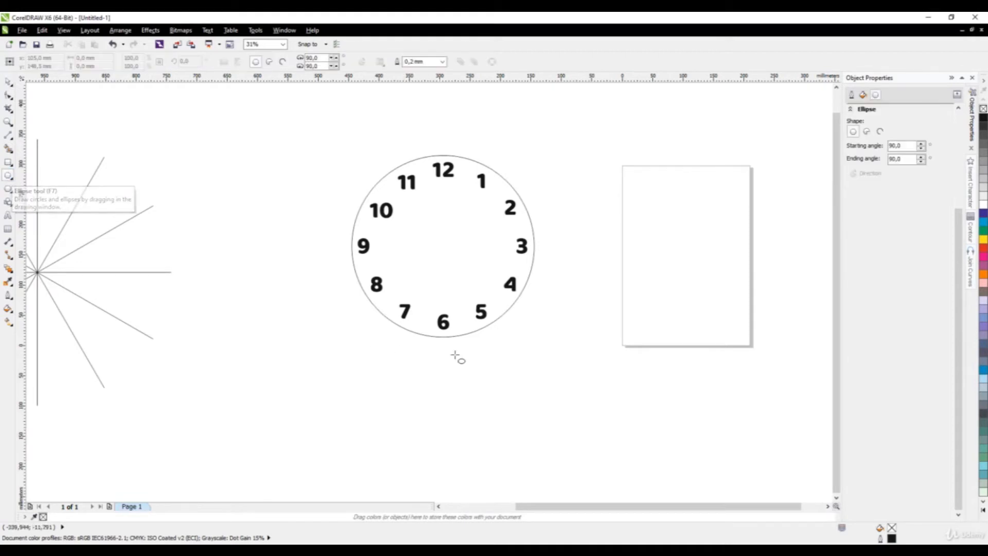
pyautogui.scroll(1, 453, 357)
pyautogui.moveTo(435, 350); pyautogui.dragTo(451, 371)
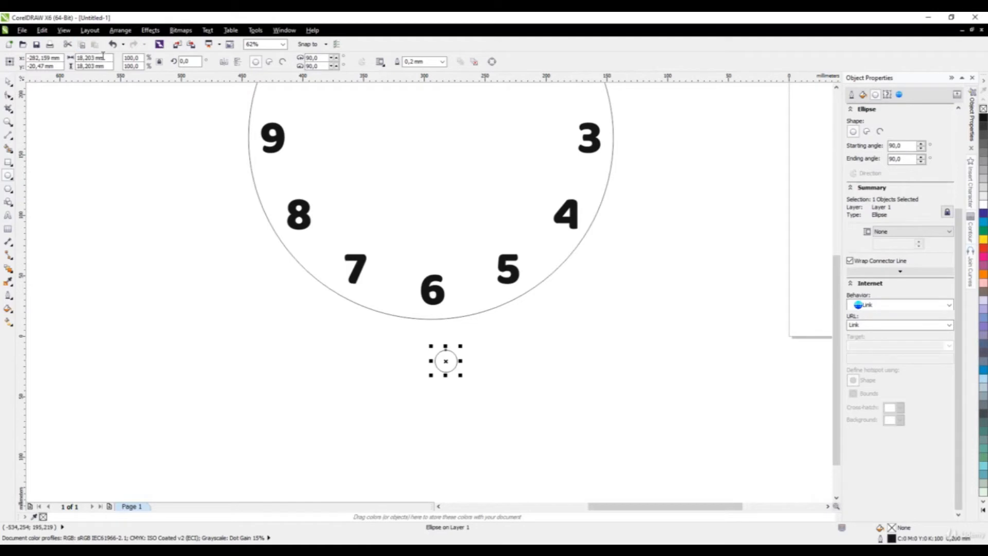
# - Set the small circle's width and height to 9 mm
pyautogui.moveTo(104, 56); pyautogui.dragTo(43, 69)
pyautogui.write('9')
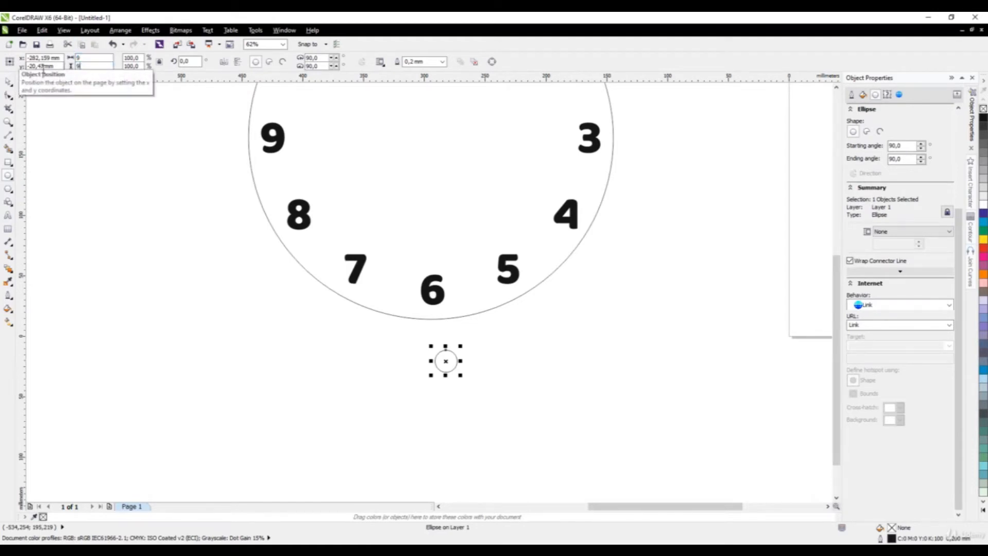
pyautogui.press('Return')
pyautogui.scroll(-1, 357, 249)
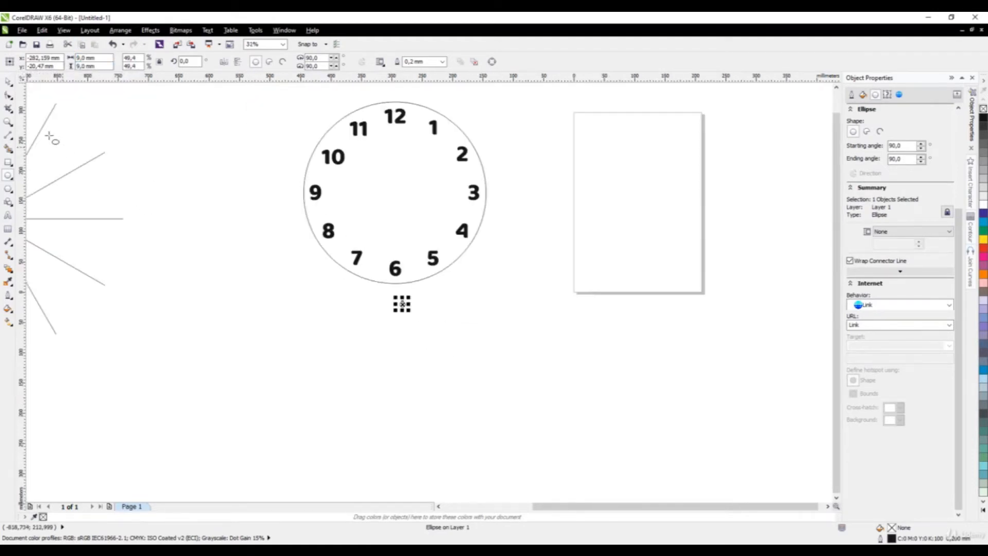
# - Centre the small circle horizontally and vertically on the large clock circle and deselect them
pyautogui.keyDown('shift'); pyautogui.click(387, 217); pyautogui.keyUp('shift')
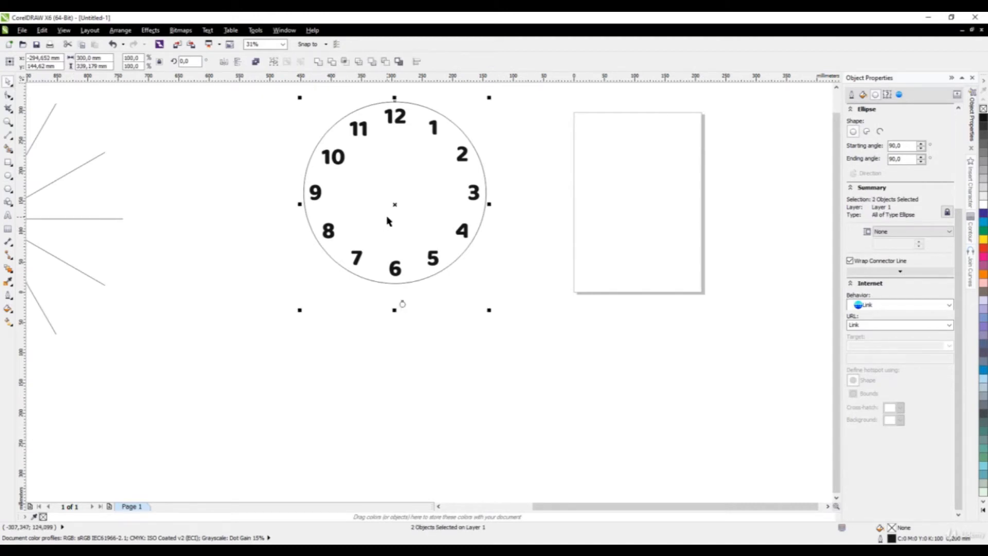
pyautogui.press('c')
pyautogui.press('e')
pyautogui.click(212, 266)
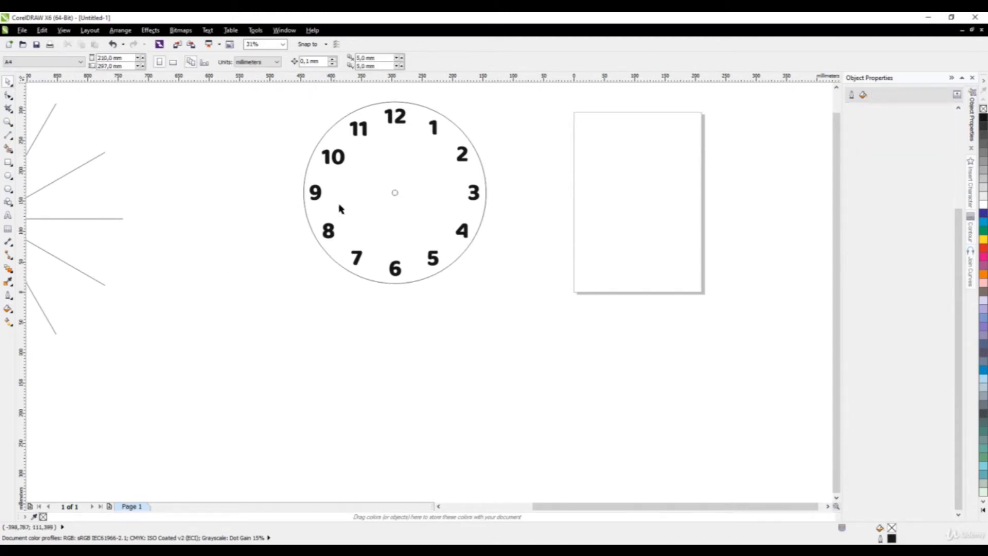
pyautogui.scroll(2, 379, 180)
pyautogui.scroll(-3, 359, 264)
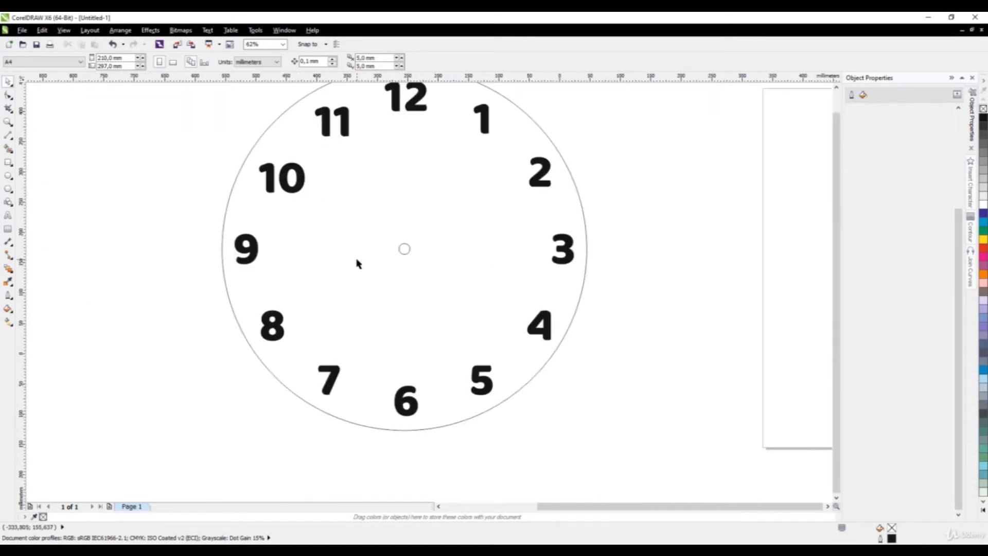
pyautogui.scroll(2, 406, 252)
pyautogui.scroll(-1, 402, 252)
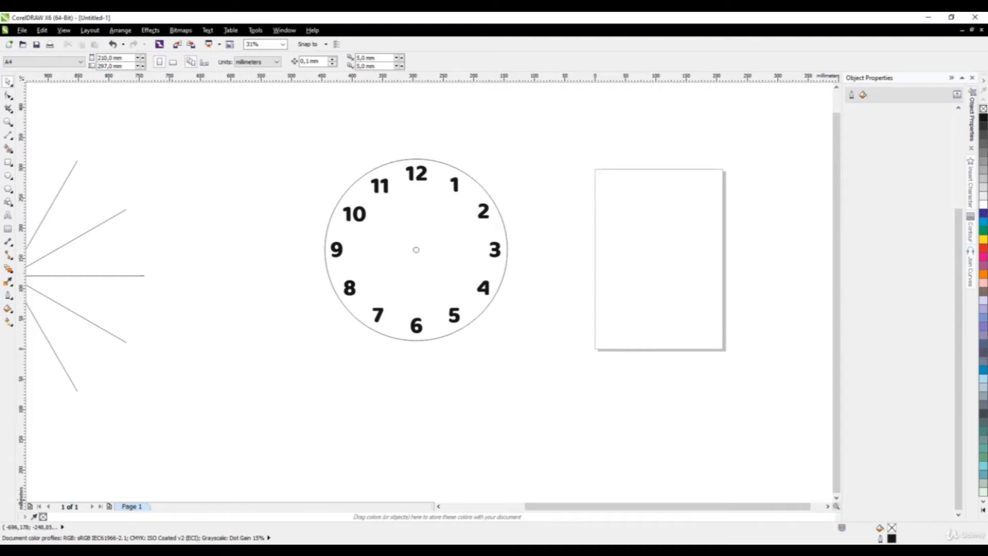
# - Switch to the flaticon.com page in Chrome and search the icons for butterfly
pyautogui.moveTo(164, 551)
pyautogui.click(164, 510)
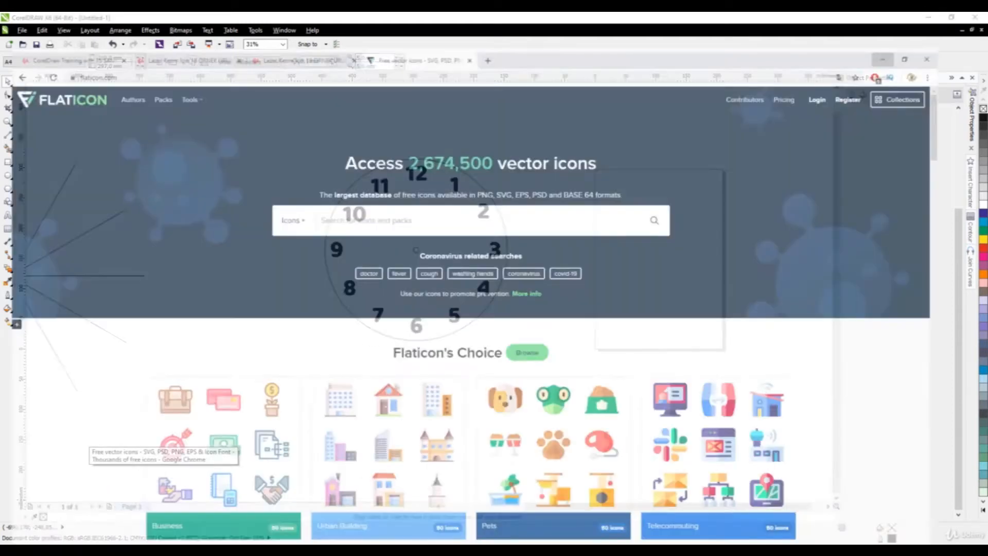
pyautogui.click(119, 39)
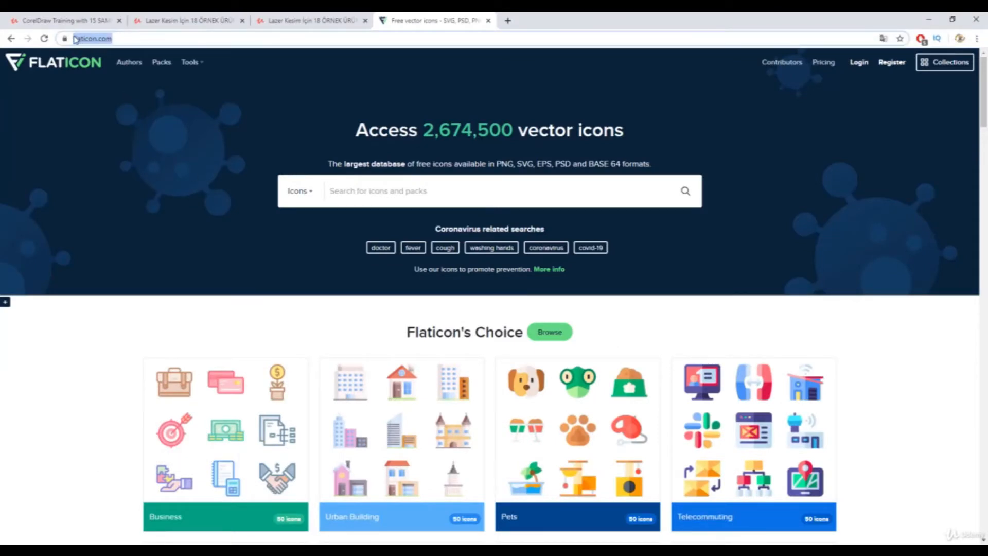
pyautogui.click(364, 192)
pyautogui.write('b')
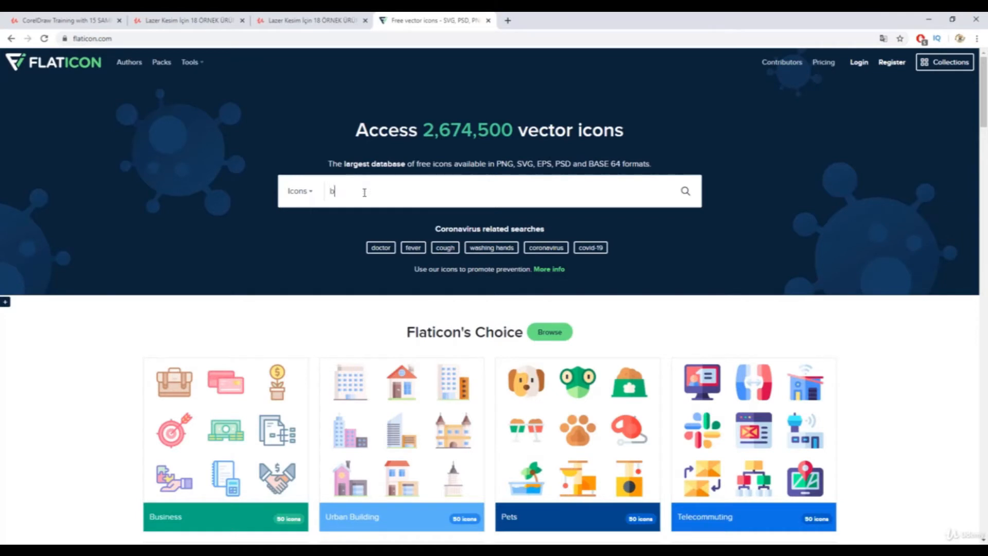
pyautogui.write('utterfly')
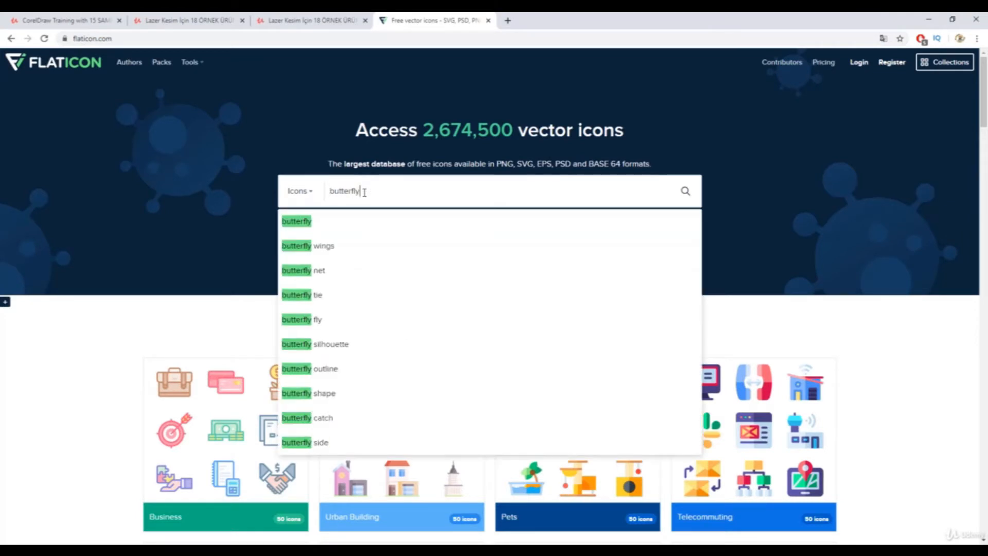
pyautogui.click(326, 231)
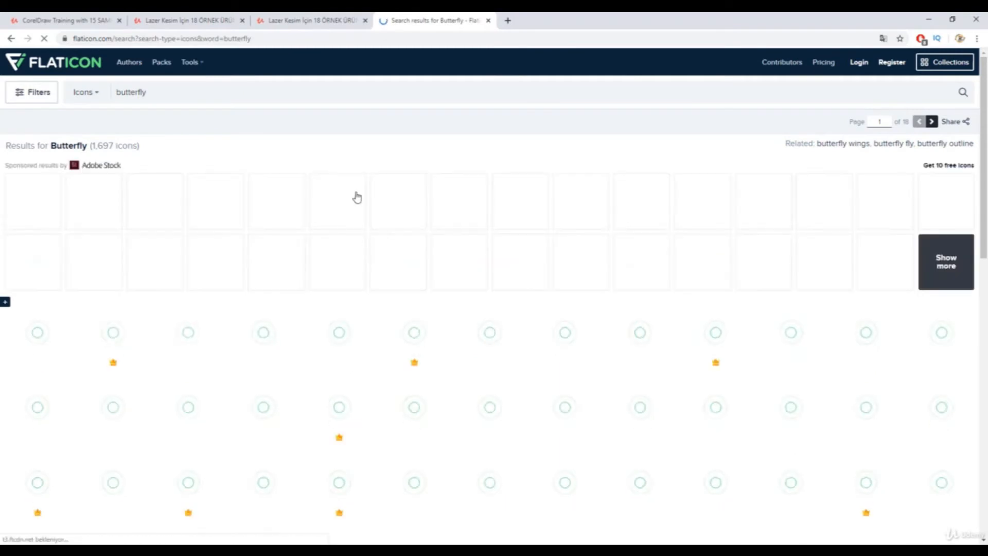
# - Open the solid black Butterfly icon by Freepik near the end of the results and download it as a free SVG
pyautogui.scroll(-2, 245, 213)
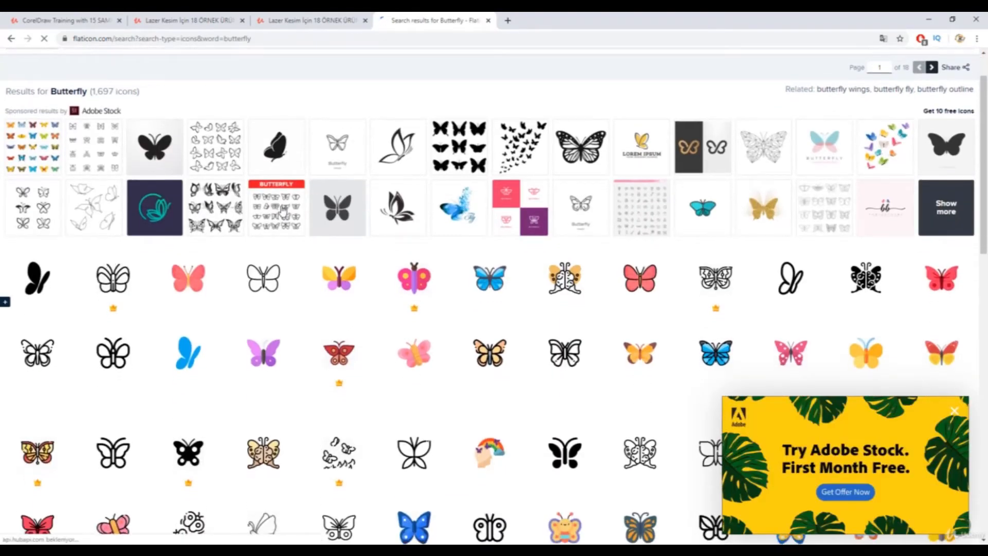
pyautogui.scroll(-5, 326, 229)
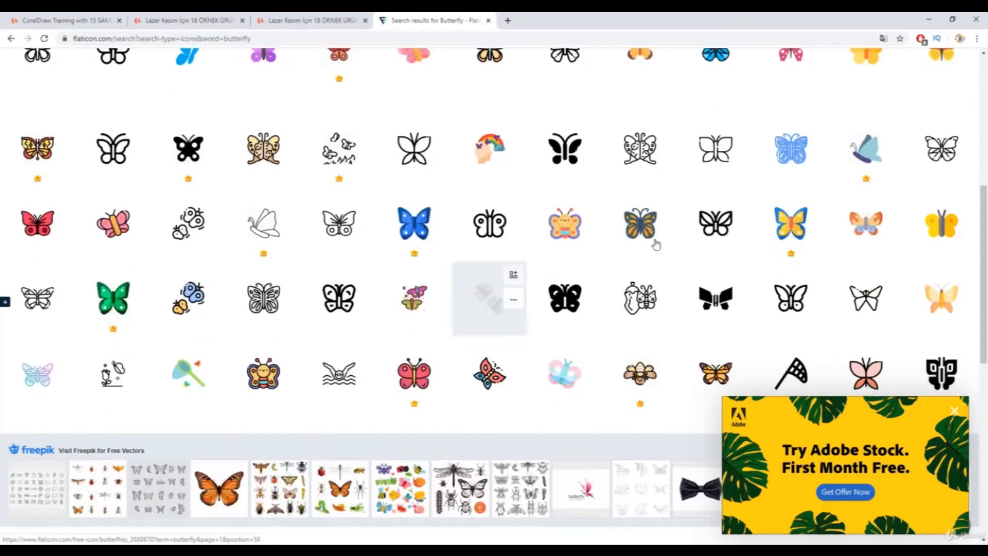
pyautogui.scroll(4, 660, 282)
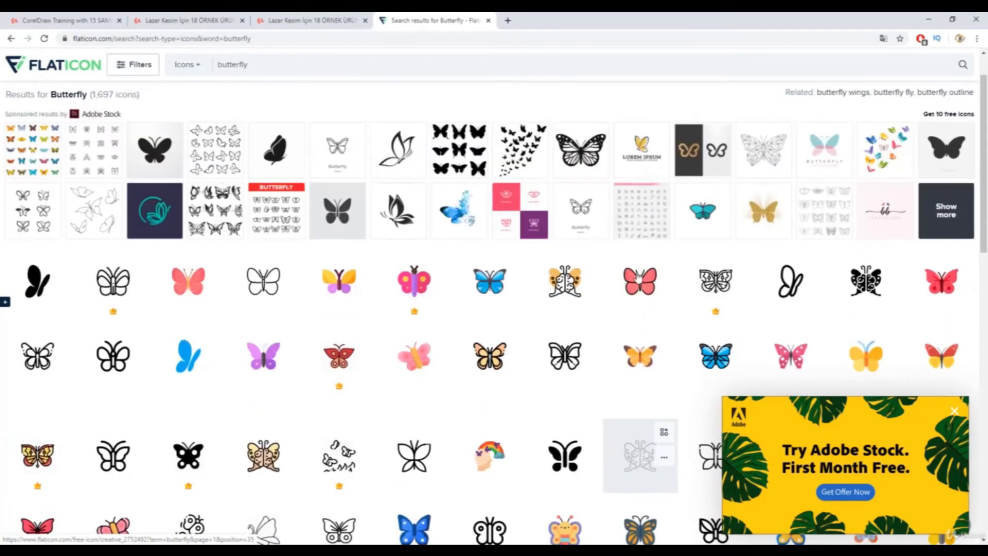
pyautogui.click(955, 412)
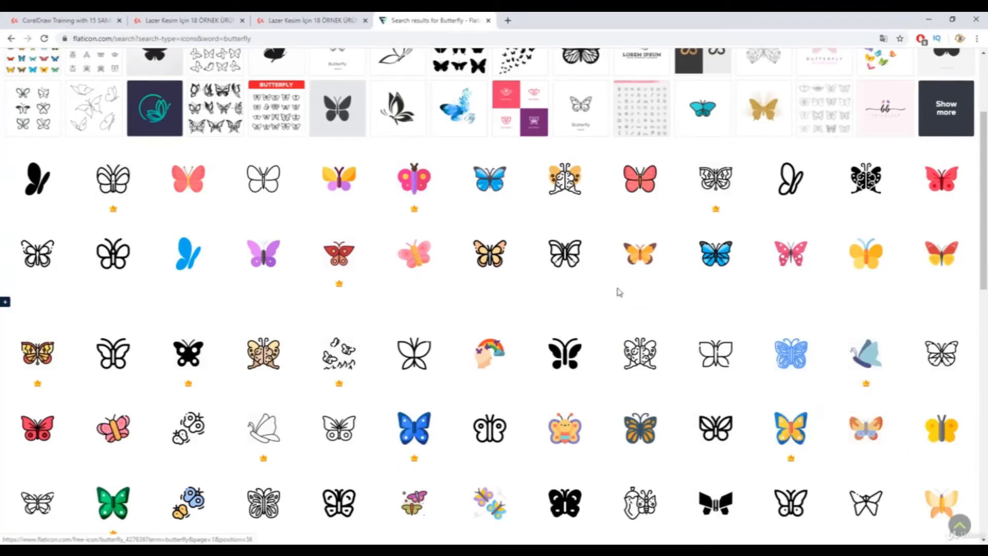
pyautogui.scroll(-1, 428, 257)
pyautogui.scroll(-9, 429, 258)
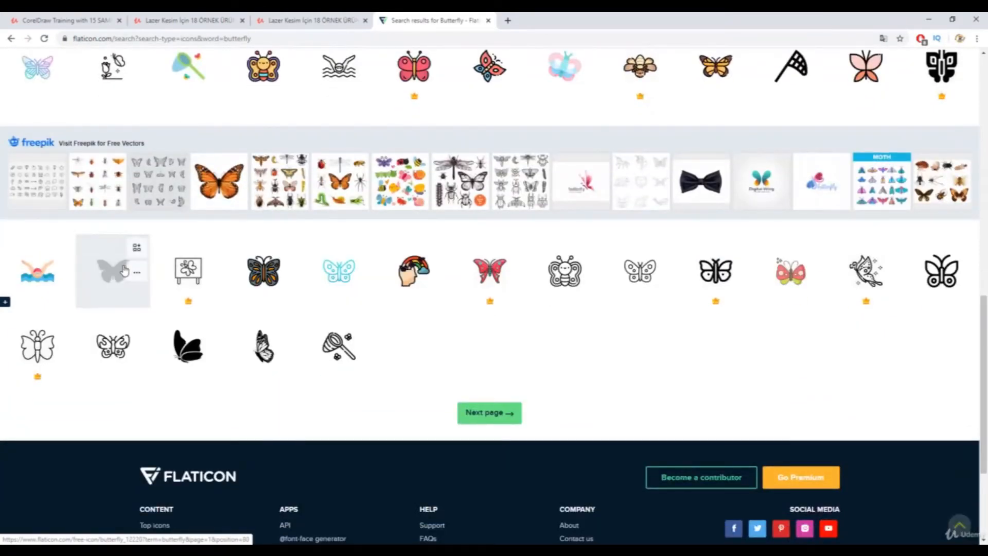
pyautogui.click(113, 270)
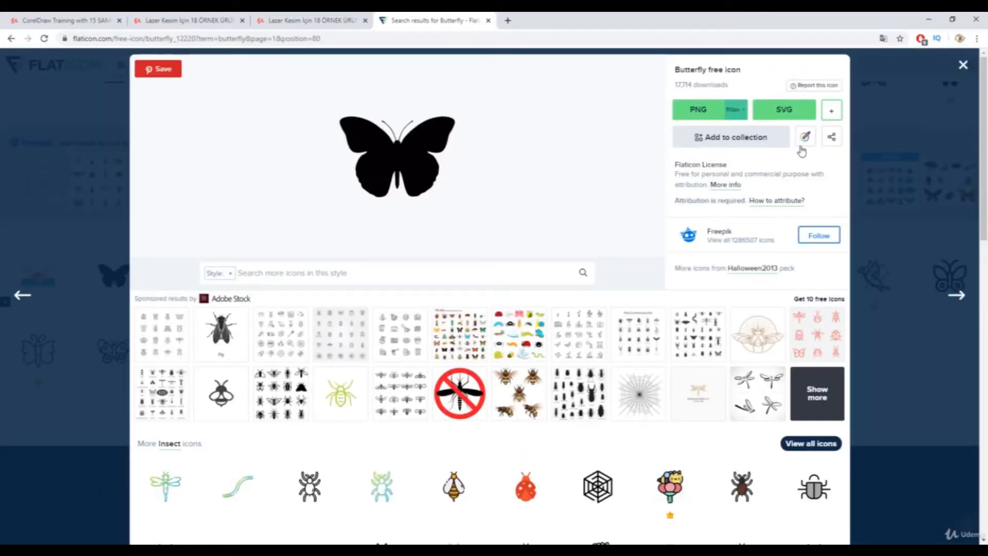
pyautogui.click(776, 120)
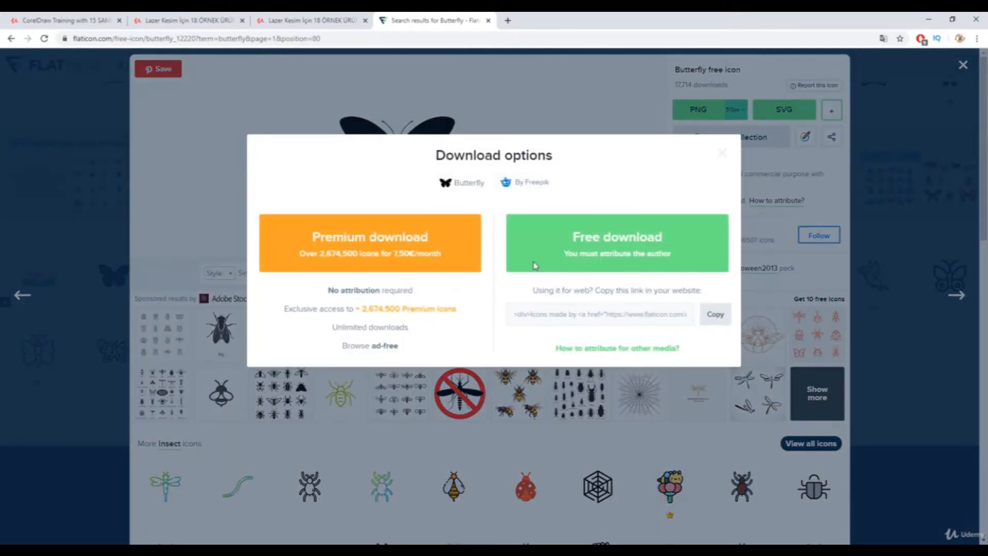
pyautogui.click(602, 255)
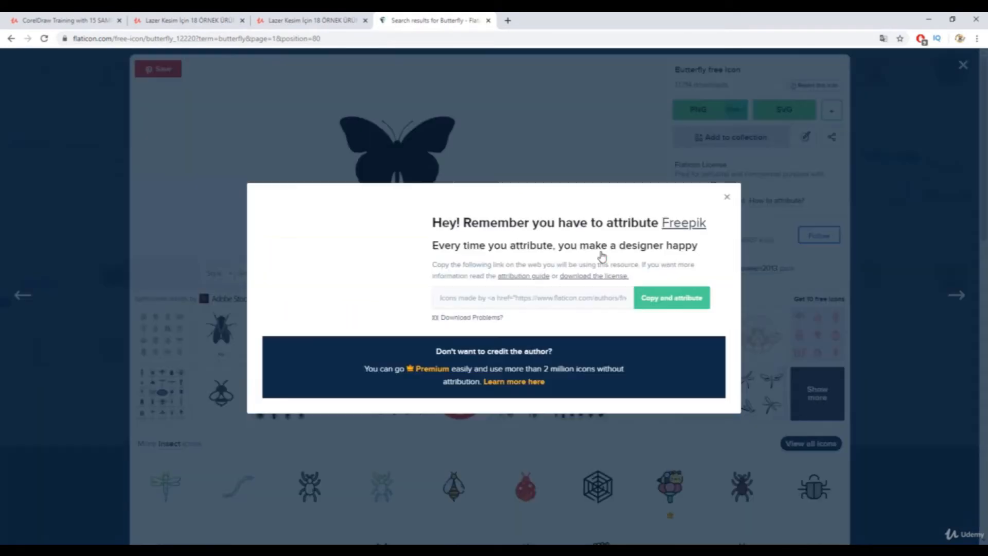
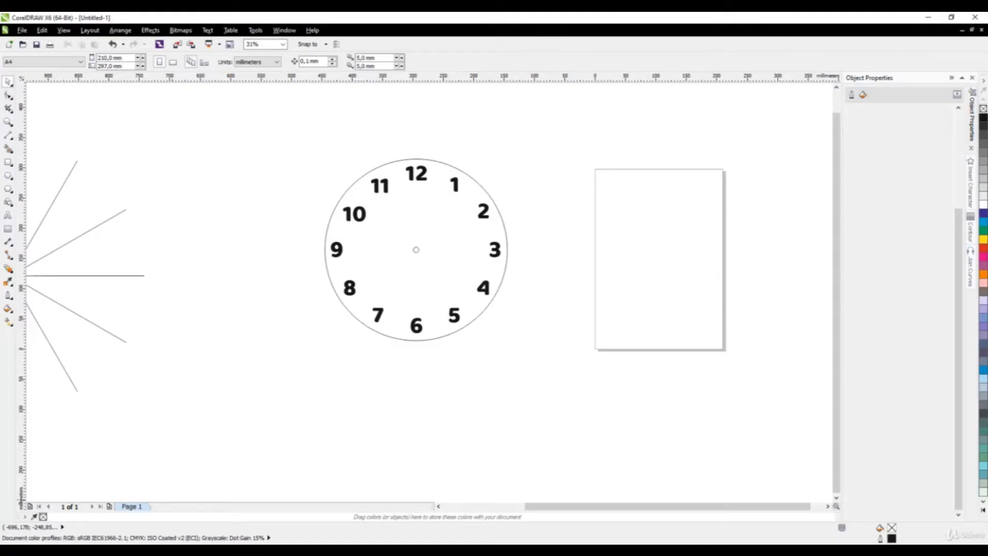
# - Bring the downloaded butterfly SVG into the CorelDRAW drawing and move it right of the clock face, over the page's upper part
pyautogui.moveTo(257, 496); pyautogui.dragTo(440, 402)
pyautogui.moveTo(566, 196); pyautogui.dragTo(566, 196)
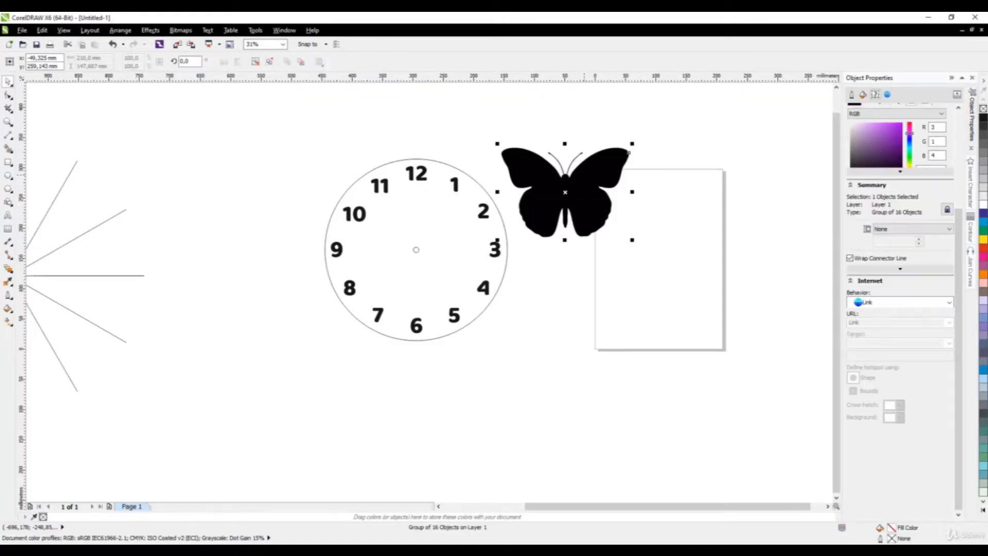
pyautogui.scroll(2, 587, 174)
pyautogui.scroll(-2, 427, 291)
pyautogui.moveTo(485, 262); pyautogui.dragTo(540, 288)
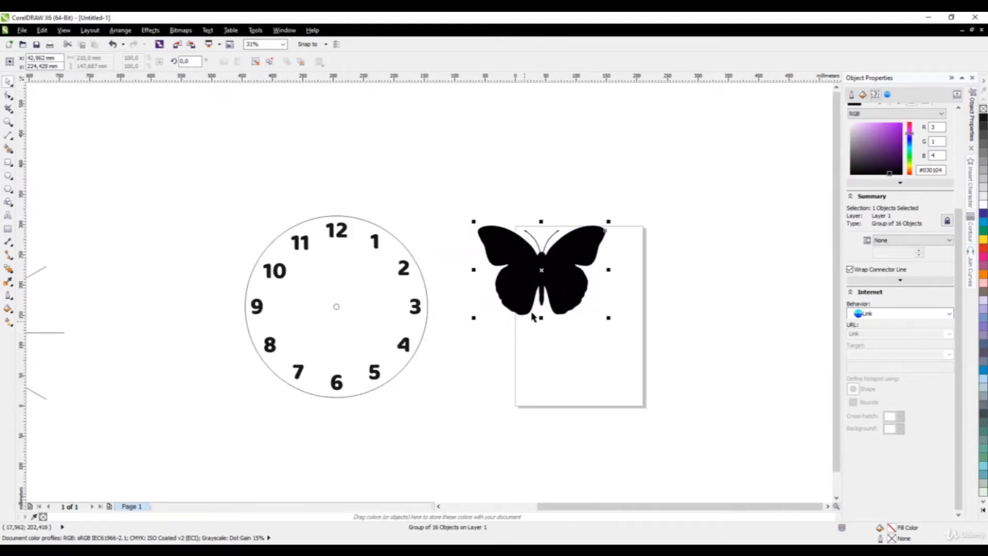
# - Ungroup the butterfly and move its solid curve about 8 mm left and 2.5 mm up
pyautogui.scroll(2, 540, 288)
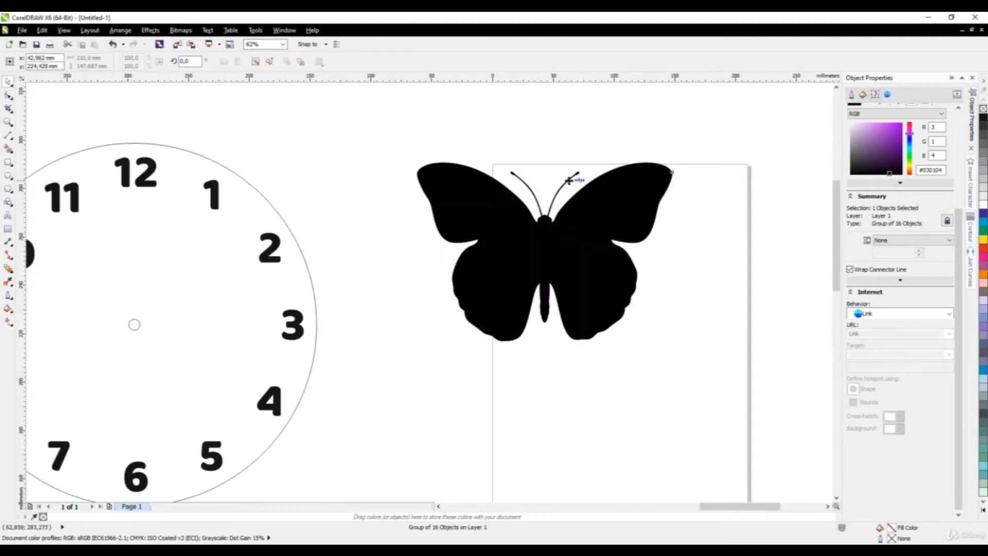
pyautogui.scroll(2, 568, 181)
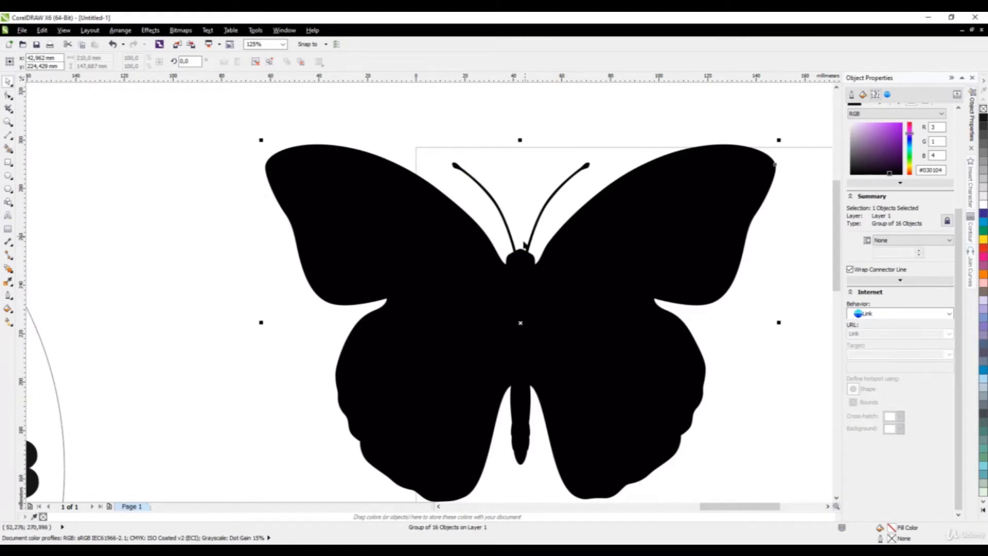
pyautogui.scroll(-2, 774, 164)
pyautogui.scroll(2, 468, 231)
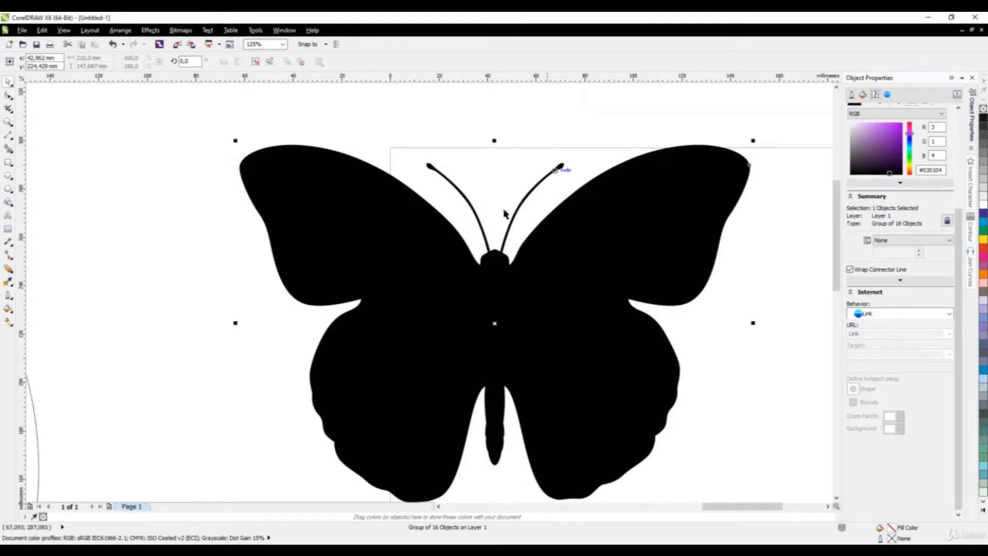
pyautogui.scroll(-2, 363, 193)
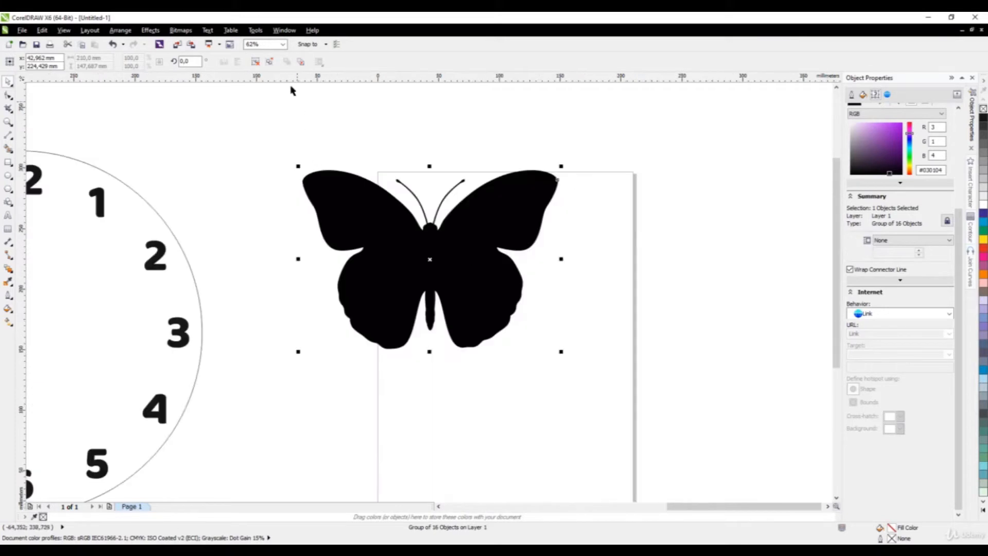
pyautogui.click(249, 122)
pyautogui.moveTo(335, 203); pyautogui.dragTo(359, 213)
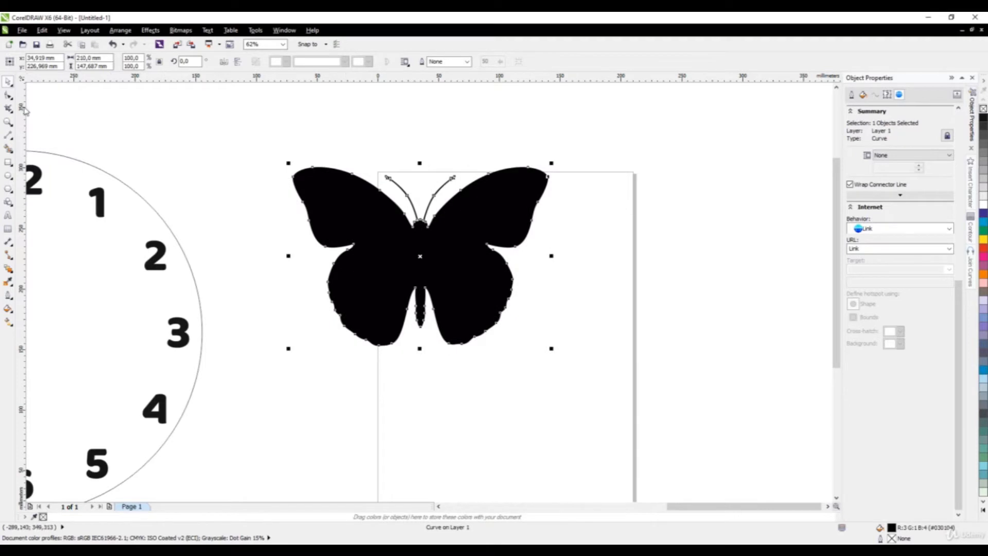
# - Remove the butterfly's left antenna by deleting its nodes and converting the remaining segment at the head to a line
pyautogui.scroll(2, 418, 180)
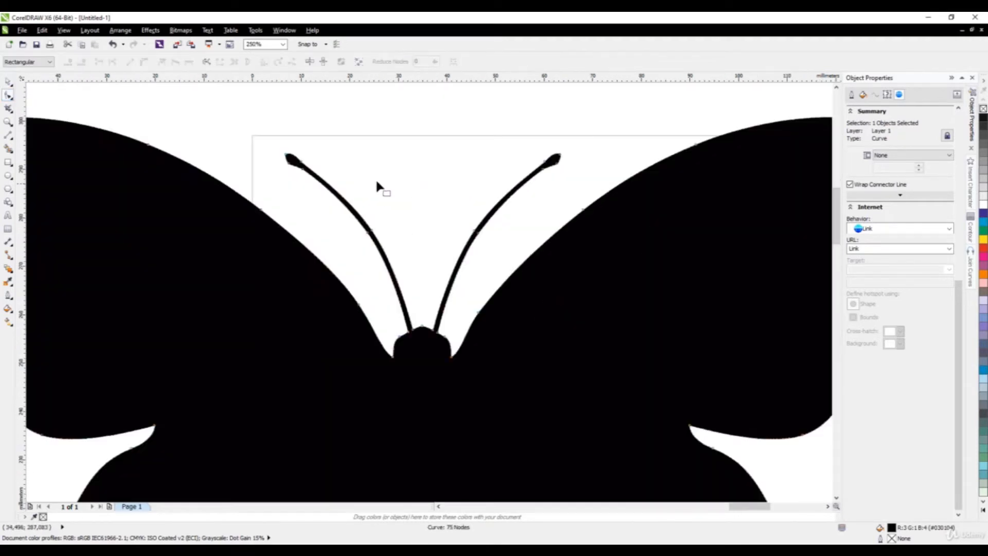
pyautogui.moveTo(276, 136); pyautogui.dragTo(356, 246)
pyautogui.press('Delete')
pyautogui.press('Delete')
pyautogui.scroll(1, 391, 291)
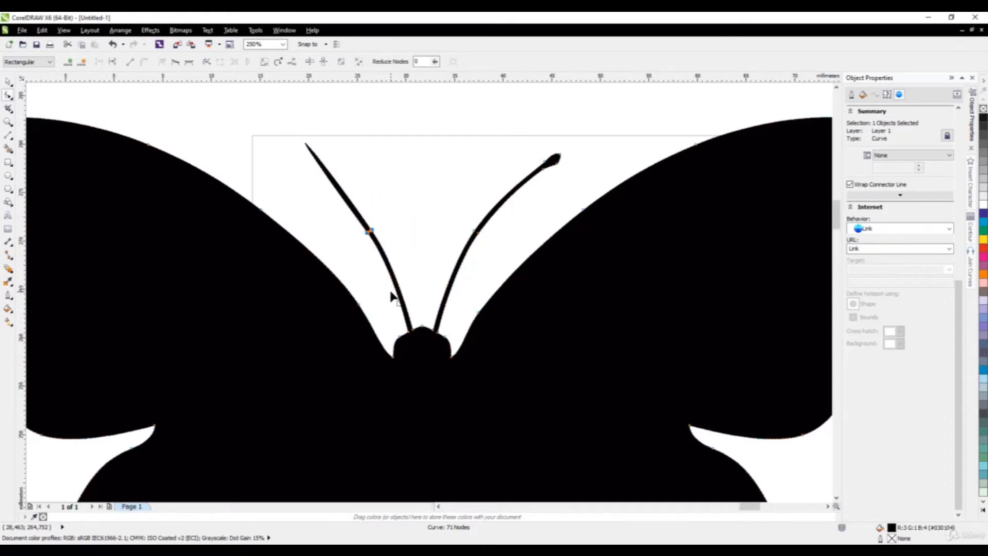
pyautogui.press('Delete')
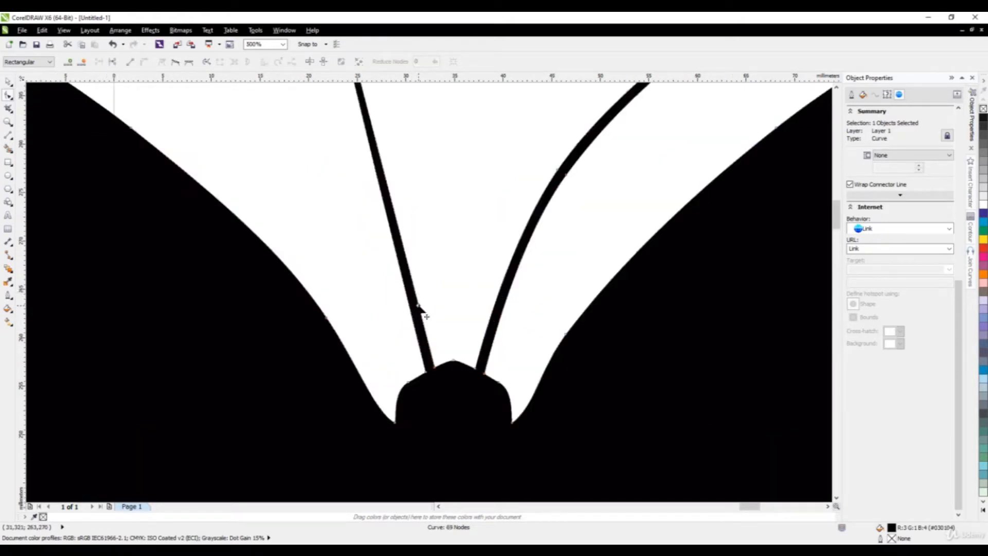
pyautogui.scroll(-2, 418, 306)
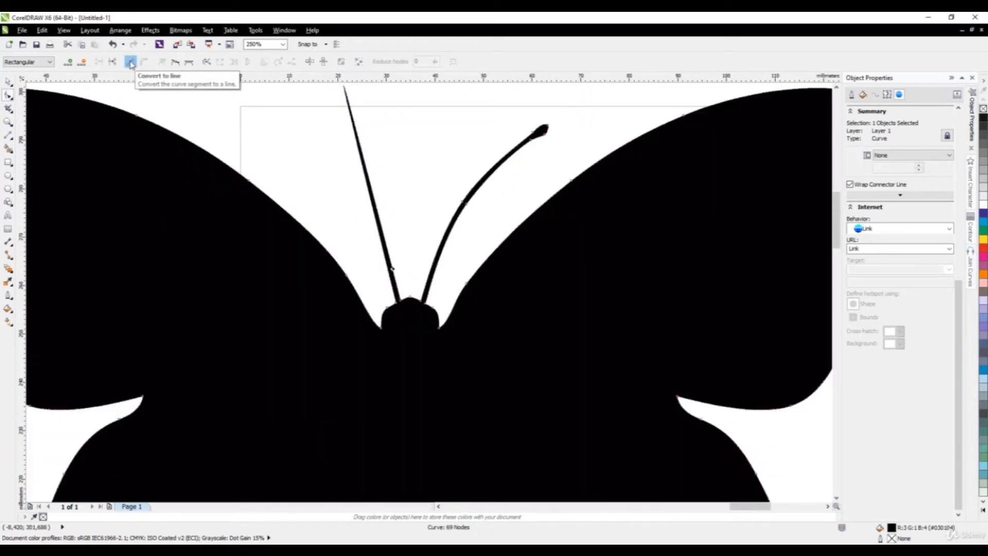
pyautogui.click(131, 63)
pyautogui.scroll(1, 341, 276)
pyautogui.scroll(-1, 347, 335)
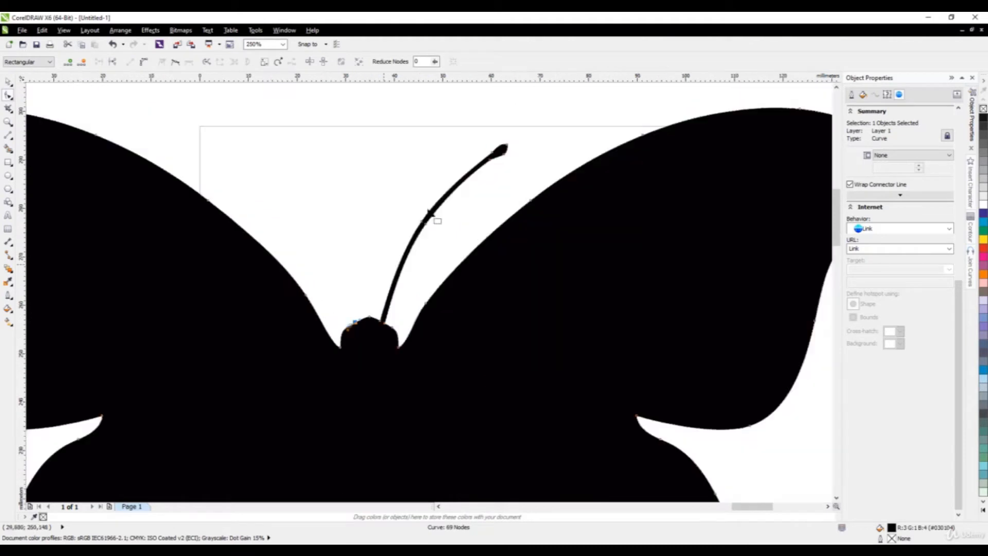
# - Remove the butterfly's right antenna by deleting its nodes and converting the remaining segment at the head to a line
pyautogui.moveTo(525, 180); pyautogui.dragTo(526, 181)
pyautogui.press('Delete')
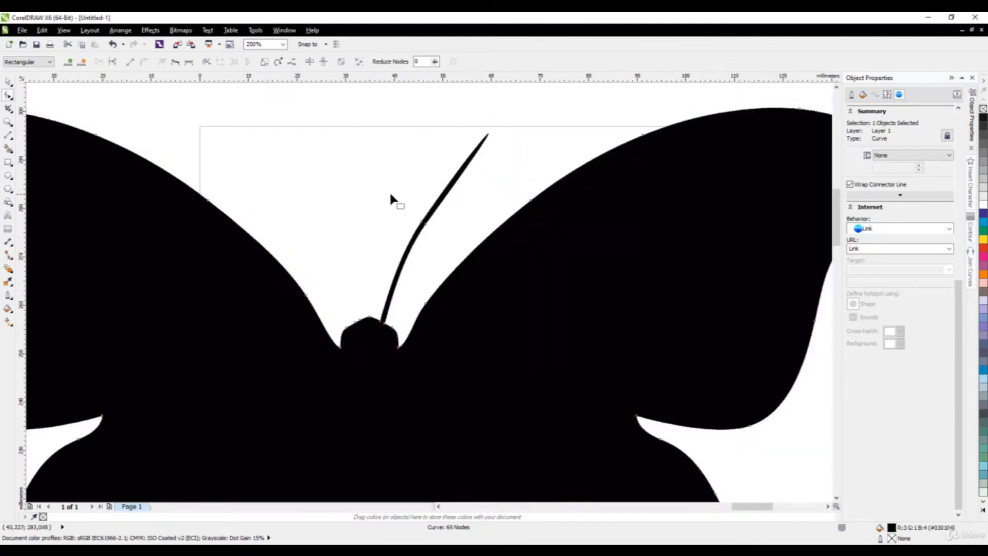
pyautogui.moveTo(390, 194); pyautogui.dragTo(447, 241)
pyautogui.press('Delete')
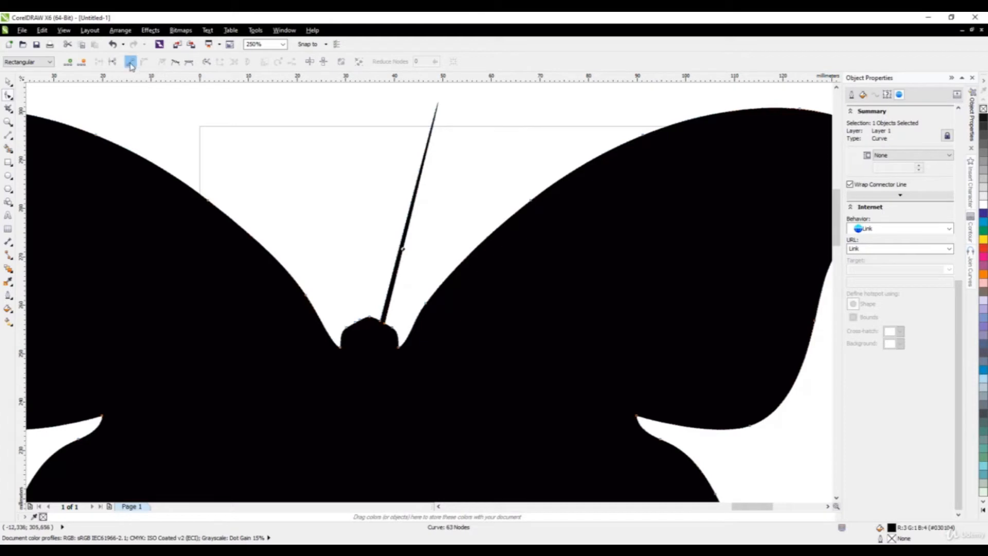
pyautogui.scroll(-2, 422, 173)
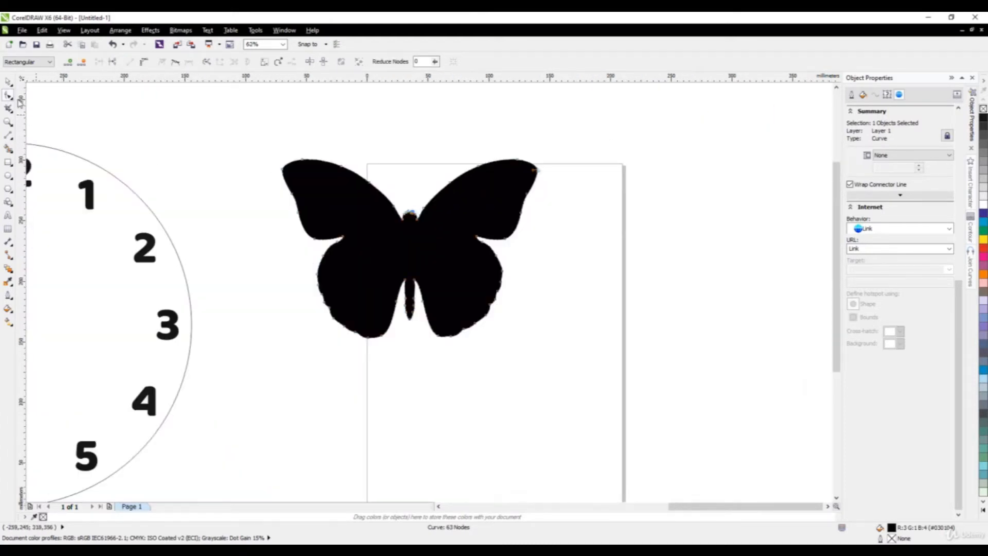
# - Move the butterfly above the clock face's upper-right side and scale it down proportionally to about 83 mm wide
pyautogui.click(8, 82)
pyautogui.click(540, 247)
pyautogui.scroll(-1, 540, 247)
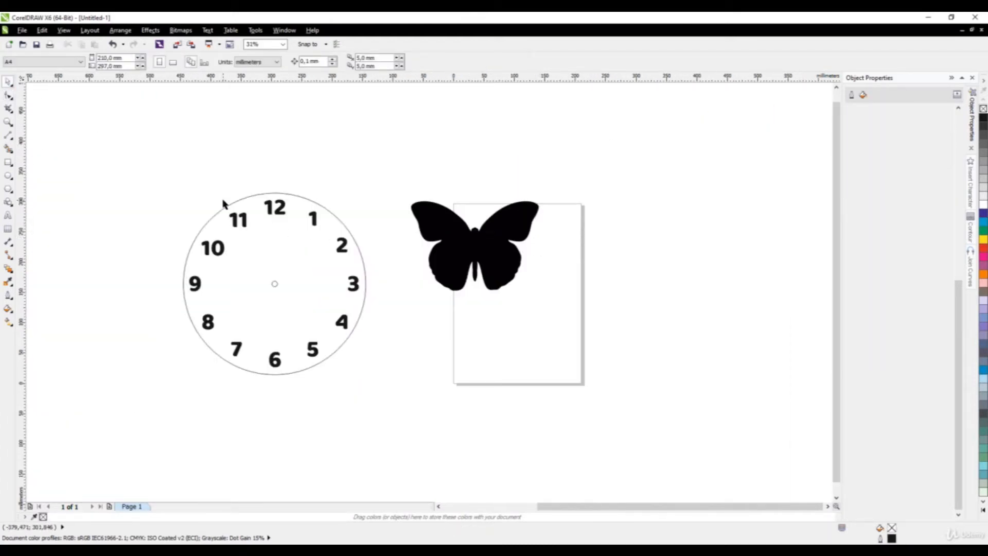
pyautogui.scroll(1, 222, 203)
pyautogui.scroll(-1, 534, 269)
pyautogui.click(519, 205)
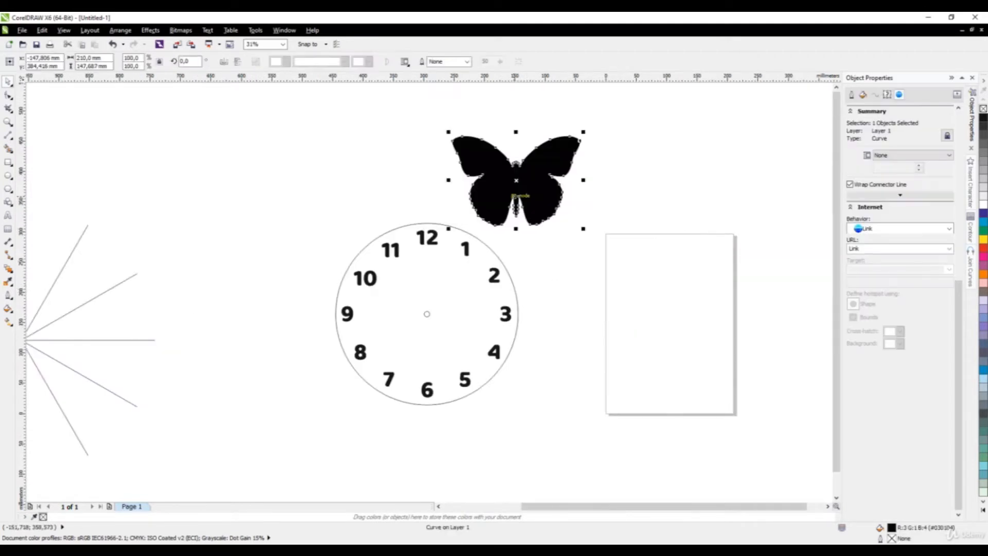
pyautogui.click(516, 196)
pyautogui.click(562, 220)
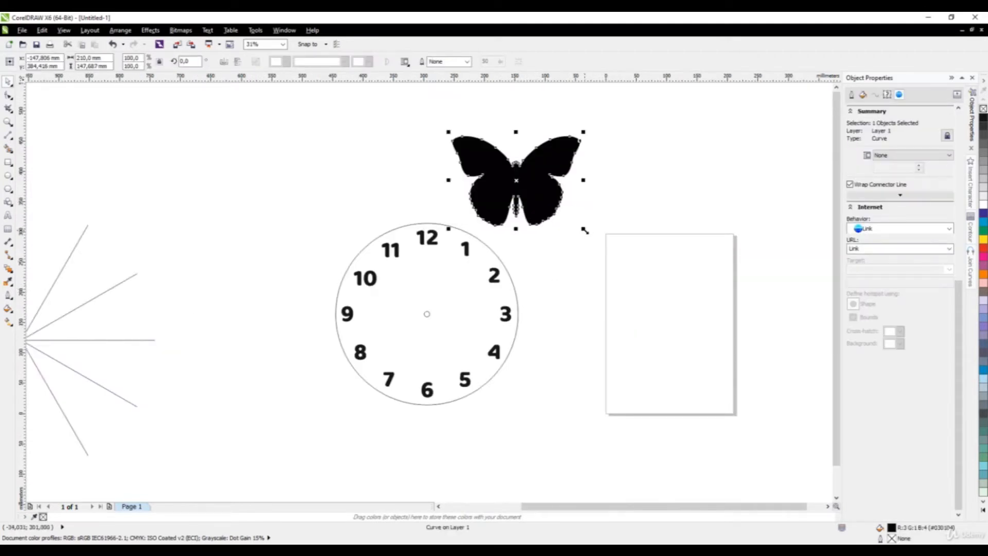
pyautogui.moveTo(584, 230); pyautogui.dragTo(464, 204)
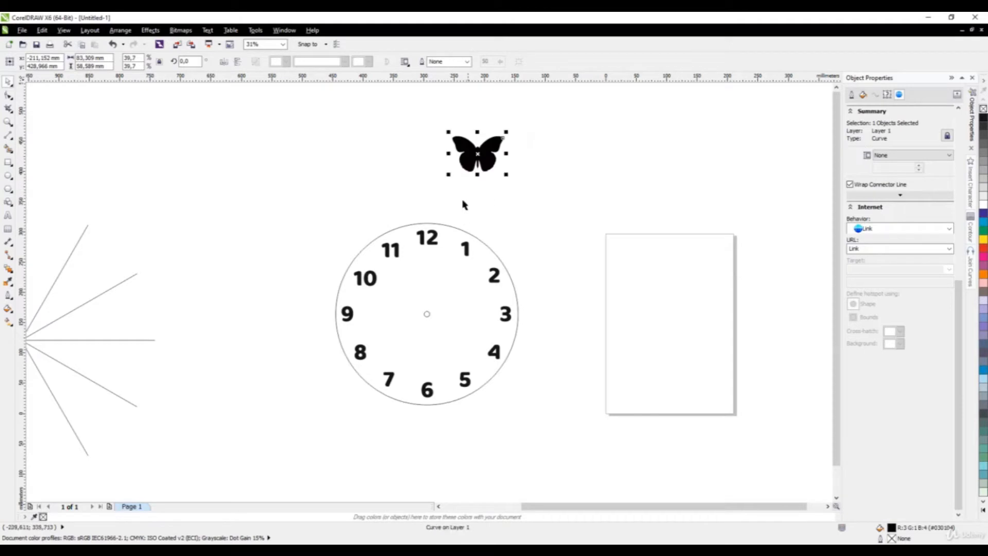
# - Rotate the butterfly clockwise to about 340° and position it just above the numeral 1, outside the clock circle
pyautogui.scroll(1, 463, 161)
pyautogui.click(524, 169)
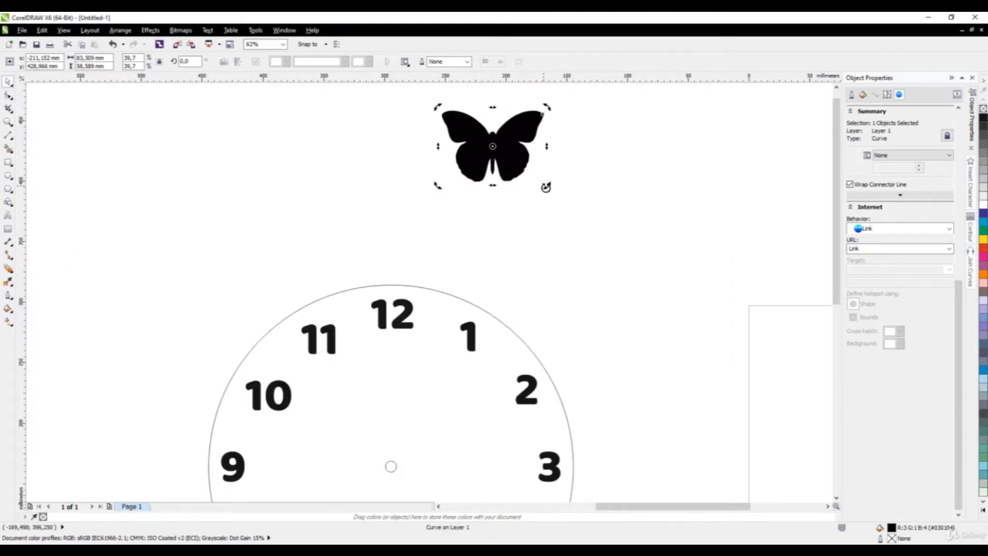
pyautogui.moveTo(548, 187); pyautogui.dragTo(538, 214)
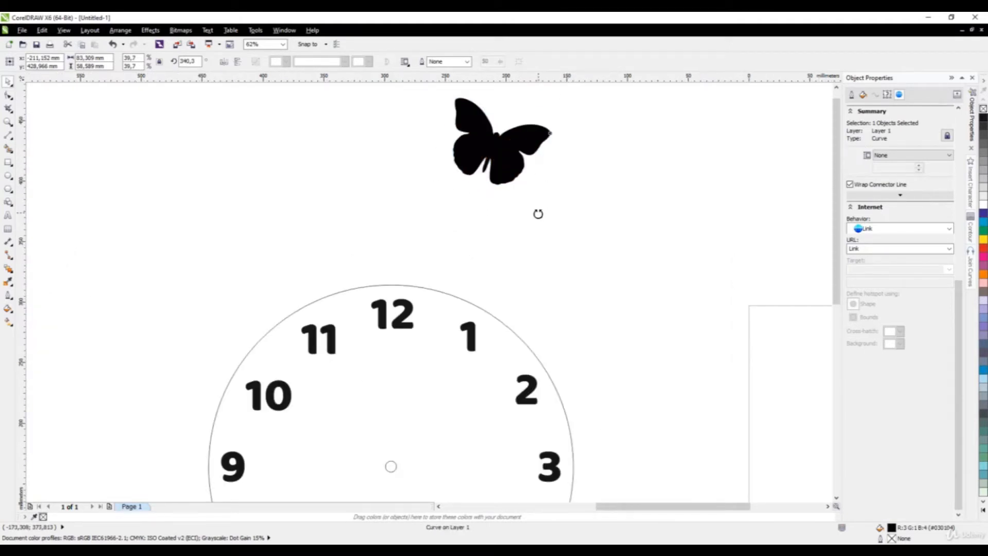
pyautogui.click(492, 147)
pyautogui.moveTo(492, 148); pyautogui.dragTo(471, 317)
pyautogui.click(517, 342)
pyautogui.moveTo(560, 361); pyautogui.dragTo(526, 231)
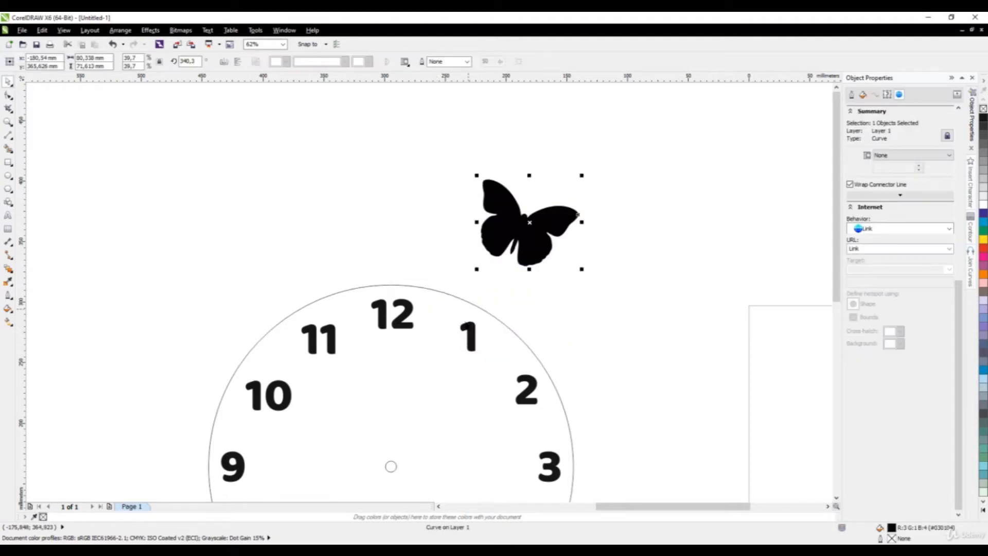
# - Ungroup the clock numerals and delete the numeral 1
pyautogui.click(466, 342)
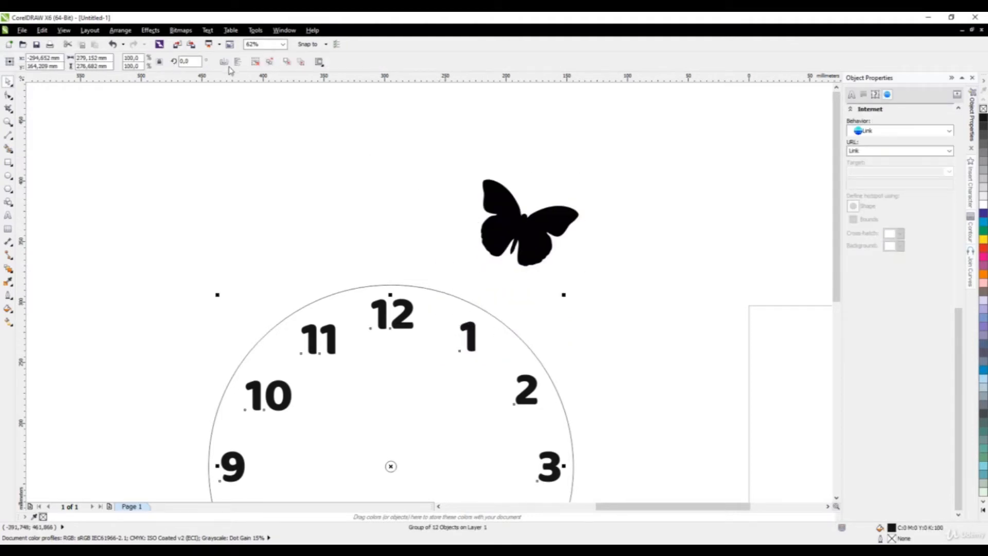
pyautogui.click(270, 63)
pyautogui.click(260, 147)
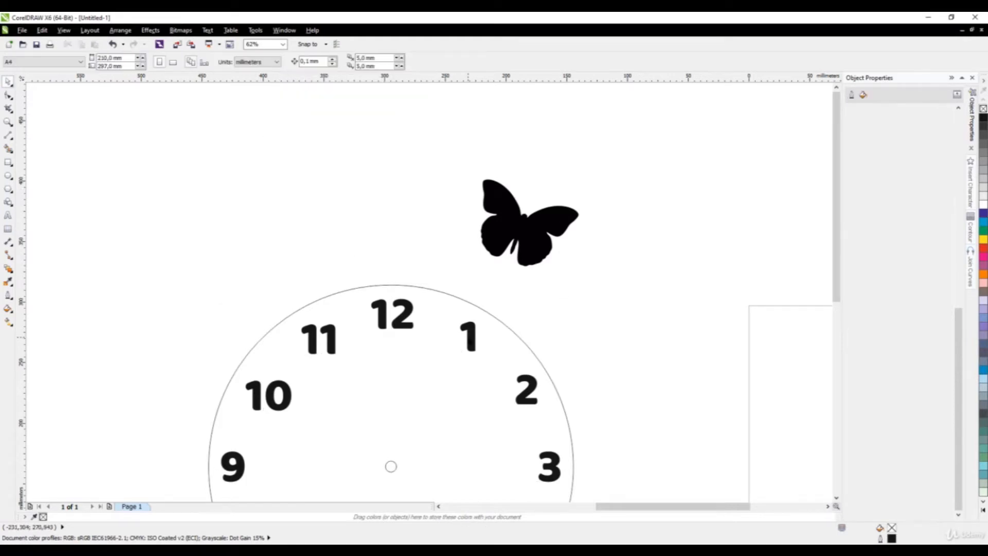
pyautogui.click(467, 337)
pyautogui.scroll(2, 463, 367)
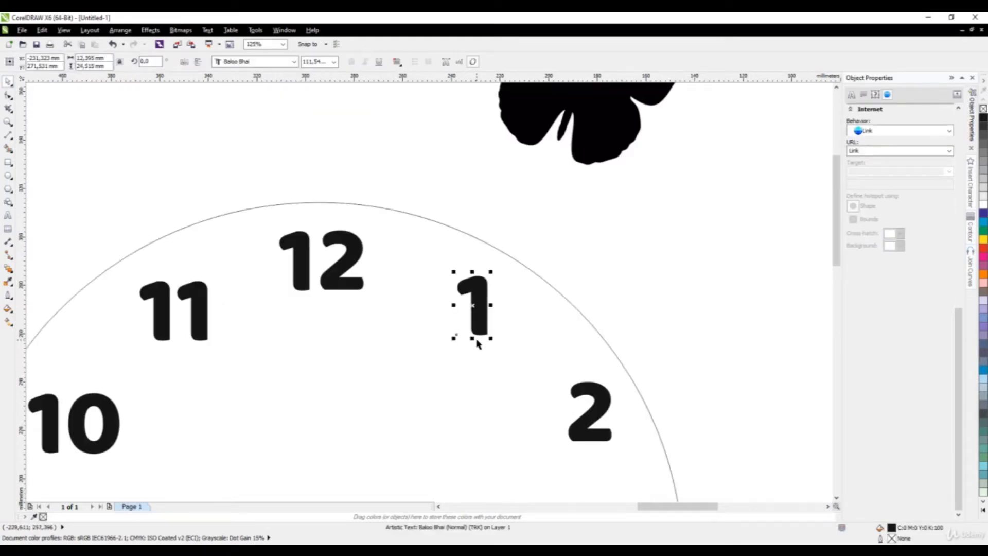
pyautogui.press('Delete')
pyautogui.scroll(-4, 516, 274)
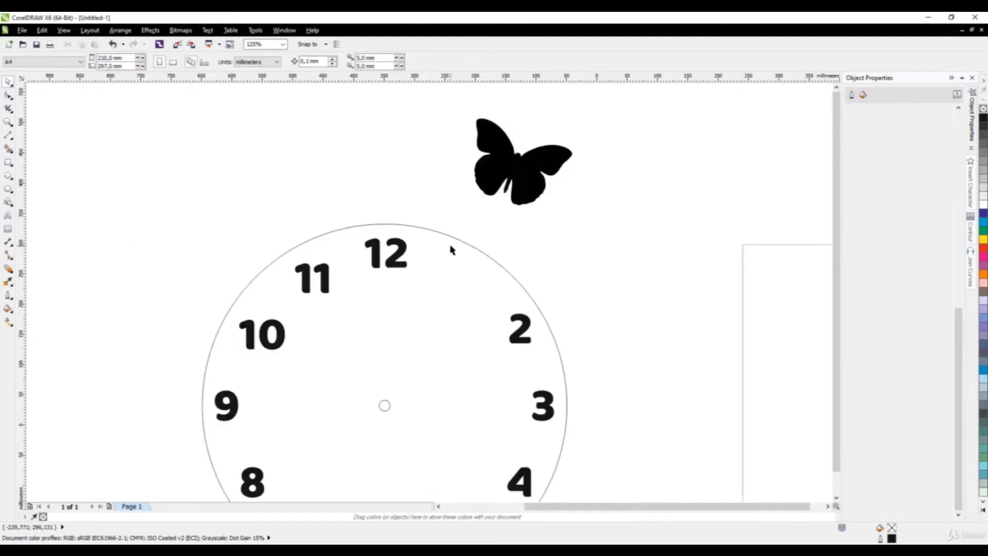
# - Place a copy of the butterfly over the rim at the 1 o'clock position and cut its shape out of the clock circle
pyautogui.click(477, 232)
pyautogui.scroll(2, 477, 232)
pyautogui.moveTo(507, 193); pyautogui.dragTo(465, 281)
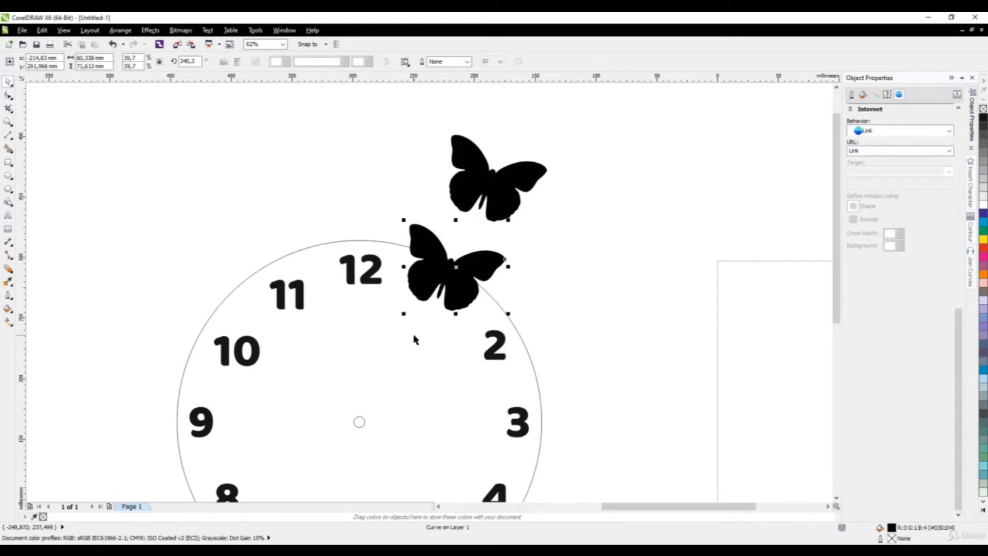
pyautogui.keyDown('shift'); pyautogui.click(406, 362); pyautogui.keyUp('shift')
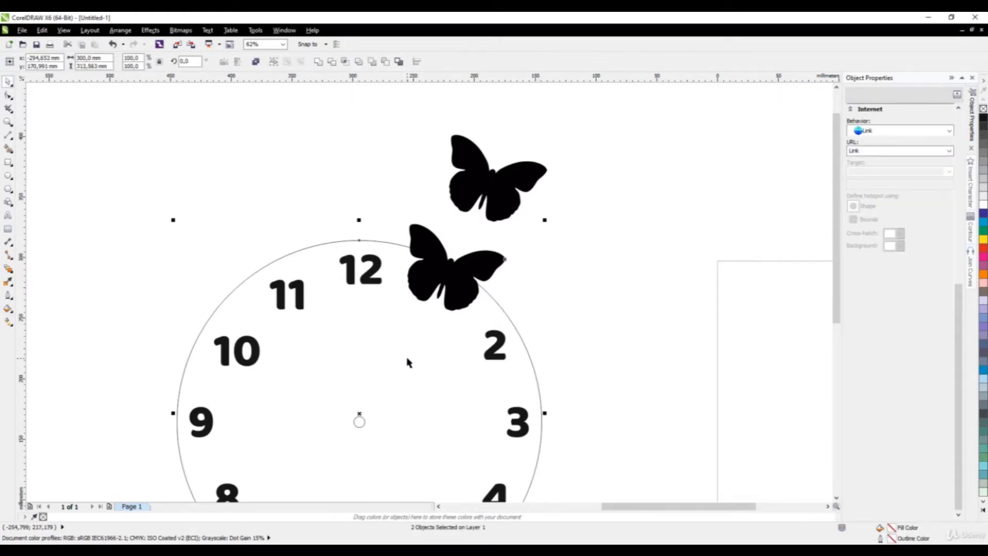
pyautogui.click(385, 62)
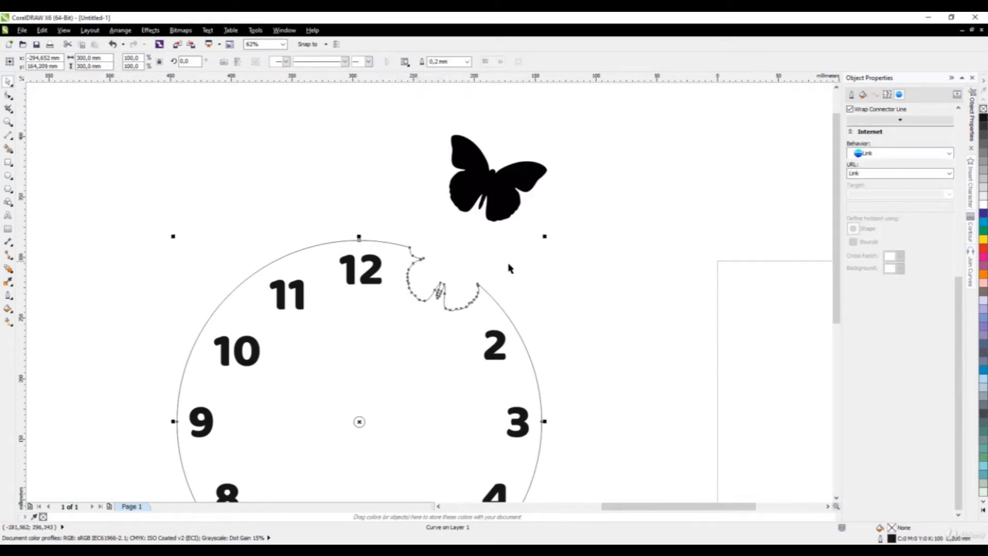
pyautogui.click(452, 293)
pyautogui.scroll(2, 442, 298)
pyautogui.scroll(-1, 436, 288)
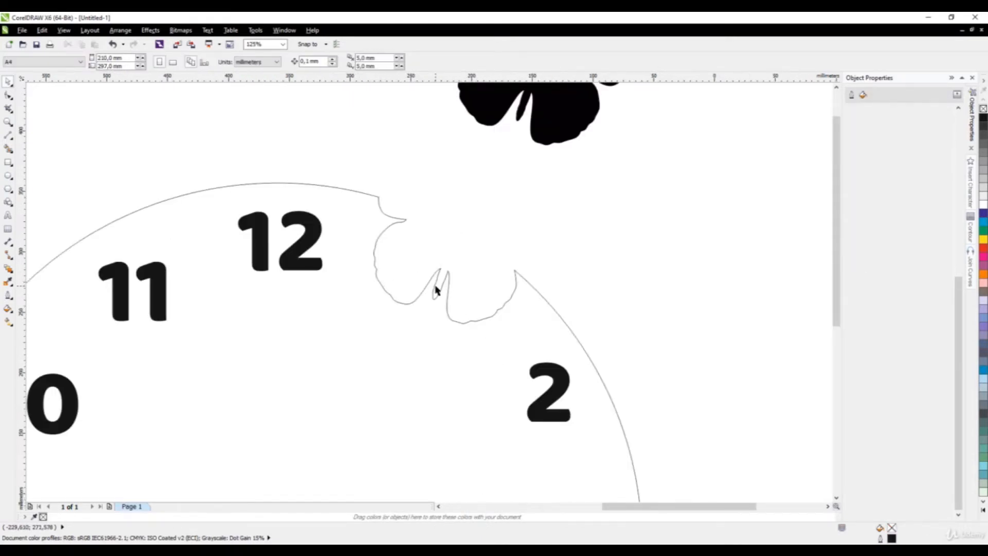
# - Move the remaining butterfly just above the rim cutout and give it a Hairline outline with no fill
pyautogui.moveTo(495, 203); pyautogui.dragTo(473, 248)
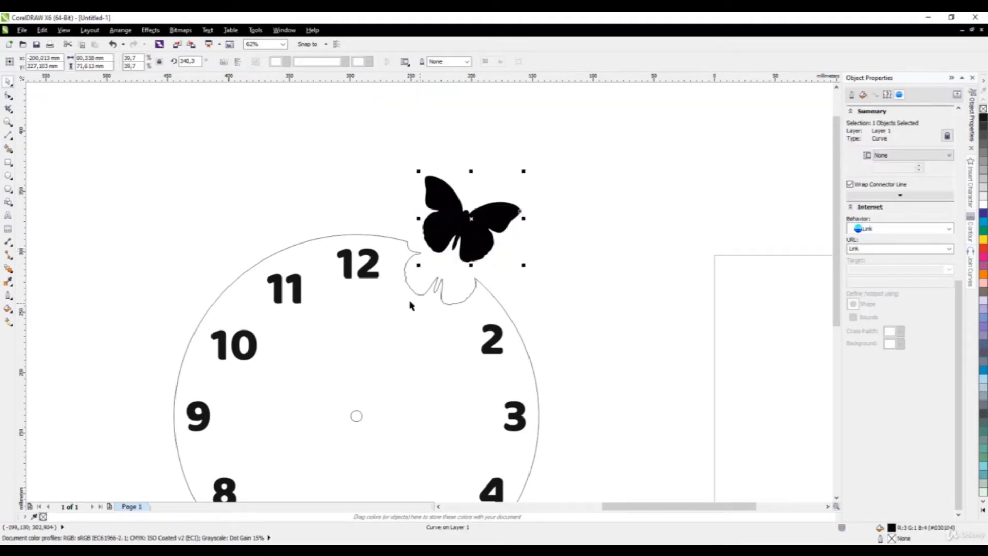
pyautogui.click(852, 94)
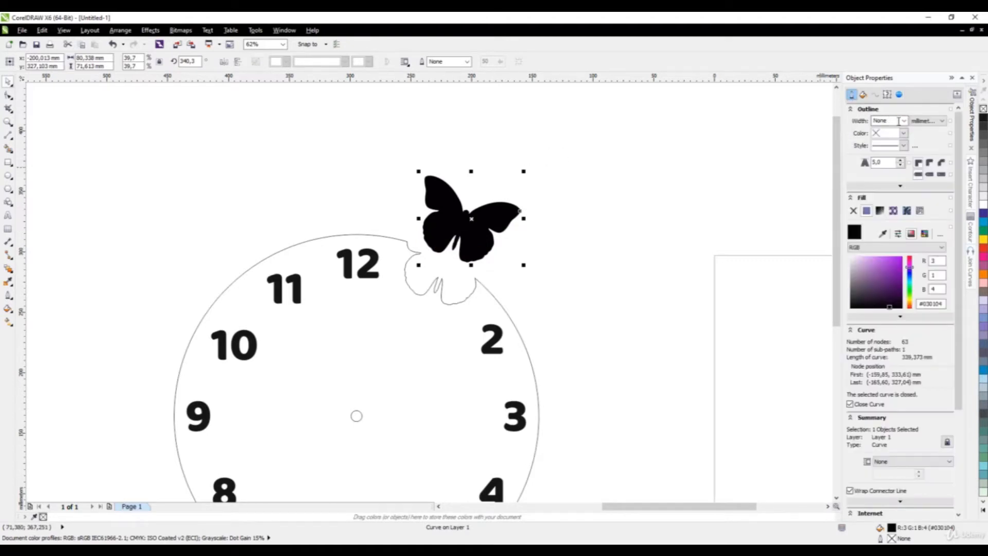
pyautogui.click(905, 121)
pyautogui.click(883, 137)
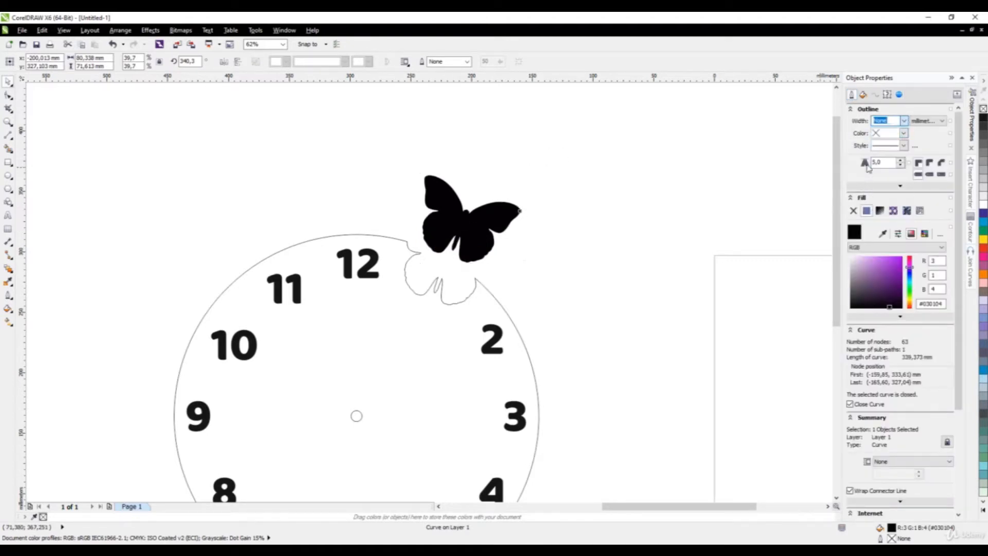
pyautogui.click(853, 211)
pyautogui.click(605, 237)
pyautogui.scroll(-2, 559, 183)
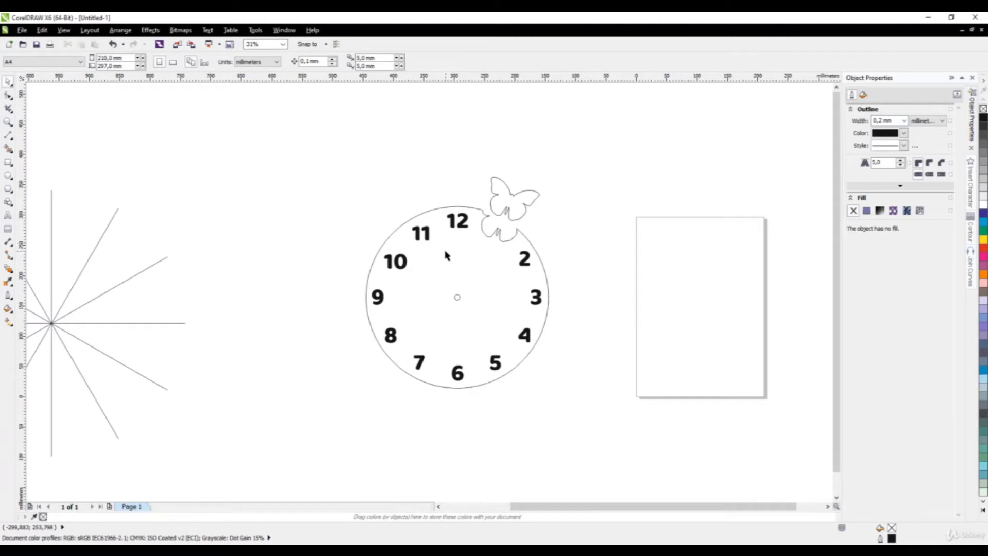
# - Add two smaller rotated butterfly copies inside the face, one below the 12 and one about 44 mm wide beside the 2
pyautogui.scroll(2, 446, 255)
pyautogui.click(578, 165)
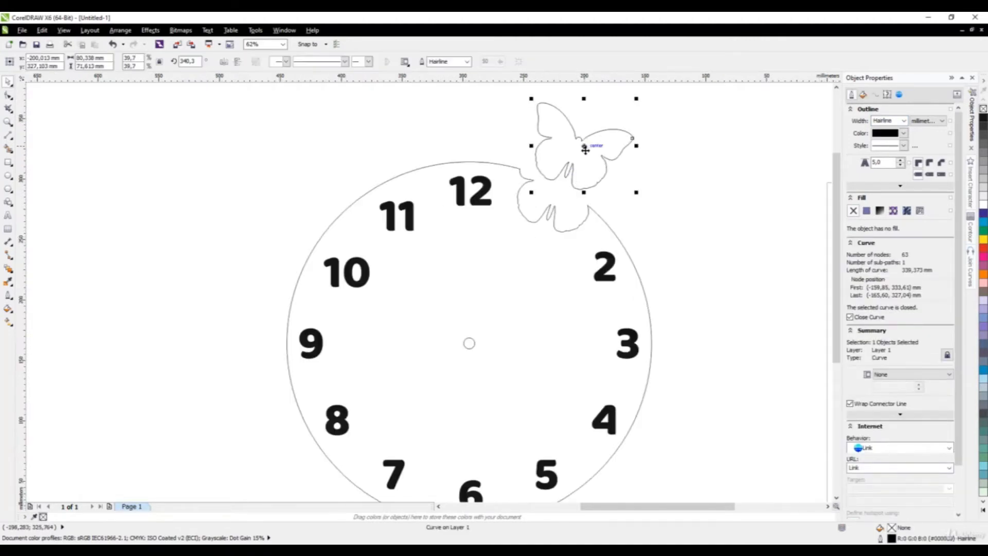
pyautogui.moveTo(585, 150); pyautogui.dragTo(538, 292)
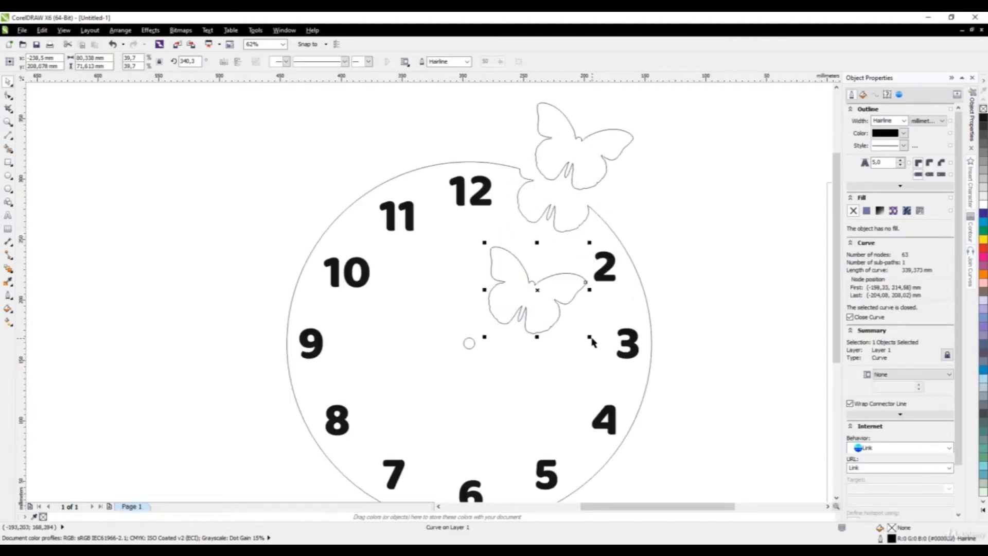
pyautogui.moveTo(591, 338); pyautogui.dragTo(471, 320)
pyautogui.click(551, 288)
pyautogui.moveTo(472, 280); pyautogui.dragTo(472, 280)
pyautogui.moveTo(496, 230); pyautogui.dragTo(509, 218)
pyautogui.scroll(-1, 466, 296)
pyautogui.click(540, 155)
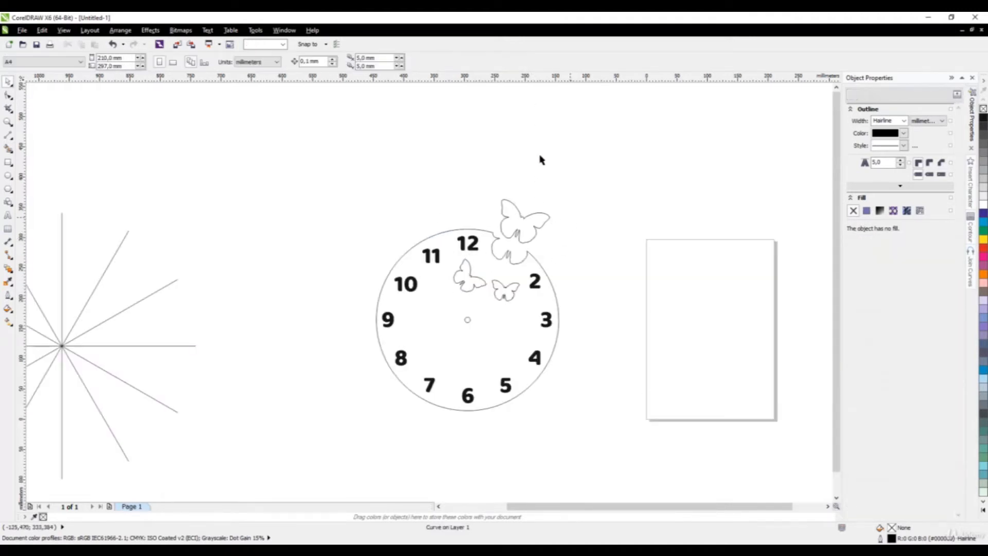
# - Copy the outlined butterfly above the clock, rotate the copy nearly upright and scale it to about 35%
pyautogui.scroll(1, 541, 152)
pyautogui.moveTo(489, 293); pyautogui.dragTo(451, 192)
pyautogui.rightClick(451, 192)
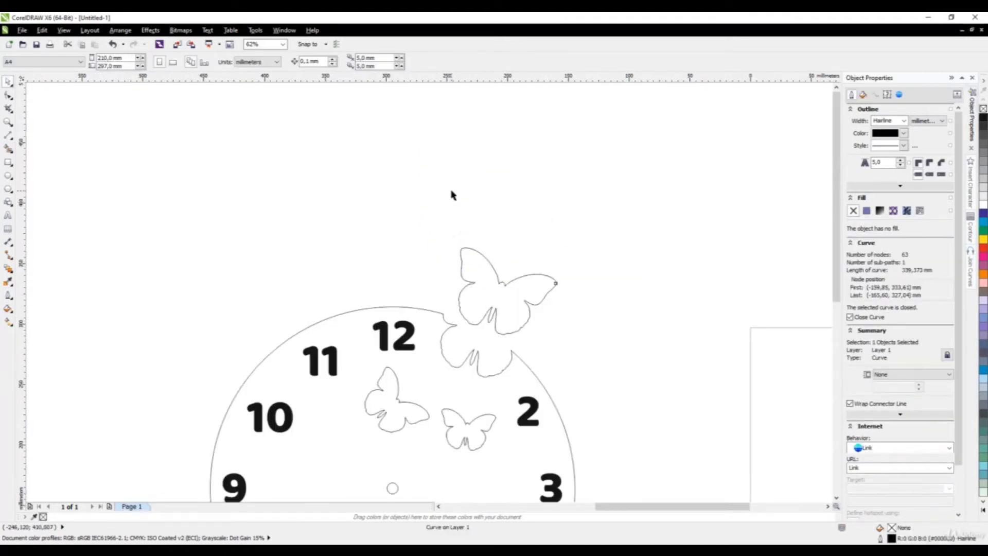
pyautogui.click(481, 216)
pyautogui.moveTo(522, 239); pyautogui.dragTo(542, 233)
pyautogui.moveTo(521, 150); pyautogui.dragTo(509, 159)
# - Copy the upper butterfly to its right, rotate the copy to about 323° and enlarge it to about 92 mm wide
pyautogui.moveTo(459, 200); pyautogui.dragTo(590, 185)
pyautogui.rightClick(590, 184)
pyautogui.click(602, 192)
pyautogui.moveTo(640, 222); pyautogui.dragTo(619, 249)
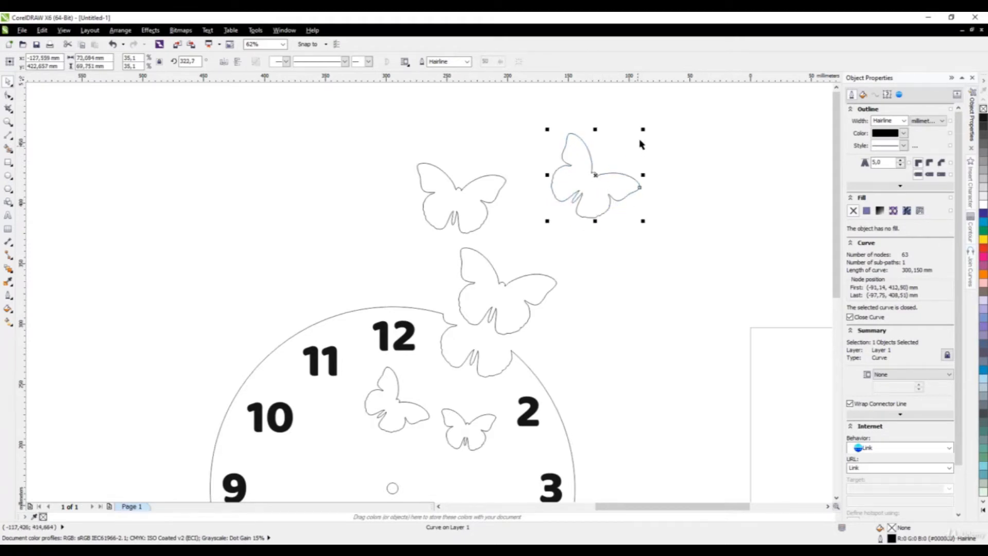
pyautogui.moveTo(643, 130); pyautogui.dragTo(667, 107)
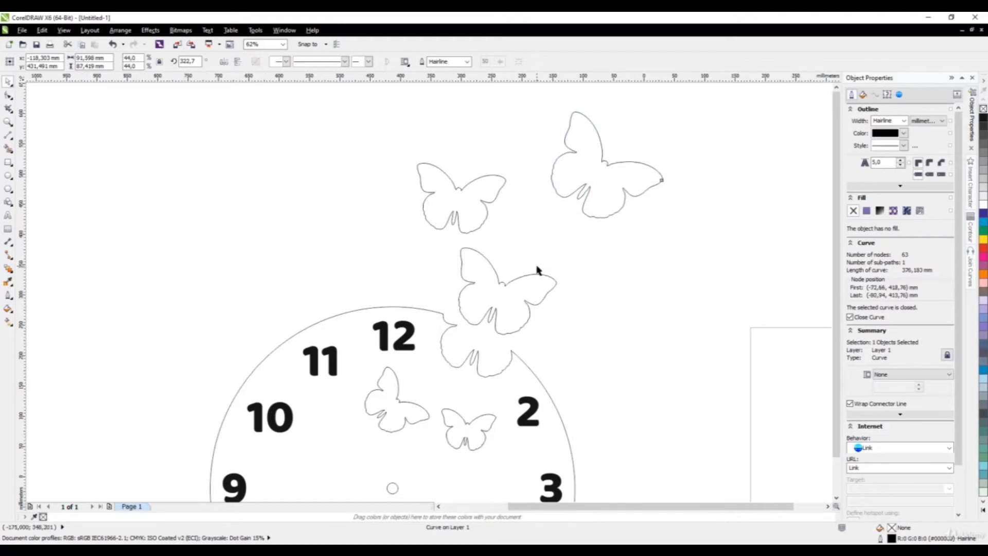
pyautogui.scroll(-1, 535, 267)
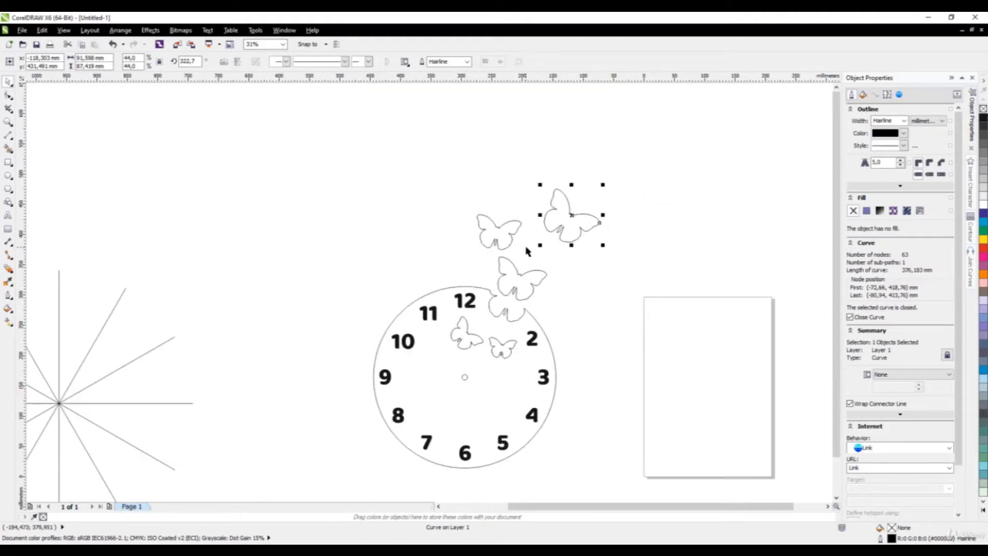
# - Move the largest upper butterfly about 14 mm left and 24 mm down, closer to the other butterflies
pyautogui.scroll(1, 527, 251)
pyautogui.click(612, 206)
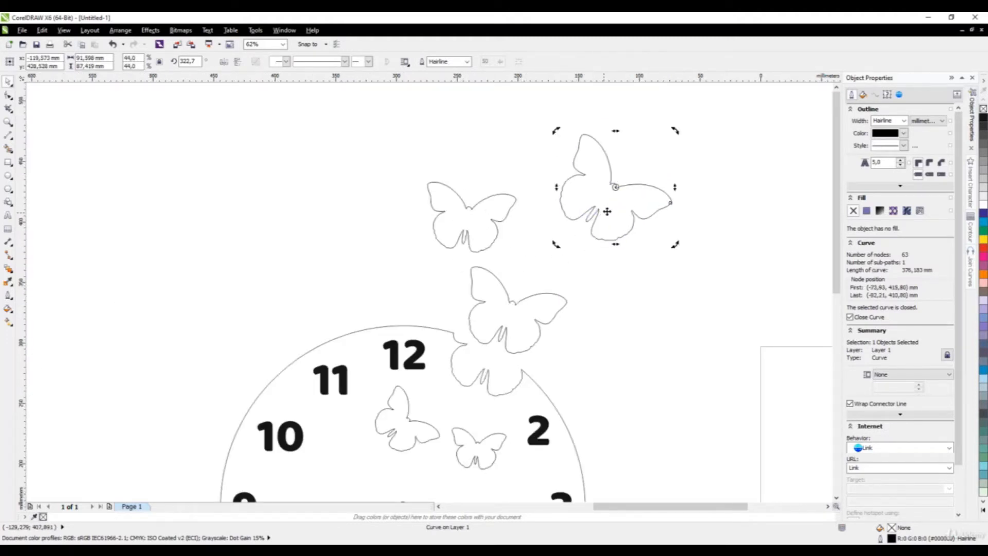
pyautogui.click(607, 212)
pyautogui.moveTo(606, 221); pyautogui.dragTo(582, 237)
pyautogui.scroll(-2, 504, 205)
pyautogui.scroll(1, 473, 265)
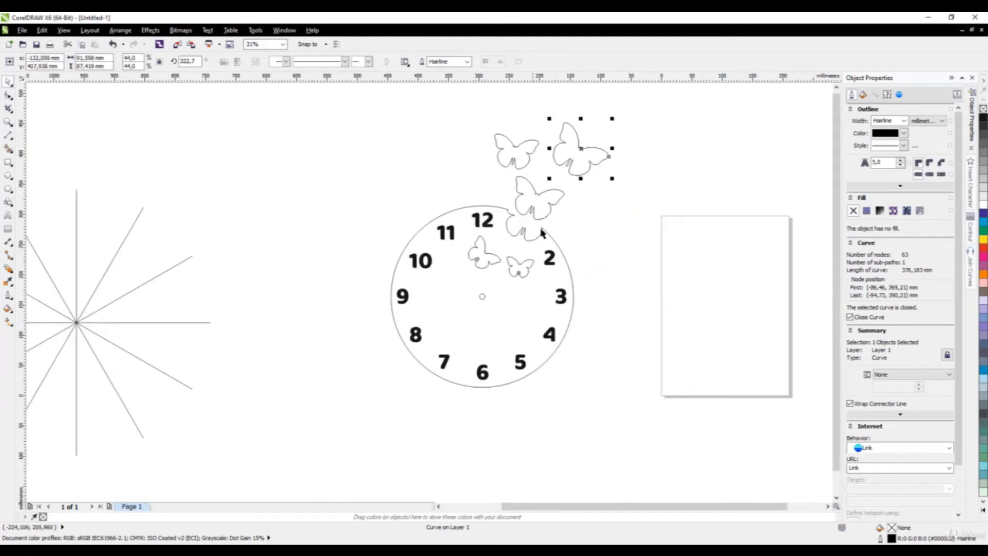
# - Examine the small butterfly beside the 2 and the overall butterfly arrangement around the clock face
pyautogui.click(518, 263)
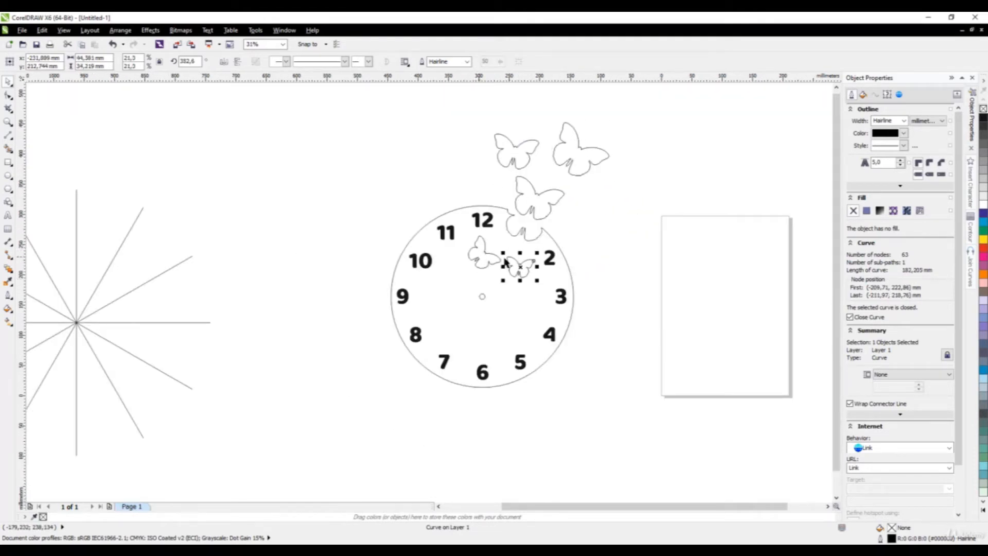
pyautogui.scroll(1, 520, 264)
pyautogui.scroll(-1, 463, 355)
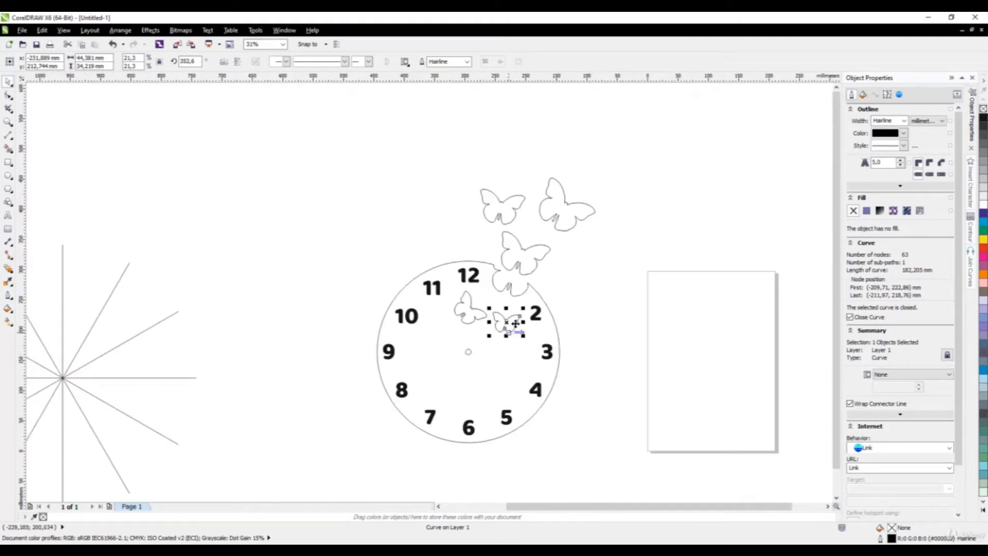
pyautogui.scroll(1, 489, 345)
pyautogui.scroll(-1, 453, 261)
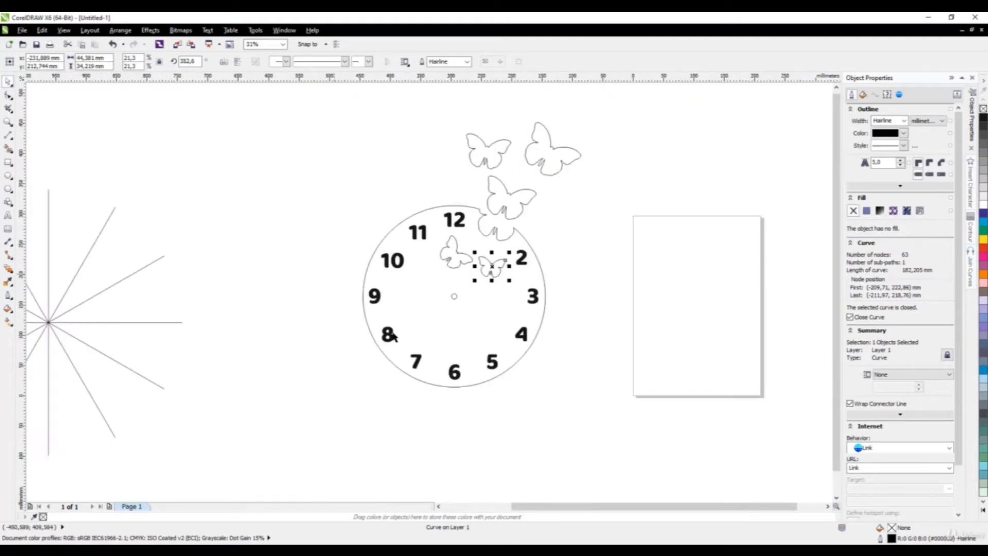
pyautogui.scroll(2, 493, 269)
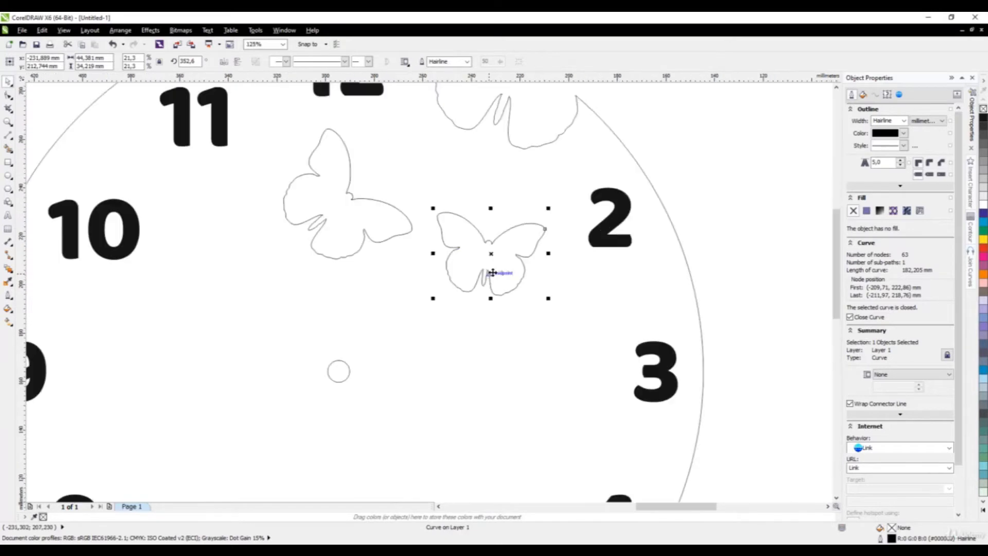
pyautogui.scroll(-2, 470, 252)
pyautogui.scroll(2, 472, 251)
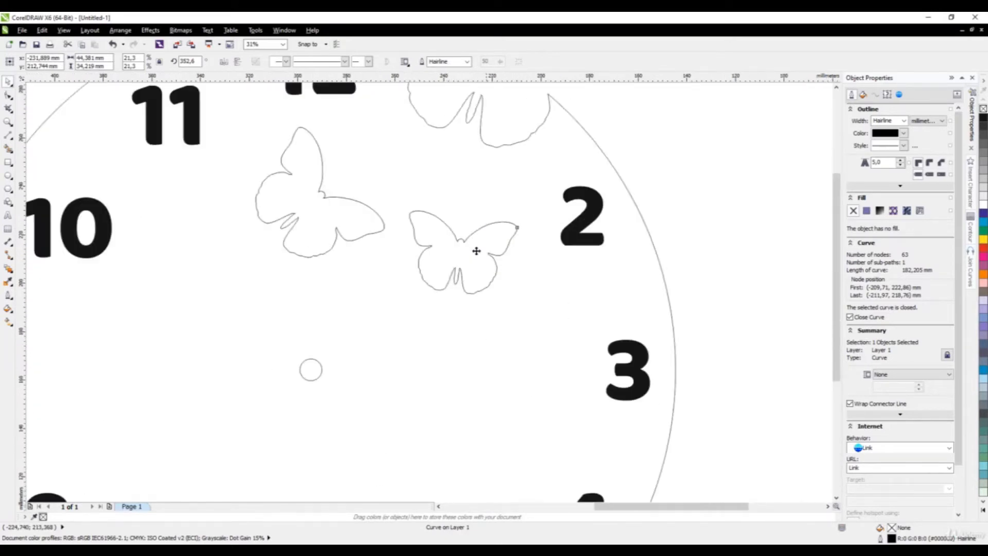
pyautogui.scroll(-1, 474, 250)
pyautogui.scroll(1, 470, 257)
pyautogui.scroll(-2, 452, 273)
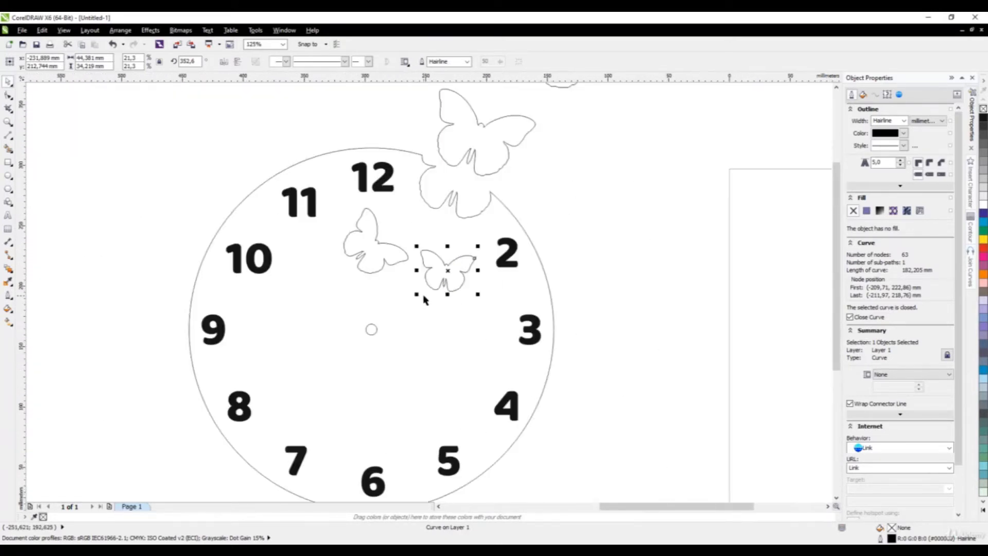
pyautogui.scroll(-1, 437, 298)
pyautogui.scroll(1, 432, 293)
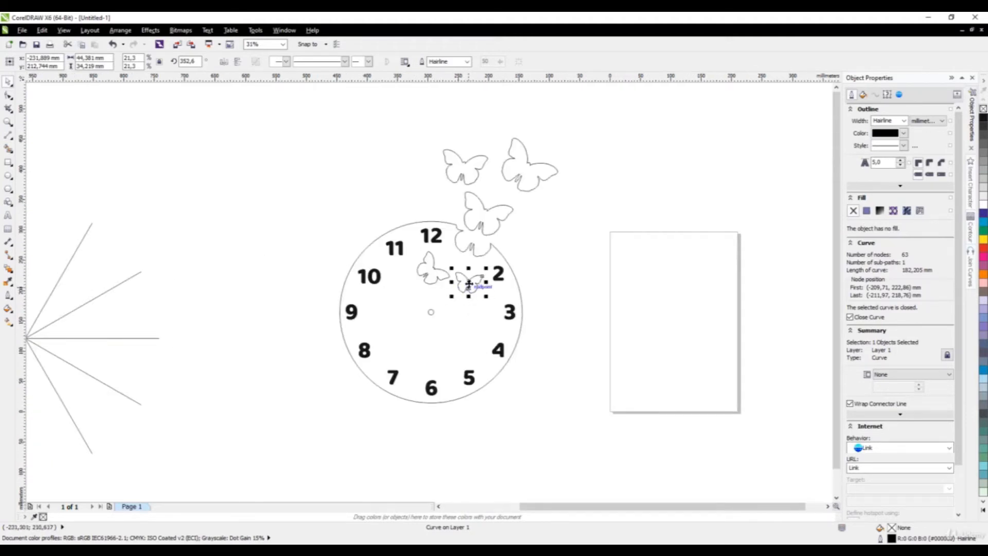
# - Try moving the small butterfly inside the clock out beyond the two upper butterflies, and undo the move
pyautogui.moveTo(467, 281); pyautogui.dragTo(562, 141)
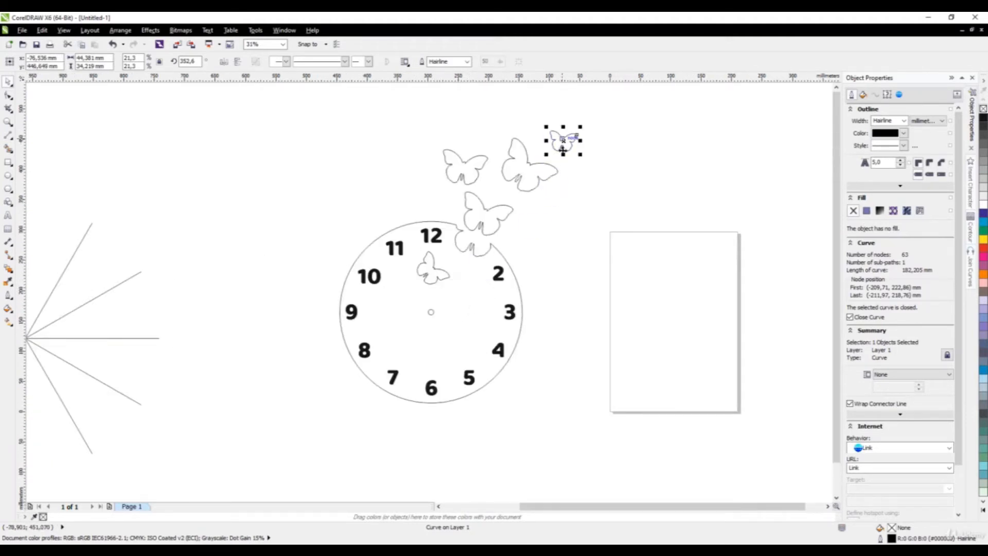
pyautogui.hotkey('ctrl', 'z')
pyautogui.press('Escape')
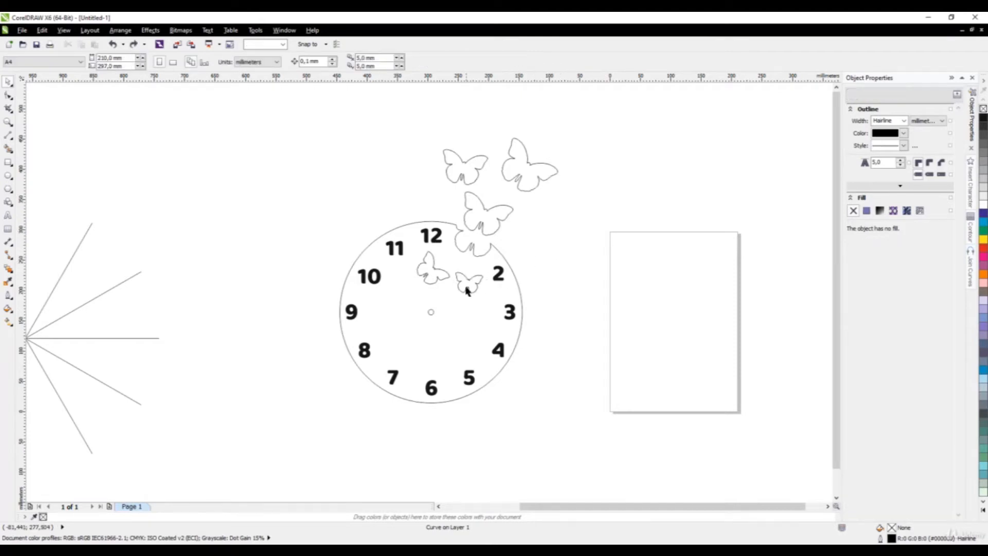
pyautogui.scroll(1, 460, 276)
pyautogui.scroll(-1, 458, 276)
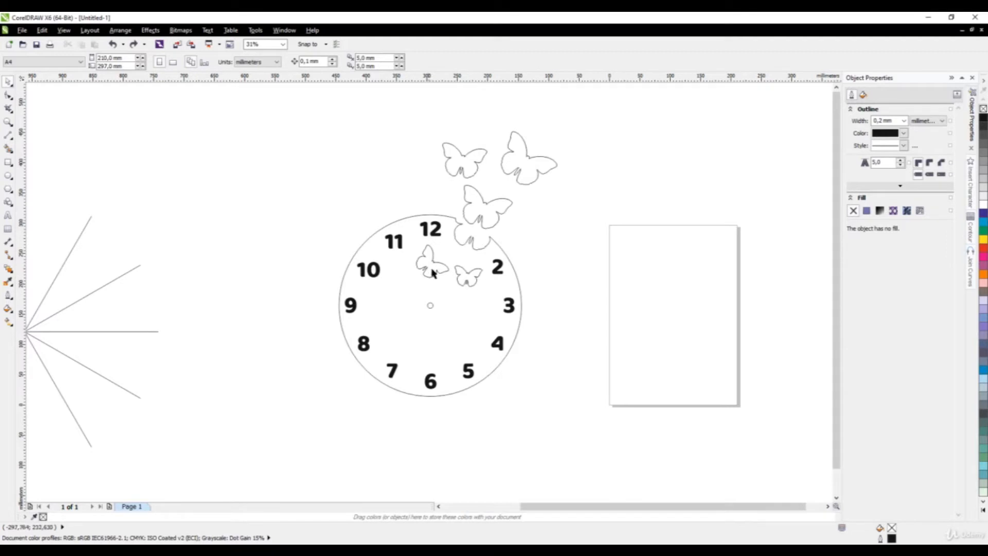
# - Move the whole clock face with its numerals and butterflies about 19 mm right and 68 mm up
pyautogui.scroll(-1, 430, 258)
pyautogui.moveTo(361, 164); pyautogui.dragTo(535, 360)
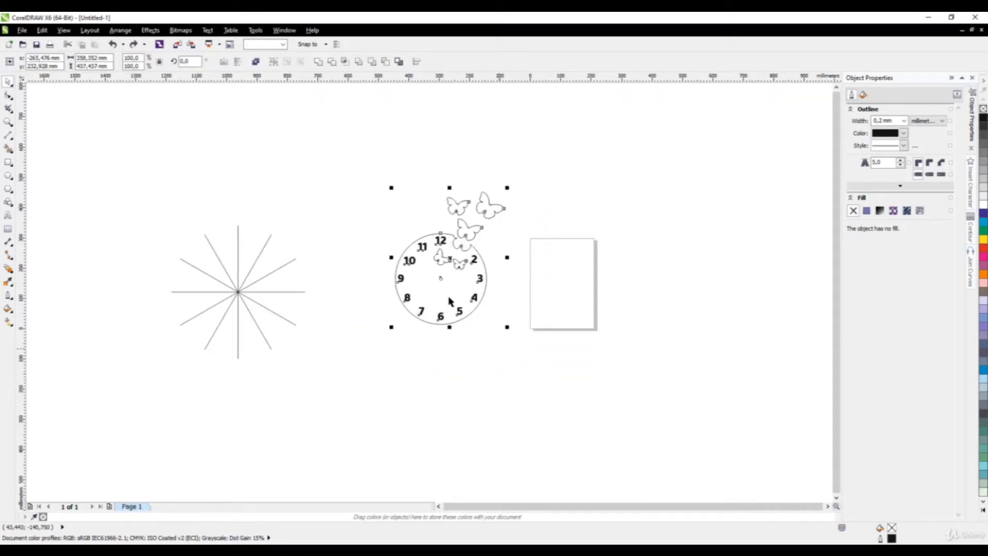
pyautogui.moveTo(444, 285); pyautogui.dragTo(440, 261)
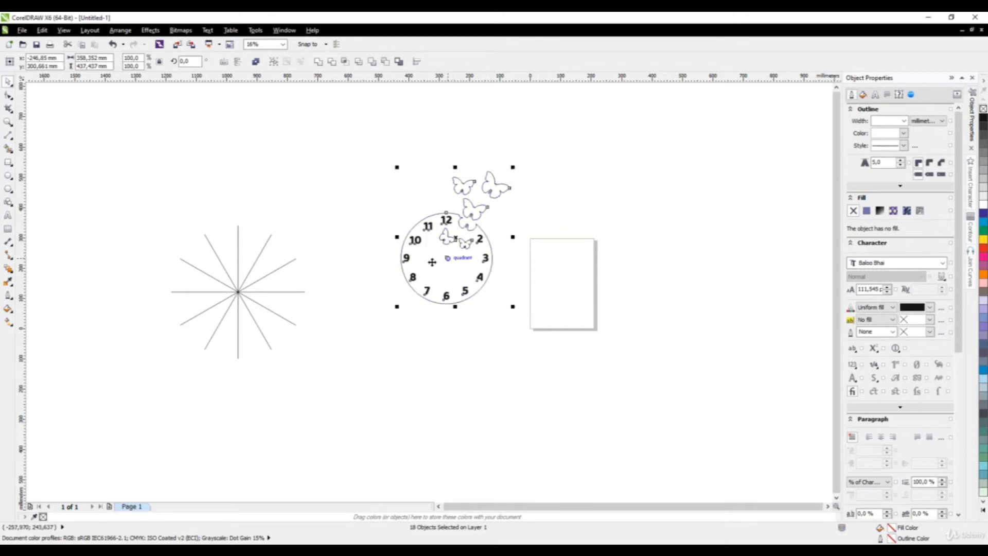
pyautogui.click(381, 327)
# - Draw a thin horizontal rectangle about 38 by 3.4 mm outside the clock, beside the 10
pyautogui.scroll(2, 414, 238)
pyautogui.scroll(-2, 340, 234)
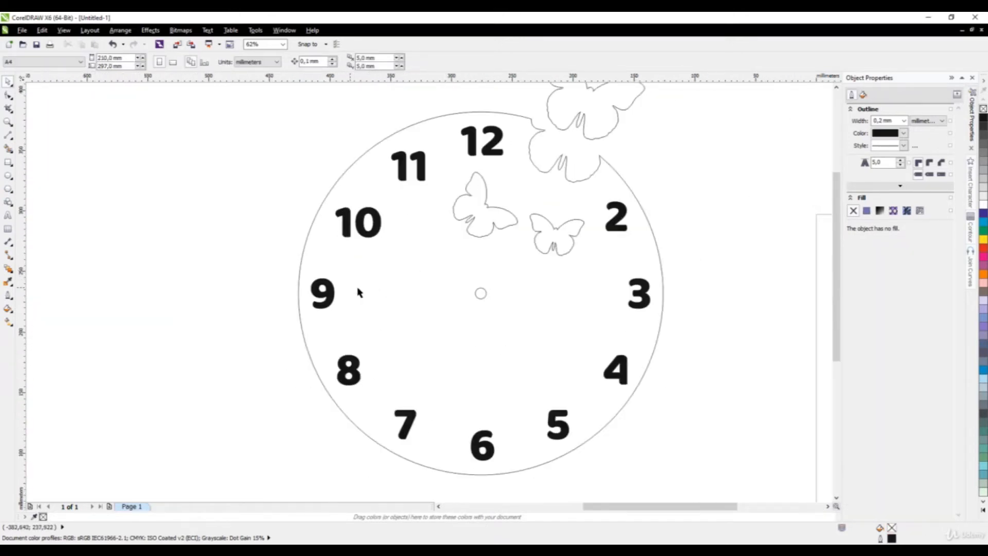
pyautogui.click(8, 162)
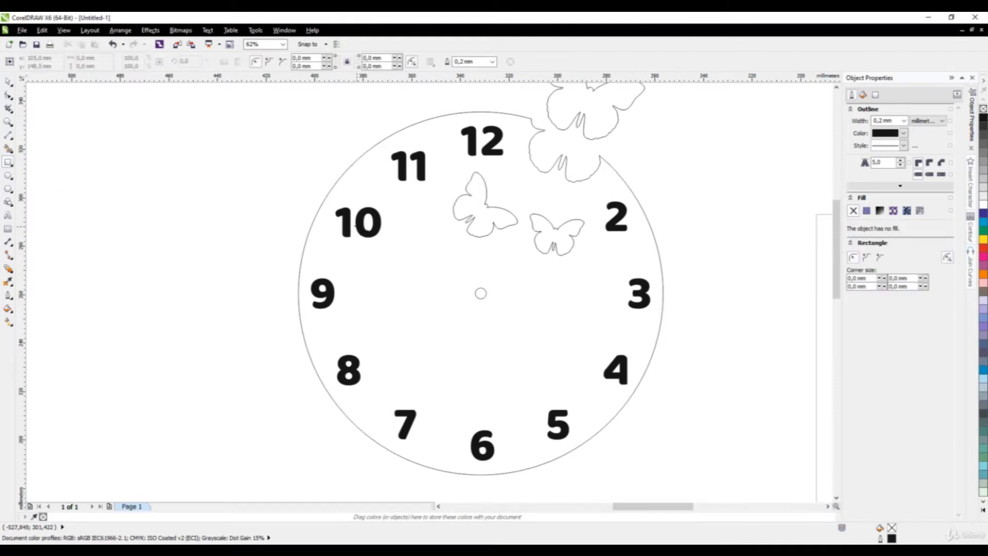
pyautogui.scroll(2, 355, 224)
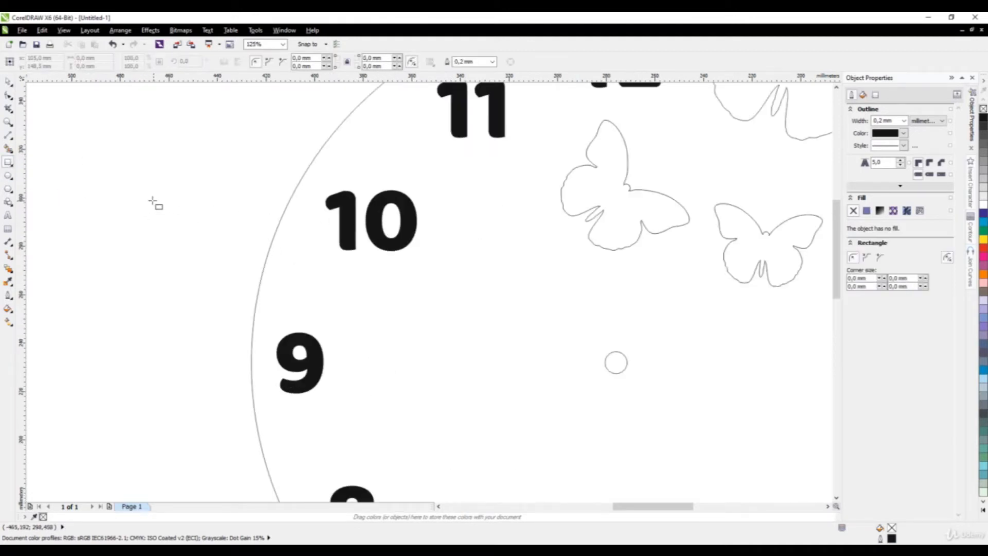
pyautogui.moveTo(151, 199); pyautogui.dragTo(244, 207)
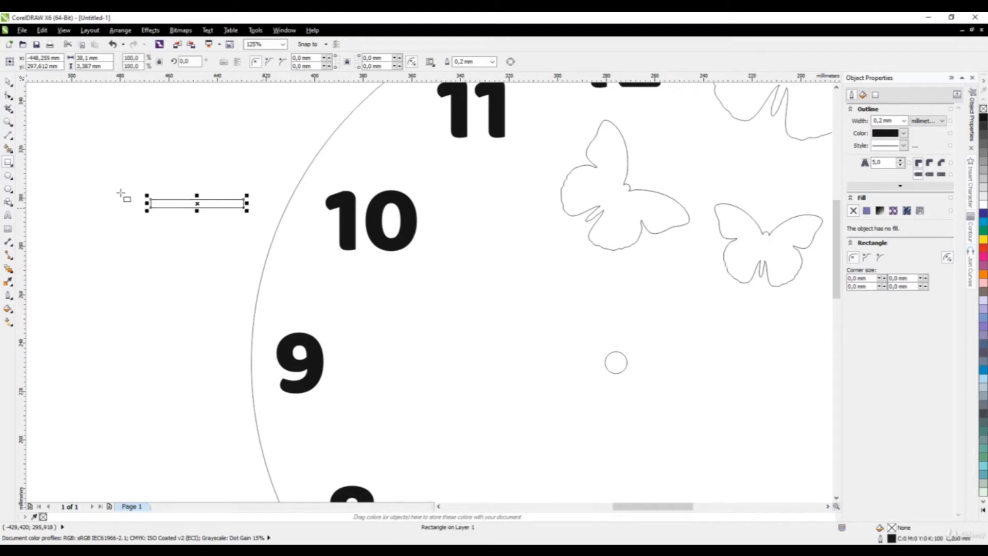
# - Set the thin rectangle's height to 1.5 mm, scaling its width proportionally
pyautogui.click(101, 65)
pyautogui.write('1')
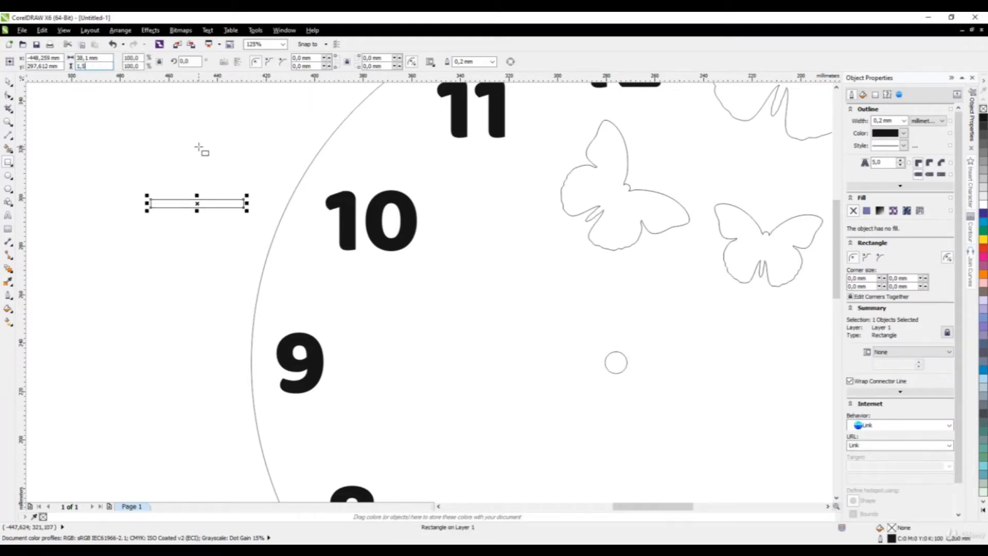
pyautogui.write(',5')
pyautogui.press('Return')
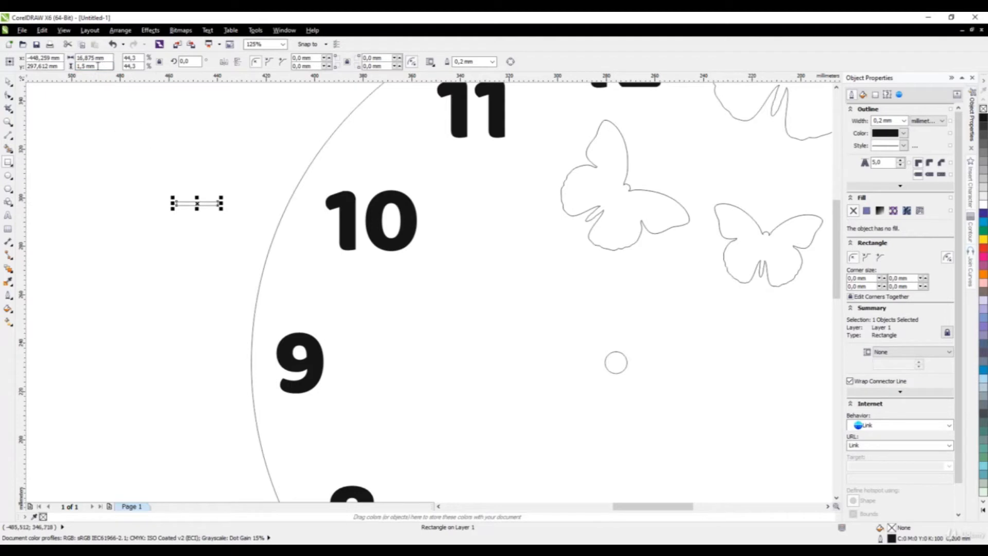
# - Set the rectangle's height to 2 mm with proportional width and move it across the middle of the 10's zero
pyautogui.click(98, 66)
pyautogui.write('2')
pyautogui.press('Return')
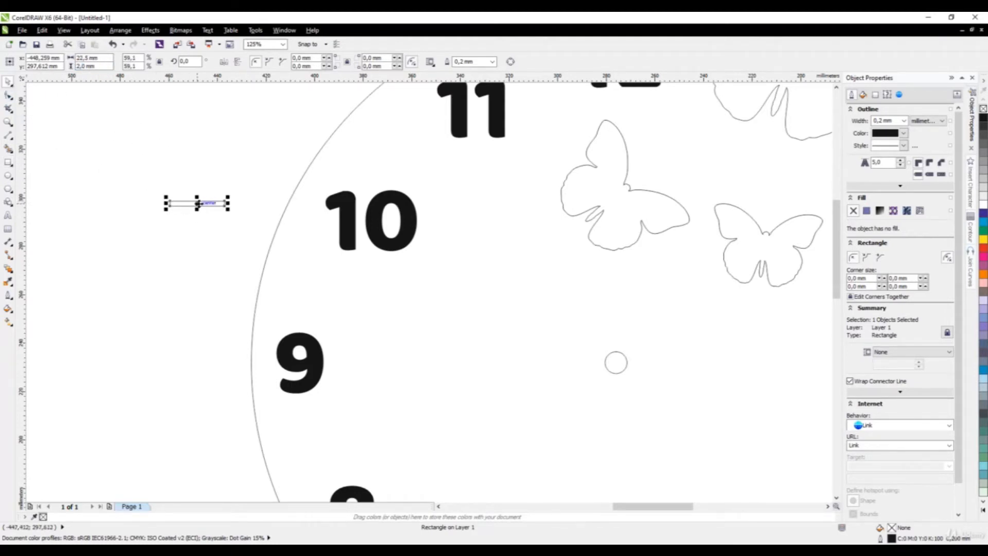
pyautogui.moveTo(199, 203); pyautogui.dragTo(392, 220)
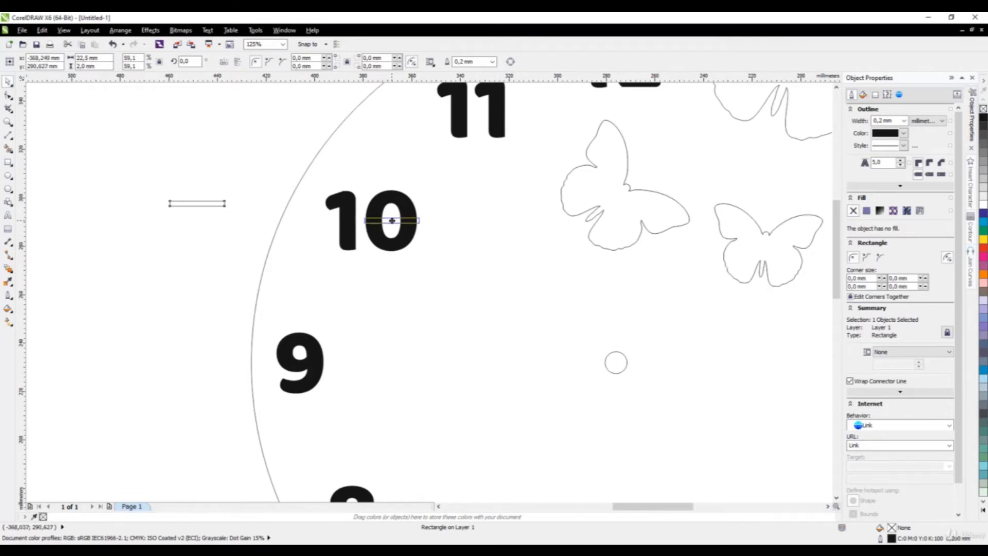
pyautogui.moveTo(392, 220); pyautogui.dragTo(392, 220)
pyautogui.scroll(2, 392, 220)
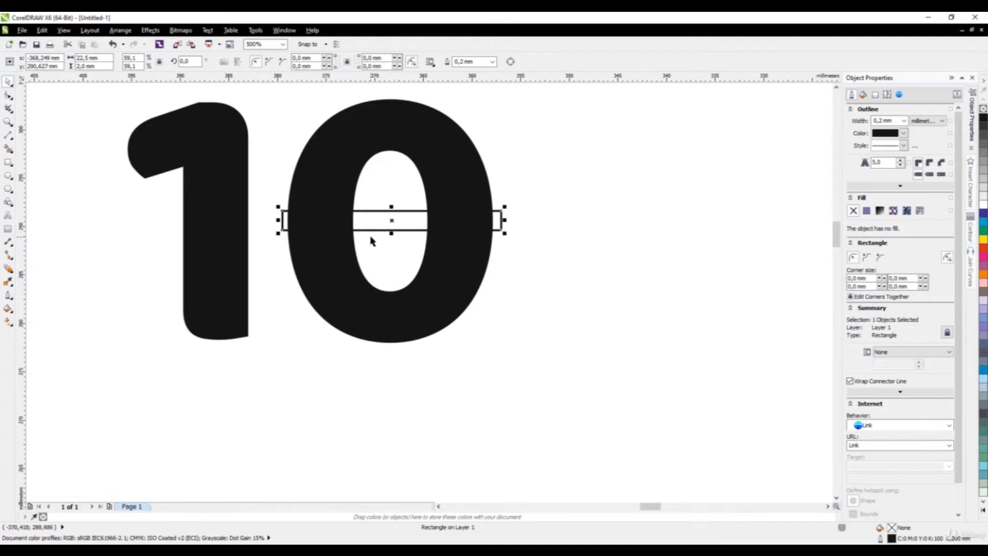
# - Cut the thin rectangle out of the numeral 10 with Back Minus Front
pyautogui.scroll(-2, 372, 241)
pyautogui.moveTo(199, 181); pyautogui.dragTo(453, 295)
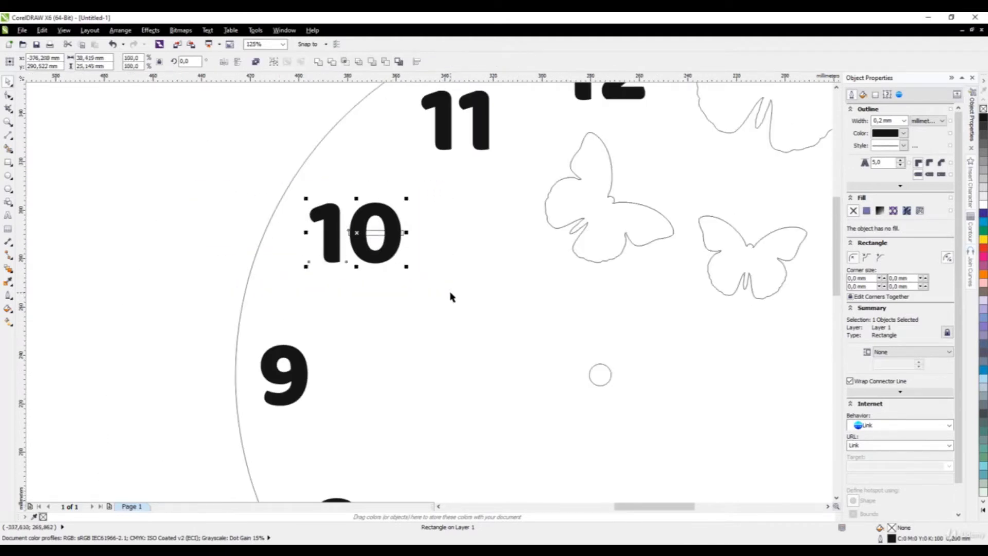
pyautogui.click(385, 63)
pyautogui.click(150, 235)
# - Examine the split zero of the 10 and the enclosed holes in the 9 and the other numerals
pyautogui.scroll(2, 366, 236)
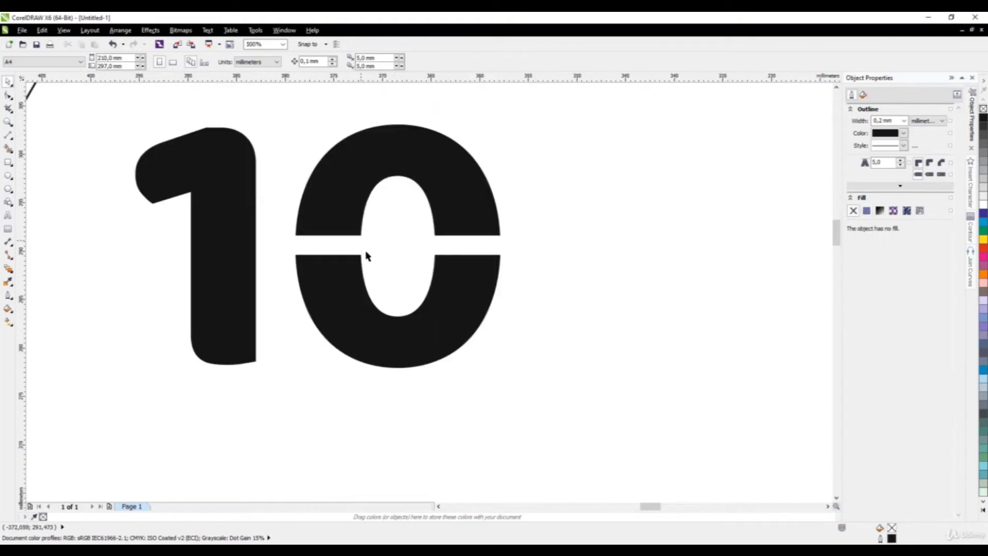
pyautogui.scroll(-1, 376, 236)
pyautogui.scroll(-1, 383, 237)
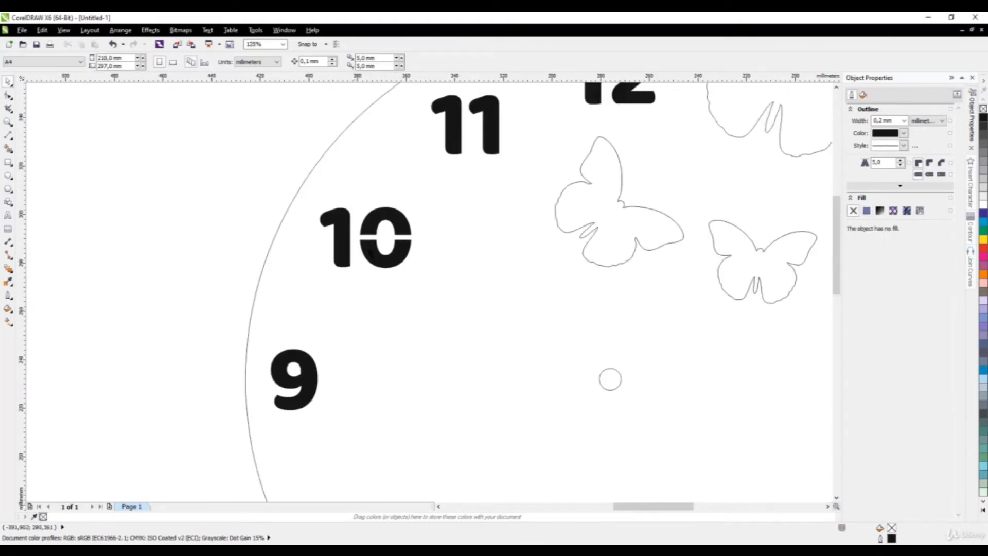
pyautogui.scroll(-1, 345, 167)
pyautogui.scroll(2, 320, 292)
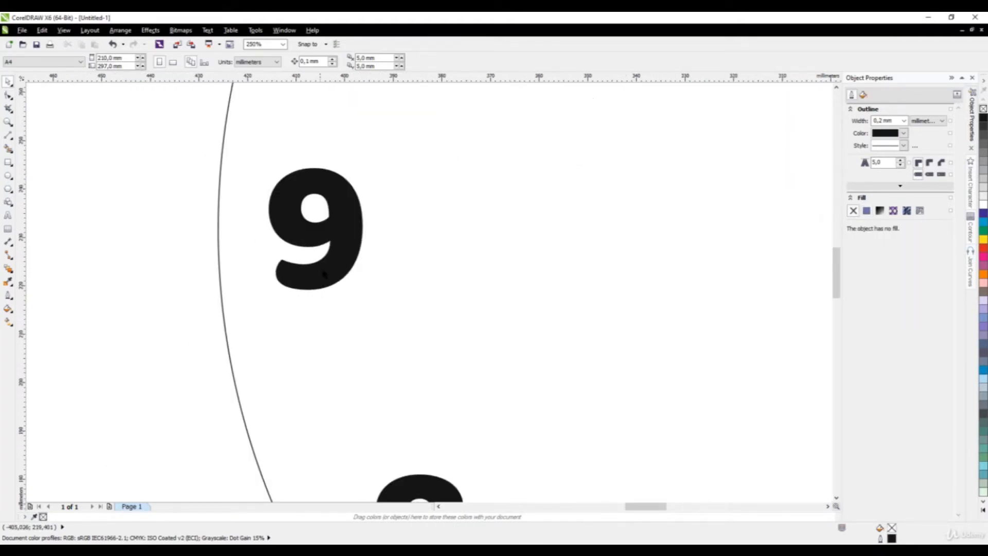
pyautogui.scroll(-2, 322, 277)
pyautogui.scroll(1, 323, 273)
pyautogui.scroll(-1, 309, 252)
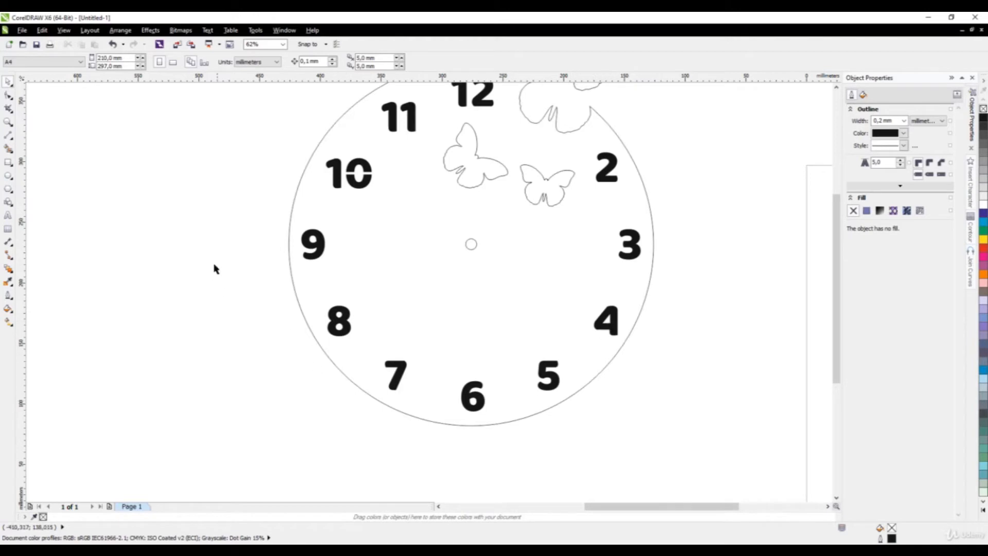
# - Draw a horizontal rectangle about 34 mm wide outside the clock beside the 9 and set its height to 2 mm
pyautogui.click(8, 162)
pyautogui.scroll(2, 282, 253)
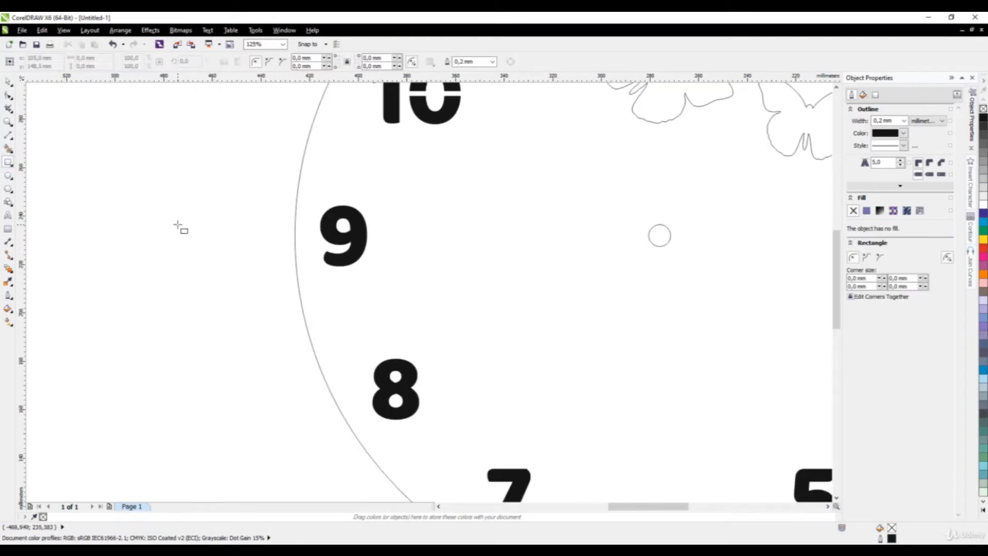
pyautogui.moveTo(177, 225); pyautogui.dragTo(261, 235)
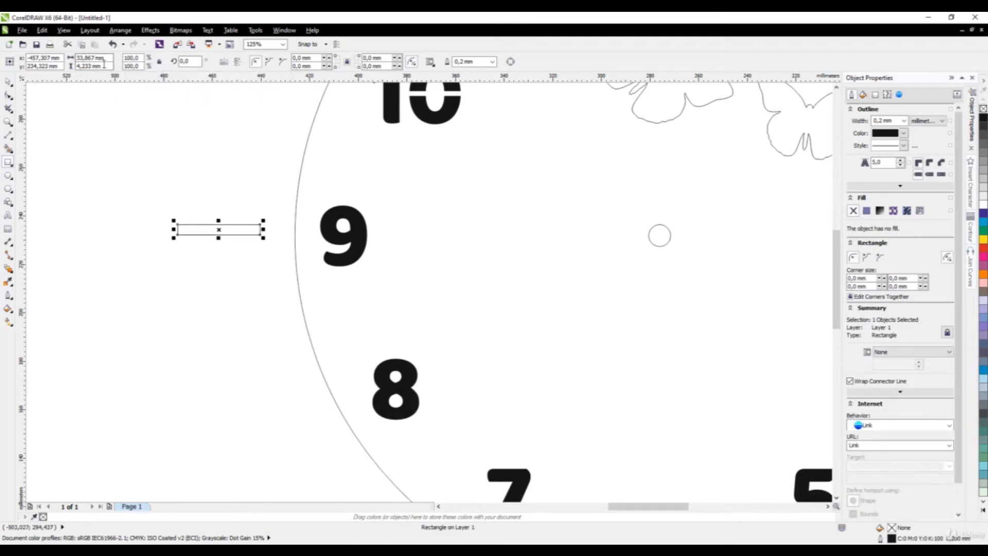
pyautogui.doubleClick(105, 65)
pyautogui.write('2')
pyautogui.press('Return')
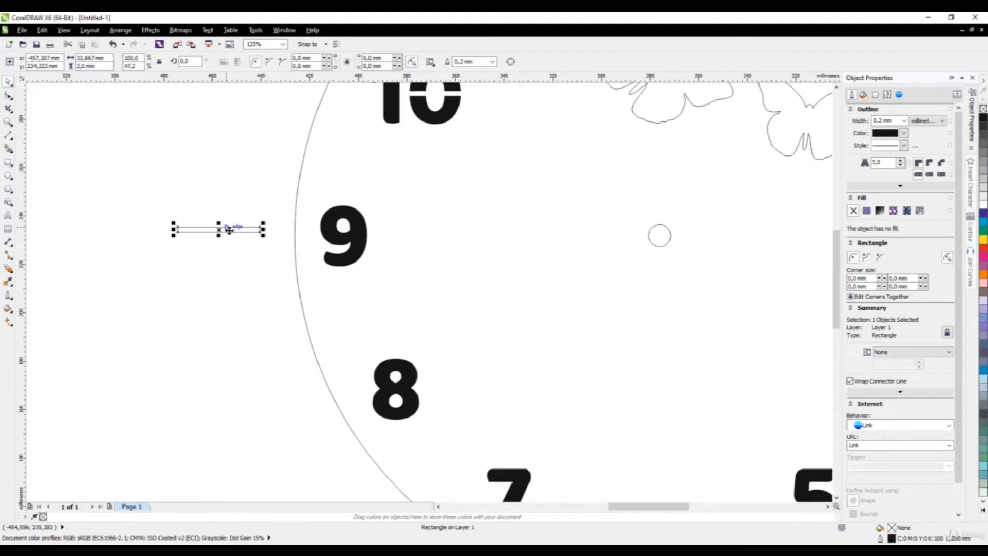
# - Move the 2 mm strip across the enclosed hole of the 9
pyautogui.scroll(2, 223, 226)
pyautogui.moveTo(222, 223); pyautogui.dragTo(459, 217)
pyautogui.scroll(-2, 368, 165)
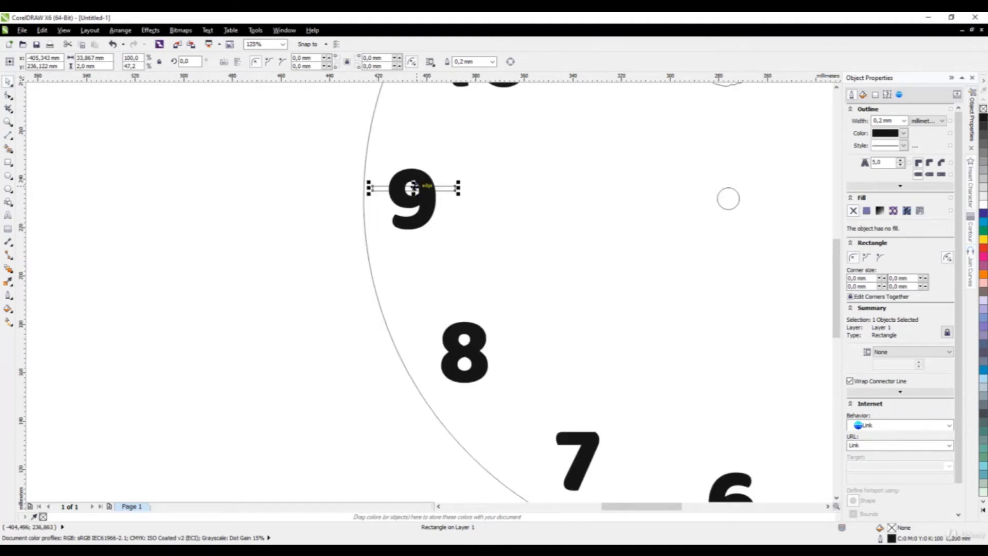
# - Copy the strip onto the 8, placing one copy across its upper hole and another across its lower hole
pyautogui.moveTo(413, 188); pyautogui.dragTo(466, 339)
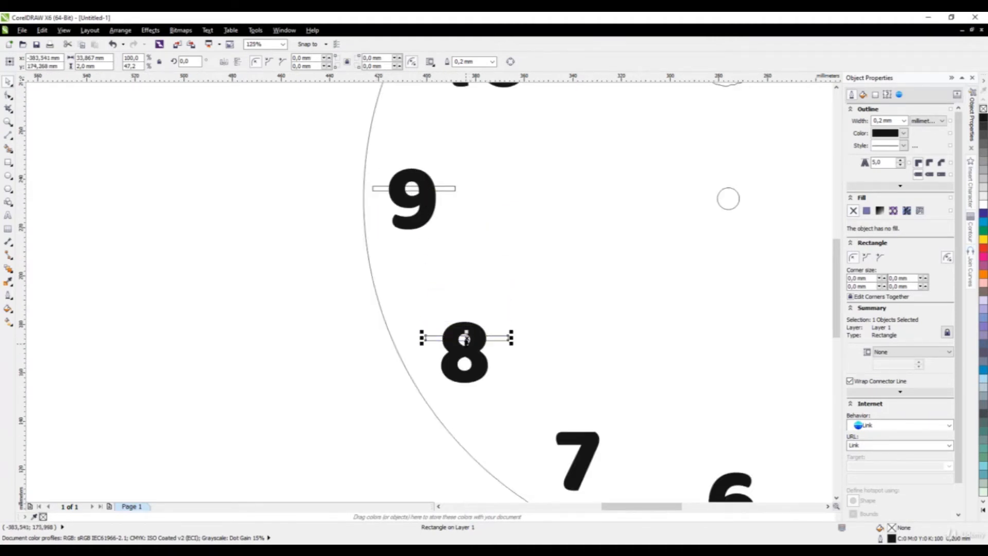
pyautogui.scroll(3, 466, 338)
pyautogui.moveTo(474, 296); pyautogui.dragTo(466, 309)
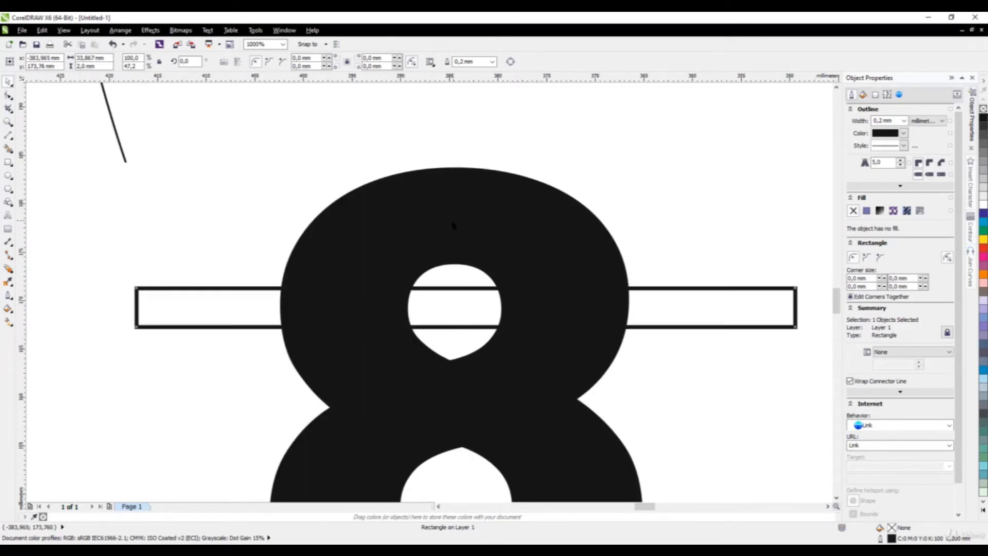
pyautogui.scroll(-1, 452, 224)
pyautogui.moveTo(462, 264); pyautogui.dragTo(467, 363)
pyautogui.scroll(-2, 289, 296)
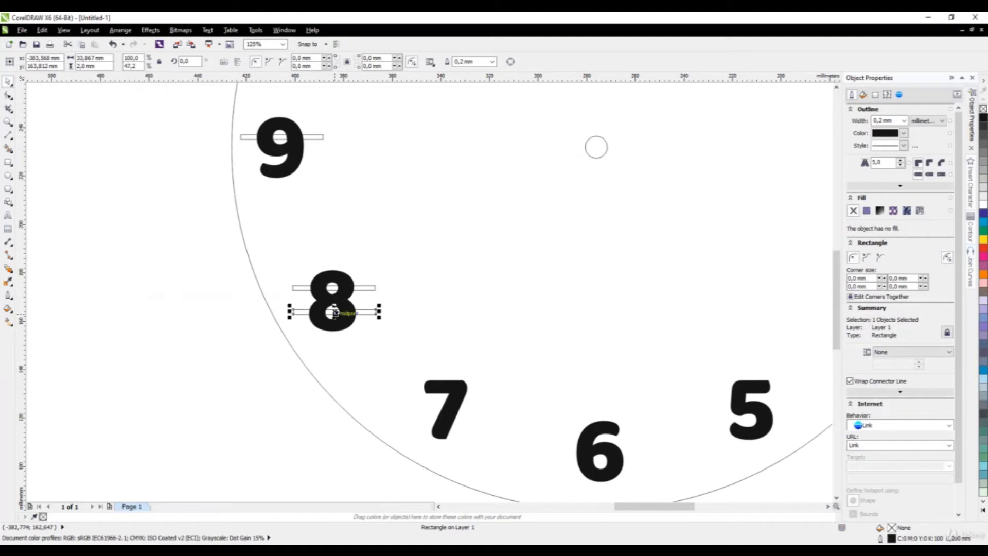
# - Copy the strip across the hole of the 6 and place another copy across the hole of the 4
pyautogui.moveTo(335, 312); pyautogui.dragTo(664, 463)
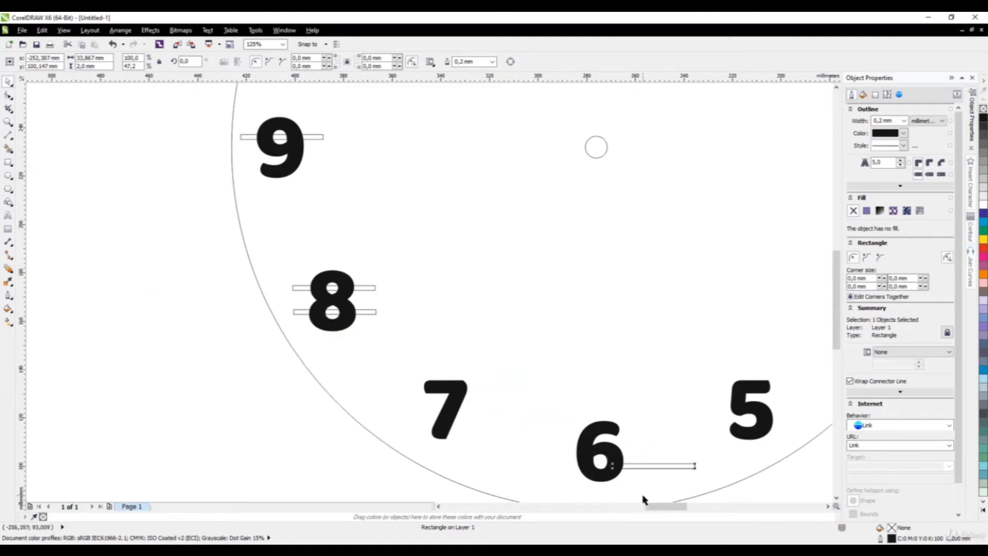
pyautogui.scroll(2, 646, 499)
pyautogui.moveTo(689, 376); pyautogui.dragTo(484, 357)
pyautogui.scroll(-5, 254, 362)
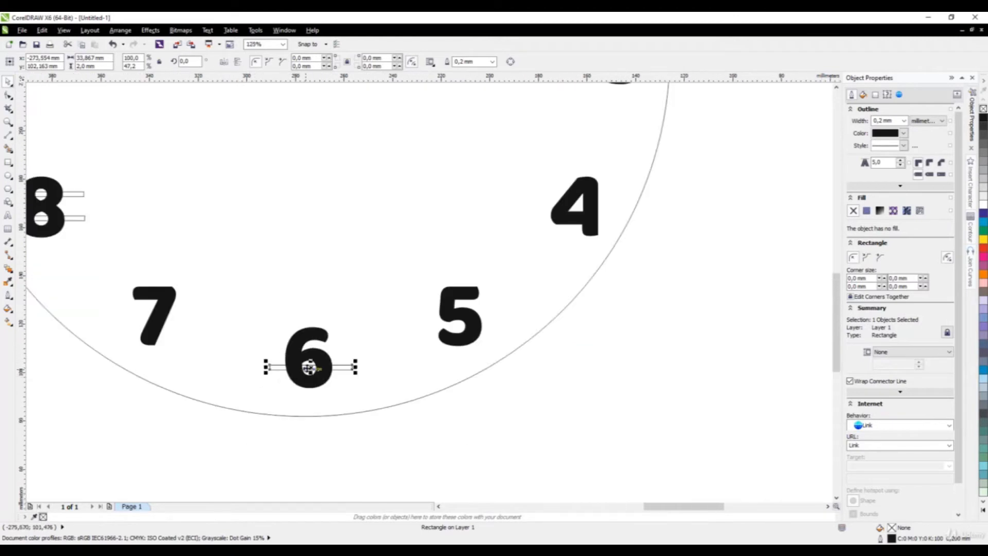
pyautogui.moveTo(558, 208); pyautogui.dragTo(579, 204)
pyautogui.scroll(-2, 523, 373)
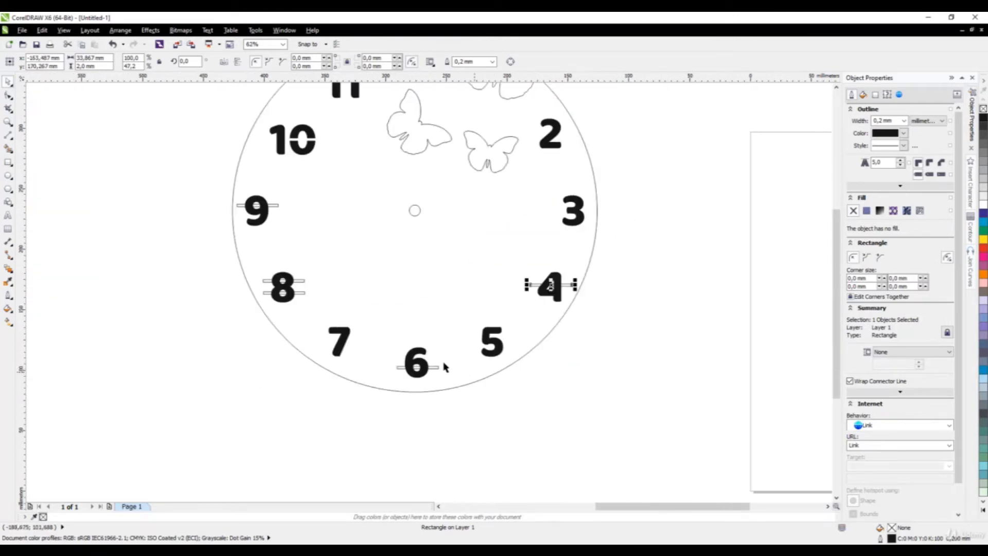
# - Cut the strip out of the numeral 9 with Back Minus Front
pyautogui.moveTo(199, 181); pyautogui.dragTo(321, 246)
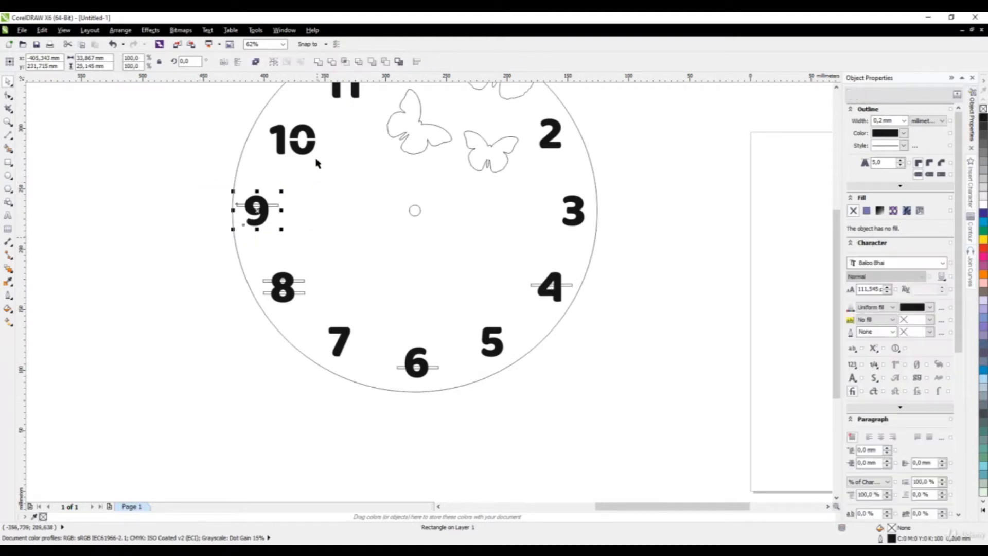
pyautogui.click(385, 61)
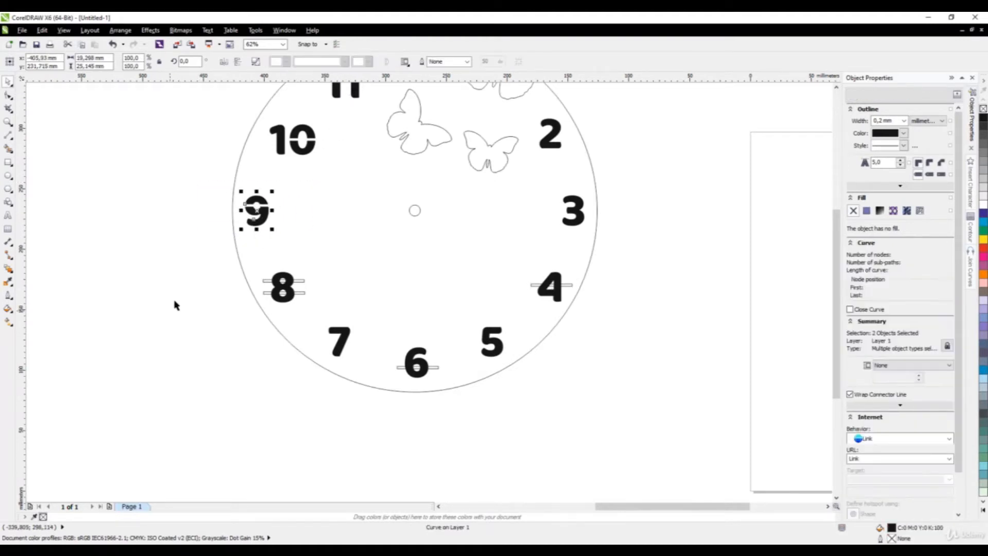
# - Cut the two strips out of the numeral 8 with Back Minus Front
pyautogui.moveTo(205, 245); pyautogui.dragTo(343, 352)
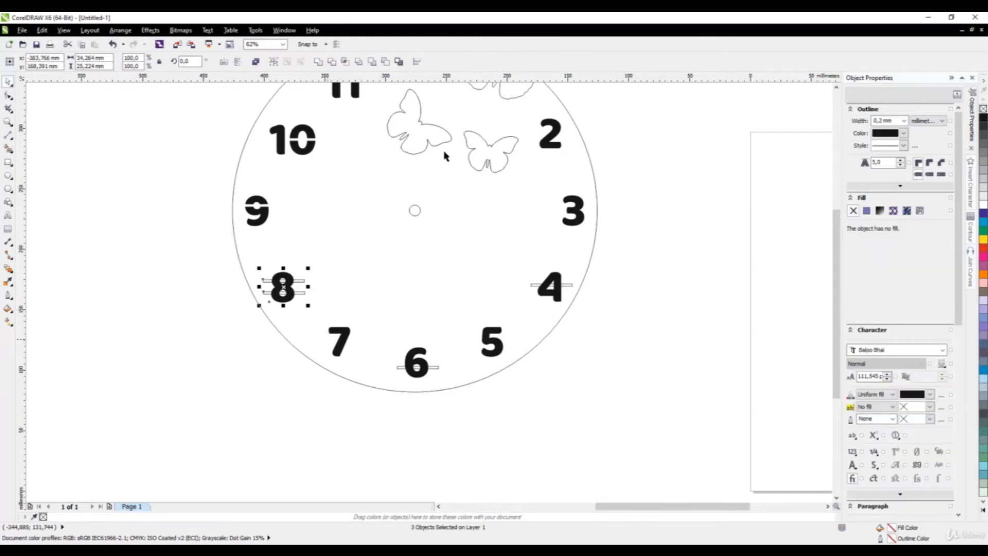
# - Subtract the thin rectangular bars from the clock numerals 8, 6 and 4 to form stencil bridges
pyautogui.click(379, 62)
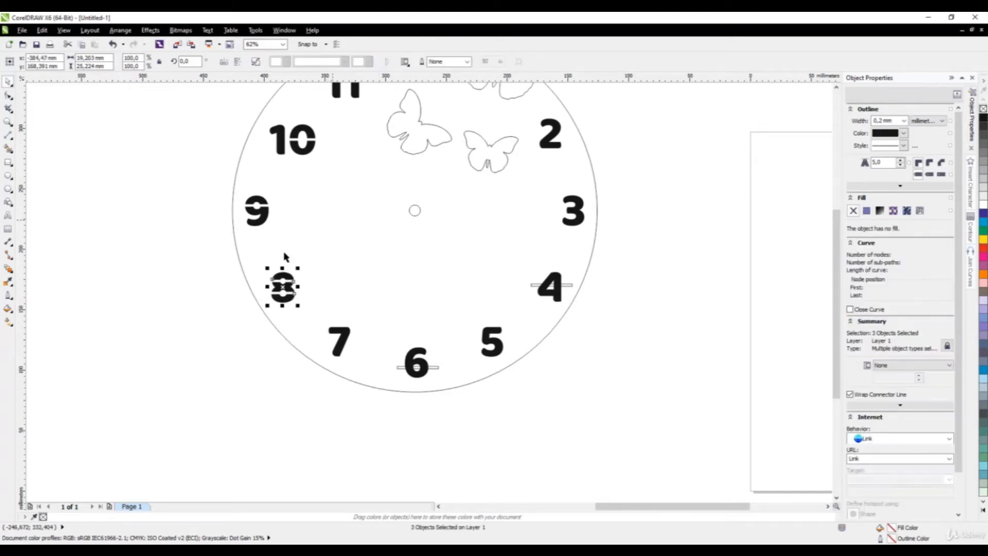
pyautogui.moveTo(449, 428); pyautogui.dragTo(392, 326)
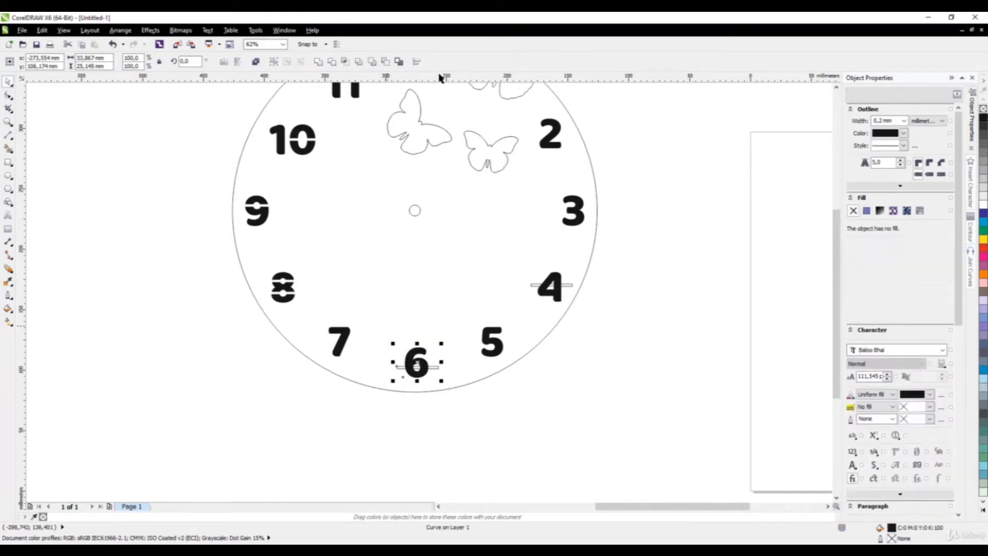
pyautogui.moveTo(593, 314); pyautogui.dragTo(509, 256)
pyautogui.click(379, 62)
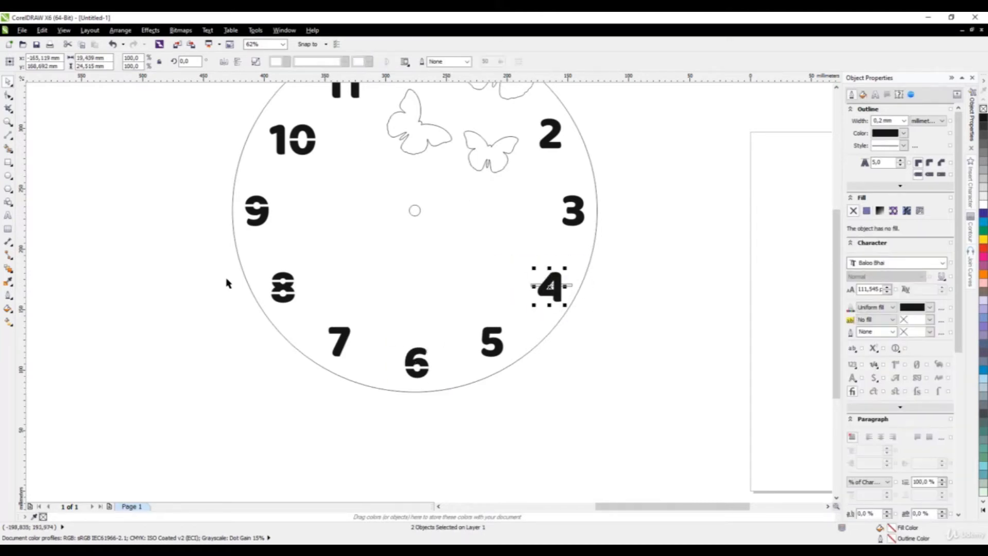
pyautogui.click(212, 335)
pyautogui.scroll(-2, 359, 352)
pyautogui.scroll(-2, 404, 260)
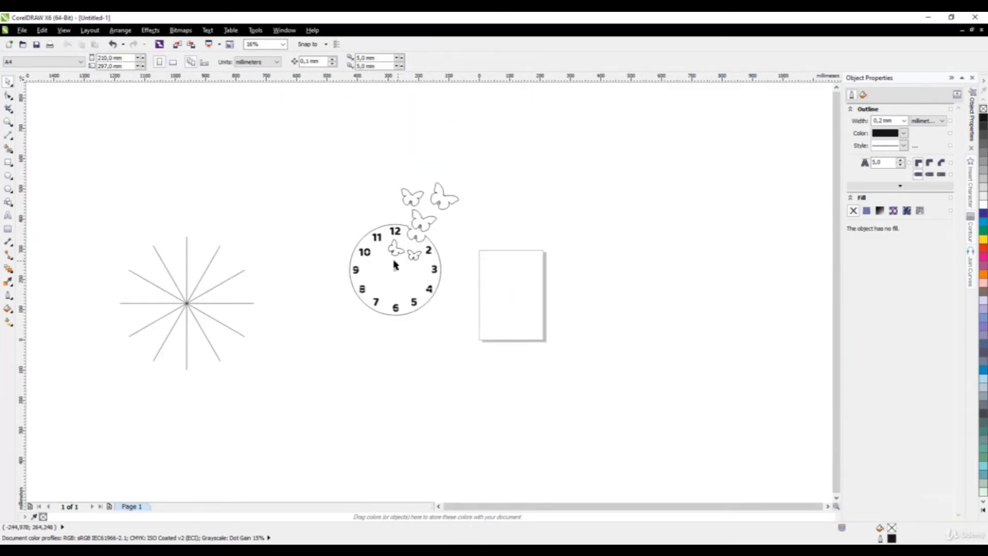
pyautogui.moveTo(311, 148); pyautogui.dragTo(505, 355)
pyautogui.moveTo(325, 167); pyautogui.dragTo(478, 359)
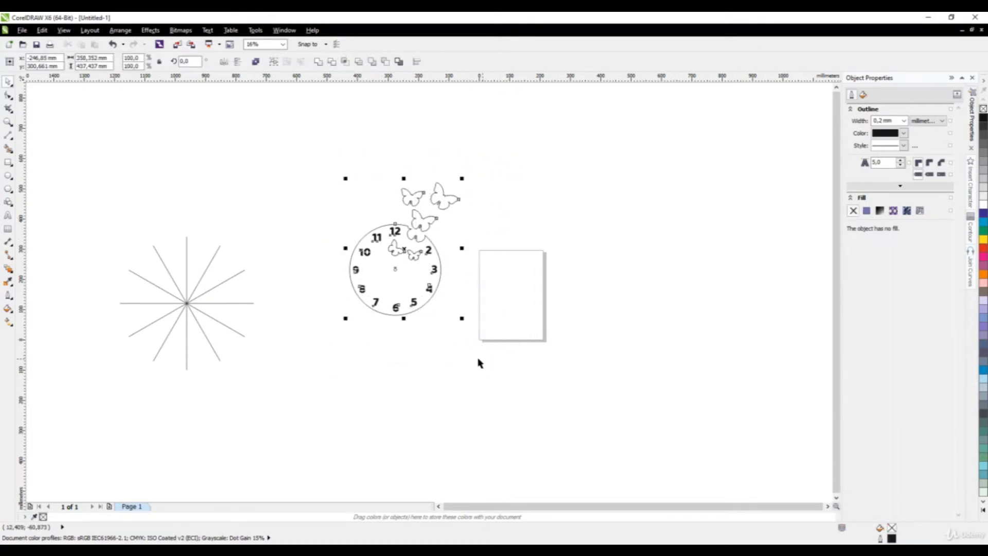
pyautogui.click(474, 360)
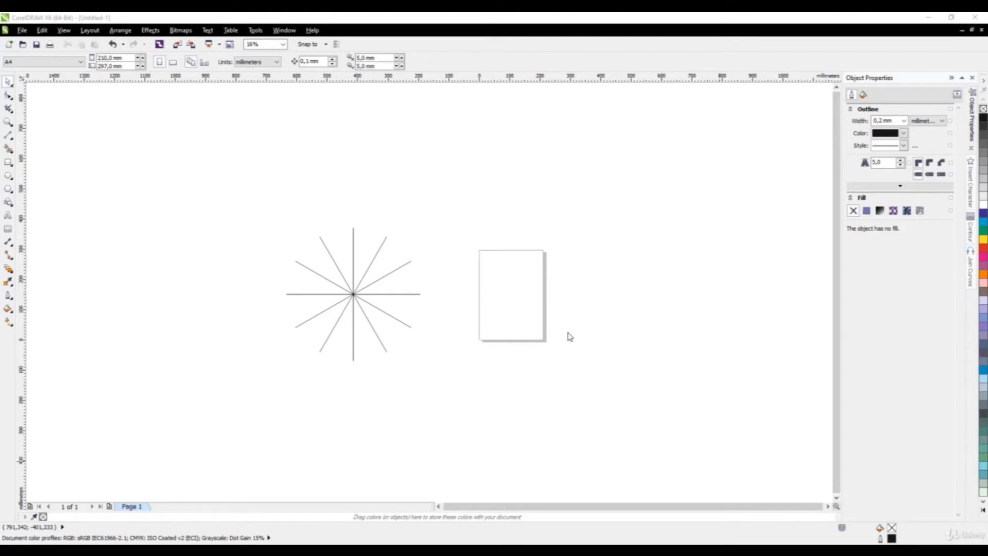
# - Draw a circle about 305 mm in diameter in the empty area beside the page
pyautogui.click(10, 177)
pyautogui.click(31, 173)
pyautogui.scroll(-1, 302, 207)
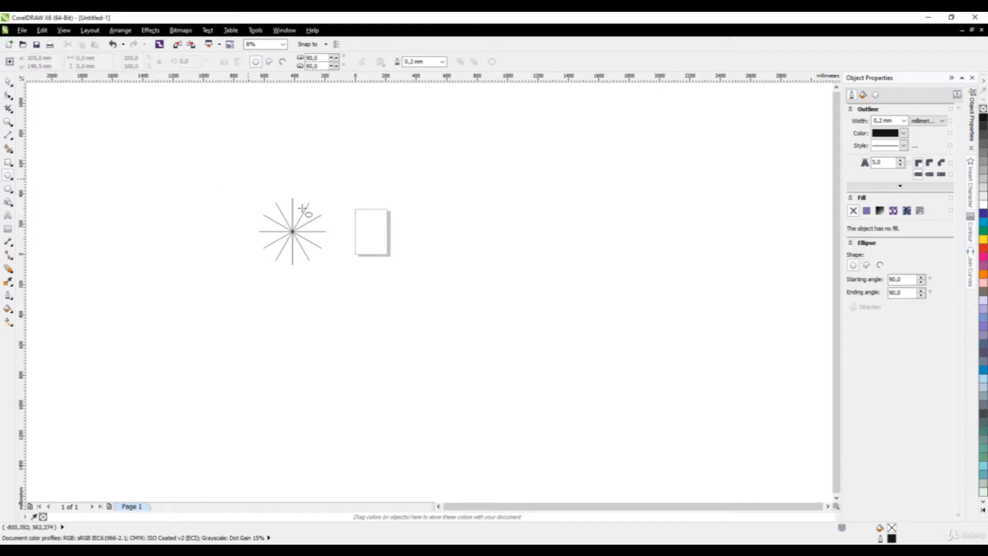
pyautogui.scroll(1, 303, 207)
pyautogui.moveTo(422, 205); pyautogui.dragTo(490, 296)
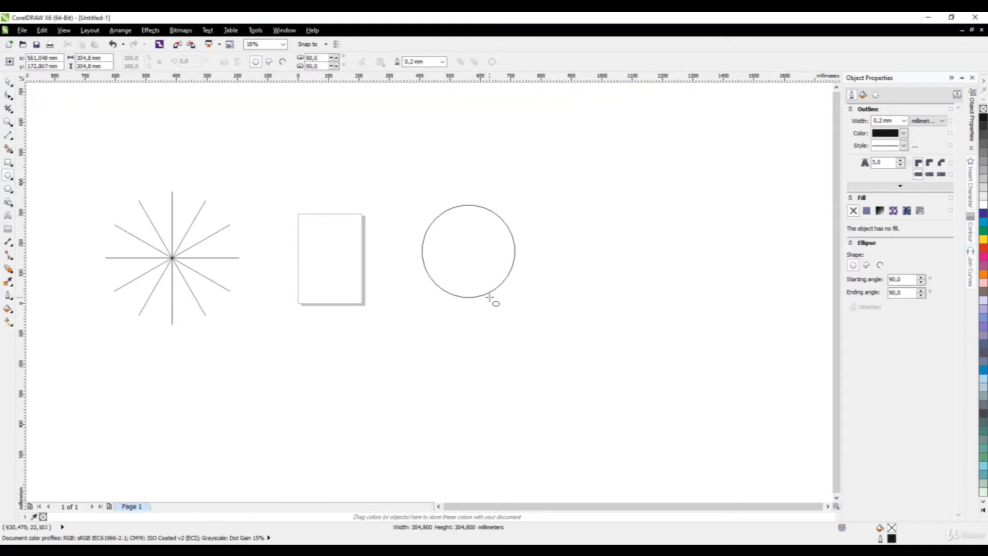
# - Set the circle's width and height to 200 mm
pyautogui.click(105, 58)
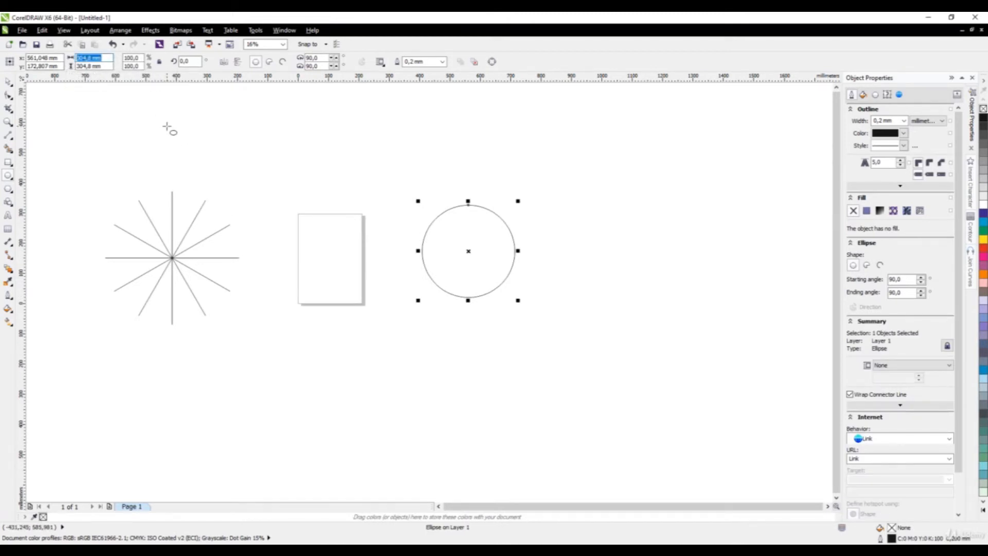
pyautogui.write('200')
pyautogui.press('Return')
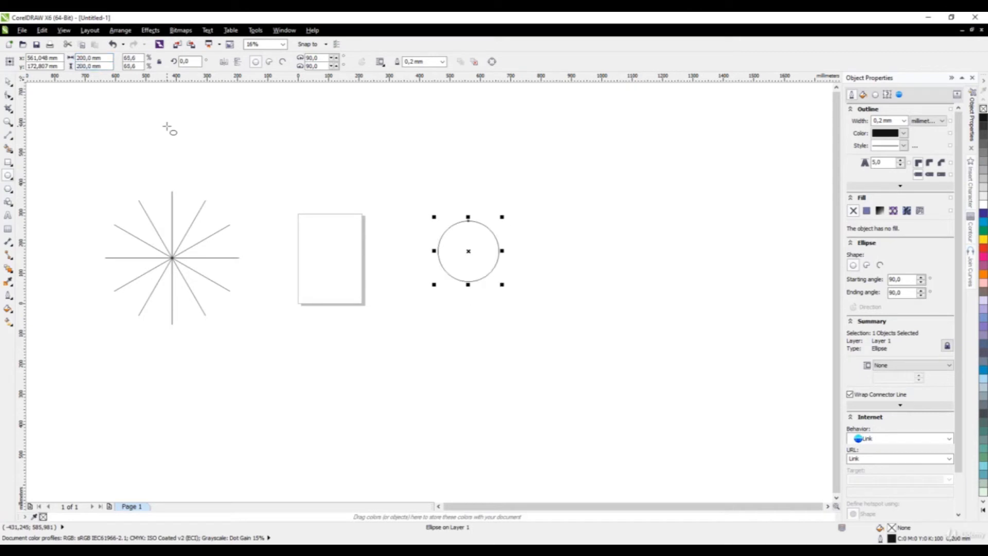
# - Move the circle close to the right edge of the page and deselect it
pyautogui.click(8, 81)
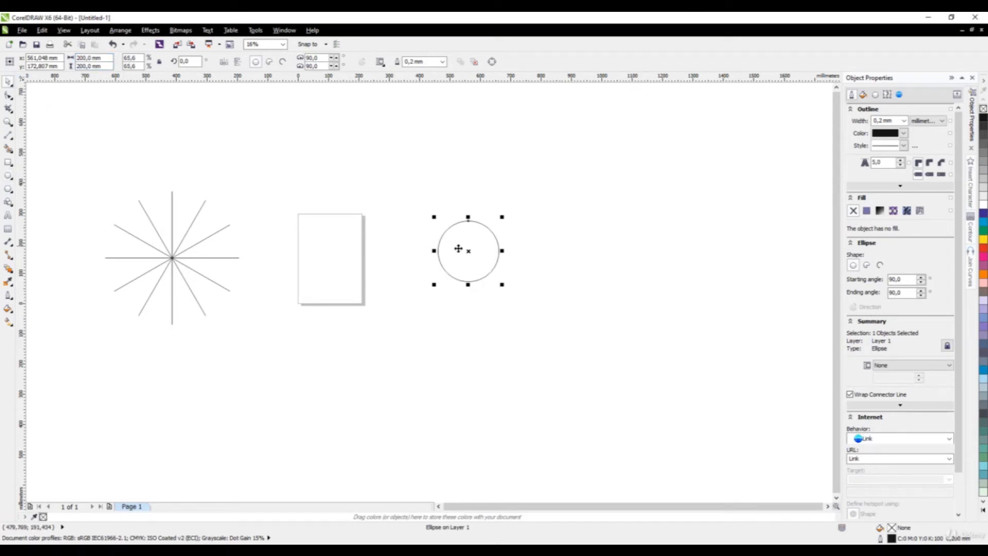
pyautogui.moveTo(468, 250); pyautogui.dragTo(405, 258)
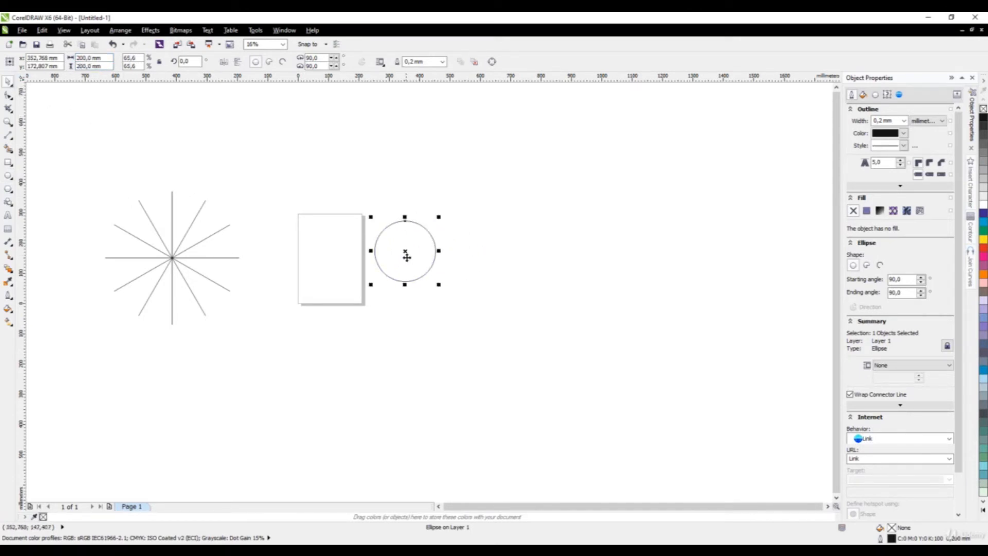
pyautogui.scroll(4, 405, 256)
pyautogui.scroll(-4, 372, 231)
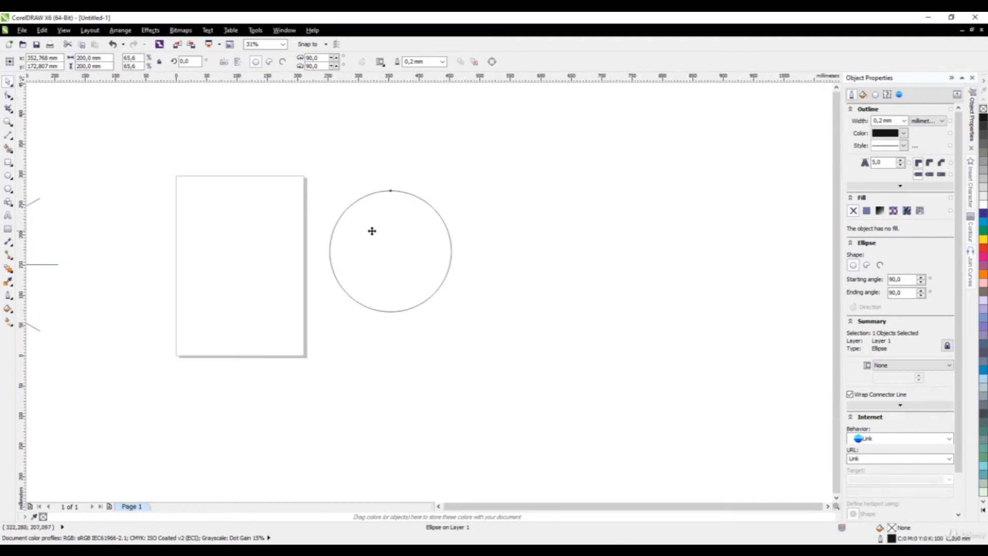
pyautogui.scroll(2, 371, 229)
pyautogui.click(245, 243)
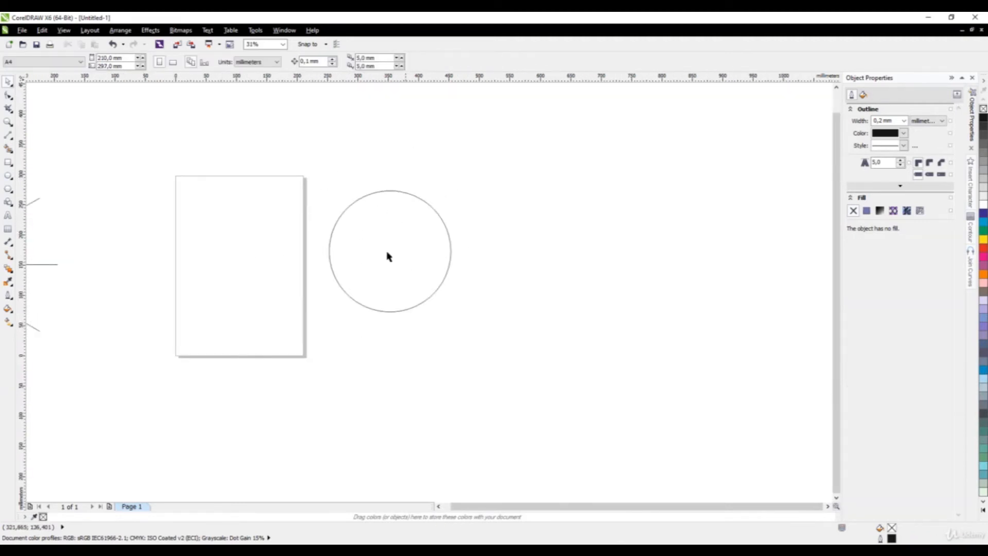
# - Add the artistic text "I" below the circle and set its font to Baloo Bhai
pyautogui.click(8, 215)
pyautogui.click(360, 363)
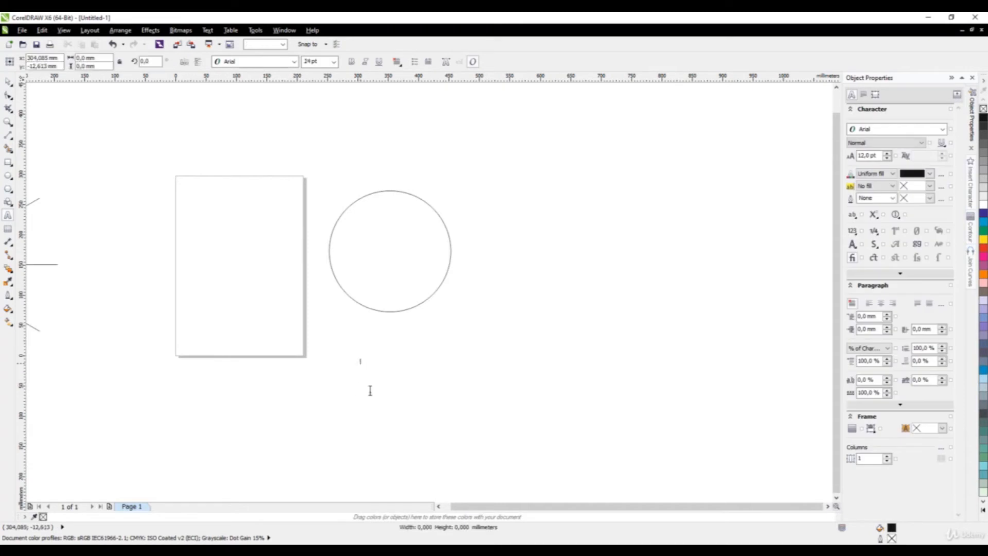
pyautogui.scroll(2, 372, 391)
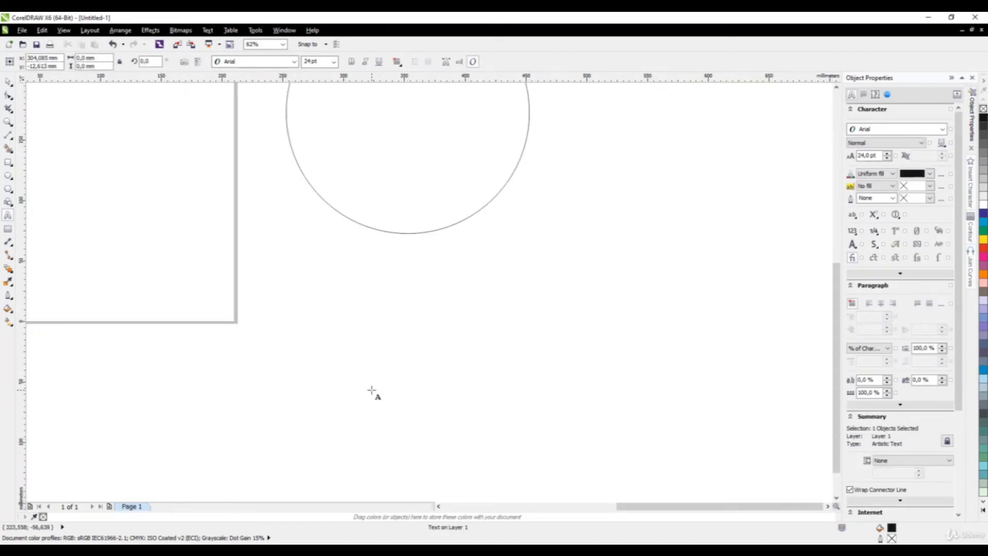
pyautogui.write('I')
pyautogui.scroll(2, 360, 363)
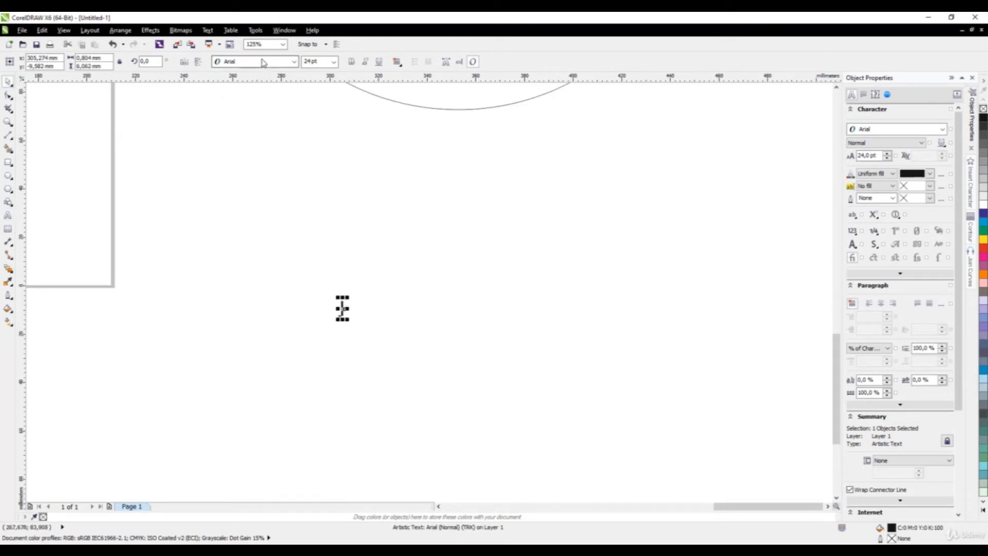
pyautogui.click(294, 61)
pyautogui.click(244, 81)
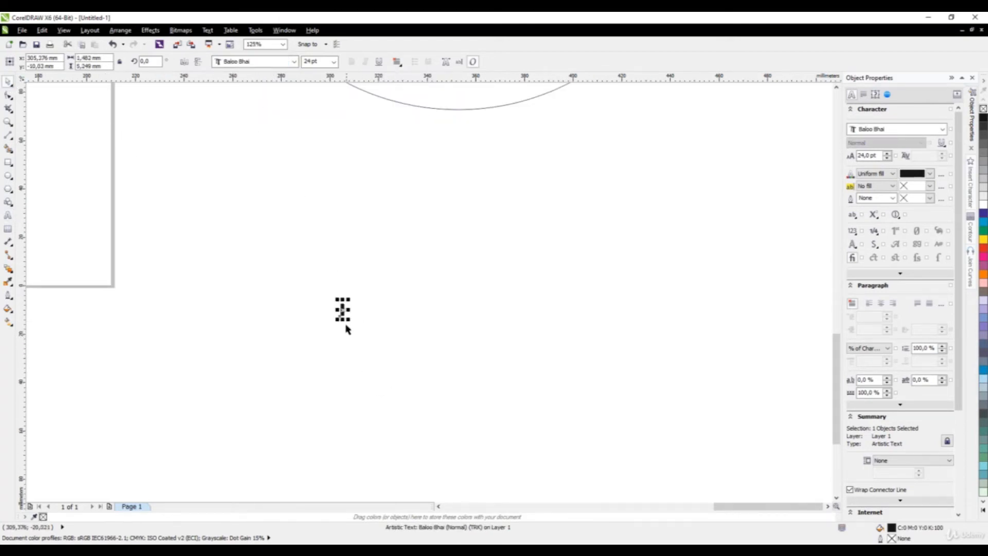
# - Enlarge the numeral I to about 148 pt and place it in the empty space to the upper right of the circle
pyautogui.moveTo(349, 318); pyautogui.dragTo(550, 220)
pyautogui.scroll(-2, 373, 391)
pyautogui.scroll(2, 396, 184)
pyautogui.scroll(-2, 325, 203)
pyautogui.scroll(2, 504, 203)
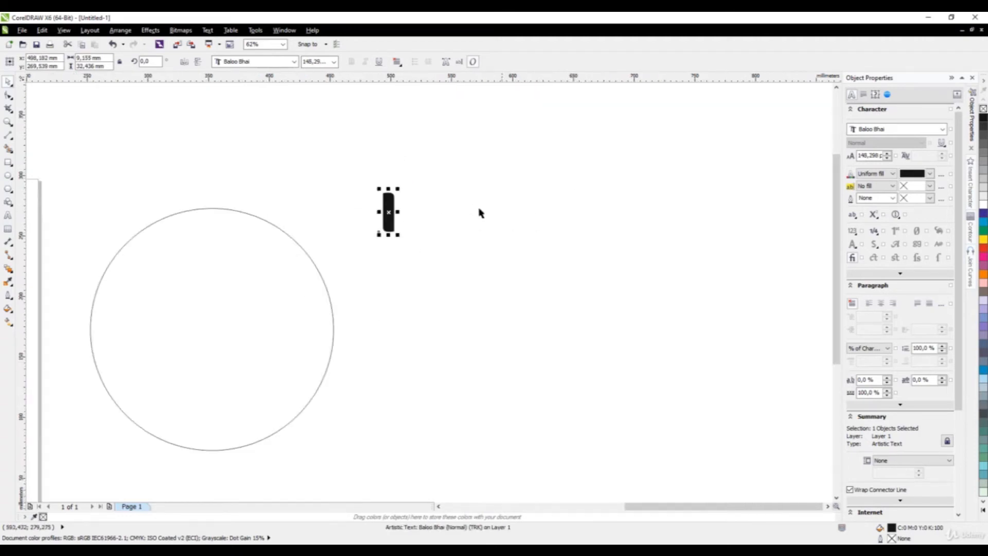
# - Duplicate the numeral I to its right and extend the copy to "II"
pyautogui.moveTo(417, 216); pyautogui.dragTo(435, 215)
pyautogui.rightClick(435, 215)
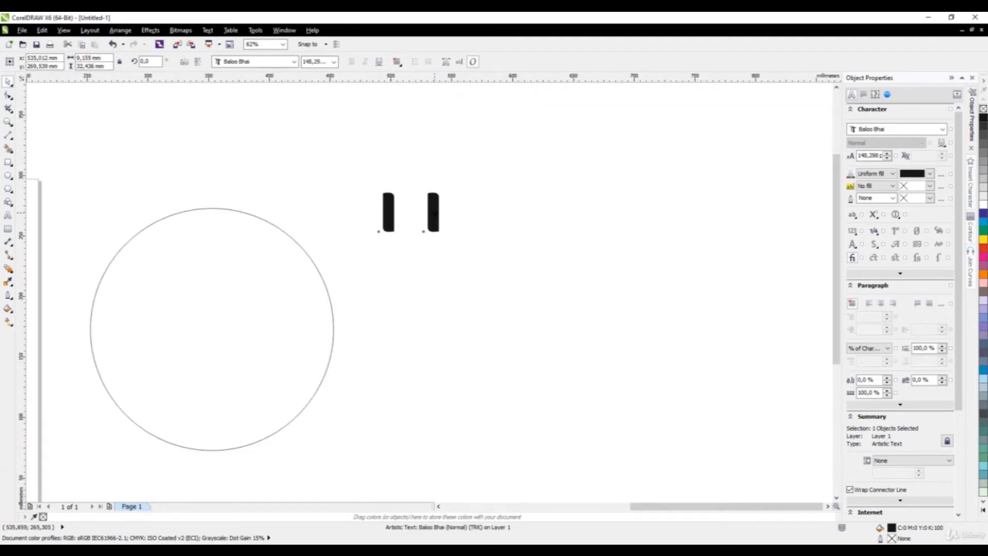
pyautogui.press('F8')
pyautogui.write('I')
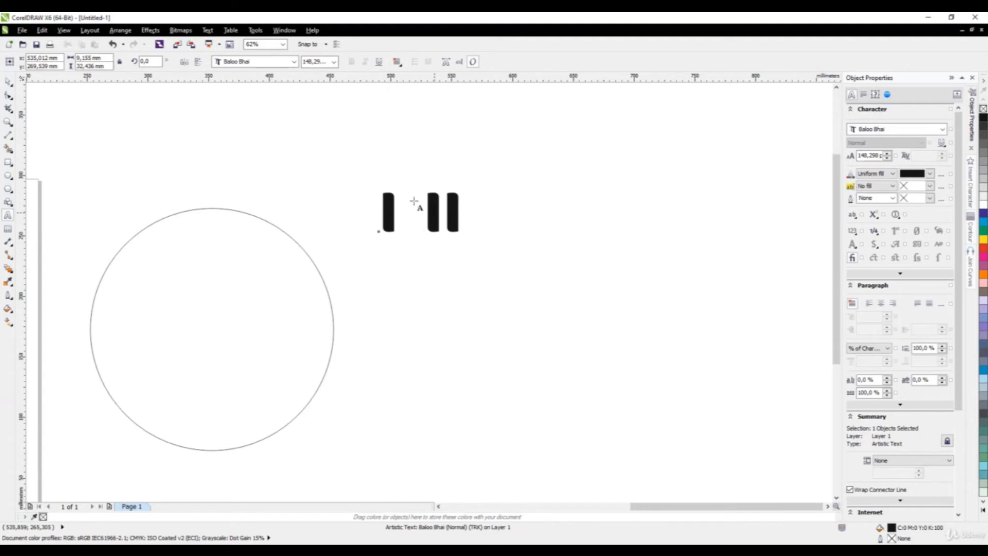
pyautogui.hotkey('ctrl', 'space')
# - Duplicate the numeral II to its right and extend the copy to "III"
pyautogui.moveTo(445, 215); pyautogui.dragTo(506, 215)
pyautogui.rightClick(506, 215)
pyautogui.press('F8')
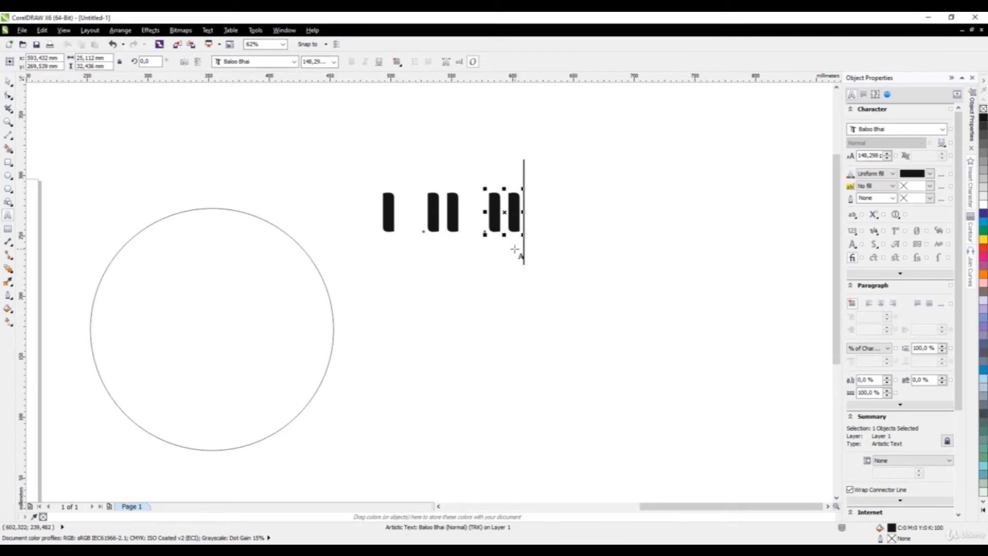
pyautogui.write('I')
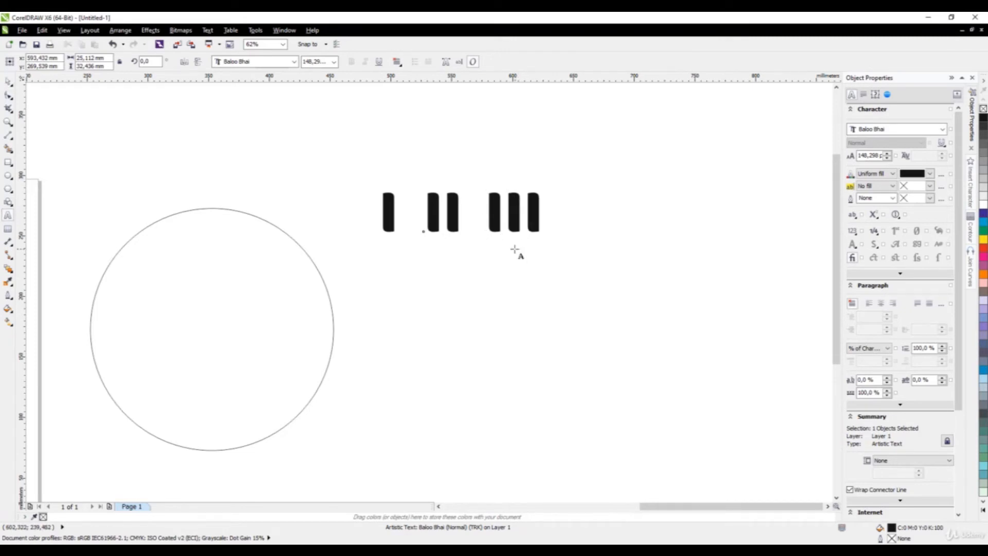
pyautogui.click(9, 82)
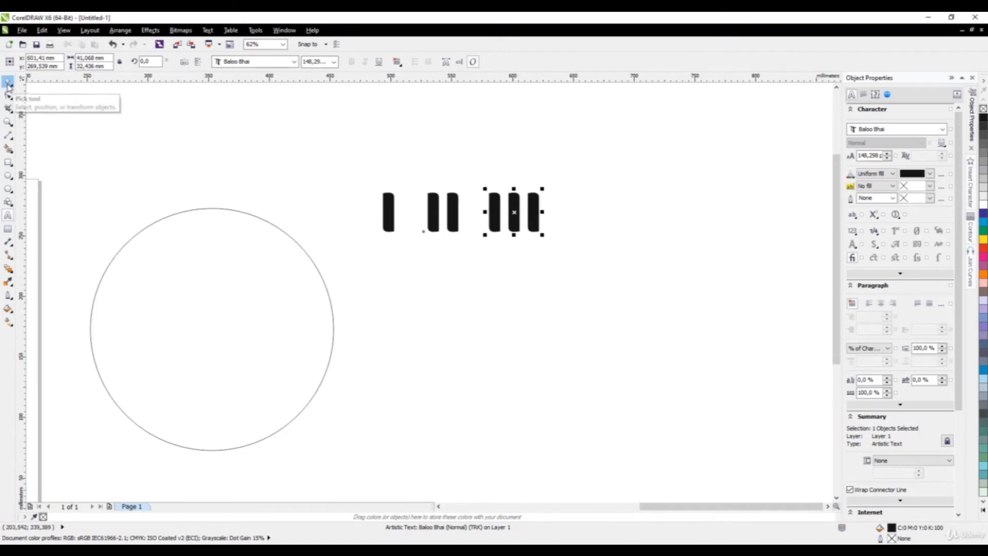
# - Duplicate the numeral III to its right and change the copy's text to "VI"
pyautogui.scroll(-1, 370, 192)
pyautogui.scroll(1, 370, 193)
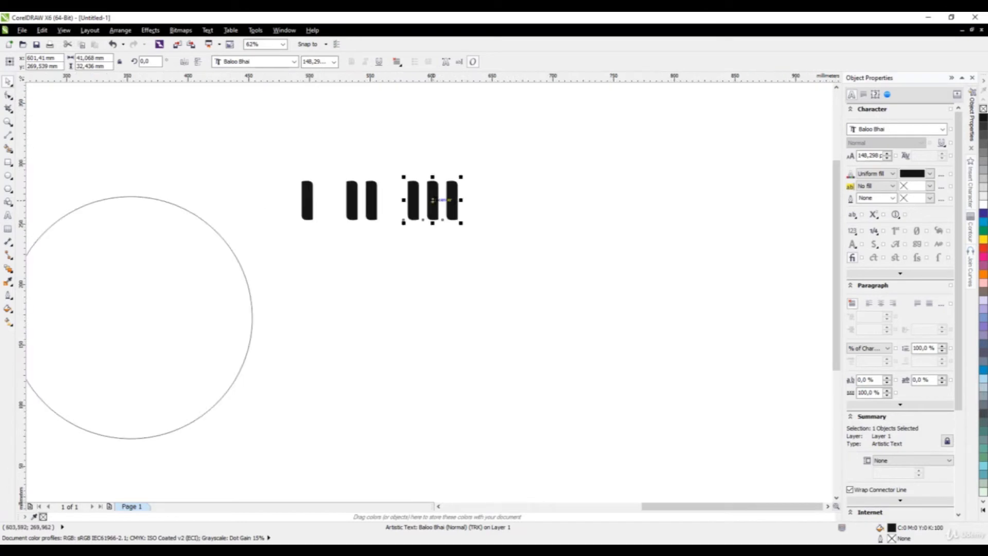
pyautogui.moveTo(436, 200); pyautogui.dragTo(521, 201)
pyautogui.rightClick(514, 200)
pyautogui.doubleClick(514, 203)
pyautogui.write('VI')
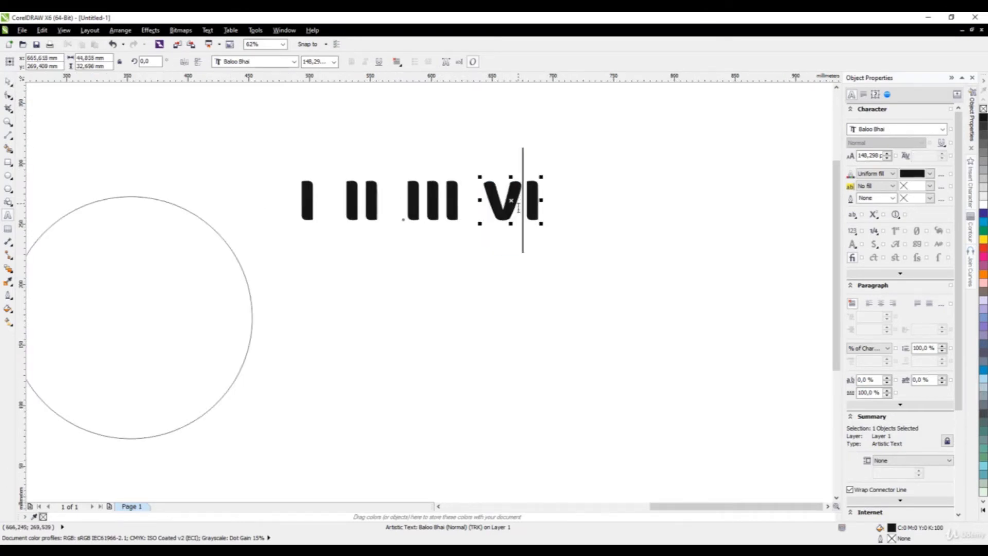
pyautogui.click(9, 82)
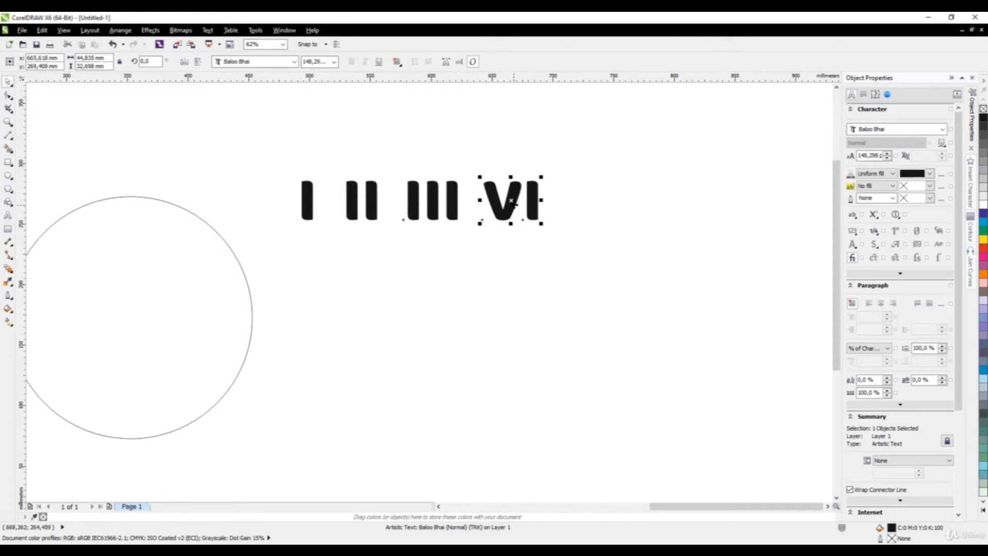
# - Duplicate the numeral VI to its right and shorten the copy to "V"
pyautogui.moveTo(511, 201); pyautogui.dragTo(584, 201)
pyautogui.rightClick(584, 201)
pyautogui.doubleClick(587, 202)
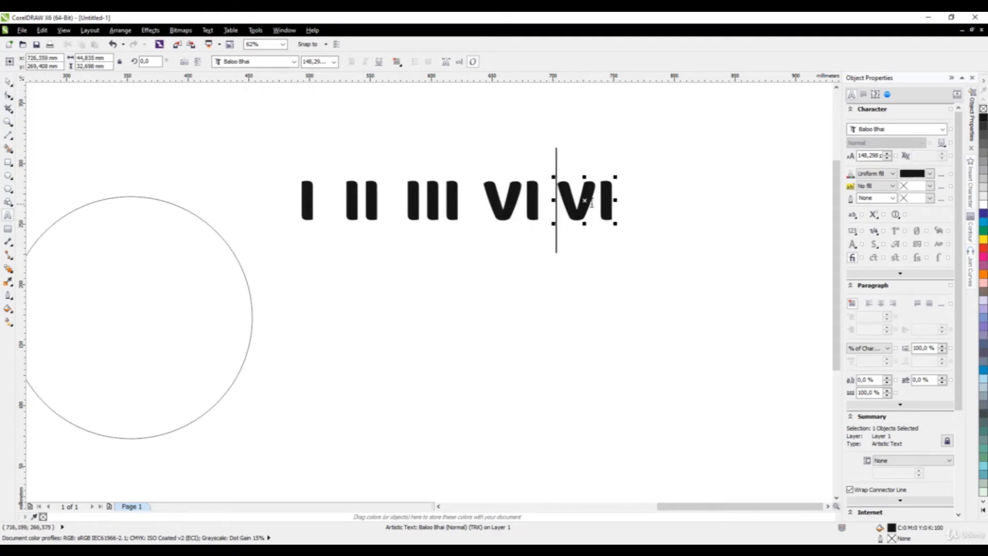
pyautogui.click(596, 201)
pyautogui.press('BackSpace')
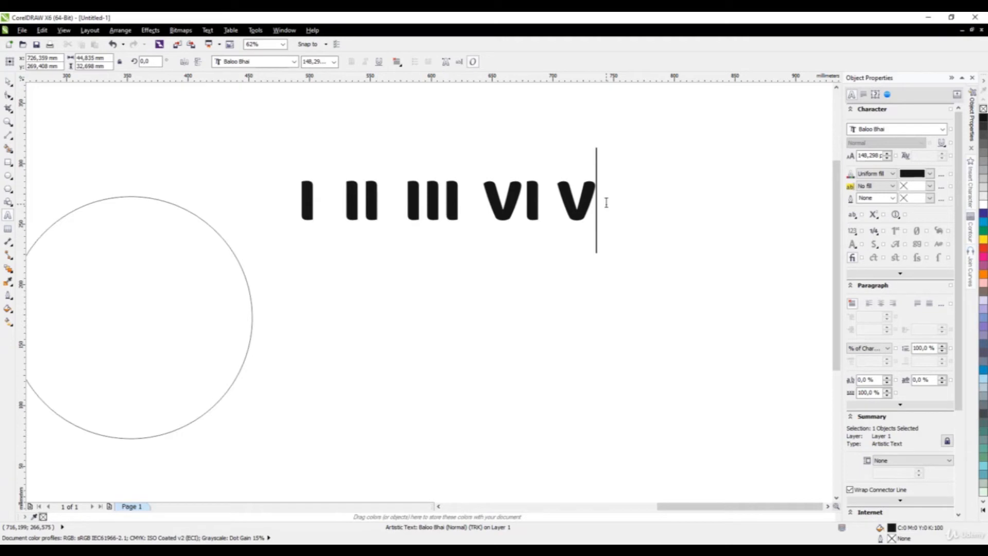
pyautogui.click(8, 81)
# - Duplicate the numeral V to its right and extend the copy to "VI"
pyautogui.scroll(-1, 353, 205)
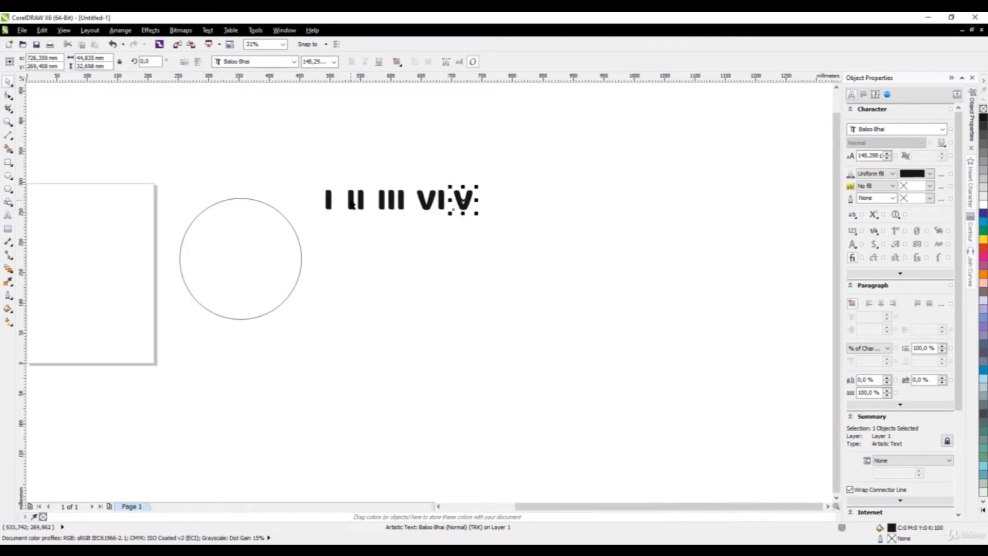
pyautogui.scroll(1, 462, 205)
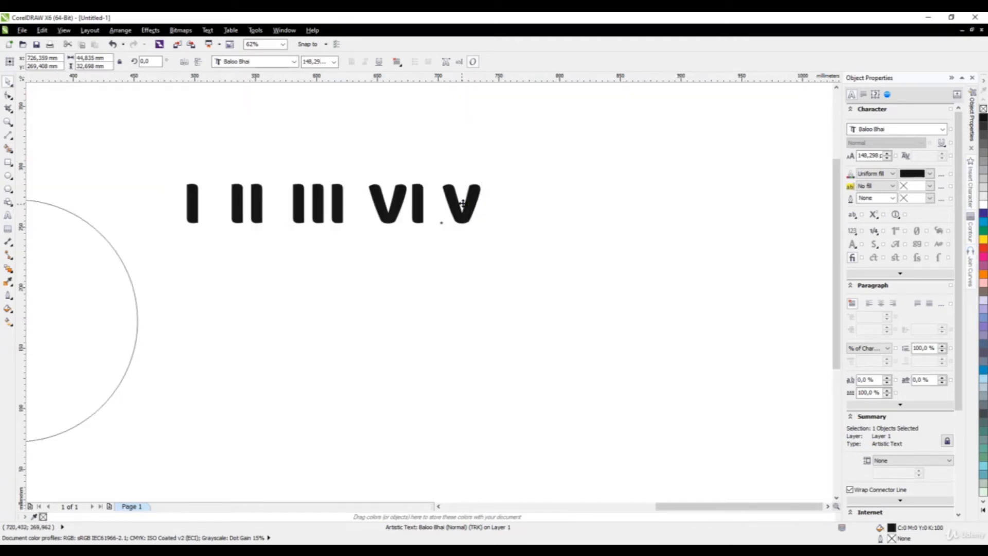
pyautogui.moveTo(461, 203); pyautogui.dragTo(523, 204)
pyautogui.doubleClick(504, 223)
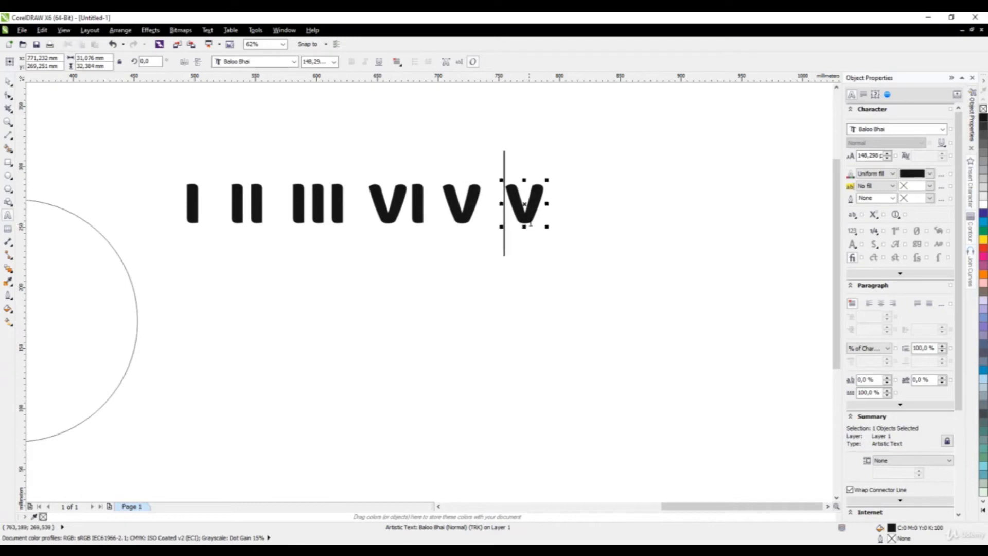
pyautogui.click(530, 224)
pyautogui.write('I')
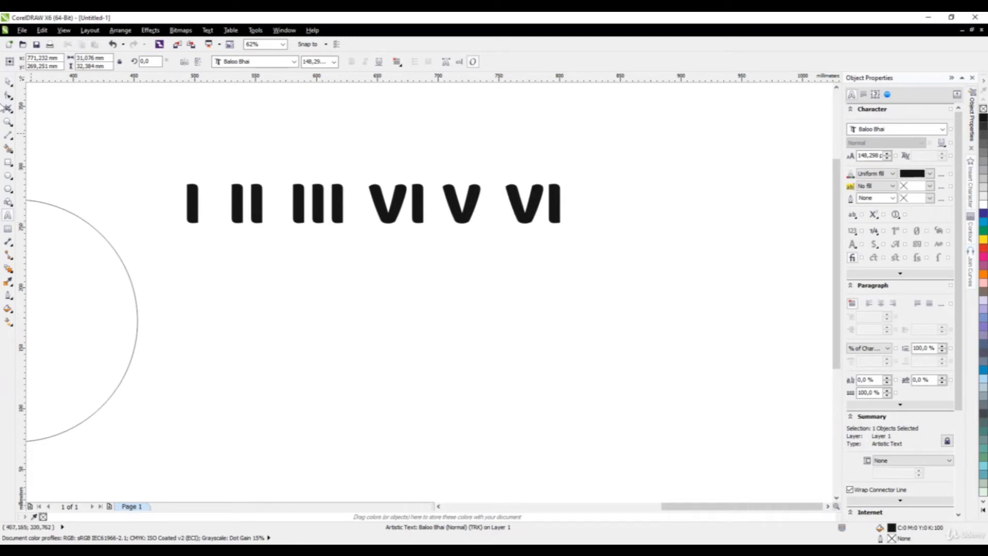
pyautogui.hotkey('ctrl', 'space')
# - Duplicate the last numeral VI to its right and extend the copy to "VII"
pyautogui.moveTo(532, 203); pyautogui.dragTo(612, 211)
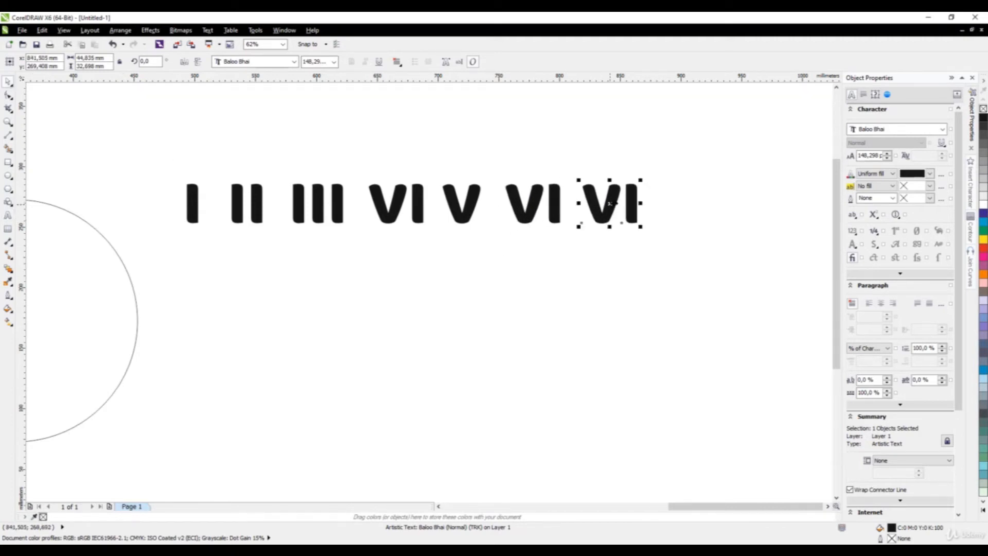
pyautogui.hotkey('ctrl', 'space')
pyautogui.click(642, 224)
pyautogui.write('I')
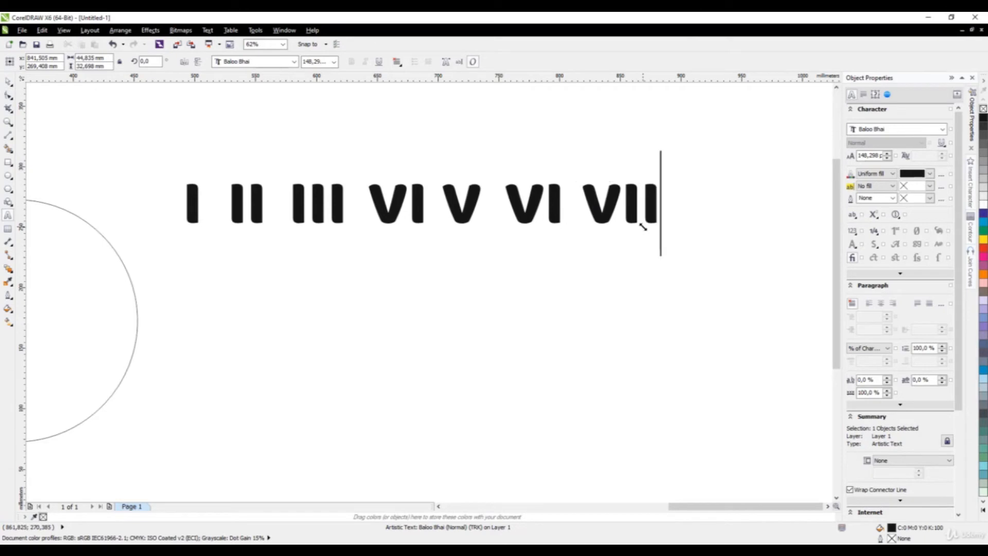
# - Duplicate the numeral VII to its right and extend the copy to "VIII"
pyautogui.click(6, 83)
pyautogui.scroll(-1, 351, 204)
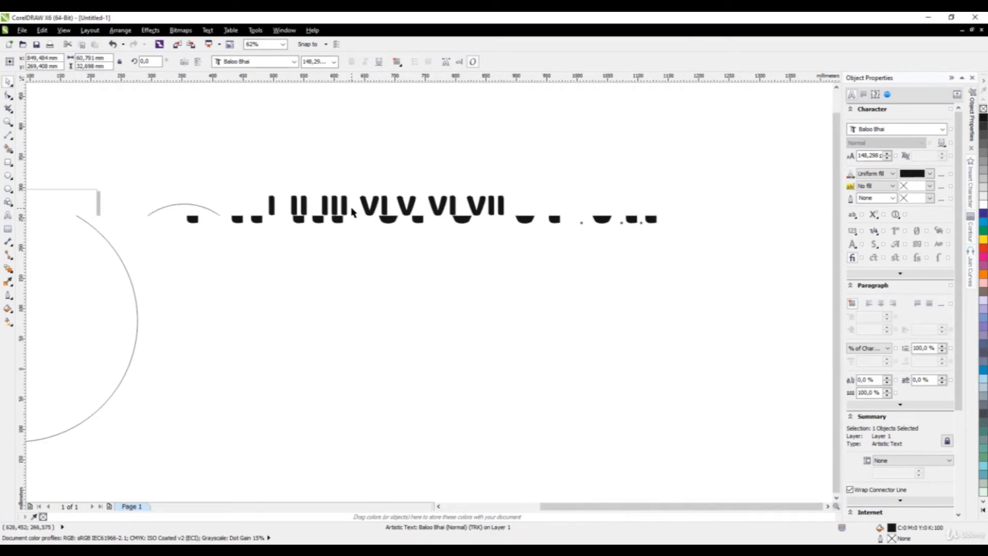
pyautogui.scroll(1, 485, 212)
pyautogui.moveTo(486, 198); pyautogui.dragTo(577, 198)
pyautogui.rightClick(576, 197)
pyautogui.doubleClick(579, 197)
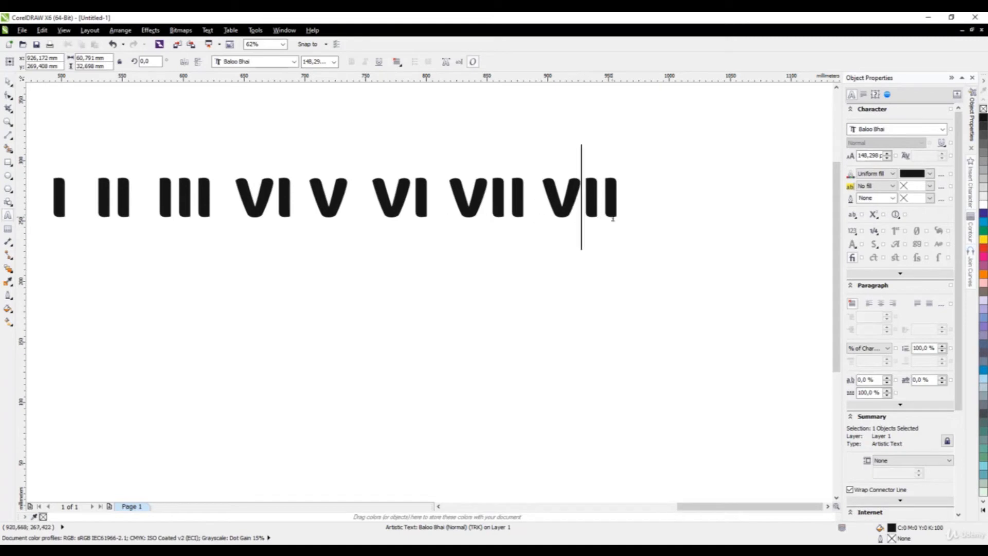
pyautogui.write('I')
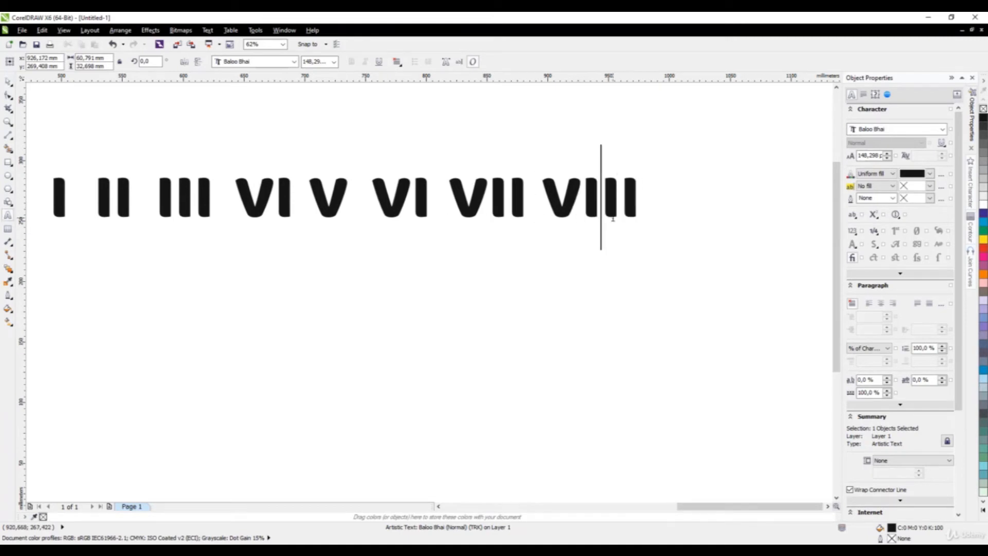
pyautogui.click(8, 81)
pyautogui.scroll(-2, 581, 216)
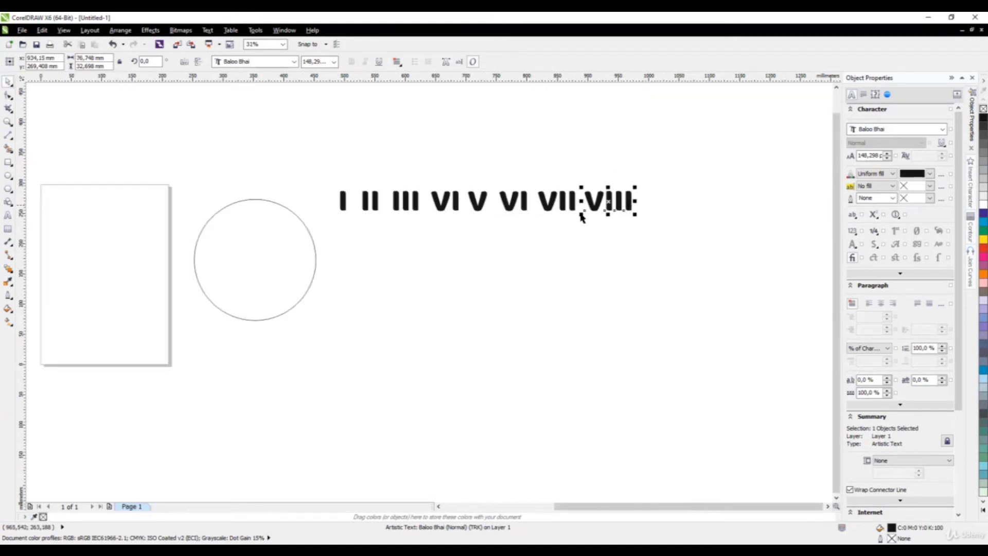
# - Duplicate the numeral VIII to start a second row beneath the I and change the copy's text to "IX"
pyautogui.moveTo(612, 215); pyautogui.dragTo(631, 248)
pyautogui.click(607, 203)
pyautogui.moveTo(607, 202); pyautogui.dragTo(364, 233)
pyautogui.doubleClick(364, 233)
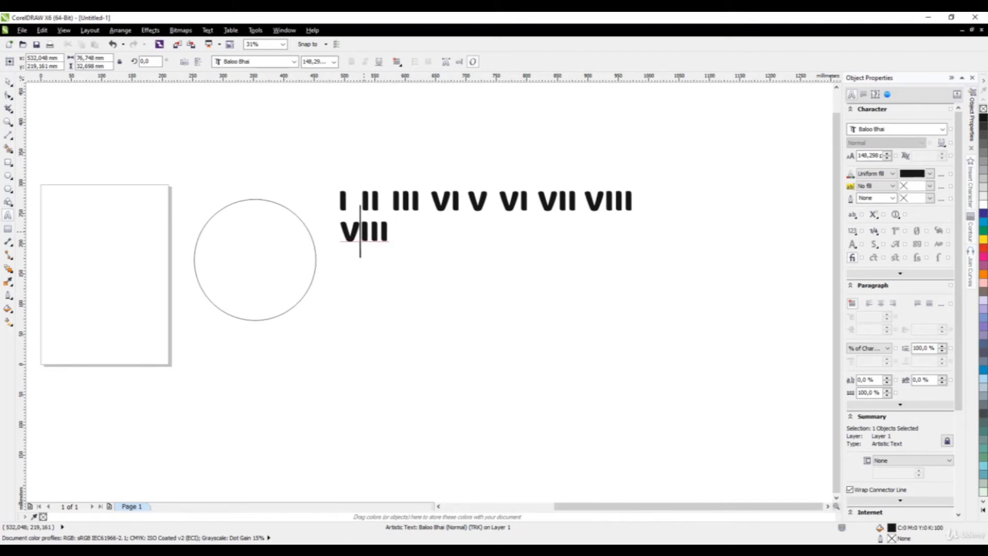
pyautogui.doubleClick(364, 232)
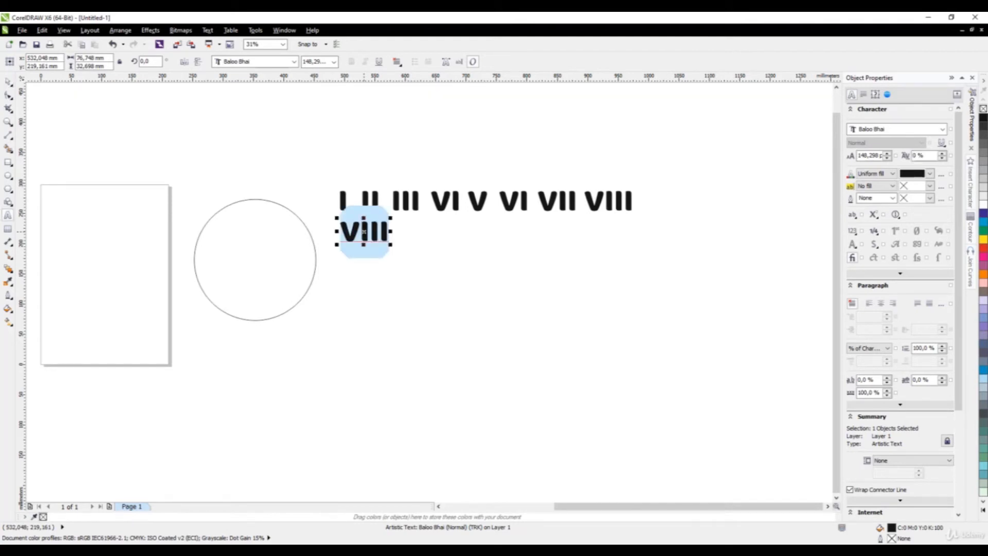
pyautogui.write('IX')
pyautogui.click(8, 82)
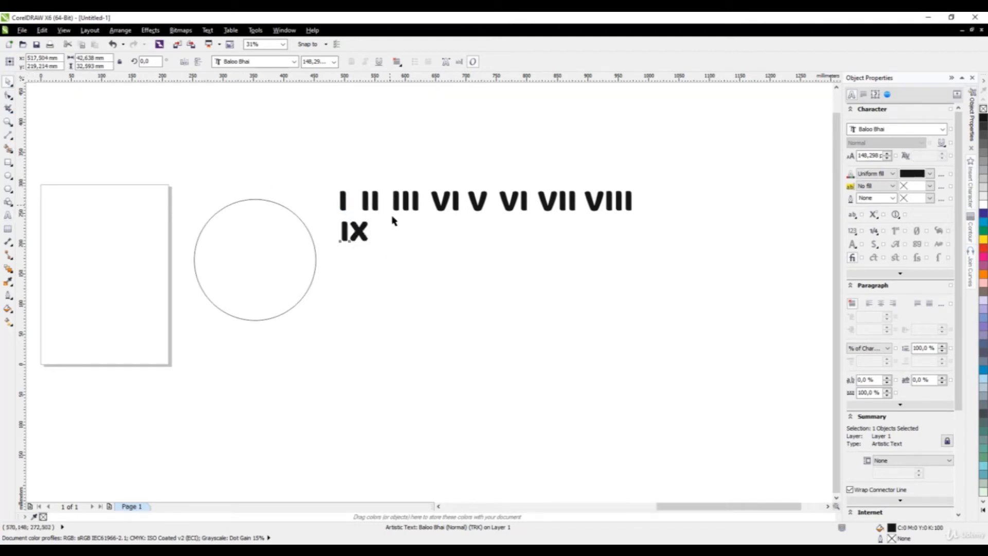
# - Duplicate the numeral IX to its right and shorten the copy to "X"
pyautogui.scroll(2, 391, 211)
pyautogui.moveTo(319, 260); pyautogui.dragTo(401, 260)
pyautogui.rightClick(401, 260)
pyautogui.doubleClick(402, 258)
pyautogui.press('BackSpace')
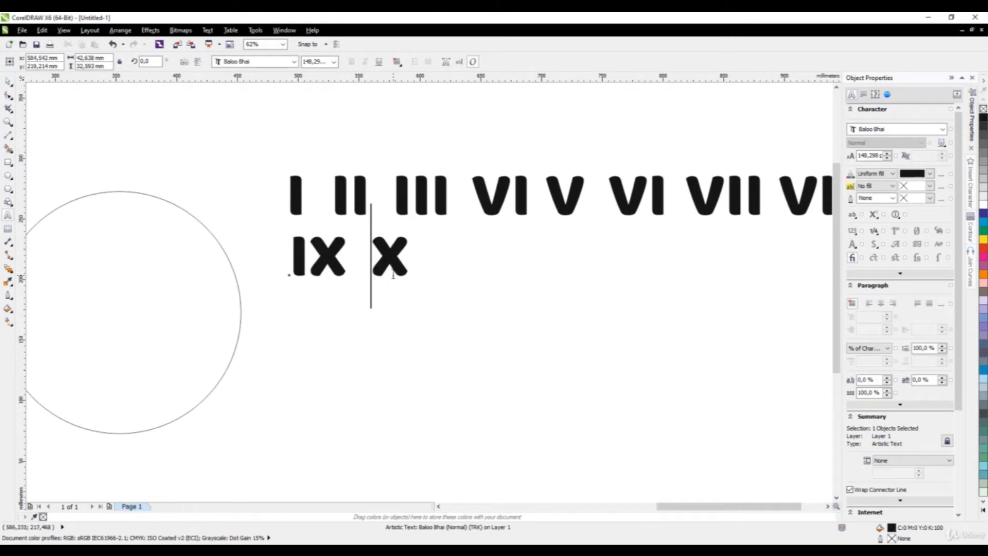
pyautogui.click(8, 83)
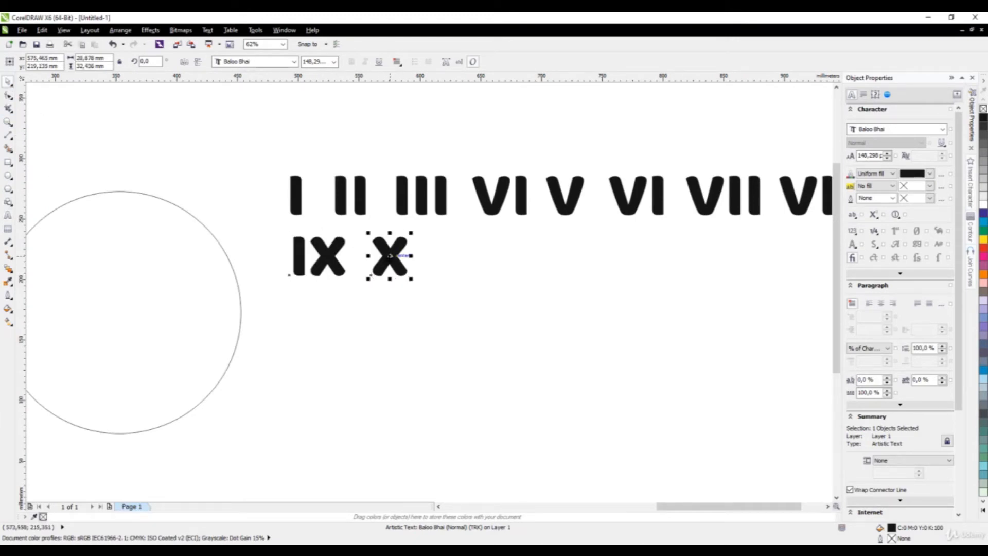
# - Duplicate the numeral X to its right and extend the copy to "XI"
pyautogui.moveTo(389, 256); pyautogui.dragTo(455, 257)
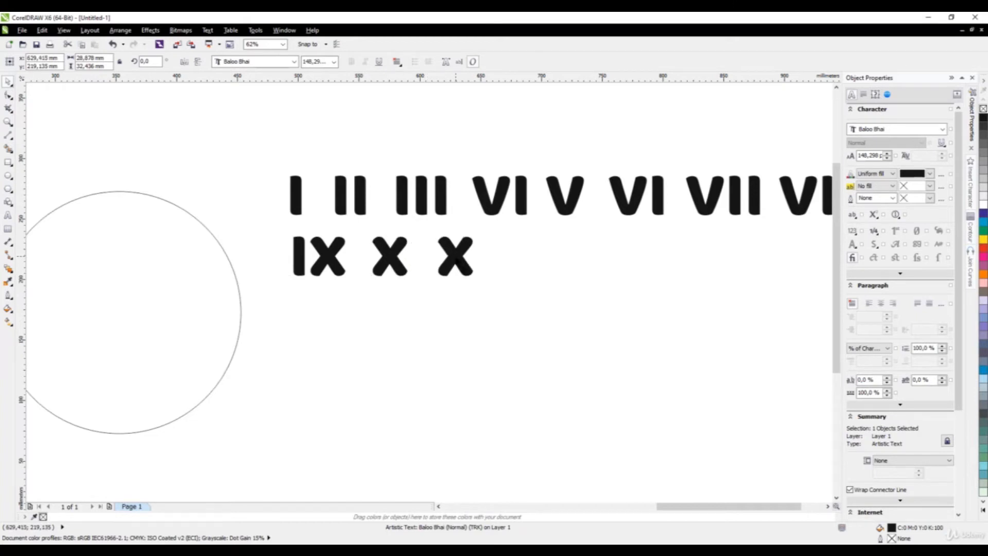
pyautogui.doubleClick(469, 271)
pyautogui.write('I')
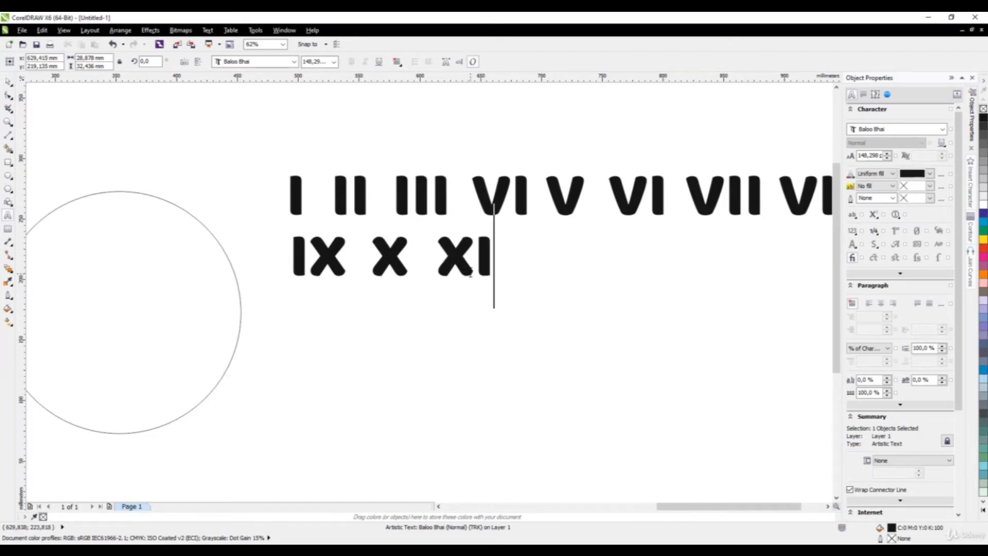
pyautogui.click(8, 82)
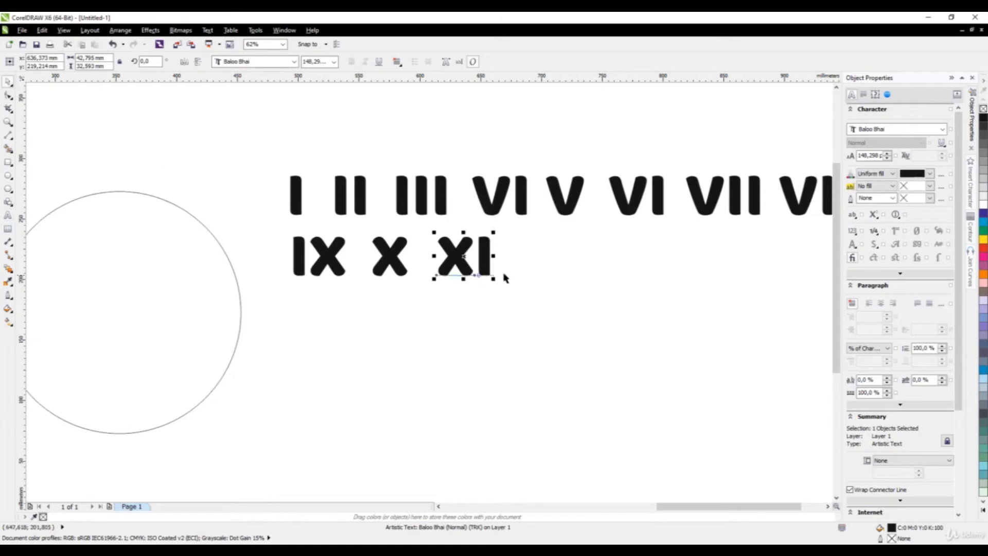
# - Duplicate the numeral XI to its right and extend the copy to "XII"
pyautogui.moveTo(464, 255); pyautogui.dragTo(542, 257)
pyautogui.doubleClick(552, 257)
pyautogui.write('II')
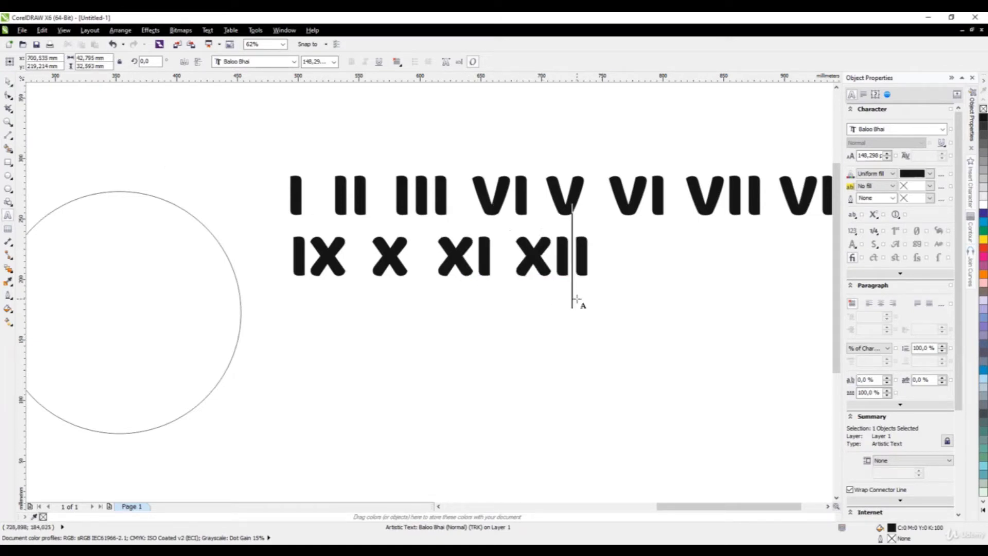
pyautogui.click(8, 83)
pyautogui.click(446, 304)
pyautogui.scroll(-2, 508, 305)
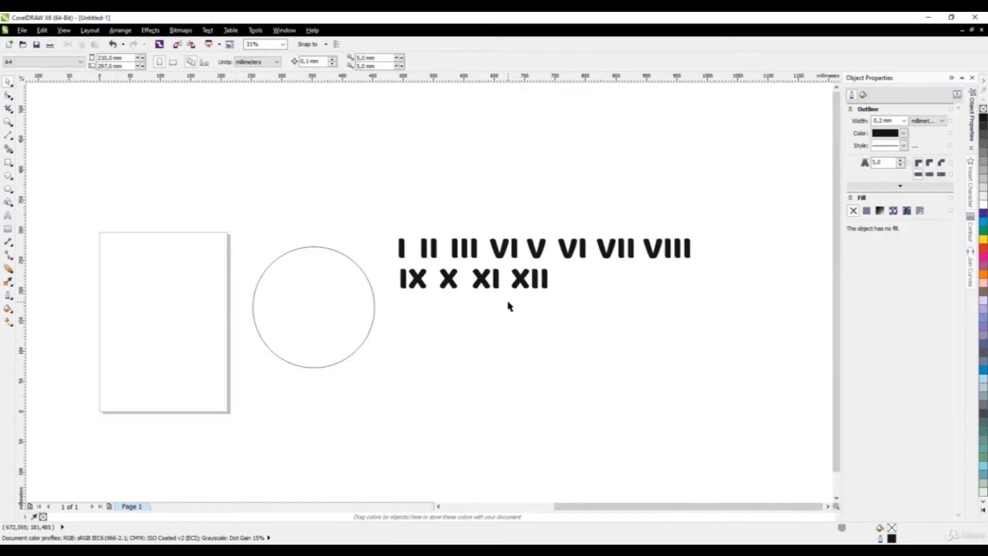
# - Set the font size of all twelve Roman numerals to 120 pt
pyautogui.moveTo(400, 224); pyautogui.dragTo(737, 350)
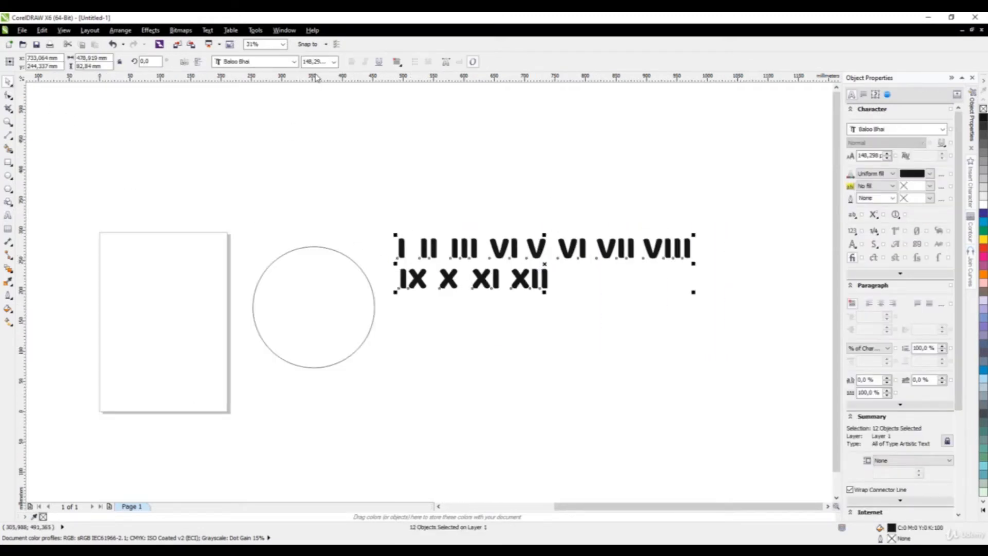
pyautogui.write('120')
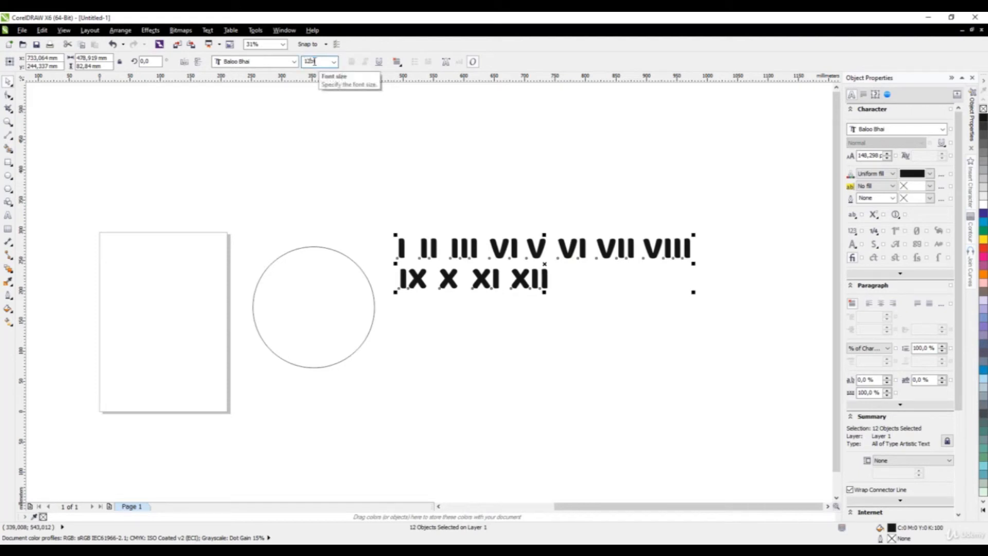
pyautogui.press('Return')
pyautogui.click(343, 301)
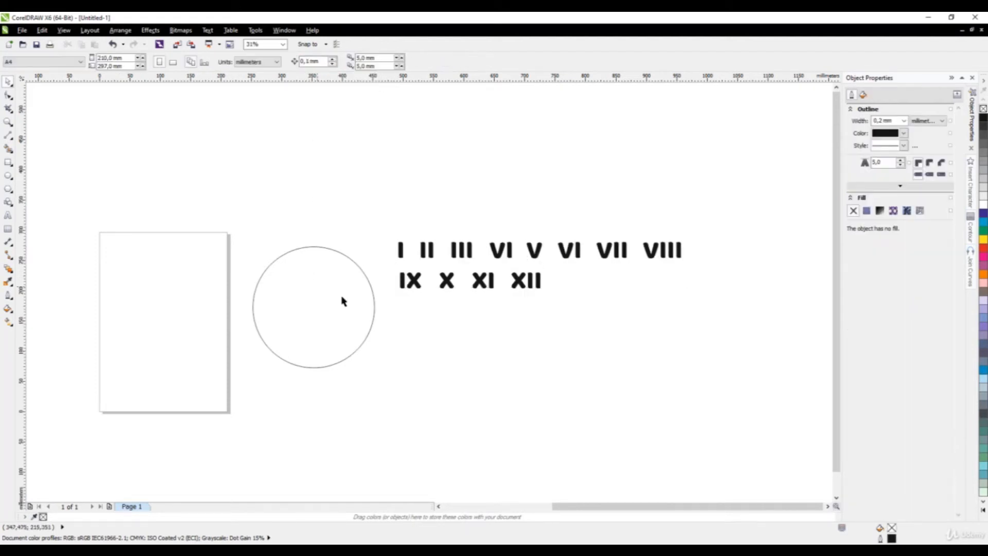
# - Bring the group of radial guide lines over to the clock circle and align their centres horizontally and vertically
pyautogui.scroll(1, 370, 313)
pyautogui.scroll(-1, 562, 260)
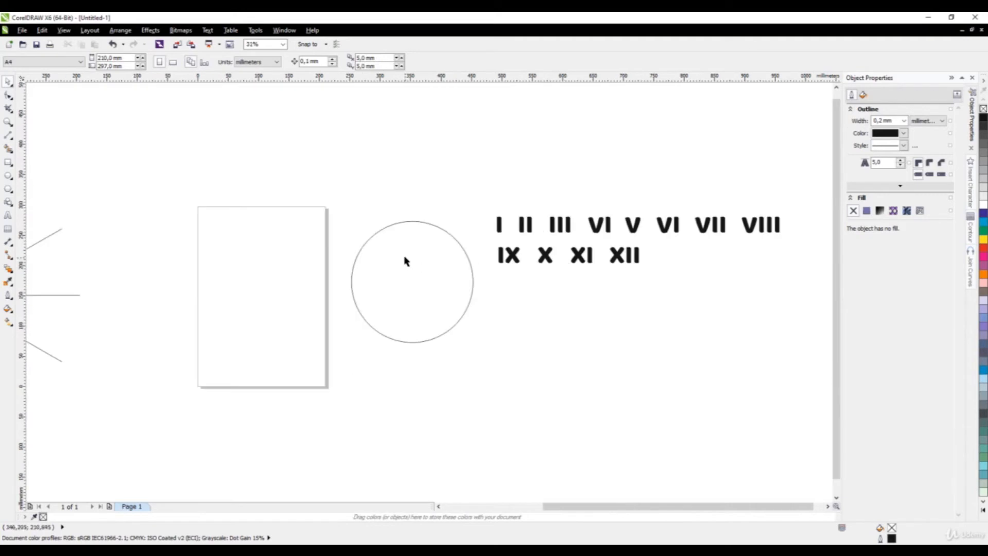
pyautogui.scroll(-1, 456, 246)
pyautogui.moveTo(94, 153); pyautogui.dragTo(273, 340)
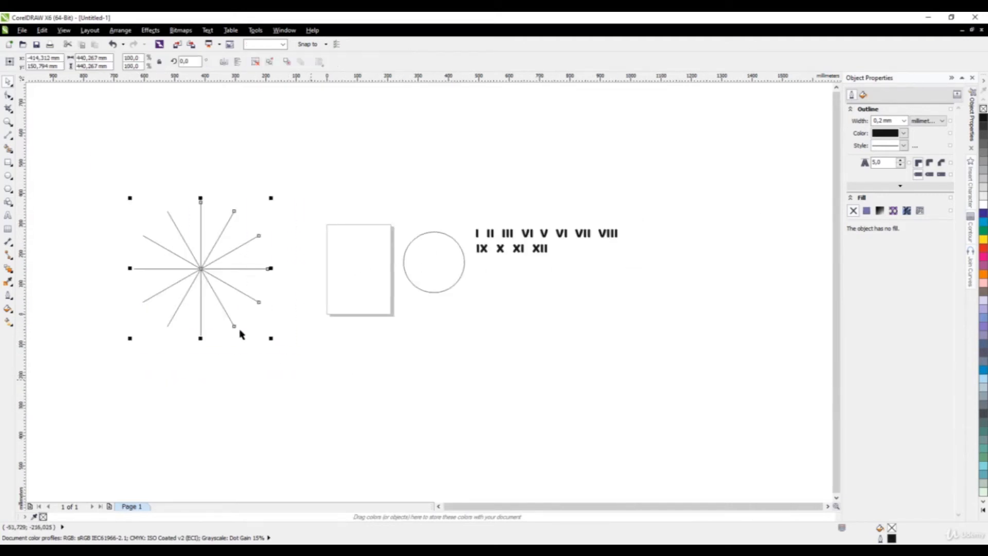
pyautogui.moveTo(200, 268); pyautogui.dragTo(307, 259)
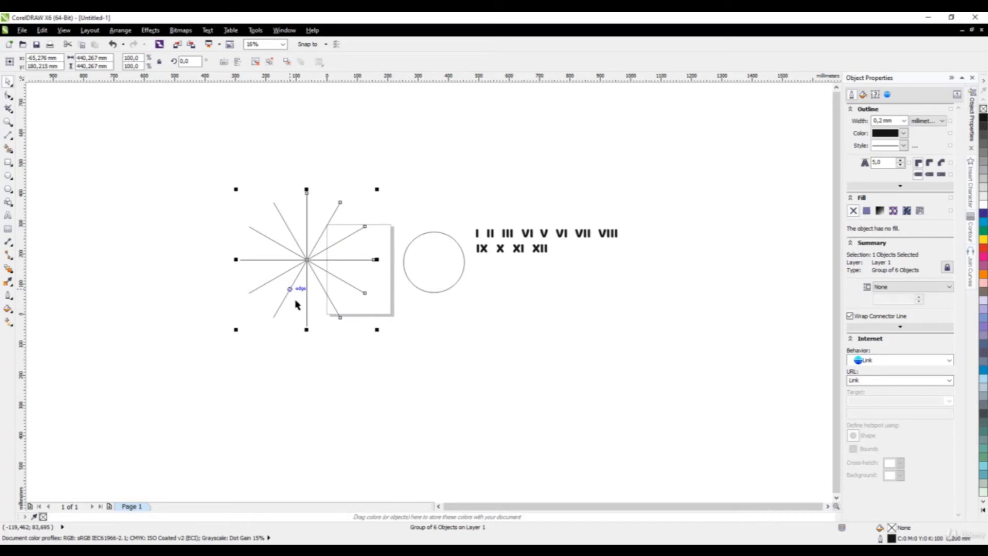
pyautogui.click(323, 304)
pyautogui.click(311, 260)
pyautogui.scroll(2, 299, 261)
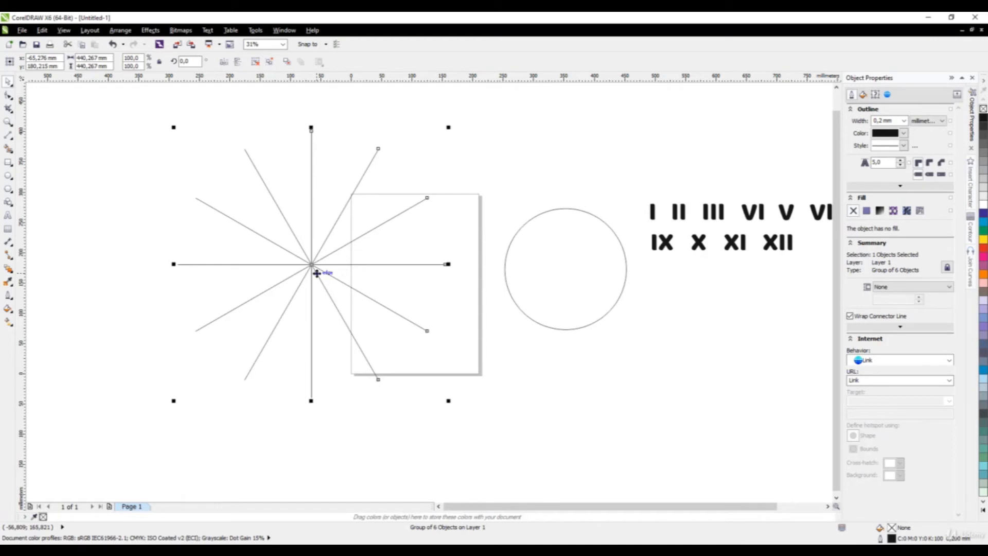
pyautogui.scroll(-2, 268, 266)
pyautogui.scroll(2, 416, 254)
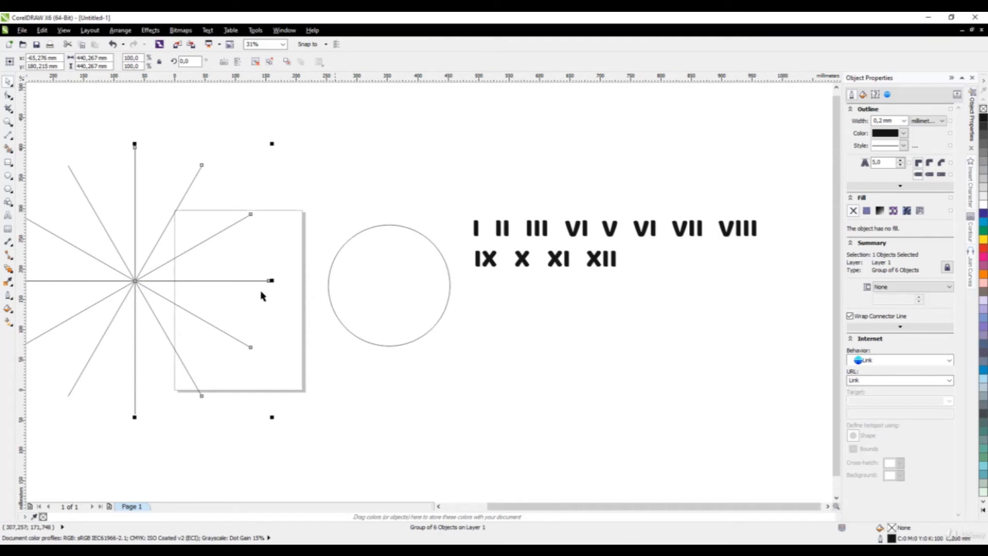
pyautogui.click(220, 261)
pyautogui.click(202, 281)
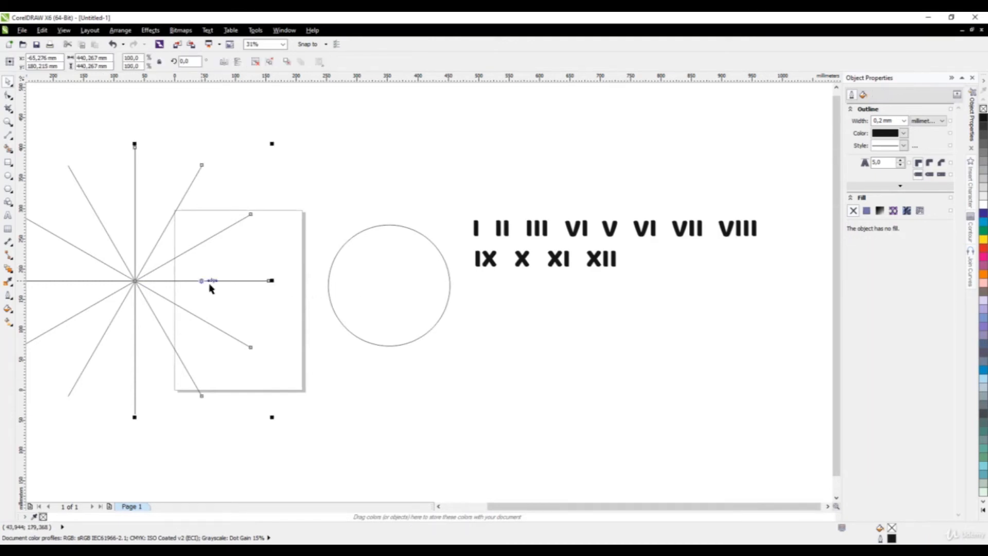
pyautogui.keyDown('shift'); pyautogui.click(358, 291); pyautogui.keyUp('shift')
pyautogui.press('c')
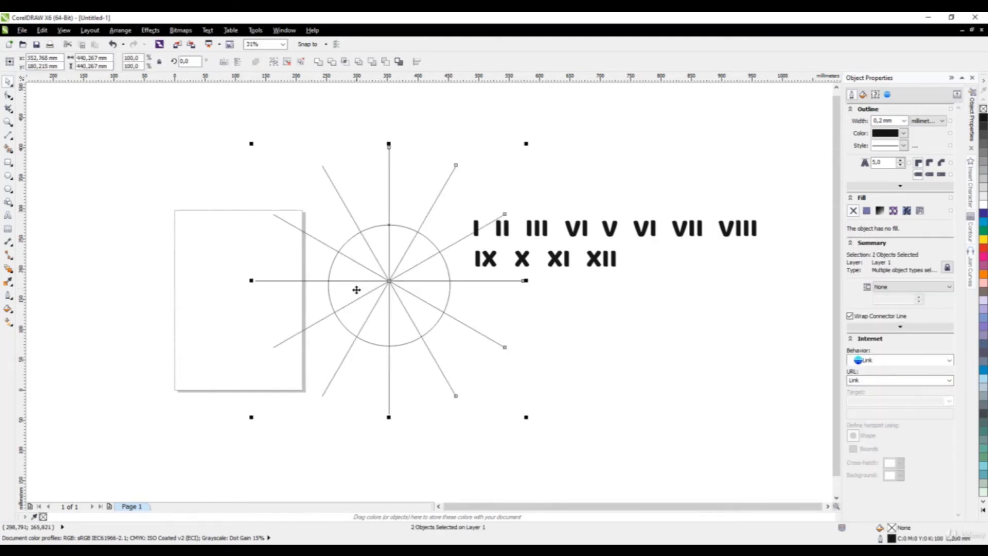
pyautogui.press('e')
pyautogui.click(539, 338)
# - Place the numeral I on the vertical guide line at the top edge of the circle
pyautogui.scroll(1, 396, 232)
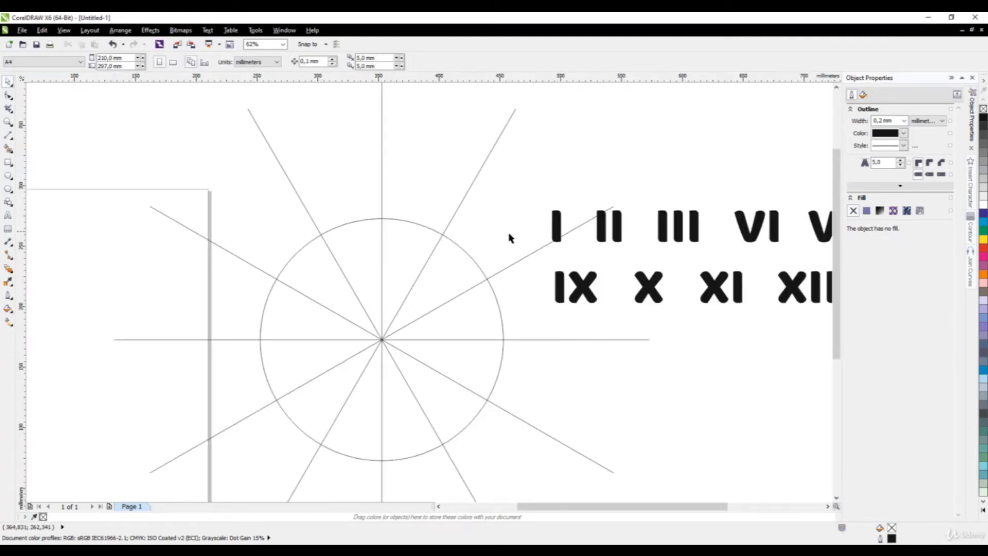
pyautogui.click(557, 227)
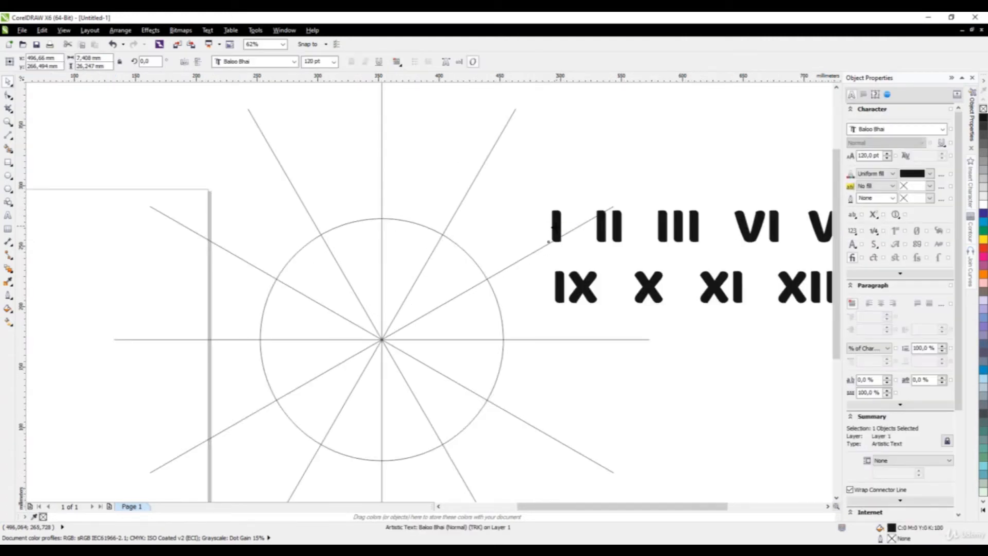
pyautogui.moveTo(557, 228); pyautogui.dragTo(413, 251)
pyautogui.scroll(3, 382, 208)
pyautogui.scroll(-3, 347, 266)
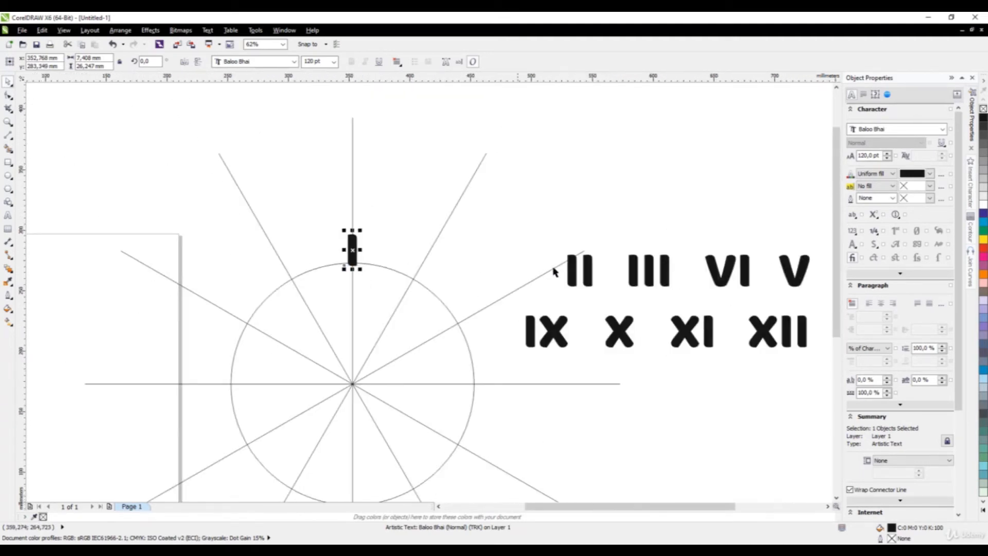
# - Rotate the numeral II to 330° and centre it on the next clockwise guide line at the circle's edge
pyautogui.scroll(1, 586, 273)
pyautogui.moveTo(589, 278); pyautogui.dragTo(328, 309)
pyautogui.click(335, 264)
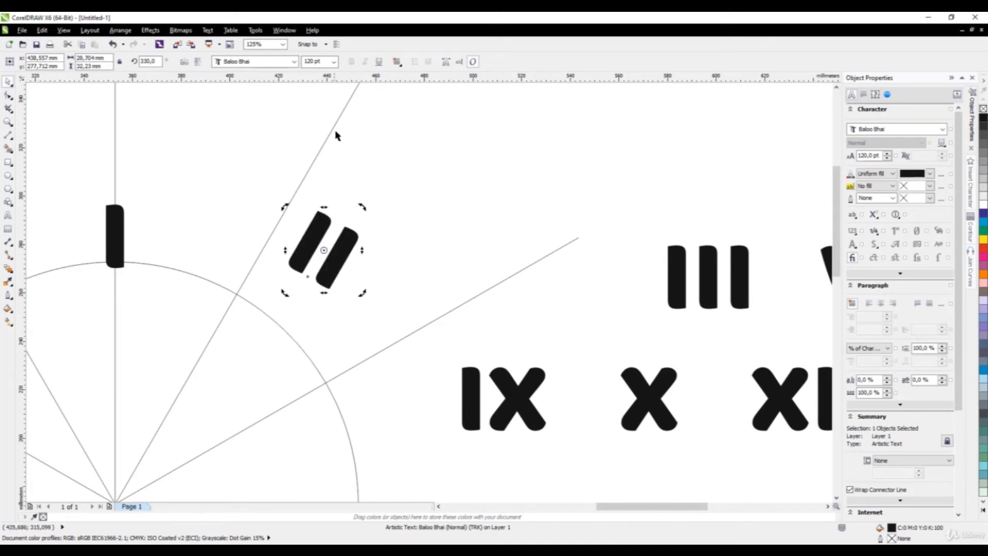
pyautogui.click(248, 281)
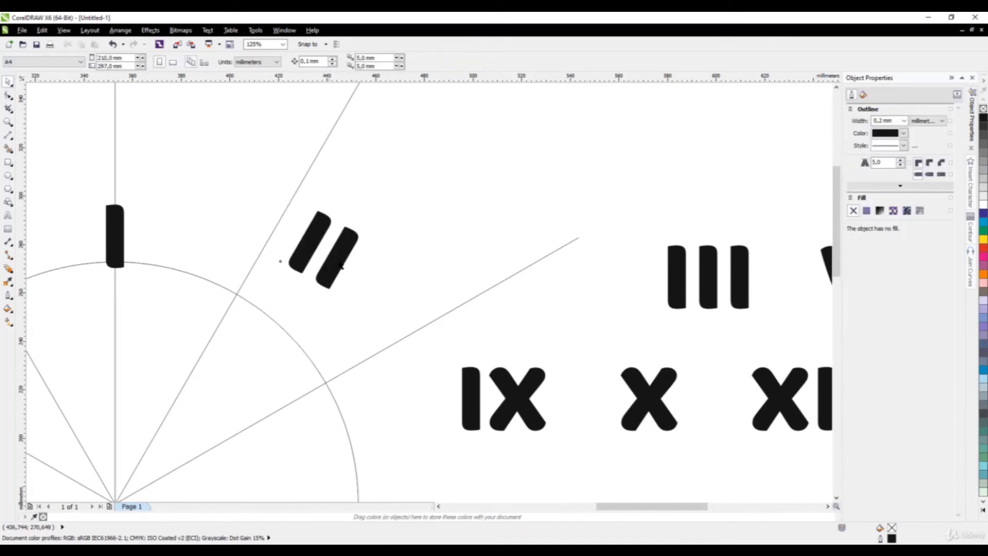
pyautogui.click(325, 257)
pyautogui.moveTo(320, 250); pyautogui.dragTo(238, 288)
pyautogui.scroll(2, 237, 289)
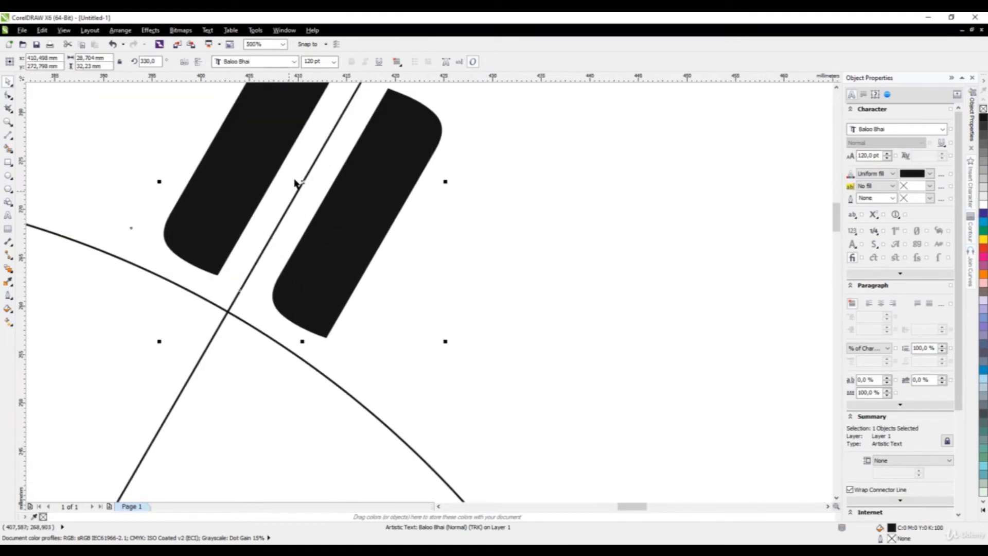
pyautogui.moveTo(301, 183); pyautogui.dragTo(274, 224)
pyautogui.scroll(-3, 274, 224)
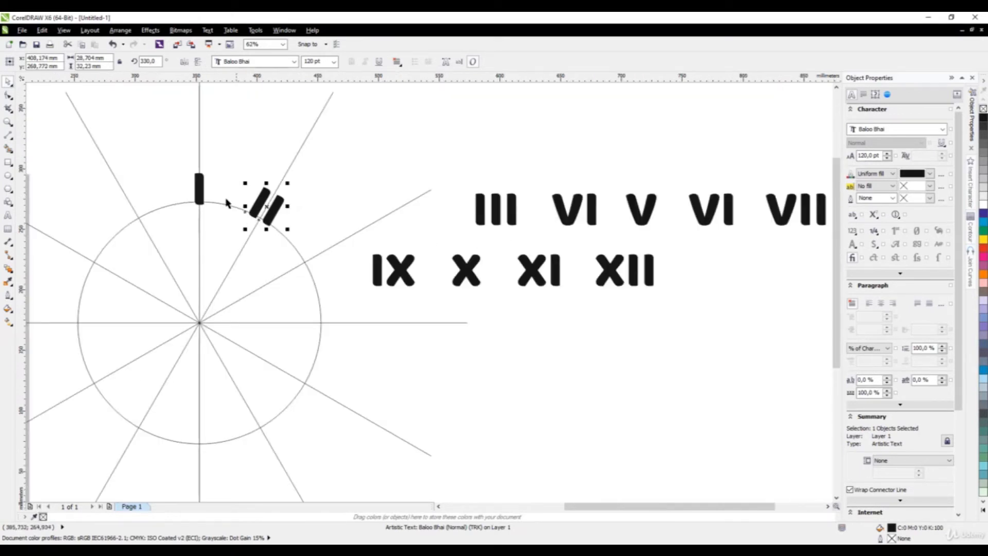
# - Rotate the numeral III to 300° and centre it on the guide line clockwise of II at the circle's edge
pyautogui.scroll(2, 226, 202)
pyautogui.scroll(-1, 250, 199)
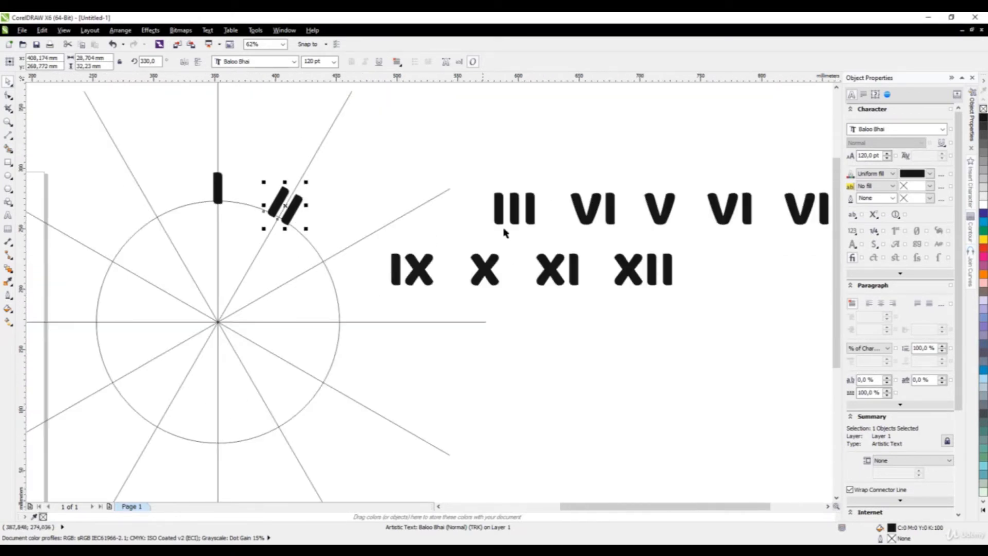
pyautogui.click(530, 216)
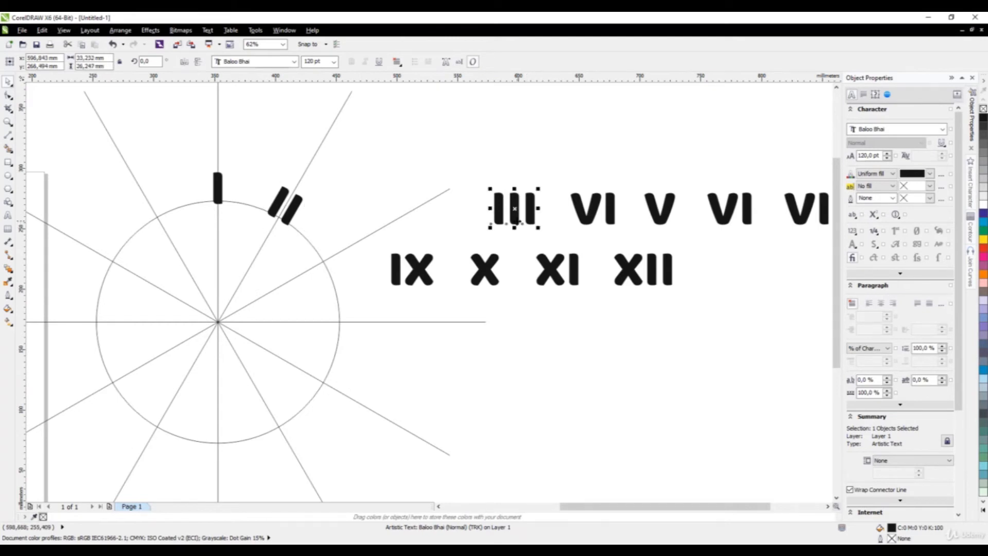
pyautogui.scroll(2, 514, 208)
pyautogui.moveTo(514, 208); pyautogui.dragTo(211, 262)
pyautogui.click(211, 261)
pyautogui.moveTo(256, 297); pyautogui.dragTo(199, 355)
pyautogui.scroll(2, 214, 326)
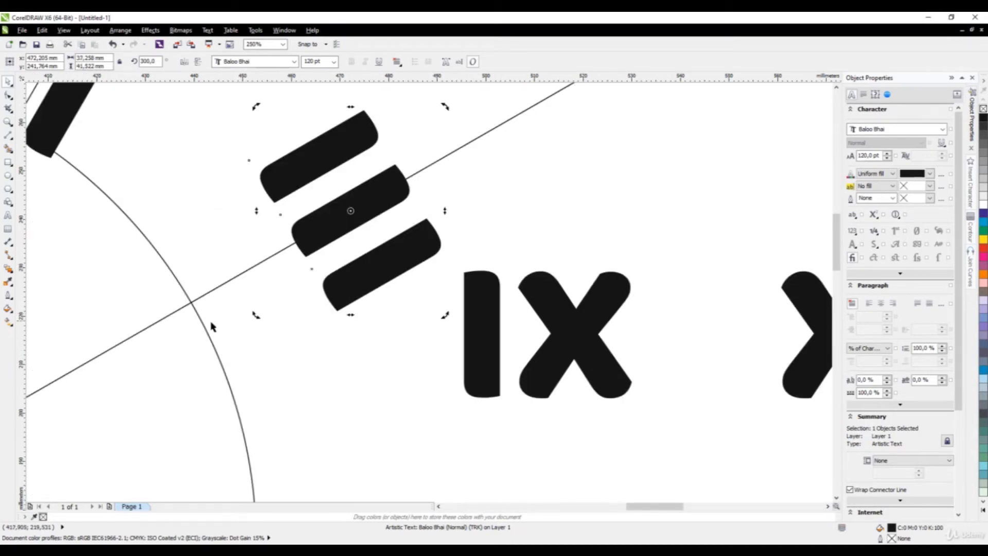
pyautogui.scroll(-2, 408, 253)
pyautogui.scroll(2, 437, 251)
pyautogui.click(509, 239)
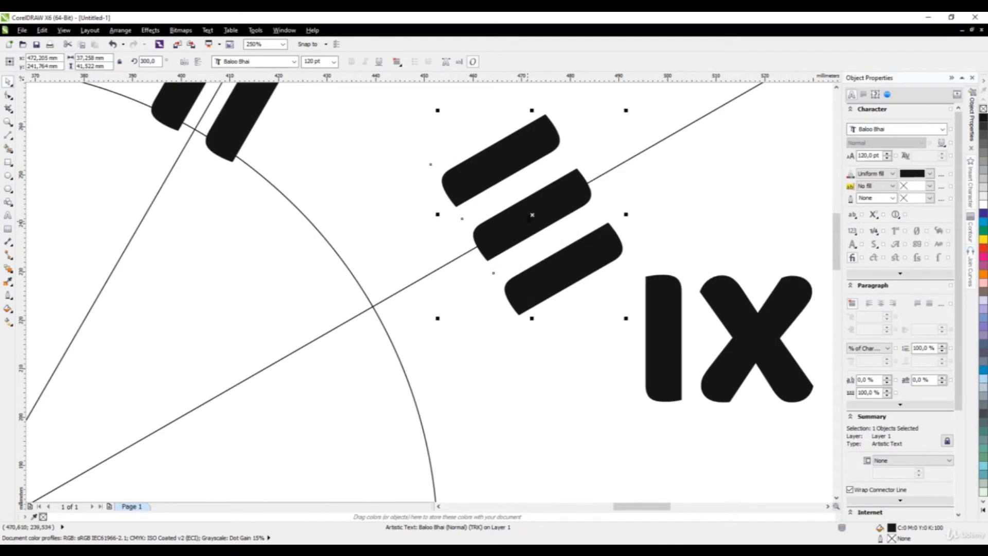
pyautogui.moveTo(532, 215); pyautogui.dragTo(418, 280)
pyautogui.scroll(-4, 447, 208)
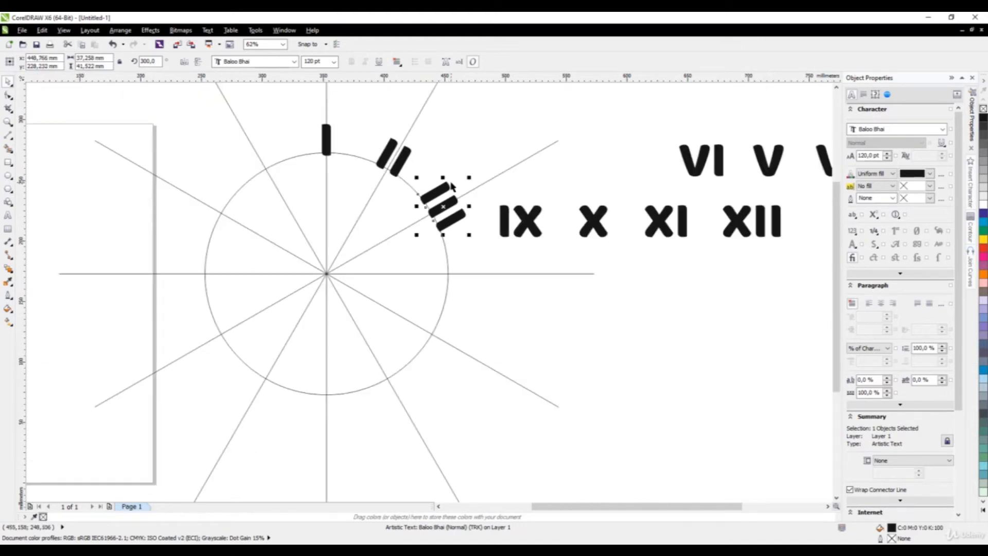
# - Move the numerals II and III off the clock circle into the empty area below the remaining numerals
pyautogui.scroll(-2, 328, 229)
pyautogui.scroll(2, 391, 230)
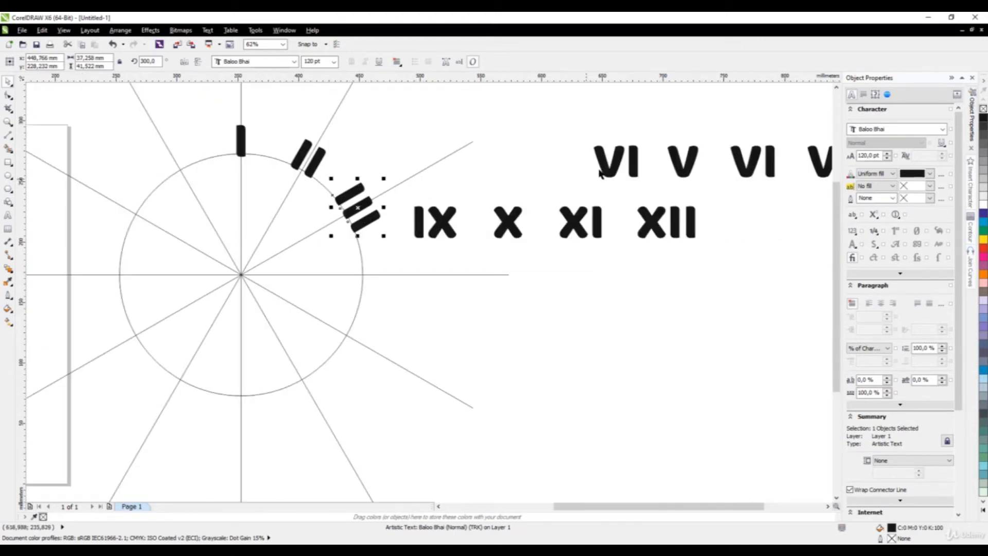
pyautogui.click(611, 178)
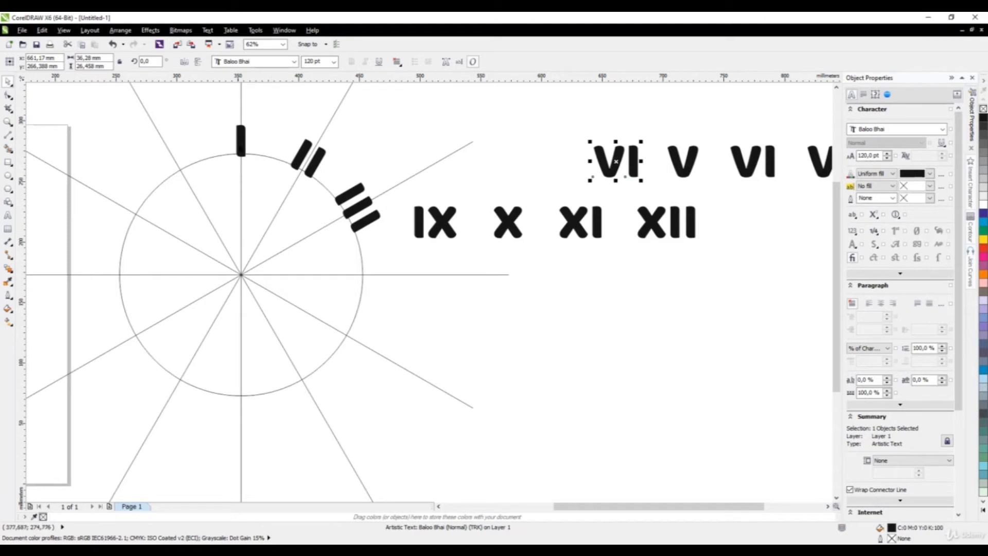
pyautogui.click(241, 147)
pyautogui.moveTo(307, 158); pyautogui.dragTo(596, 306)
pyautogui.moveTo(376, 229); pyautogui.dragTo(530, 365)
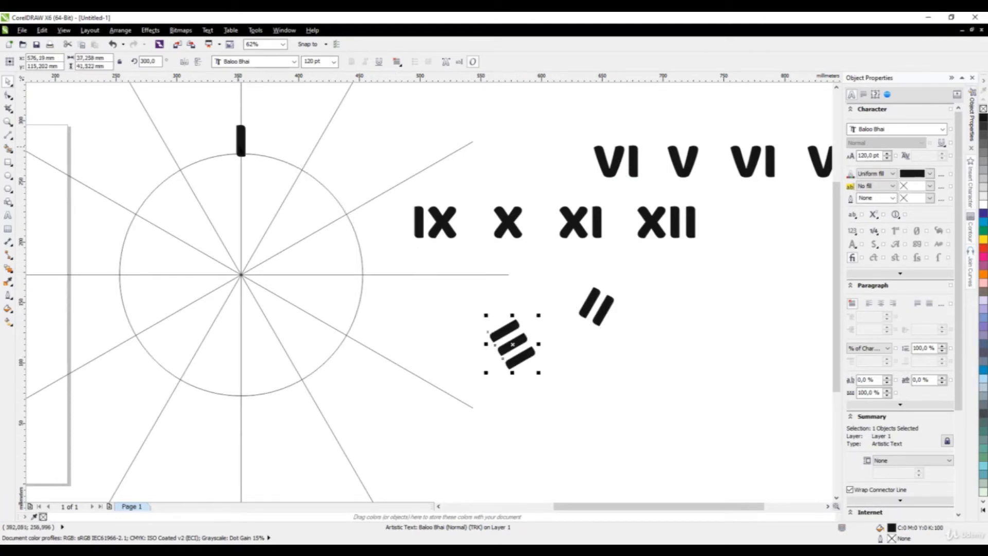
# - Rotate the numeral I to 330° and centre it on the one o'clock guide line at the circle's edge
pyautogui.click(238, 142)
pyautogui.scroll(4, 208, 120)
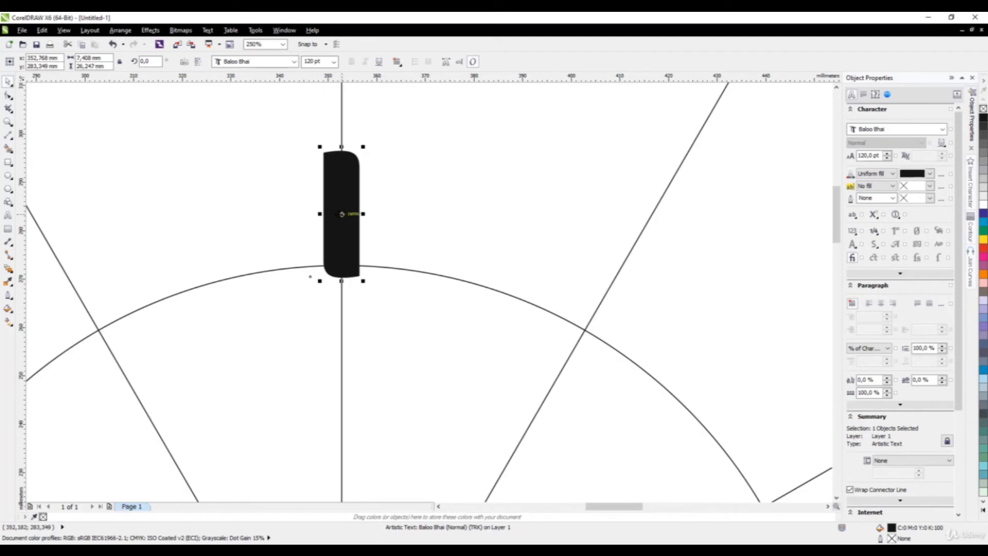
pyautogui.moveTo(341, 213); pyautogui.dragTo(638, 239)
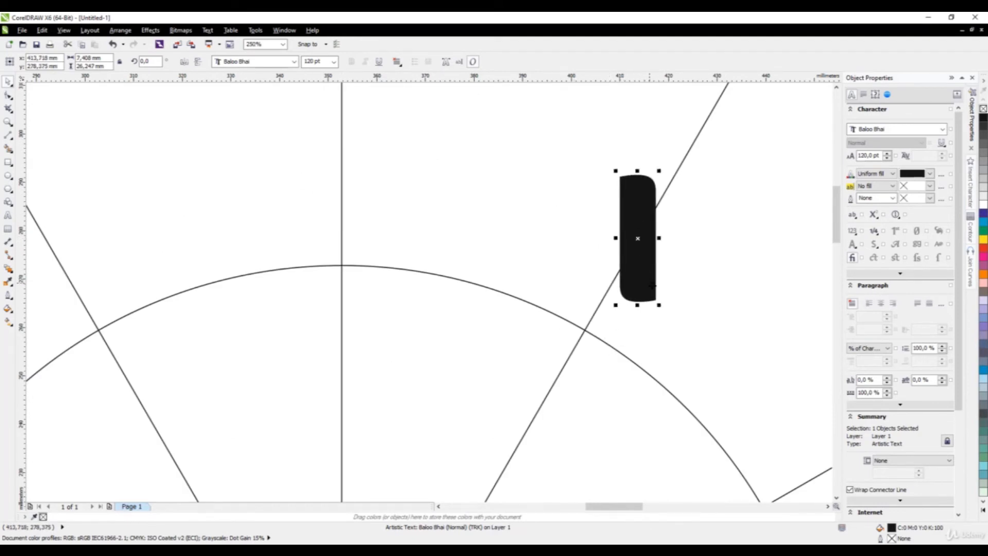
pyautogui.click(651, 286)
pyautogui.moveTo(657, 307); pyautogui.dragTo(620, 328)
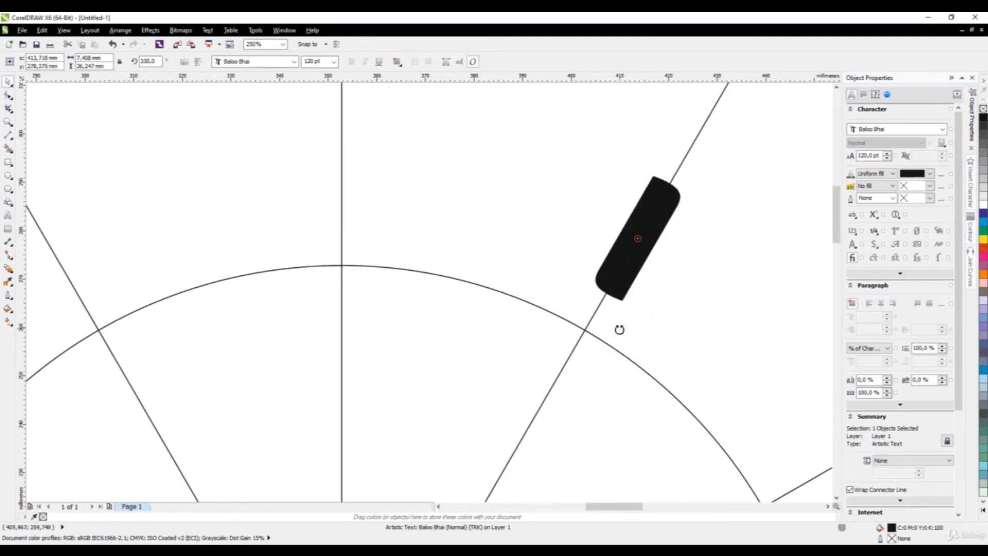
pyautogui.moveTo(630, 251); pyautogui.dragTo(615, 284)
# - Rotate the numeral II to 300° and centre it on the two o'clock guide line at the circle's edge
pyautogui.scroll(-5, 406, 123)
pyautogui.scroll(3, 556, 232)
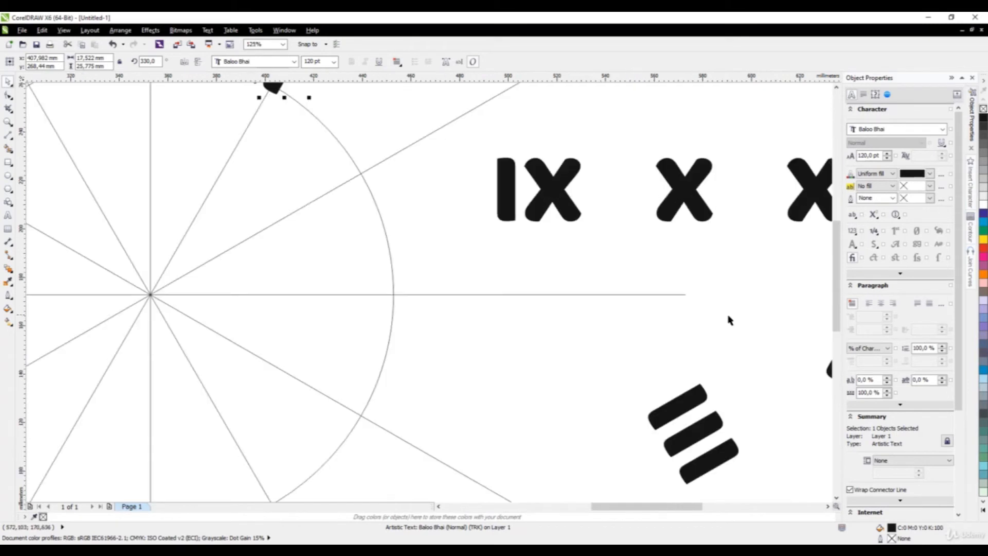
pyautogui.scroll(-2, 562, 288)
pyautogui.click(702, 331)
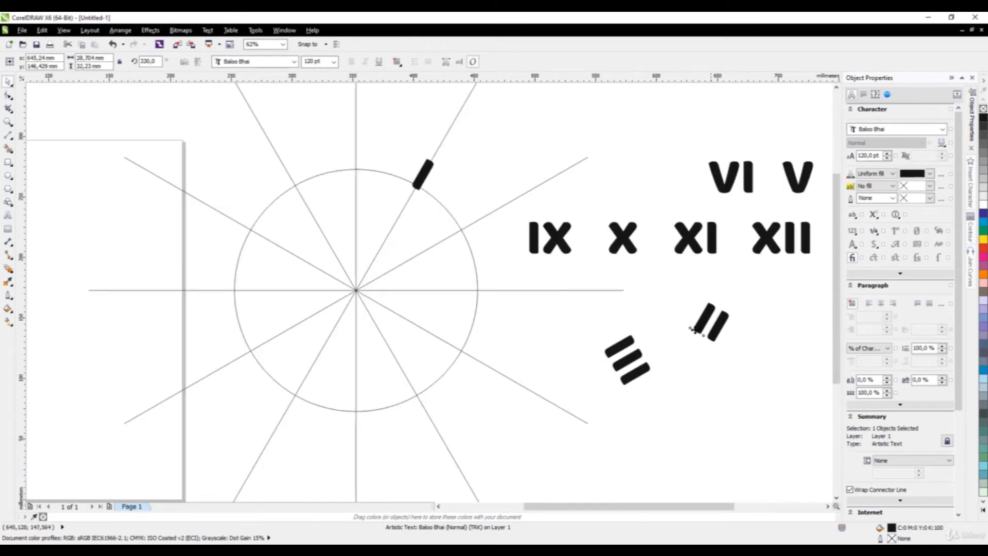
pyautogui.moveTo(709, 323); pyautogui.dragTo(485, 218)
pyautogui.scroll(2, 497, 239)
pyautogui.click(499, 242)
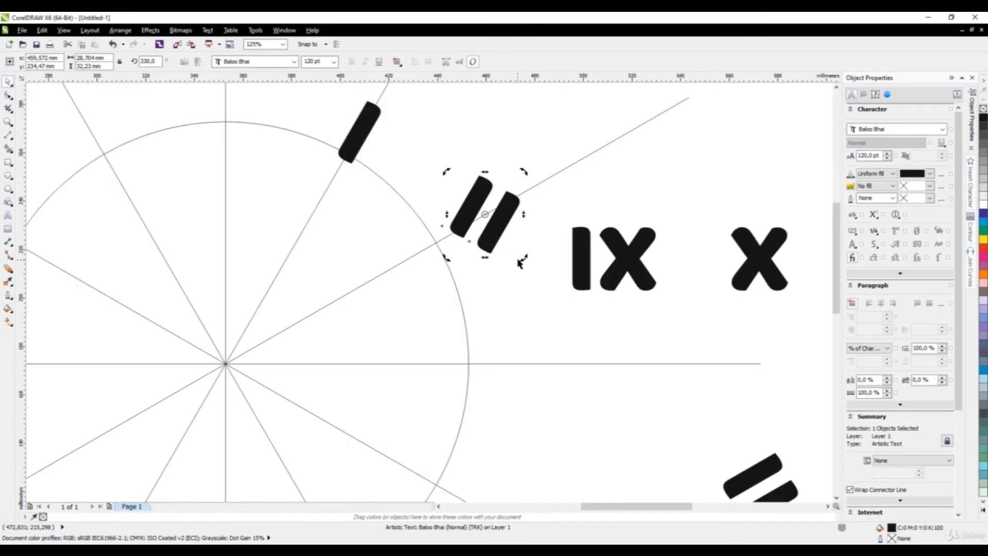
pyautogui.moveTo(525, 255); pyautogui.dragTo(508, 271)
pyautogui.click(493, 222)
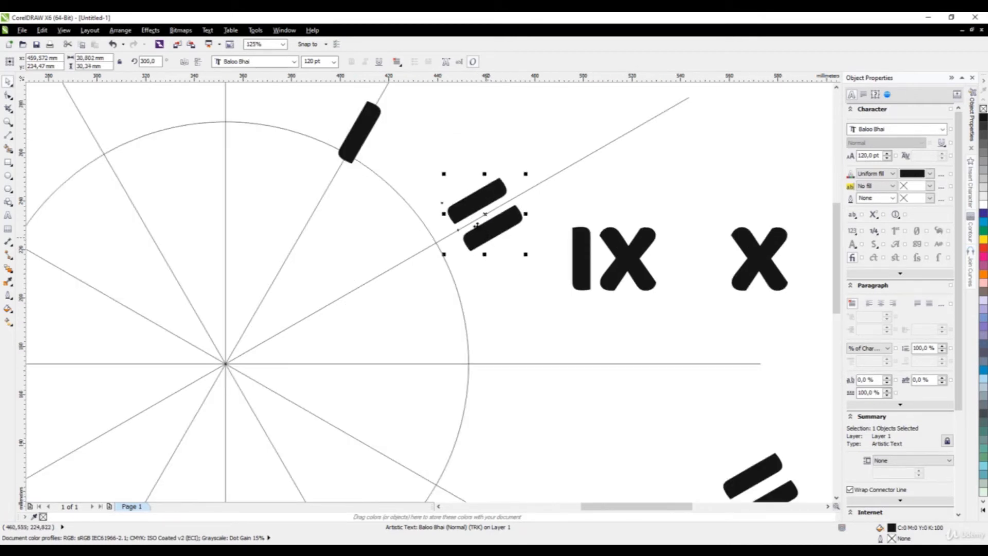
pyautogui.scroll(1, 494, 222)
pyautogui.moveTo(499, 213); pyautogui.dragTo(449, 241)
pyautogui.scroll(-2, 569, 306)
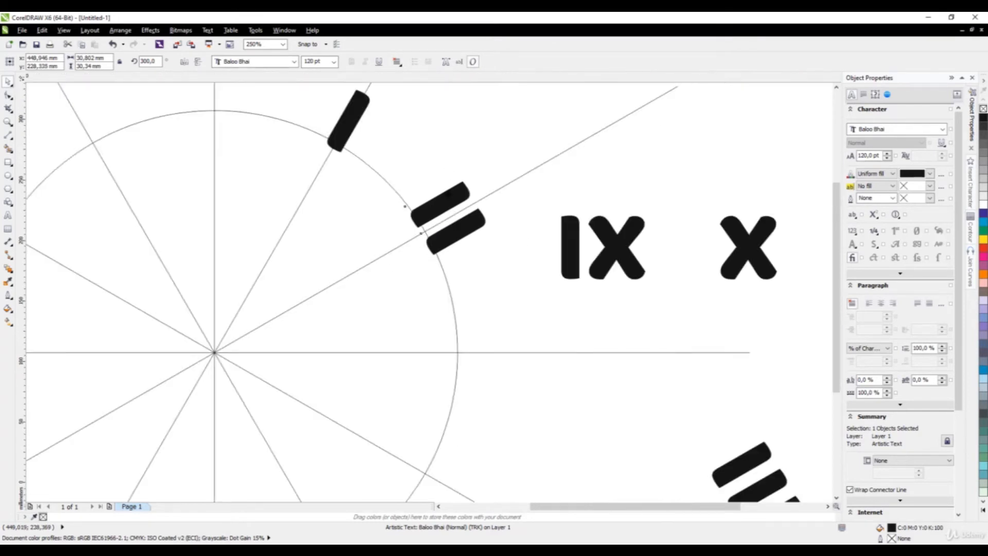
# - Rotate the numeral III to 270° and centre it on the horizontal three o'clock guide line at the circle's edge
pyautogui.click(595, 342)
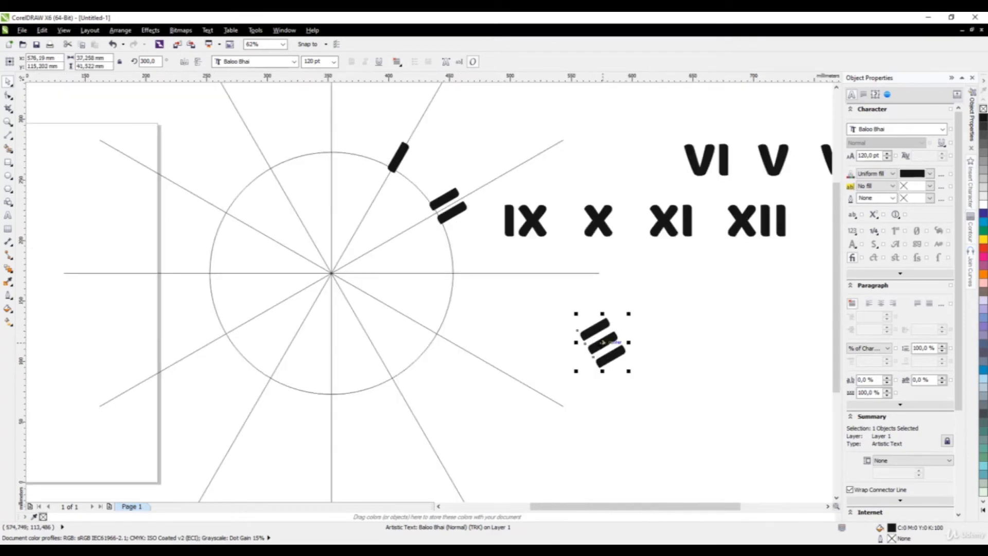
pyautogui.moveTo(602, 341); pyautogui.dragTo(476, 273)
pyautogui.scroll(1, 477, 273)
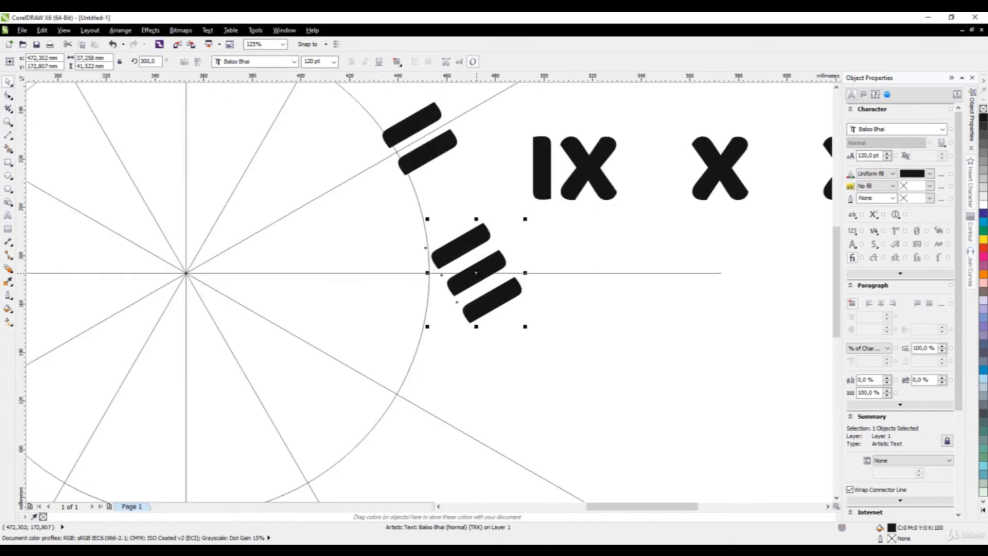
pyautogui.click(489, 269)
pyautogui.moveTo(525, 327); pyautogui.dragTo(494, 359)
pyautogui.click(476, 273)
pyautogui.scroll(1, 456, 272)
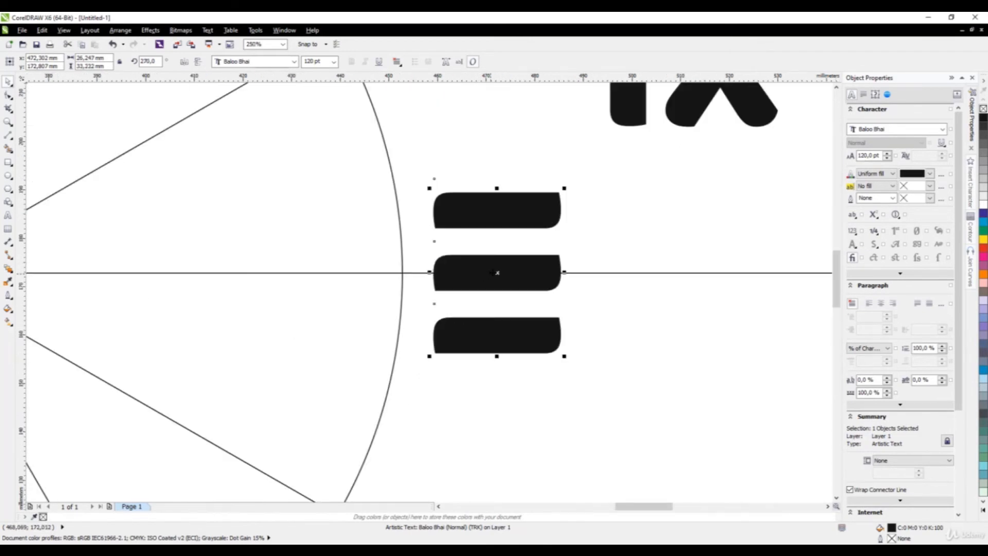
pyautogui.moveTo(497, 274); pyautogui.dragTo(455, 275)
pyautogui.scroll(-2, 458, 273)
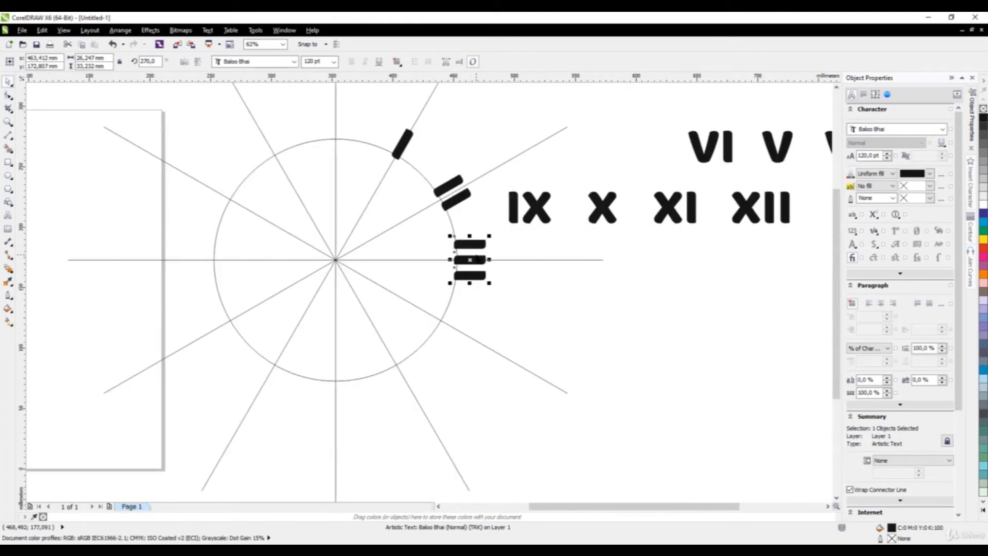
# - Bring the mistyped fourth numeral VI close to the circle and correct its text to IV
pyautogui.click(710, 146)
pyautogui.moveTo(710, 147); pyautogui.dragTo(580, 315)
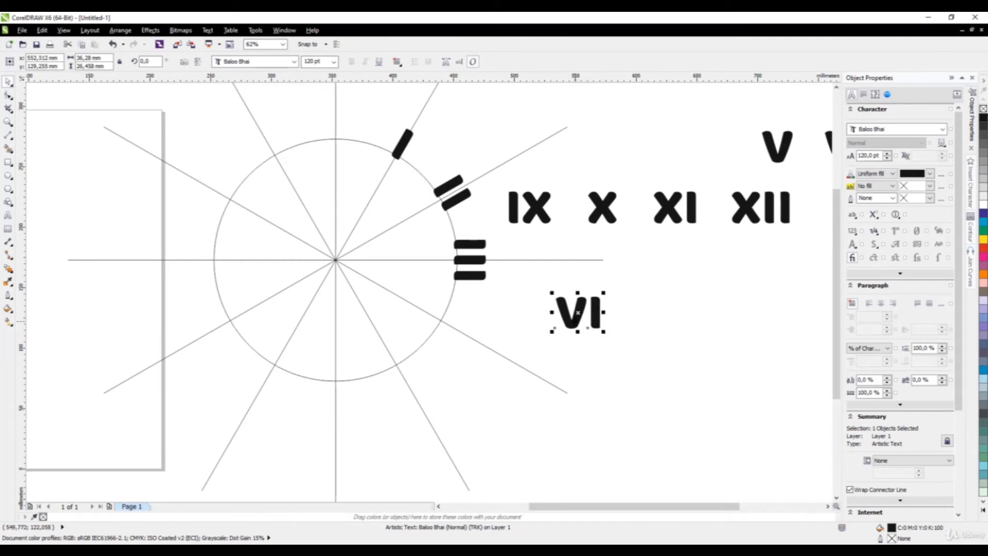
pyautogui.scroll(-1, 482, 289)
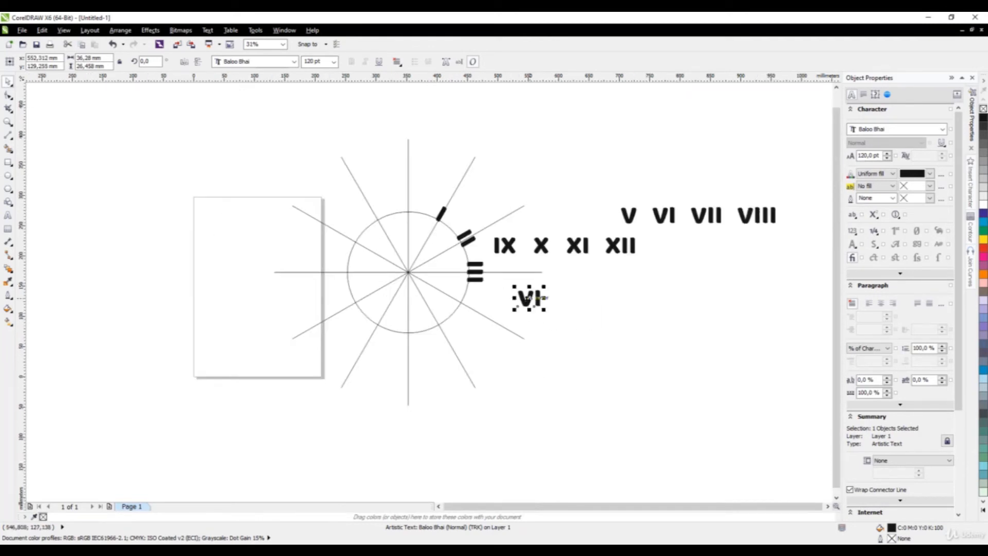
pyautogui.scroll(1, 541, 297)
pyautogui.doubleClick(551, 309)
pyautogui.press('BackSpace')
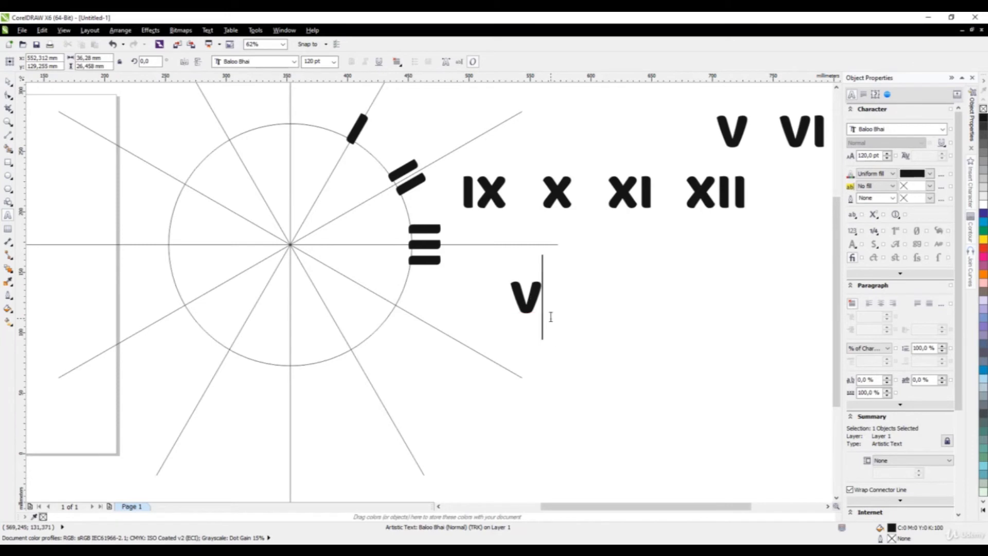
pyautogui.press('Left')
pyautogui.write('I')
pyautogui.press('Escape')
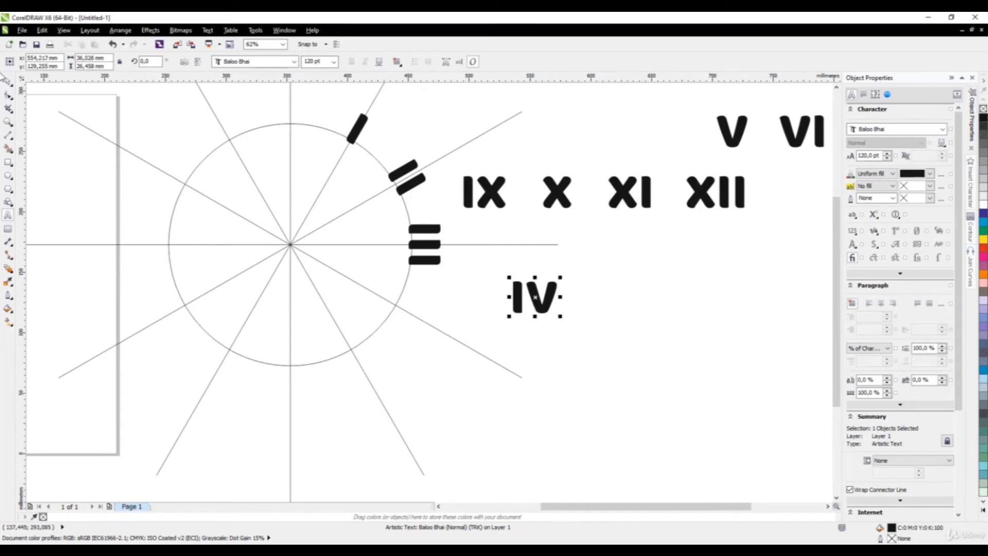
pyautogui.click(8, 81)
# - Rotate the numeral IV to 240° and centre it on the four o'clock guide line at the circle's edge
pyautogui.click(535, 296)
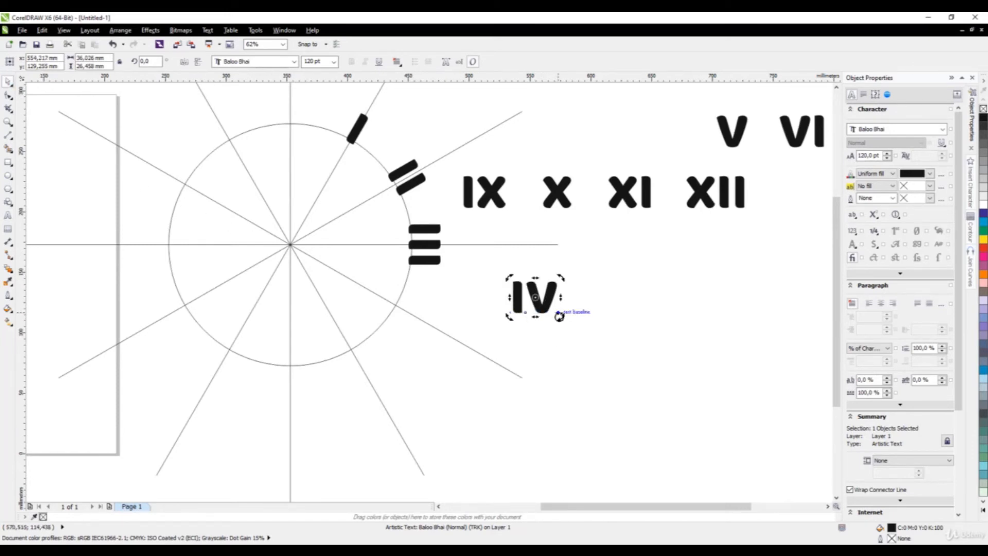
pyautogui.moveTo(559, 313); pyautogui.dragTo(461, 337)
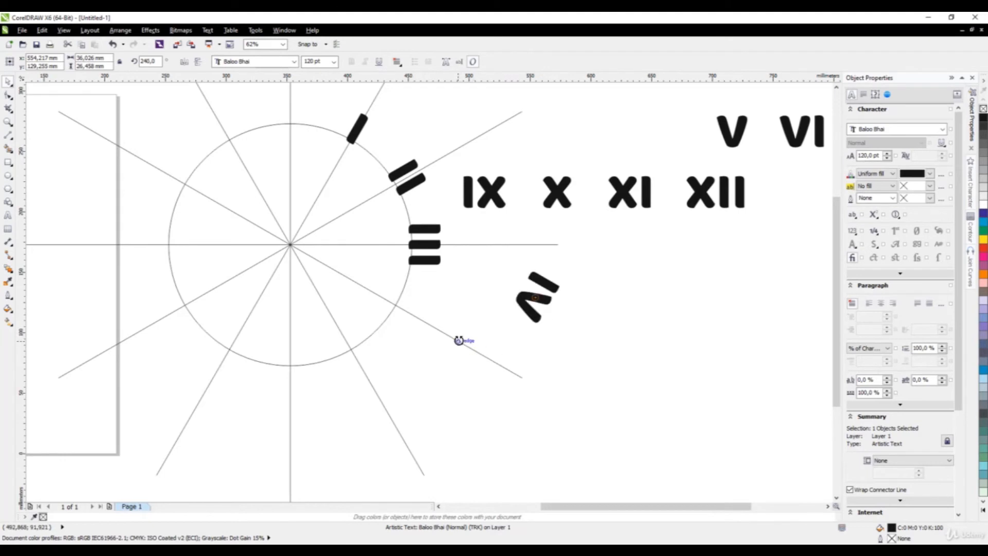
pyautogui.click(537, 293)
pyautogui.moveTo(458, 316); pyautogui.dragTo(427, 319)
pyautogui.scroll(4, 419, 324)
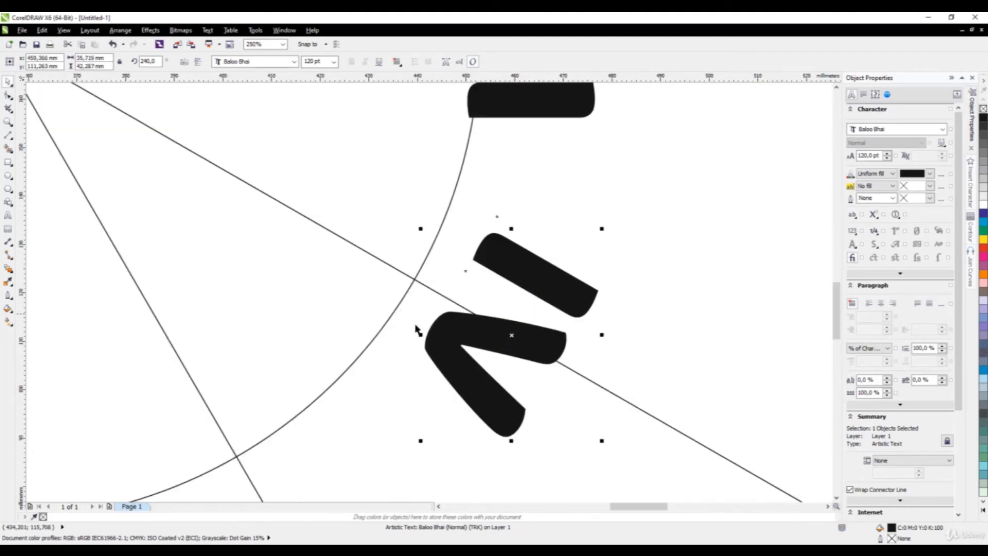
pyautogui.moveTo(511, 335); pyautogui.dragTo(465, 307)
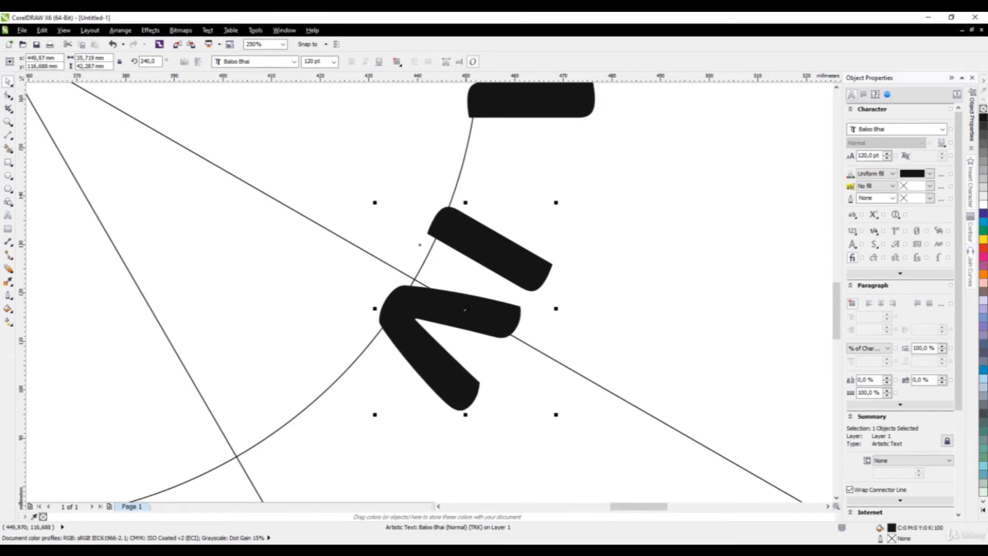
# - Flip the numeral IV around to a 60° rotation and shift it inward along its guide line onto the circle's edge
pyautogui.scroll(-2, 466, 308)
pyautogui.scroll(-2, 465, 307)
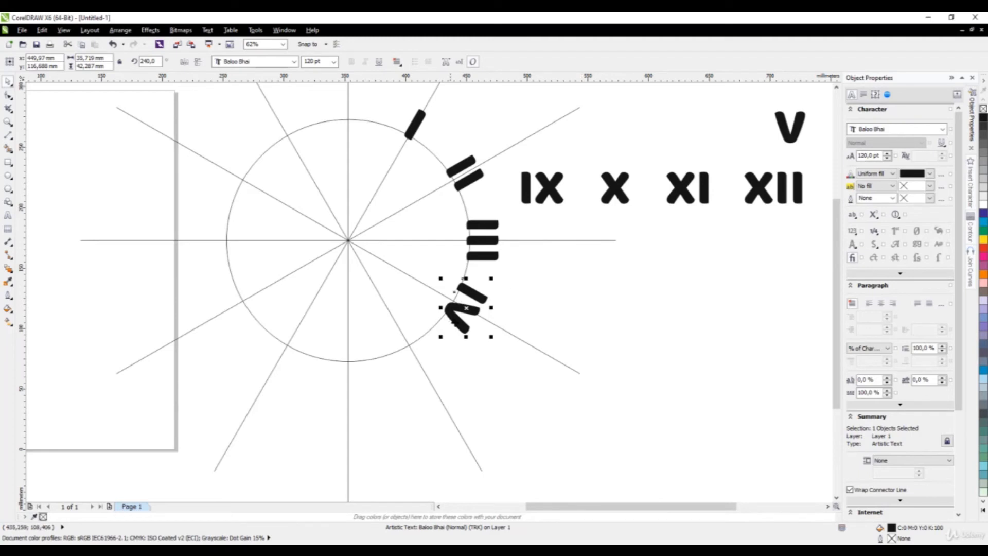
pyautogui.click(454, 324)
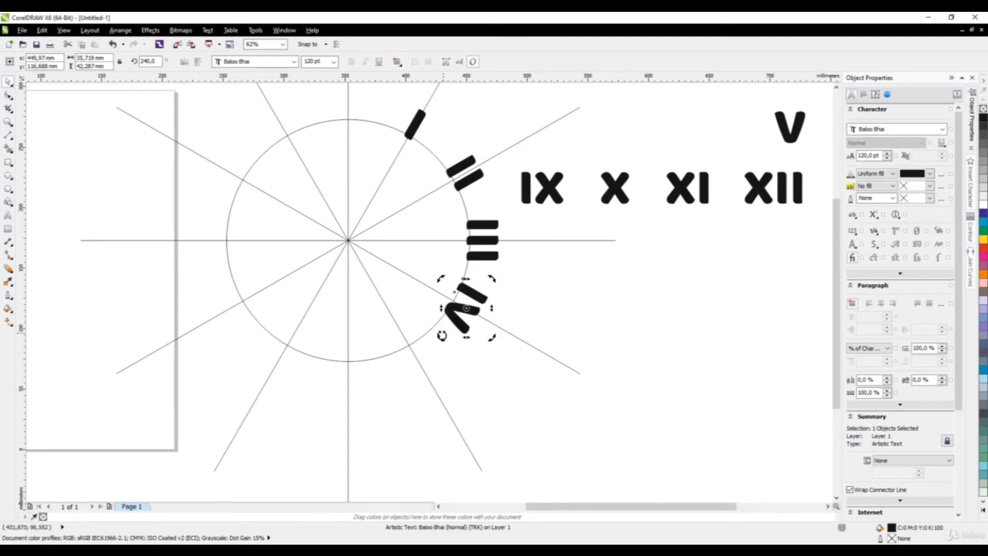
pyautogui.moveTo(439, 338); pyautogui.dragTo(503, 257)
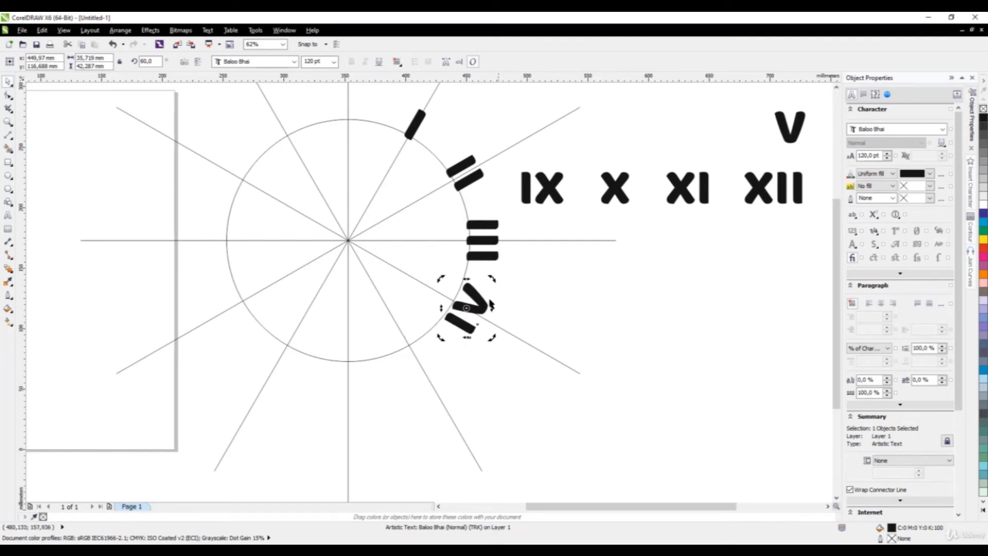
pyautogui.scroll(-2, 478, 305)
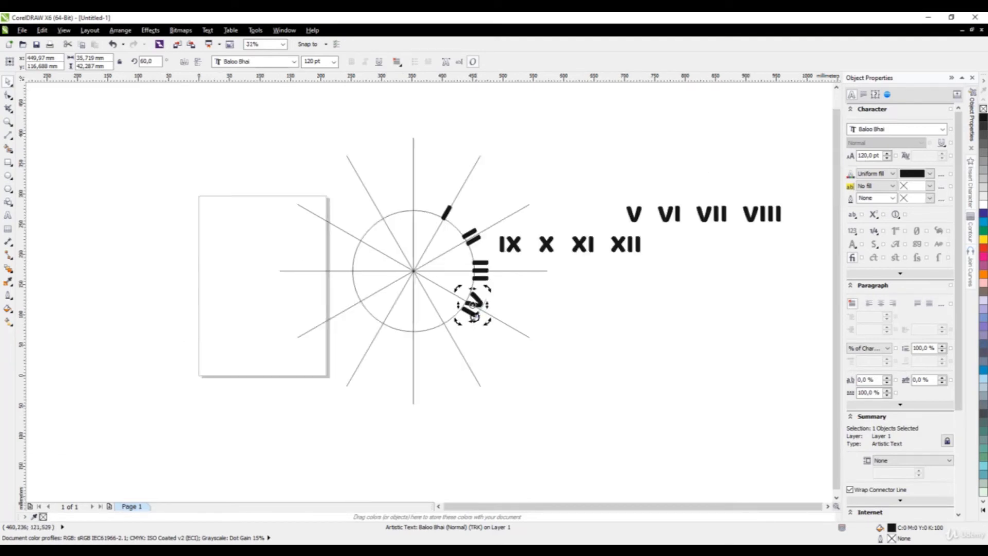
pyautogui.scroll(2, 473, 315)
pyautogui.scroll(2, 473, 288)
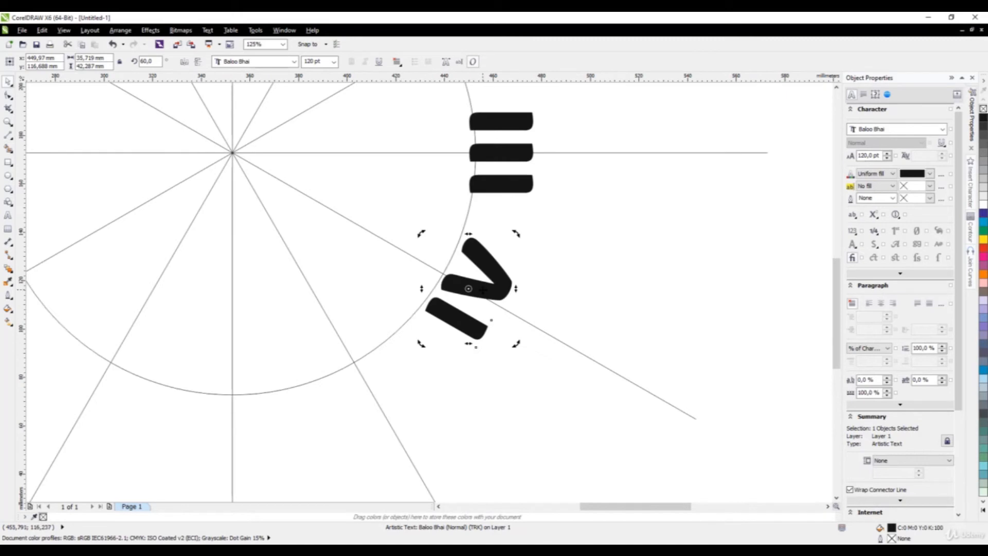
pyautogui.scroll(2, 483, 290)
pyautogui.moveTo(482, 291); pyautogui.dragTo(457, 282)
pyautogui.scroll(-4, 457, 283)
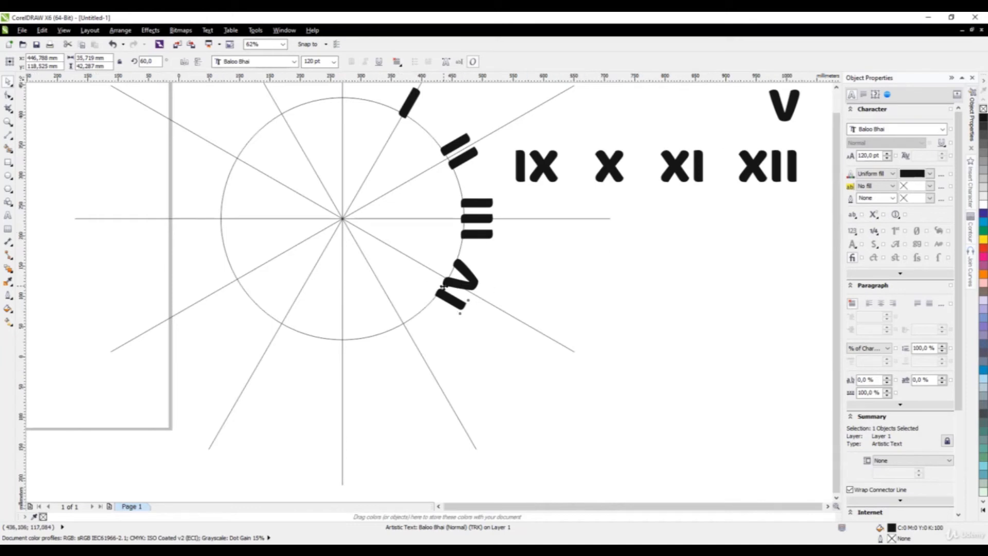
# - Rotate the numeral V to 30° and centre it on the five o'clock guide line at the circle's edge
pyautogui.scroll(-2, 444, 285)
pyautogui.click(614, 205)
pyautogui.moveTo(615, 197); pyautogui.dragTo(443, 267)
pyautogui.scroll(4, 423, 329)
pyautogui.click(442, 266)
pyautogui.moveTo(477, 301); pyautogui.dragTo(507, 285)
pyautogui.click(450, 278)
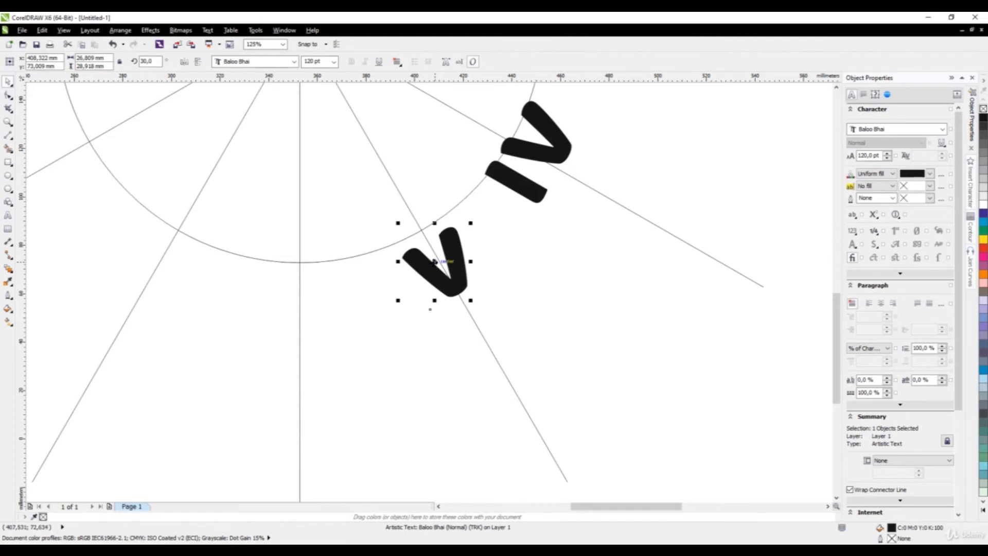
pyautogui.moveTo(434, 261); pyautogui.dragTo(430, 243)
# - Place the unrotated numeral VI on the vertical six o'clock guide line at the circle's lower edge
pyautogui.scroll(-3, 430, 244)
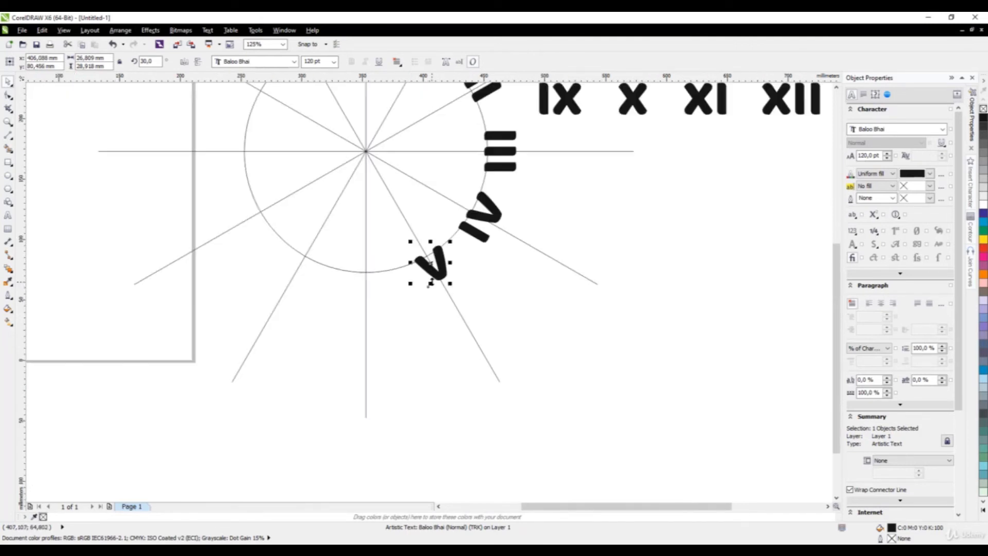
pyautogui.scroll(-2, 658, 287)
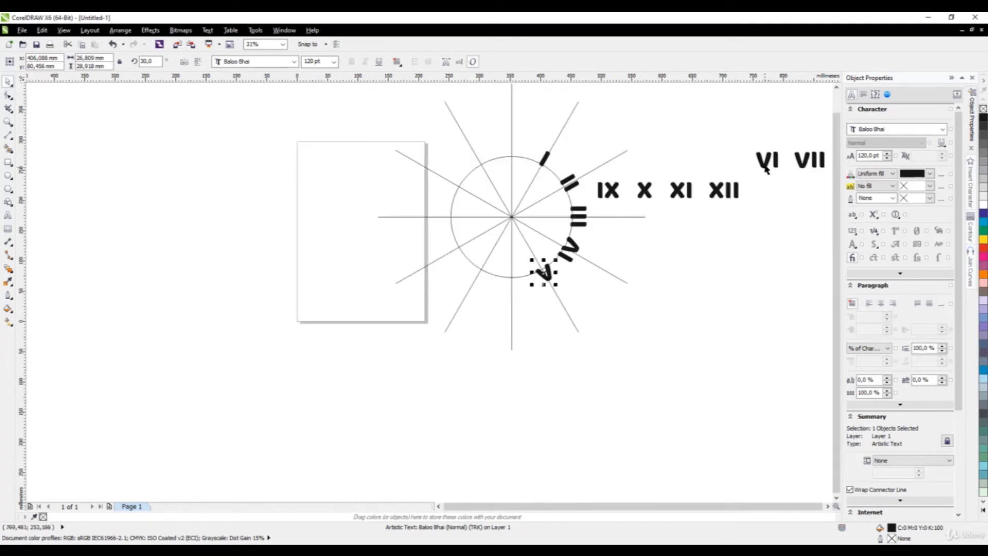
pyautogui.moveTo(766, 170); pyautogui.dragTo(457, 214)
pyautogui.scroll(4, 529, 307)
pyautogui.scroll(-3, 457, 215)
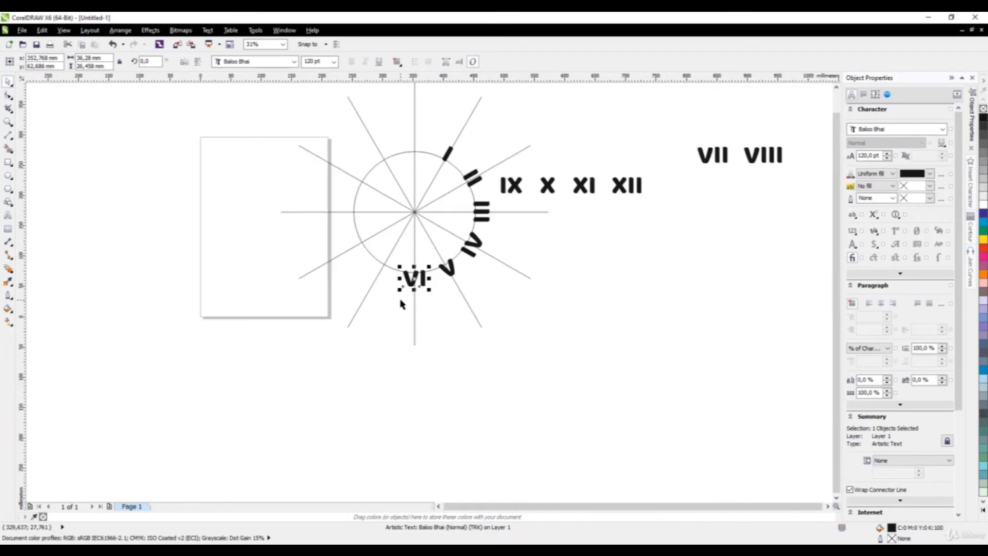
# - Rotate the numeral VII to 330° and centre it on the seven o'clock guide line at the circle's edge
pyautogui.click(709, 162)
pyautogui.moveTo(714, 157); pyautogui.dragTo(364, 282)
pyautogui.scroll(4, 364, 282)
pyautogui.click(363, 282)
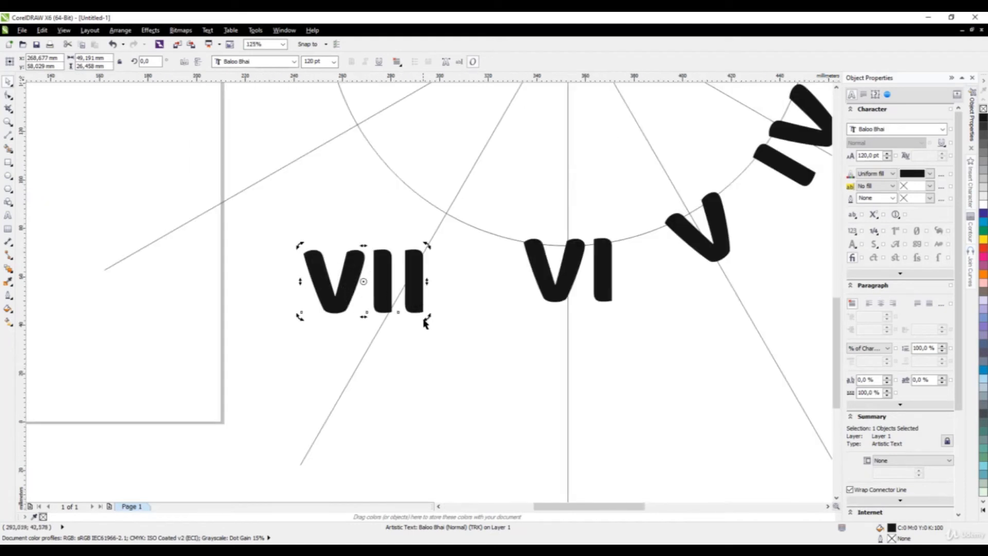
pyautogui.moveTo(424, 323); pyautogui.dragTo(407, 363)
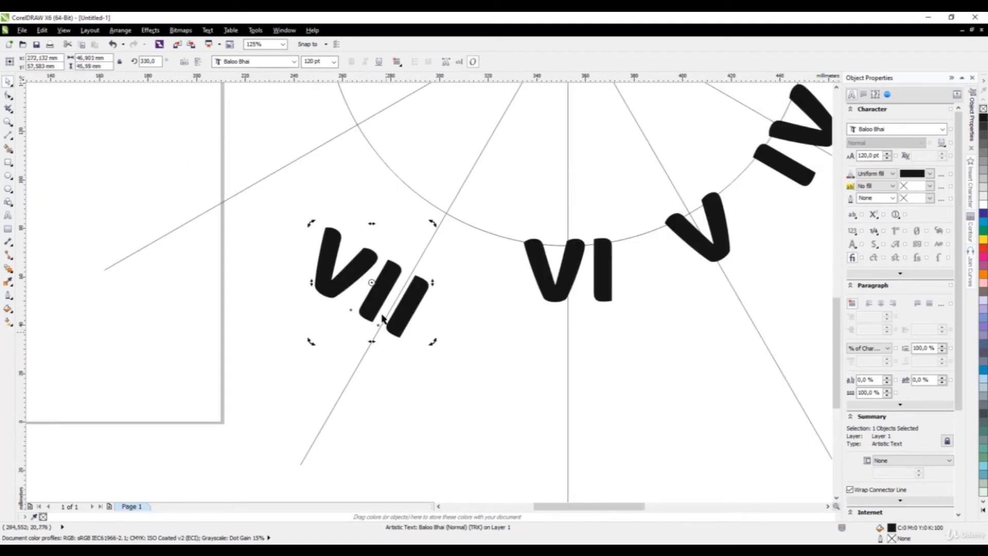
pyautogui.click(372, 282)
pyautogui.moveTo(371, 282); pyautogui.dragTo(435, 230)
# - Rotate the numeral VIII to 300° and centre it on the eight o'clock guide line at the circle's edge
pyautogui.scroll(-5, 341, 304)
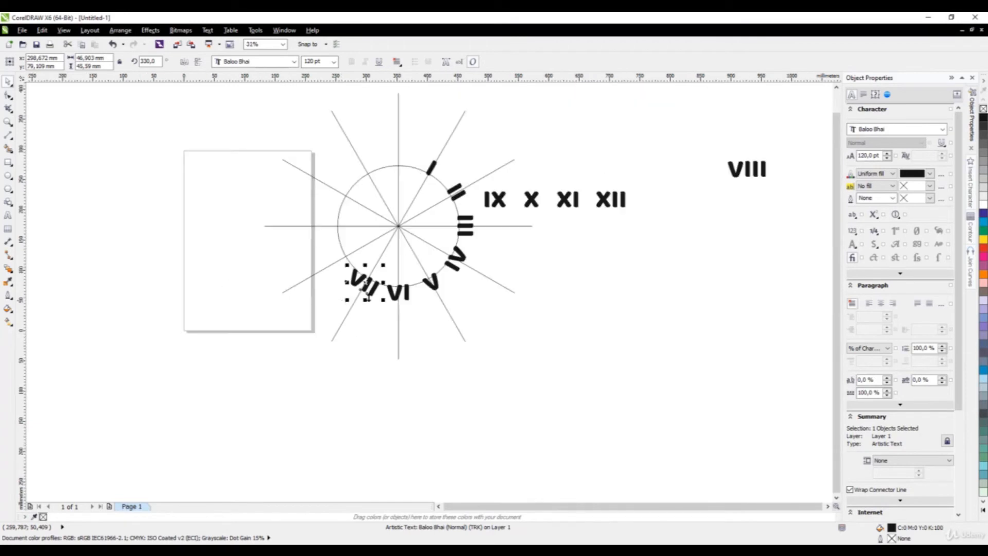
pyautogui.click(747, 175)
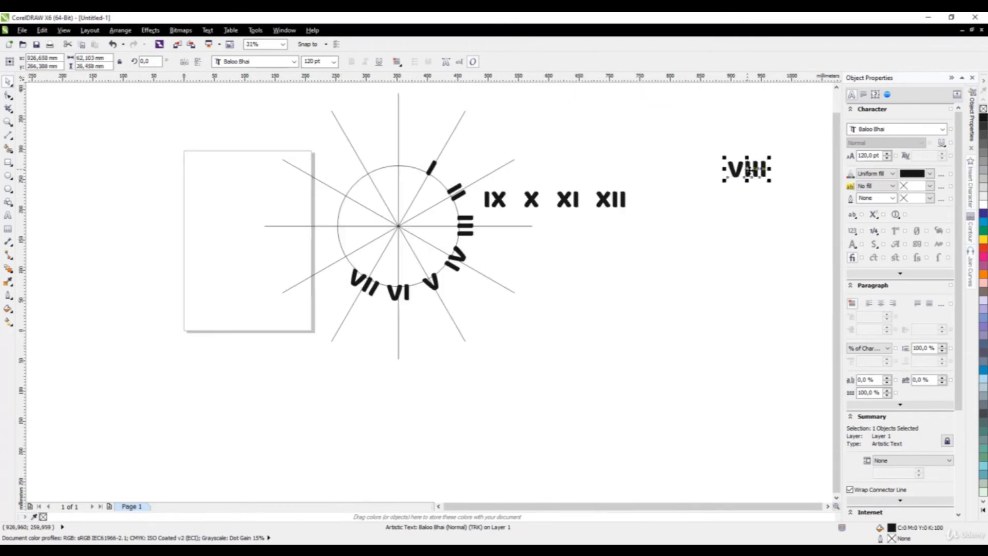
pyautogui.moveTo(748, 172); pyautogui.dragTo(296, 257)
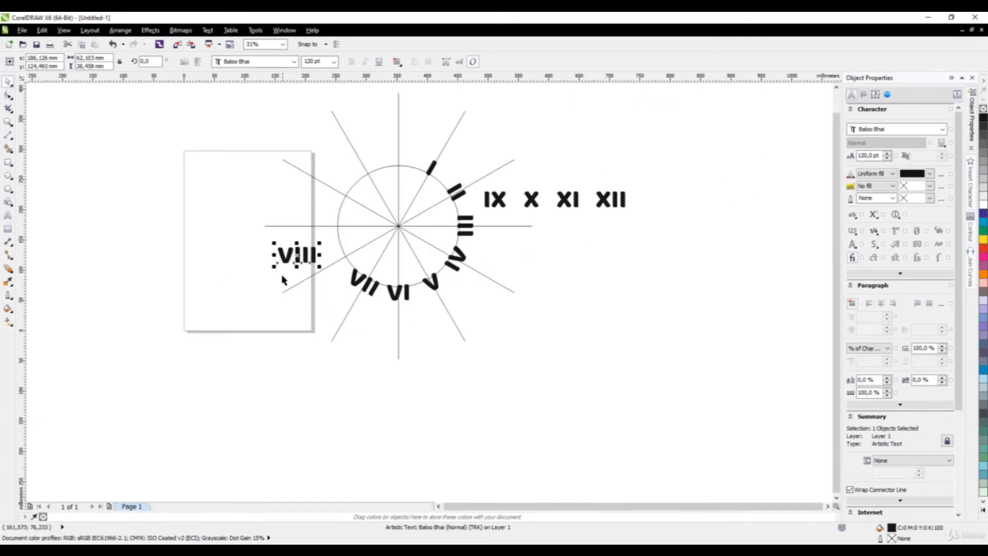
pyautogui.scroll(2, 282, 279)
pyautogui.scroll(3, 315, 266)
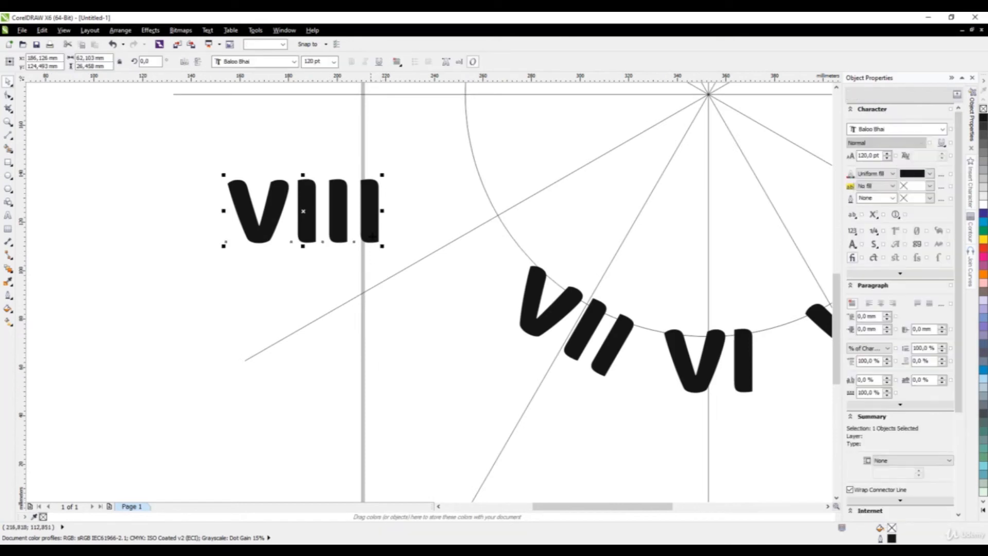
pyautogui.click(372, 236)
pyautogui.moveTo(383, 248); pyautogui.dragTo(313, 335)
pyautogui.click(312, 218)
pyautogui.moveTo(312, 219); pyautogui.dragTo(482, 223)
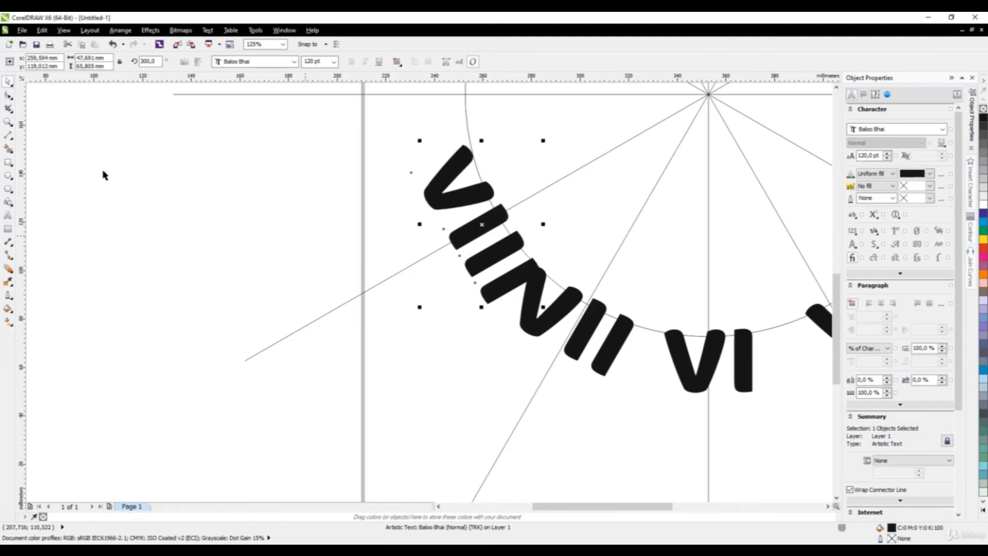
# - Tighten the numeral VIII's character spacing to about -40.5% and recentre it on the eight o'clock guide line
pyautogui.click(9, 95)
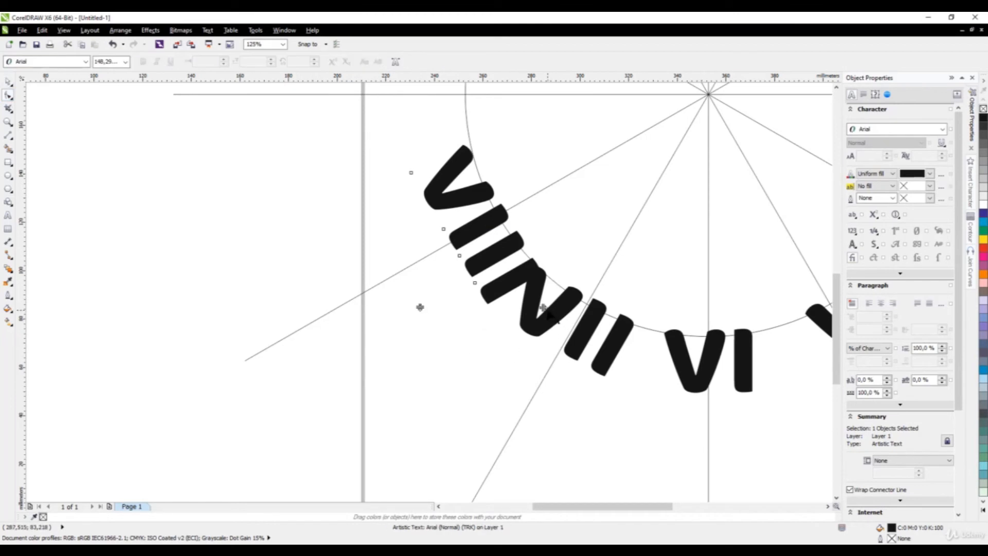
pyautogui.moveTo(545, 308); pyautogui.dragTo(527, 312)
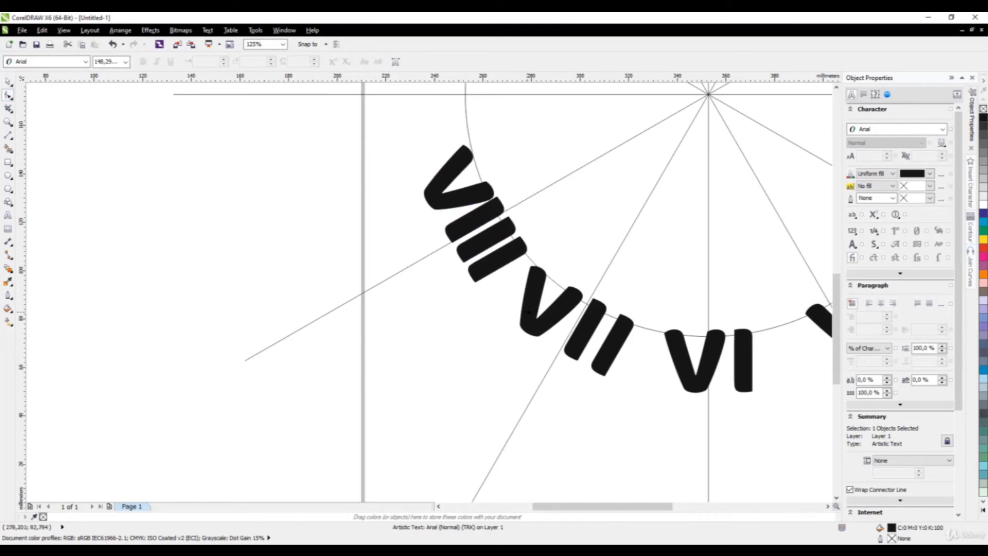
pyautogui.click(8, 82)
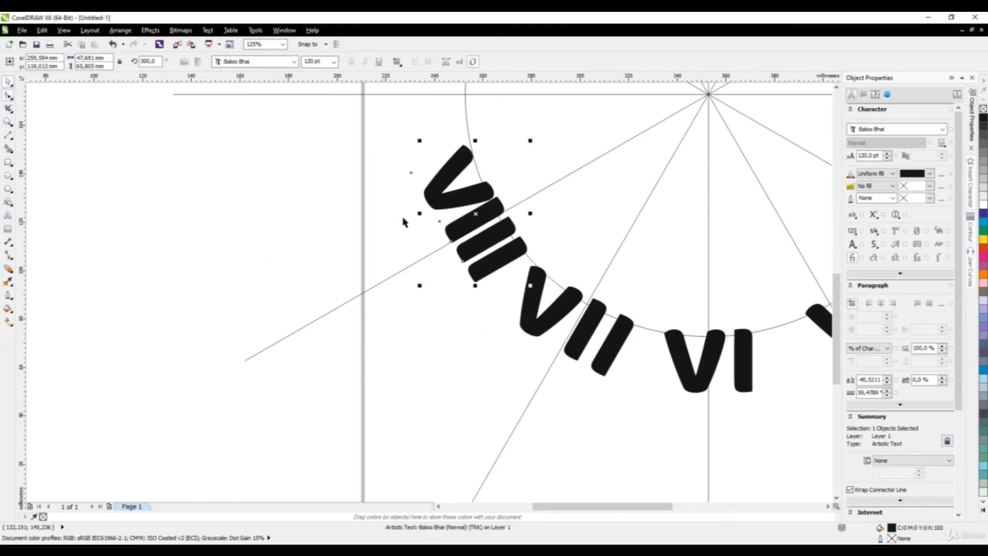
pyautogui.moveTo(475, 213); pyautogui.dragTo(481, 224)
pyautogui.scroll(-1, 349, 321)
pyautogui.scroll(-1, 345, 323)
pyautogui.scroll(1, 385, 289)
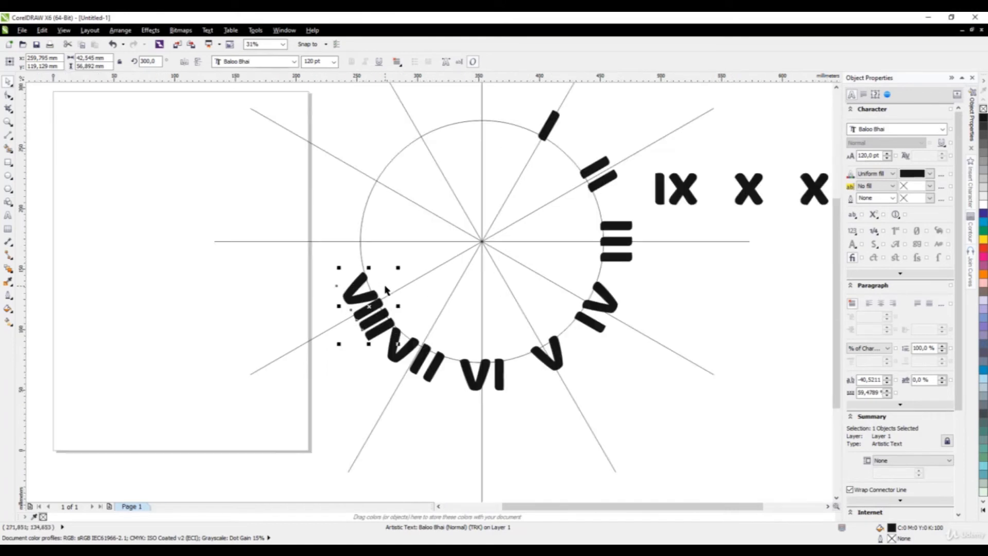
# - Tighten the numeral VII's character spacing to about -29% and recentre it on the seven o'clock guide line
pyautogui.scroll(1, 402, 355)
pyautogui.click(401, 355)
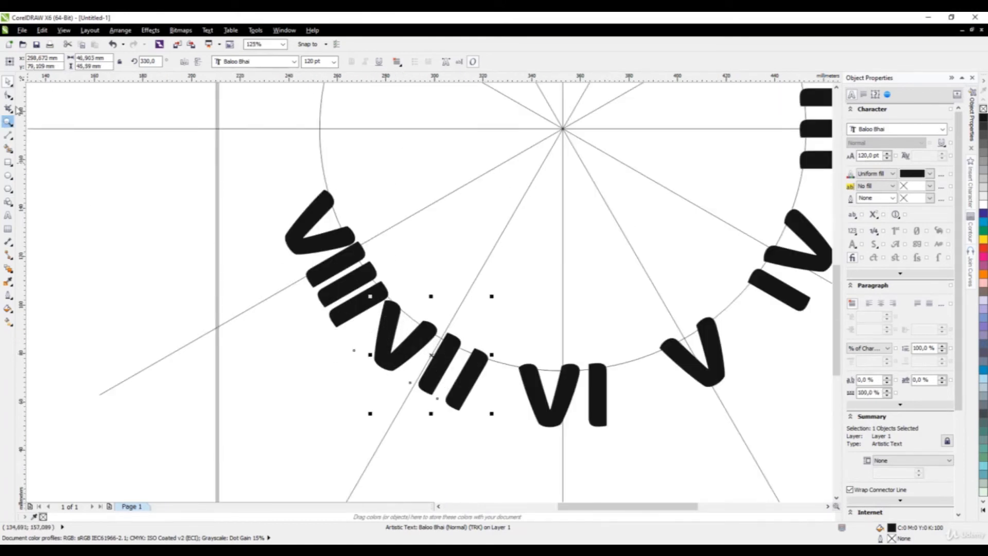
pyautogui.click(8, 96)
pyautogui.moveTo(495, 422); pyautogui.dragTo(480, 424)
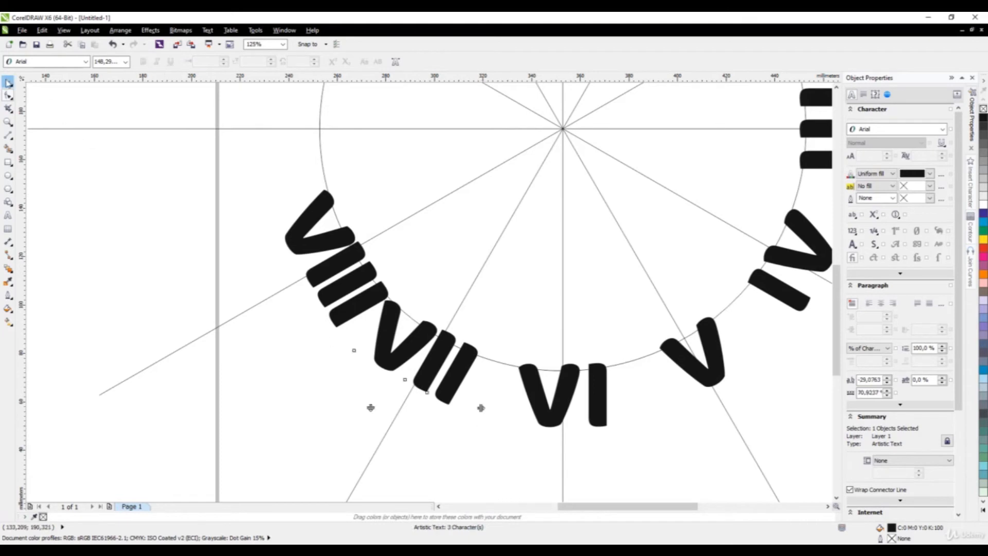
pyautogui.click(8, 81)
pyautogui.moveTo(425, 353); pyautogui.dragTo(431, 356)
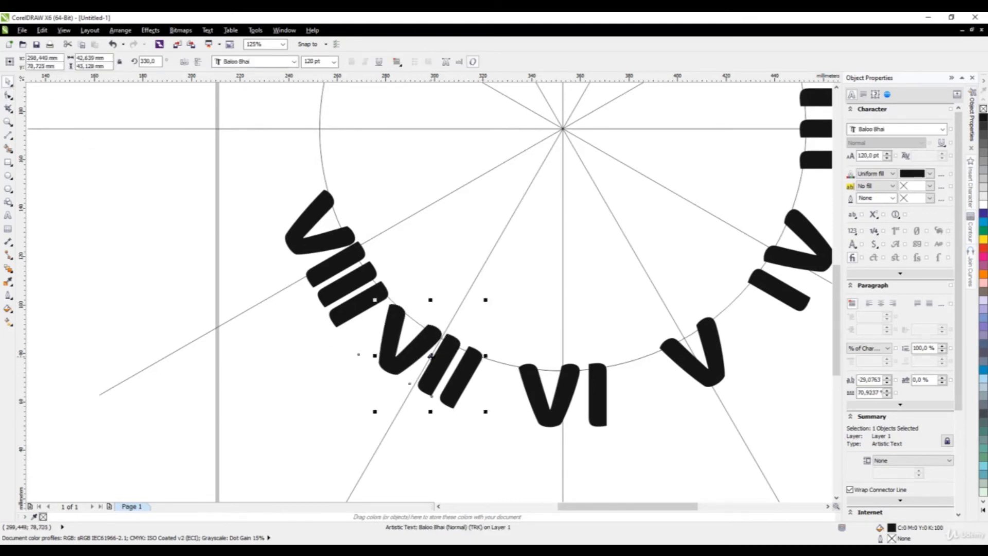
# - Rotate the numeral IX to 90° and centre it on the horizontal nine o'clock guide line at the circle's edge
pyautogui.scroll(-4, 319, 374)
pyautogui.scroll(2, 530, 283)
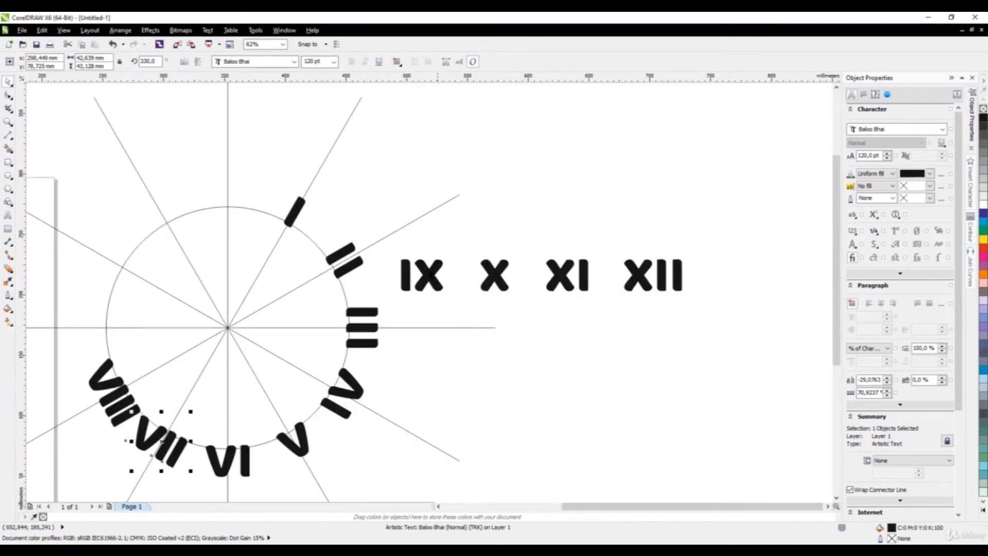
pyautogui.scroll(-2, 497, 325)
pyautogui.scroll(4, 283, 360)
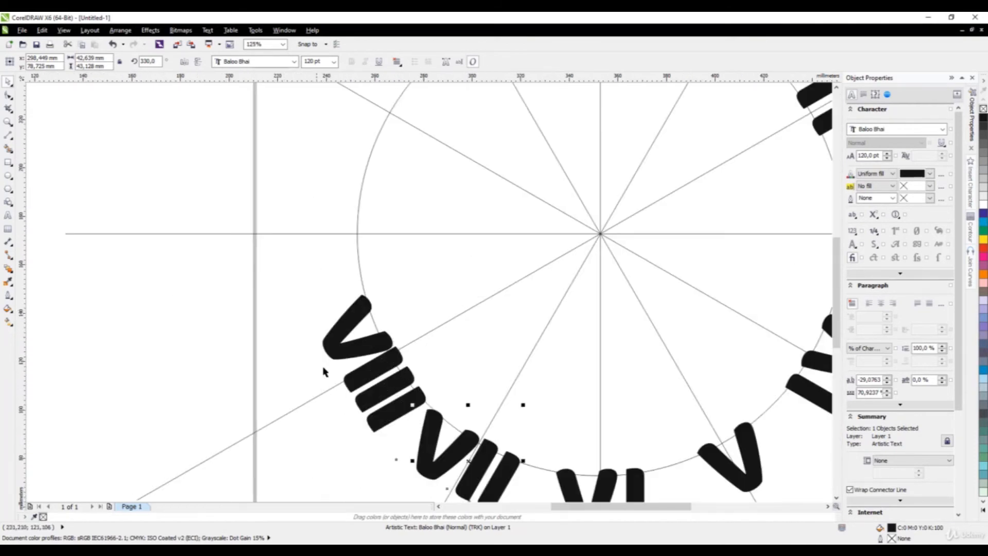
pyautogui.scroll(-2, 294, 385)
pyautogui.scroll(-2, 430, 301)
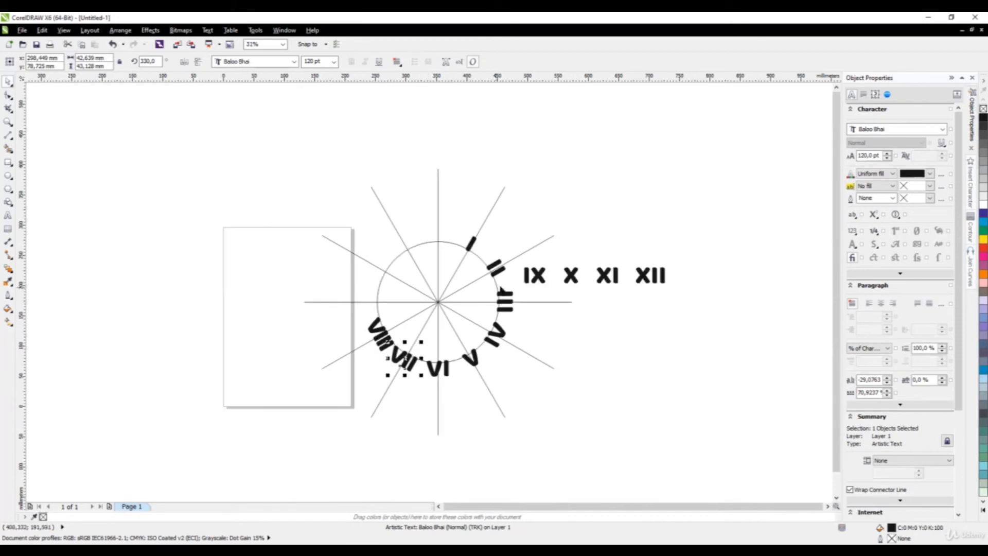
pyautogui.scroll(2, 507, 291)
pyautogui.click(568, 280)
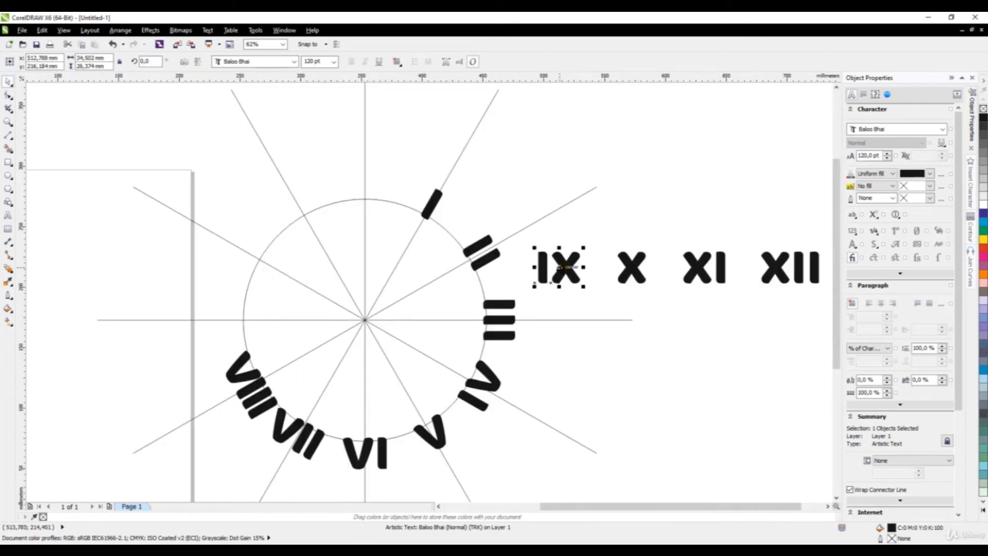
pyautogui.moveTo(558, 266); pyautogui.dragTo(242, 301)
pyautogui.click(202, 337)
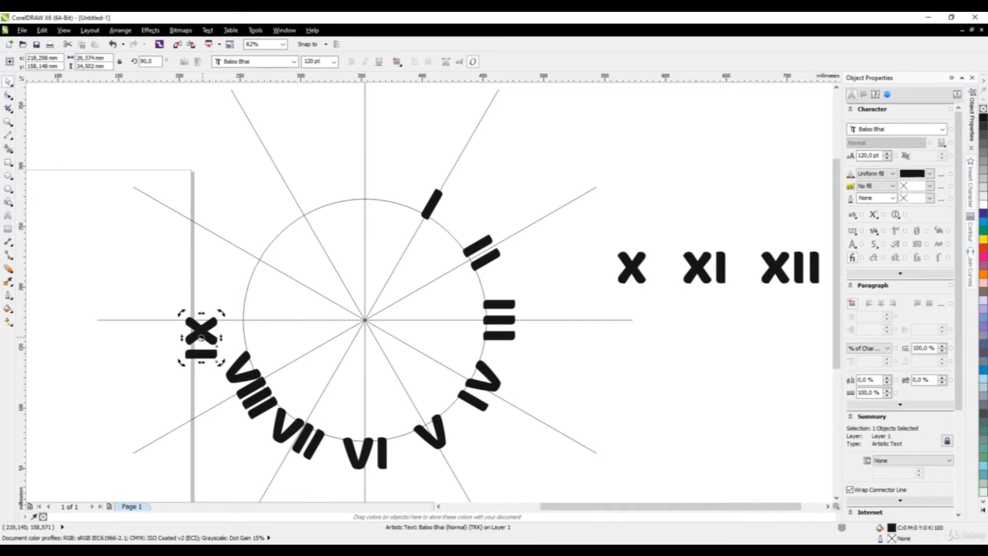
pyautogui.scroll(3, 202, 337)
pyautogui.moveTo(199, 337); pyautogui.dragTo(261, 302)
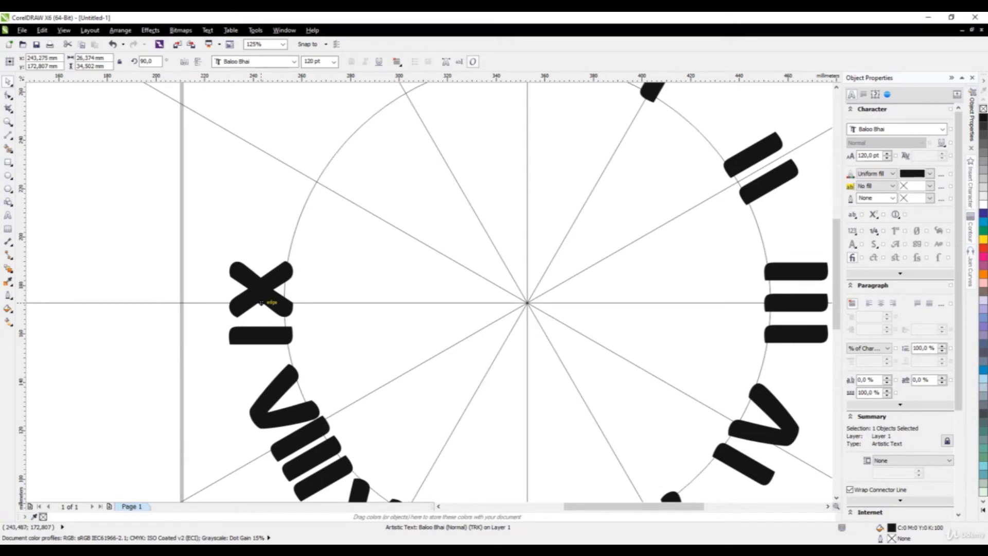
# - Rotate the numeral X to 60° and centre it on the ten o'clock guide line at the circle's edge
pyautogui.scroll(-3, 192, 352)
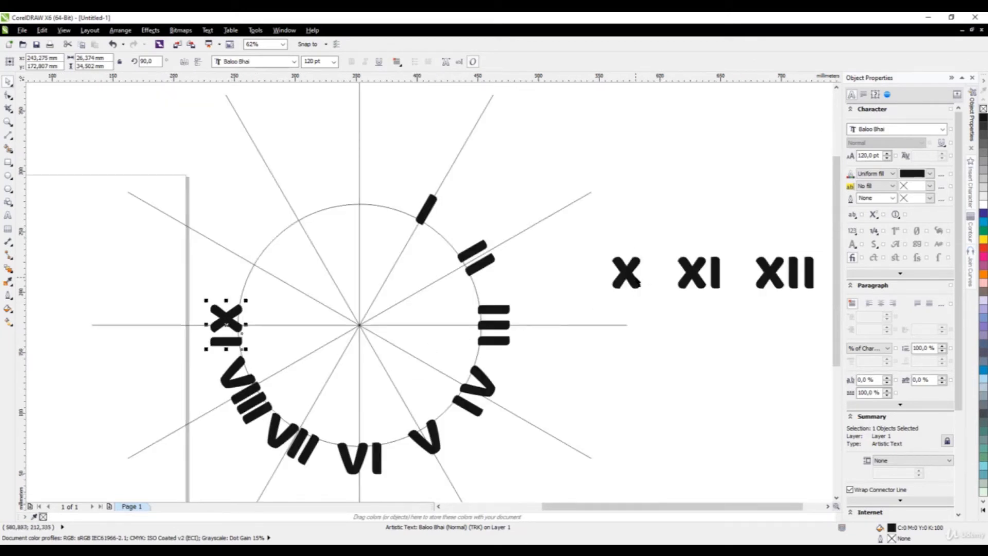
pyautogui.click(630, 273)
pyautogui.moveTo(630, 273); pyautogui.dragTo(206, 267)
pyautogui.scroll(3, 206, 267)
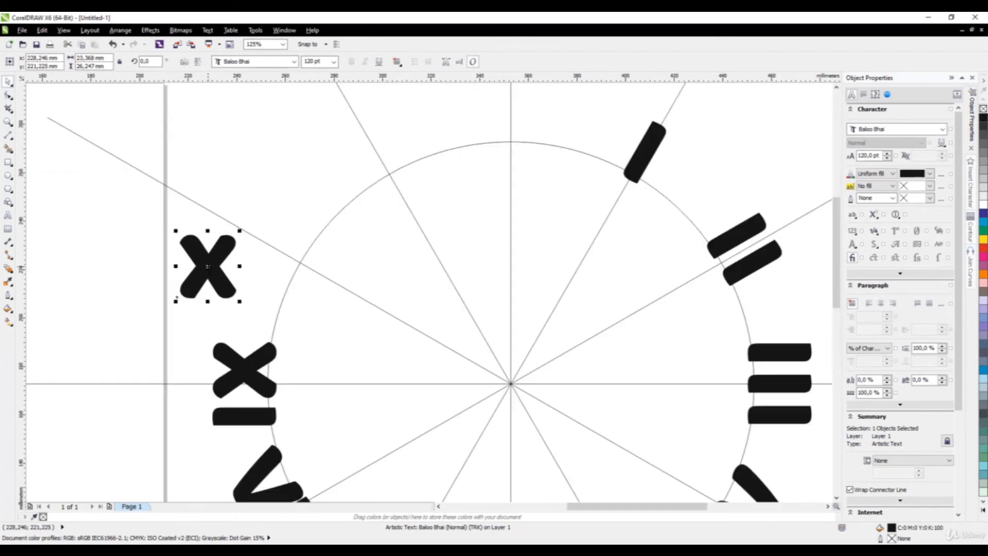
pyautogui.click(208, 266)
pyautogui.moveTo(173, 304); pyautogui.dragTo(220, 310)
pyautogui.click(221, 290)
pyautogui.moveTo(216, 266); pyautogui.dragTo(279, 251)
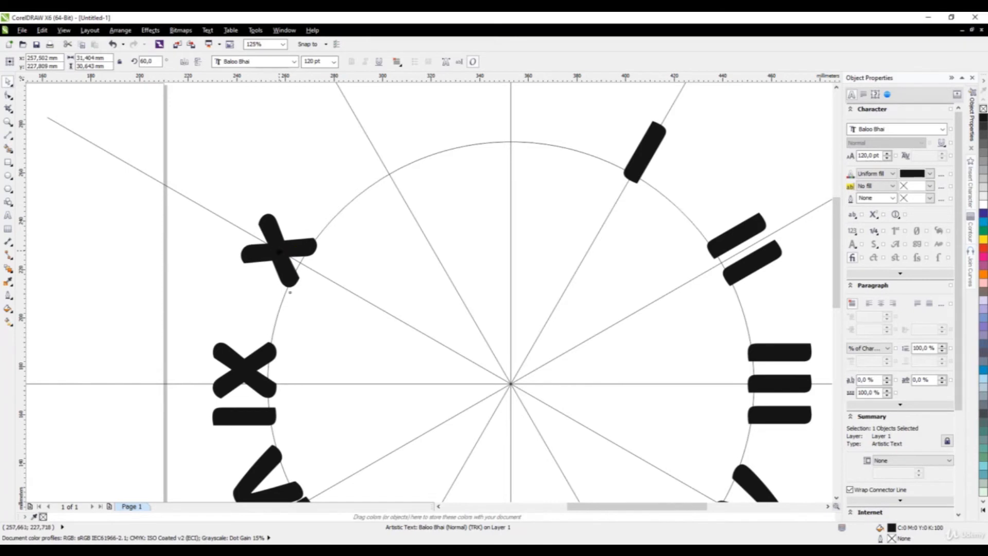
# - Rotate the numeral XI to 30° and centre it on the eleven o'clock guide line at the circle's edge
pyautogui.scroll(-2, 250, 292)
pyautogui.moveTo(725, 288); pyautogui.dragTo(278, 212)
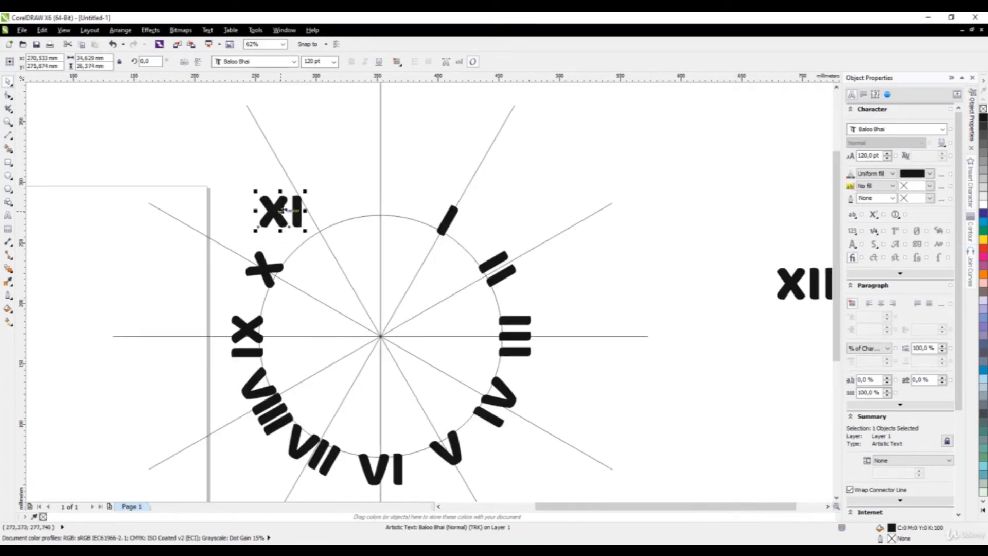
pyautogui.scroll(2, 277, 212)
pyautogui.click(312, 243)
pyautogui.moveTo(325, 251); pyautogui.dragTo(374, 225)
pyautogui.click(281, 212)
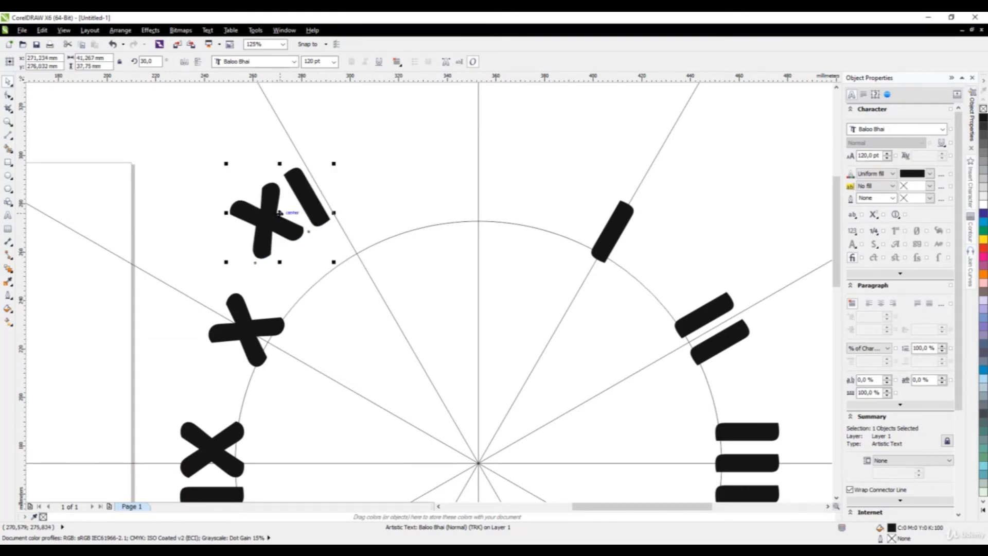
pyautogui.moveTo(279, 212); pyautogui.dragTo(345, 235)
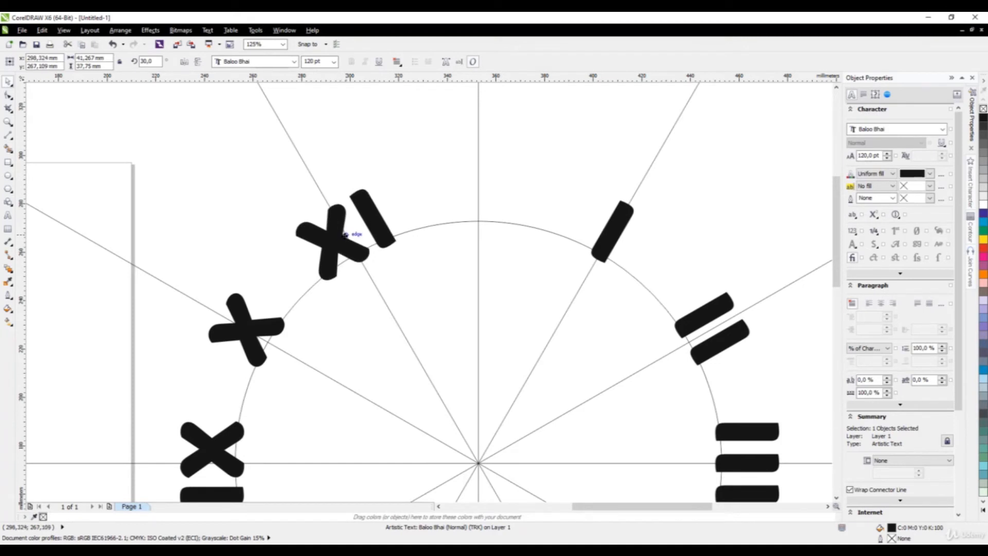
# - Place the unrotated numeral XII on the vertical twelve o'clock guide line at the circle's upper edge
pyautogui.scroll(-2, 295, 246)
pyautogui.scroll(-2, 544, 279)
pyautogui.moveTo(684, 300); pyautogui.dragTo(462, 298)
pyautogui.scroll(2, 465, 237)
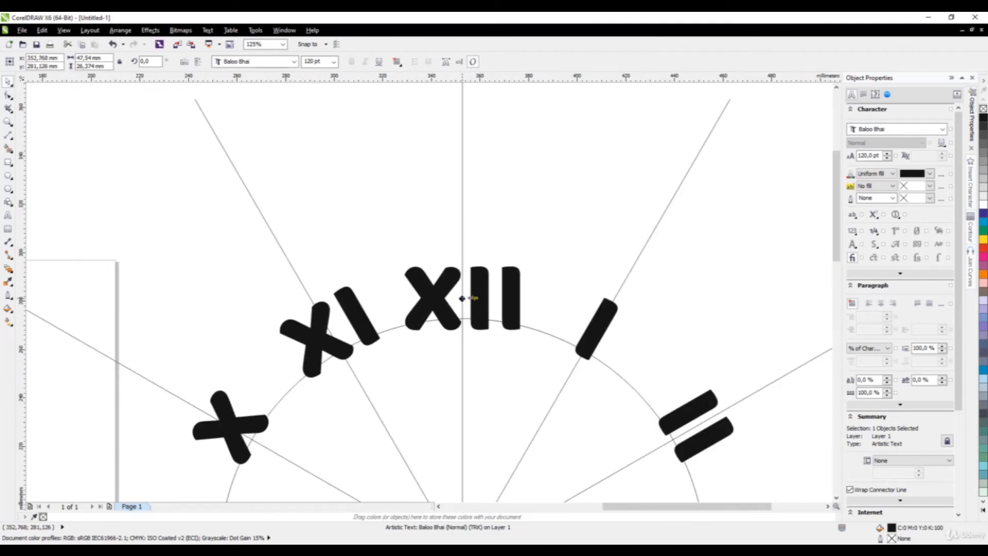
pyautogui.click(497, 241)
# - Move the grouped radial guide lines off the clock face to the page's left side and select the 200 mm circle
pyautogui.scroll(-5, 431, 219)
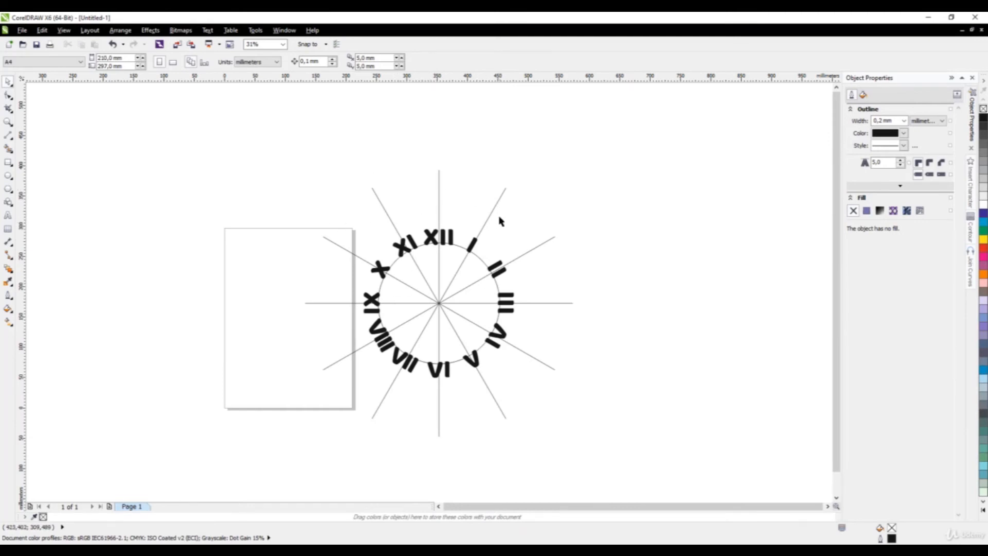
pyautogui.click(478, 226)
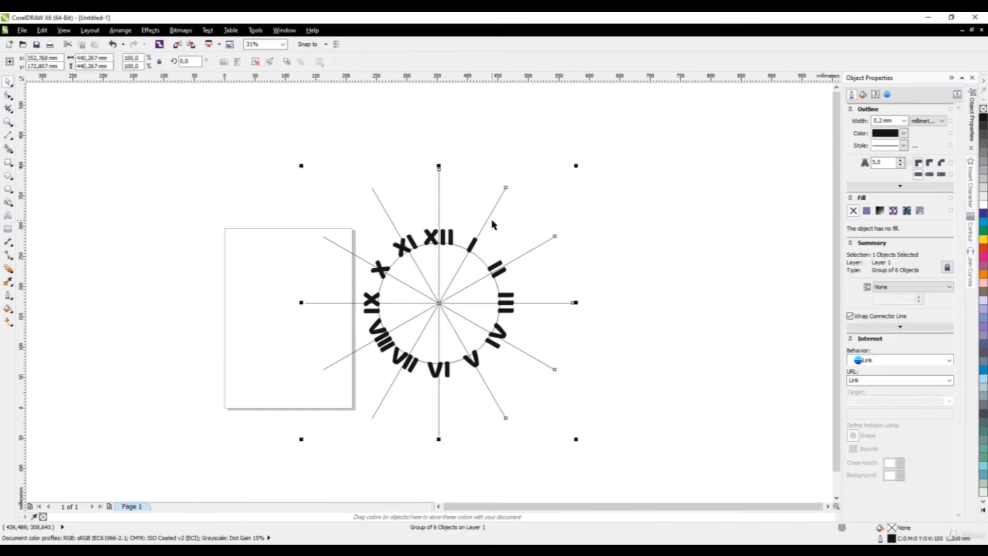
pyautogui.moveTo(490, 223); pyautogui.dragTo(181, 202)
pyautogui.click(427, 286)
pyautogui.scroll(2, 430, 287)
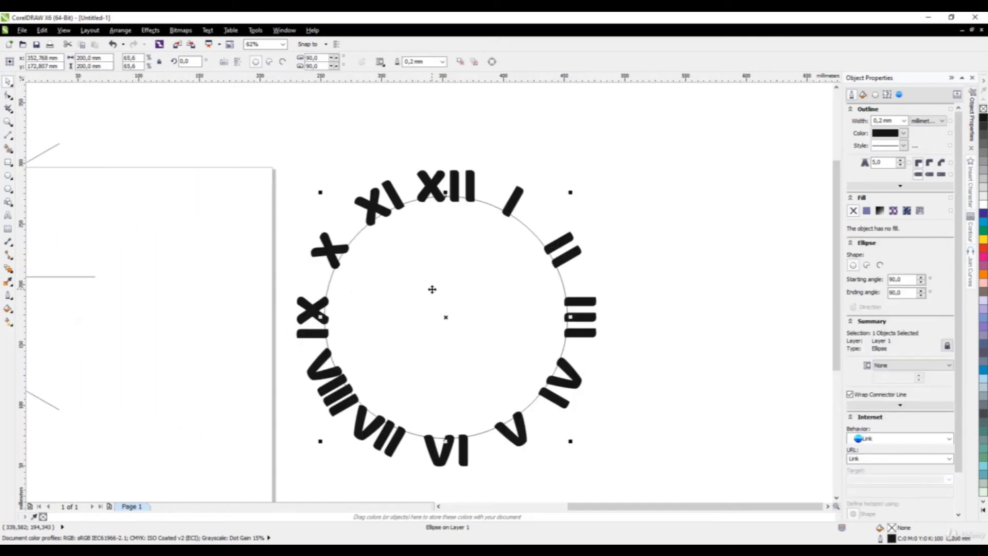
pyautogui.scroll(-2, 432, 277)
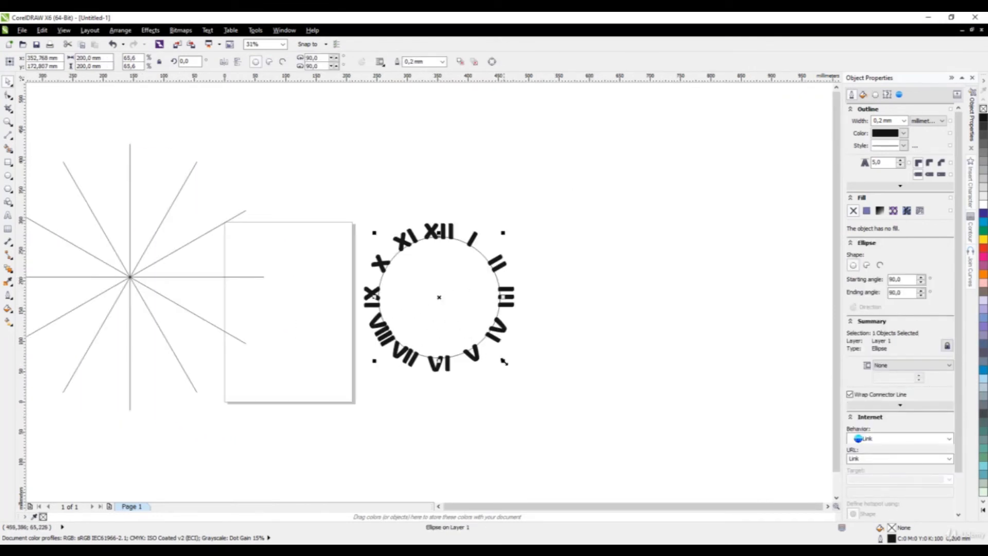
pyautogui.moveTo(504, 361); pyautogui.dragTo(518, 397)
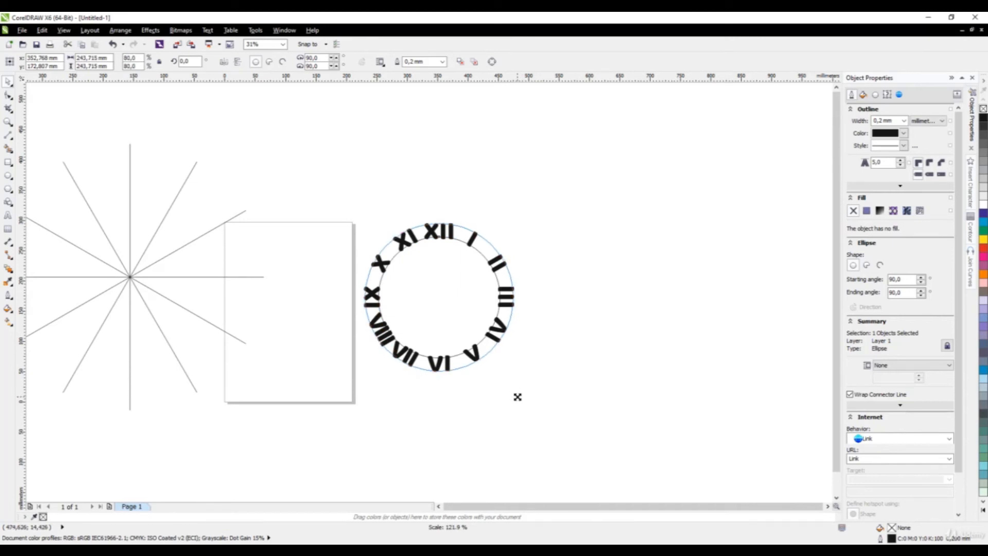
pyautogui.moveTo(517, 397); pyautogui.dragTo(517, 397)
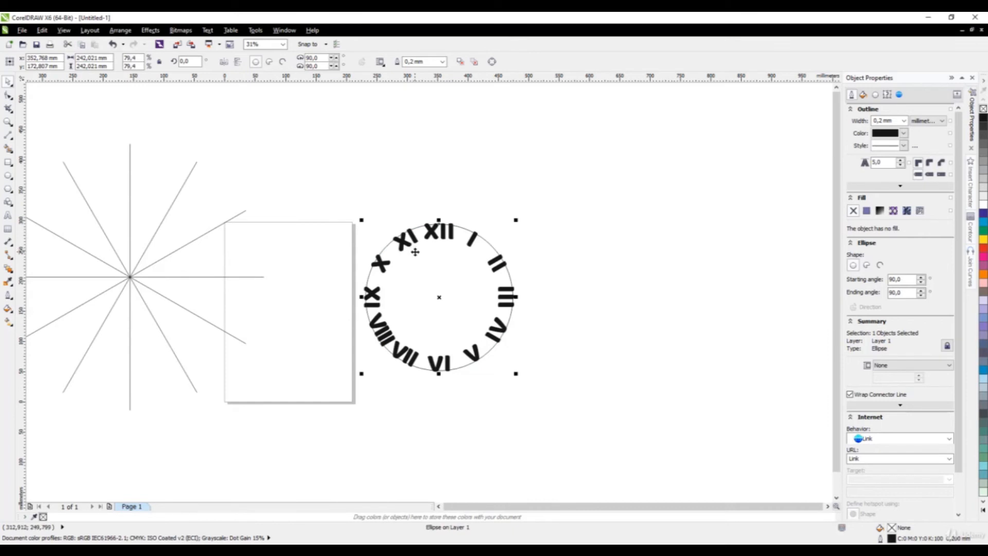
pyautogui.hotkey('ctrl', 'z')
# - Add a concentric copy of the 200 mm circle, scaled to about 244 mm so it encloses the numerals
pyautogui.moveTo(504, 361); pyautogui.dragTo(517, 378)
pyautogui.scroll(3, 434, 369)
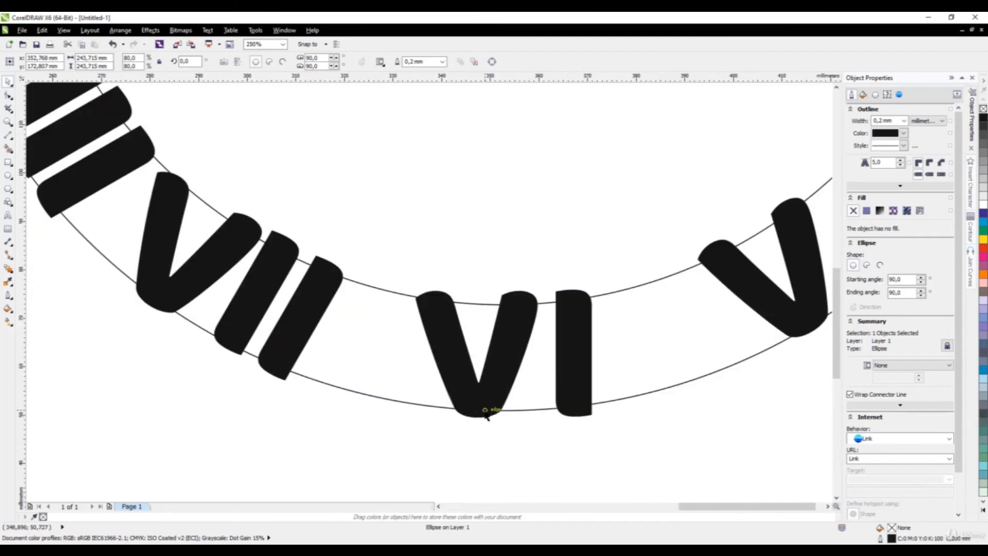
pyautogui.scroll(-3, 487, 416)
pyautogui.scroll(3, 340, 404)
pyautogui.scroll(-1, 340, 441)
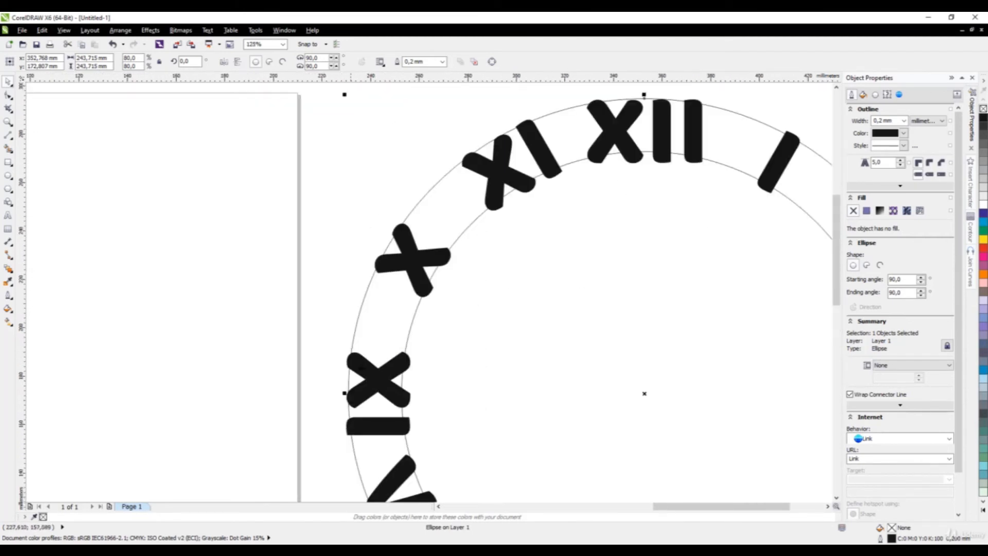
pyautogui.scroll(1, 399, 222)
pyautogui.scroll(-3, 227, 331)
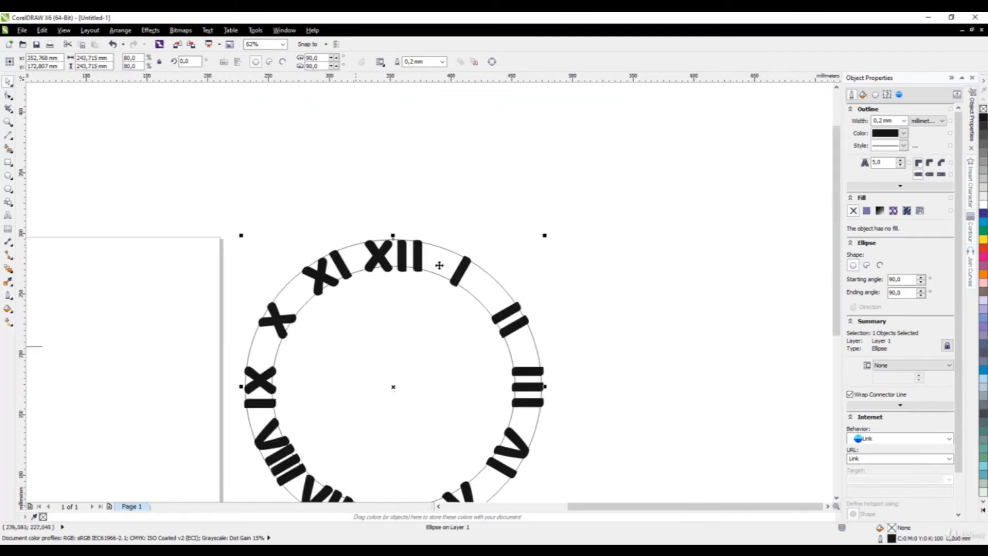
pyautogui.click(483, 229)
# - Combine the inner and outer circles into one ring curve and select the ring together with all twelve numerals
pyautogui.scroll(-1, 482, 230)
pyautogui.scroll(1, 443, 278)
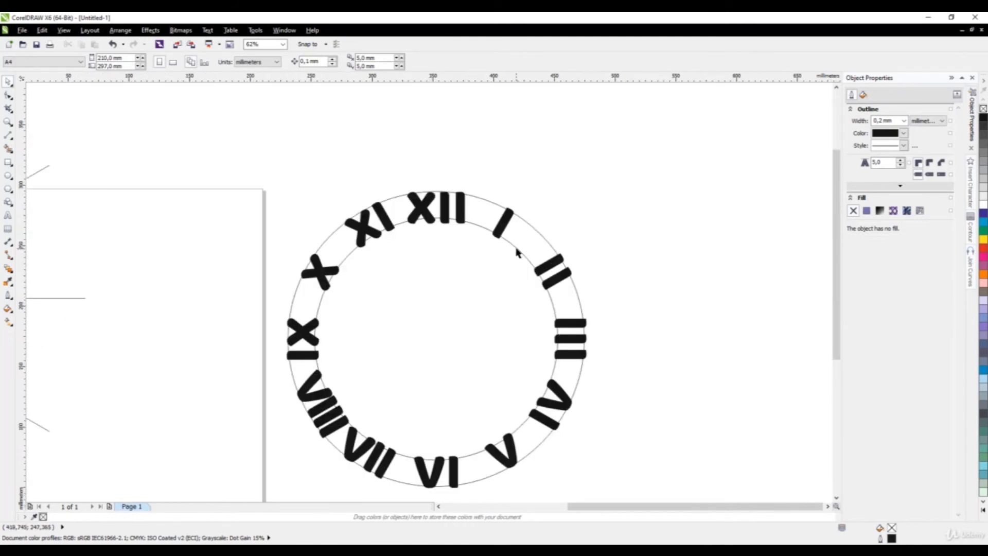
pyautogui.click(517, 252)
pyautogui.keyDown('shift'); pyautogui.click(541, 232); pyautogui.keyUp('shift')
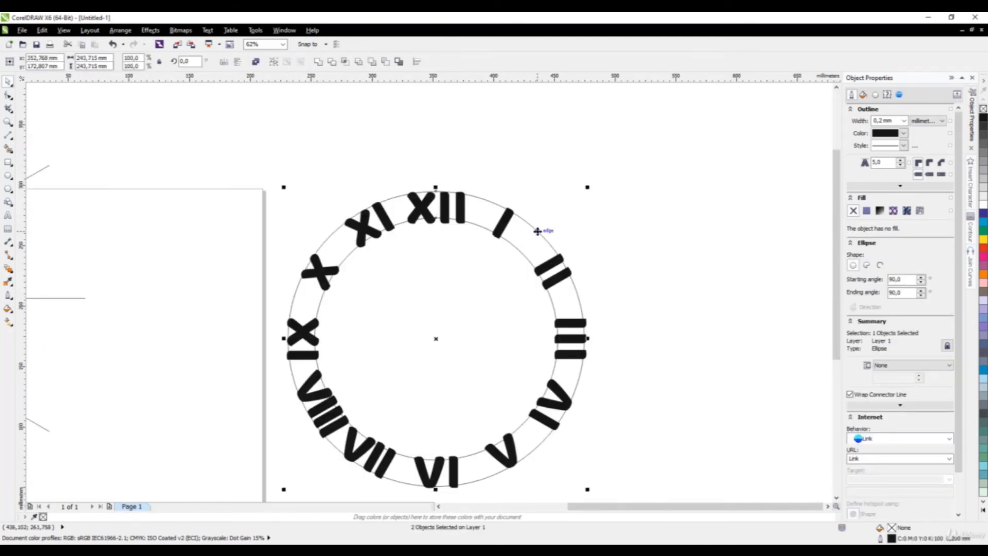
pyautogui.click(256, 64)
pyautogui.scroll(-2, 404, 223)
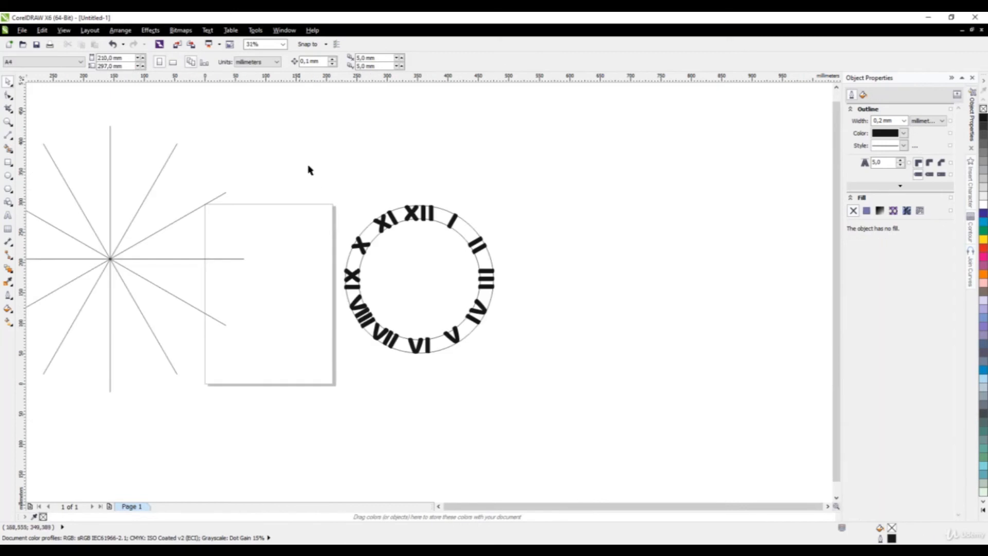
pyautogui.moveTo(298, 159); pyautogui.dragTo(582, 410)
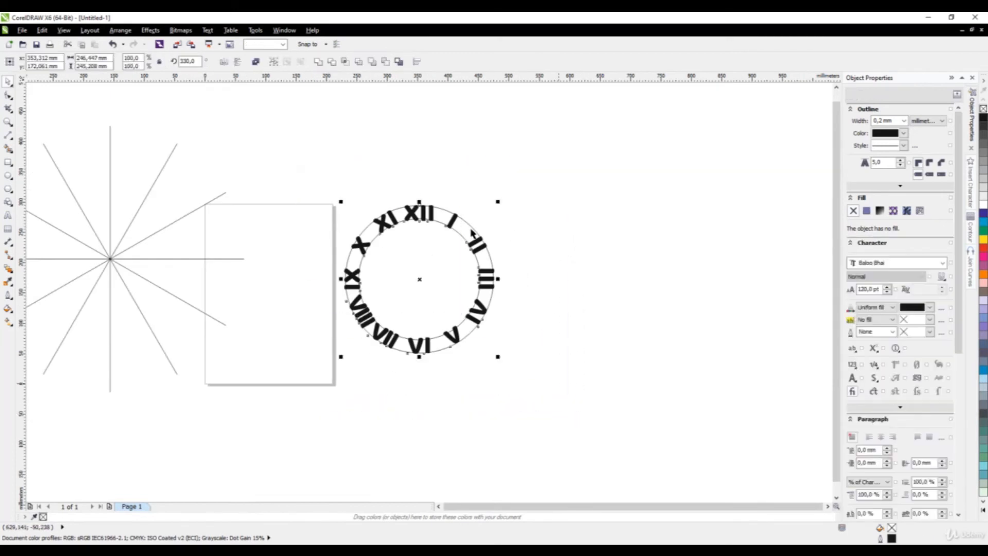
# - Try to weld the ring and numerals into one shape with a hairline outline and no fill, then undo it
pyautogui.click(318, 62)
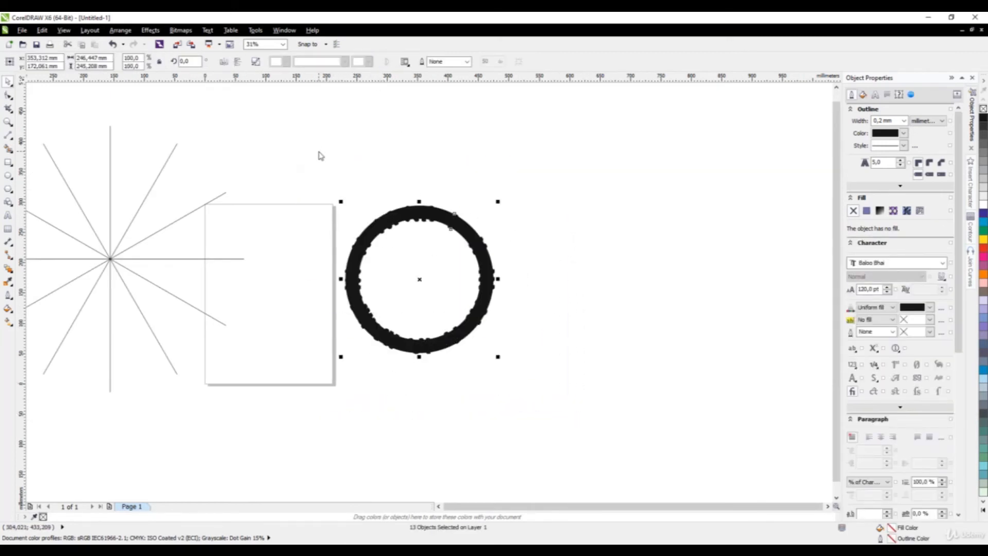
pyautogui.click(903, 120)
pyautogui.click(882, 135)
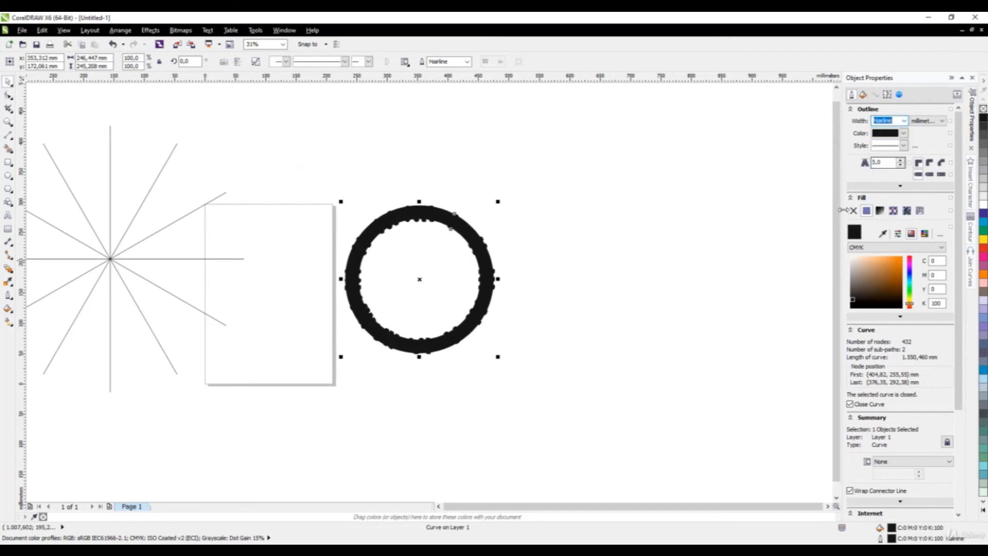
pyautogui.click(853, 210)
pyautogui.click(814, 223)
pyautogui.scroll(1, 456, 243)
pyautogui.hotkey('ctrl', 'z')
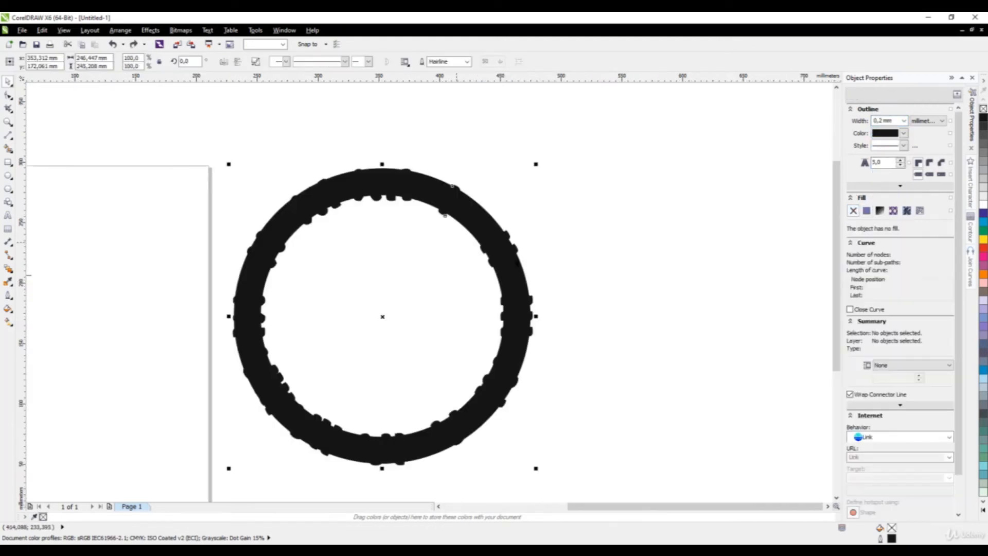
pyautogui.hotkey('ctrl', 'z')
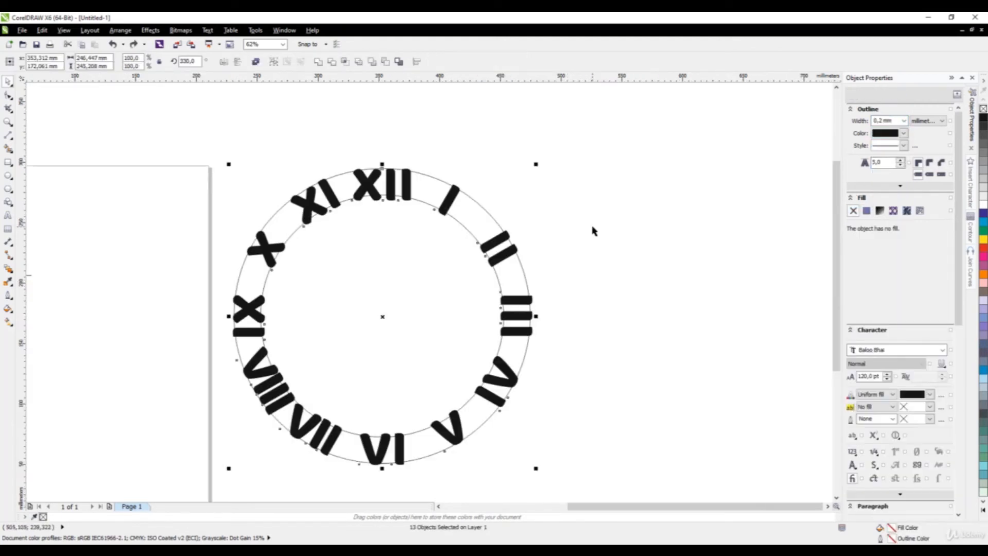
# - Try Back minus front and Front minus back on the ring and numerals, undoing each result
pyautogui.scroll(-1, 592, 231)
pyautogui.scroll(1, 522, 216)
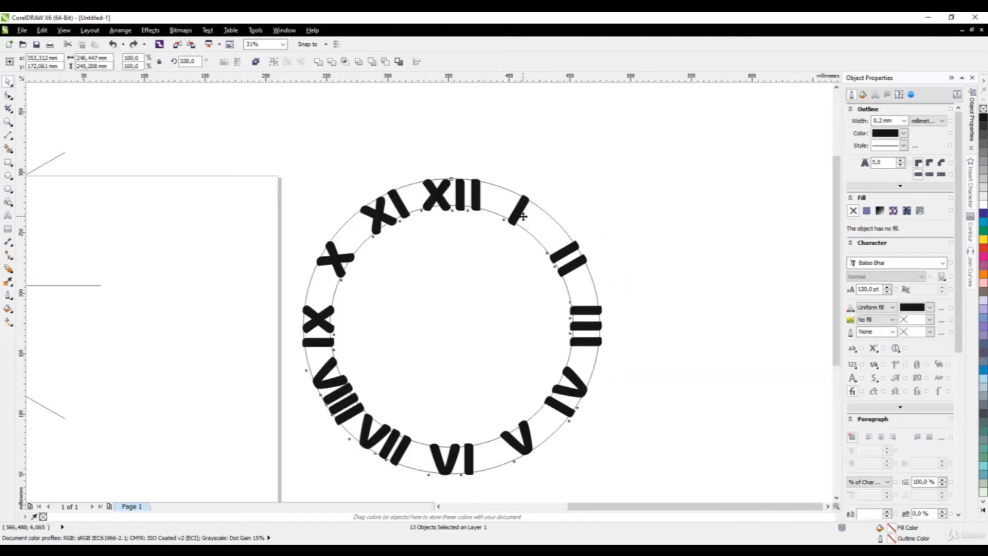
pyautogui.click(385, 61)
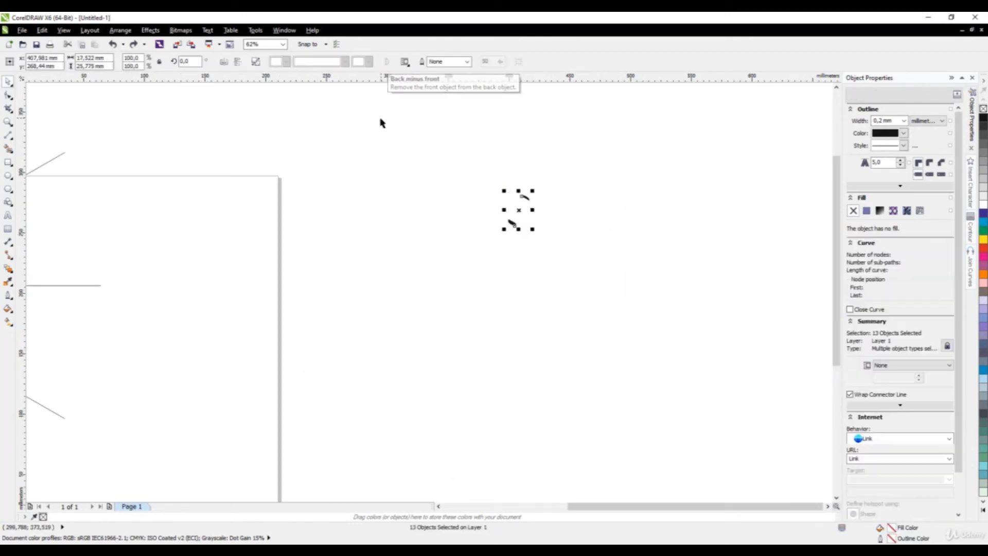
pyautogui.hotkey('ctrl', 'z')
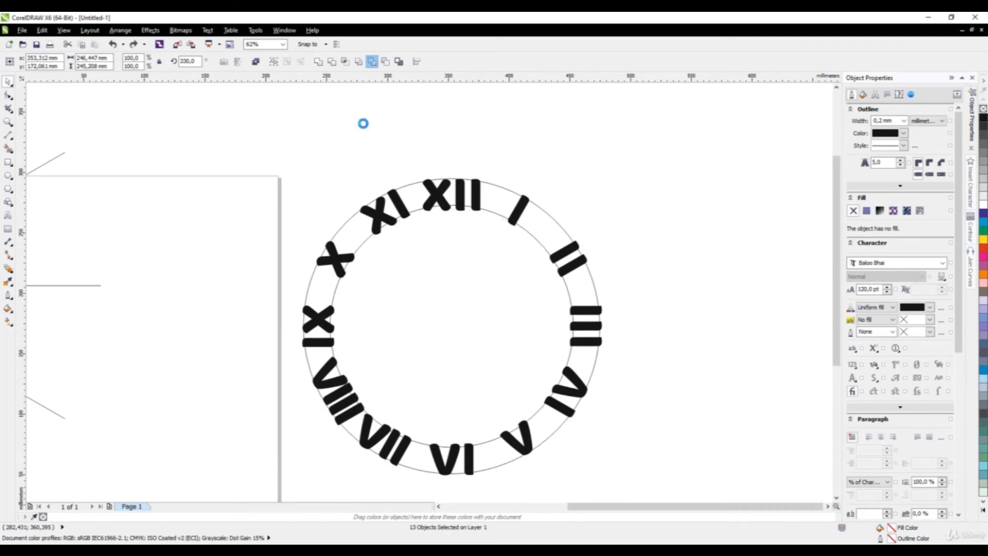
pyautogui.click(363, 143)
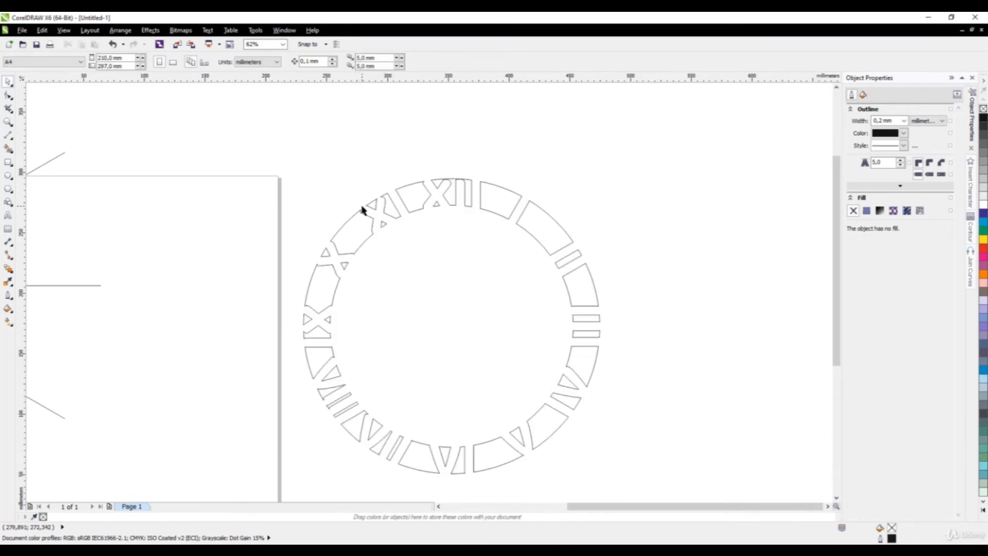
pyautogui.hotkey('ctrl', 'z')
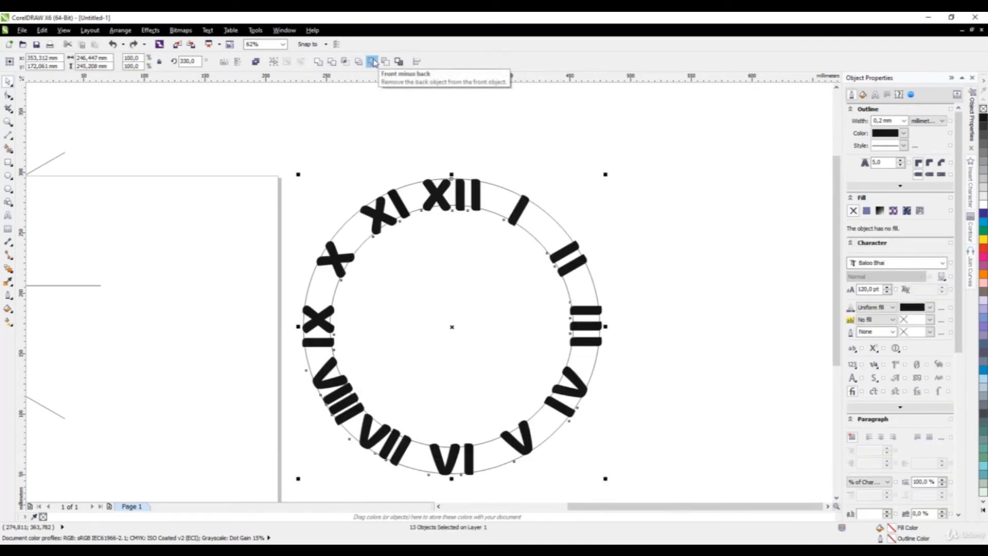
# - Cut the twelve numerals out of the ring with Front minus back
pyautogui.click(371, 62)
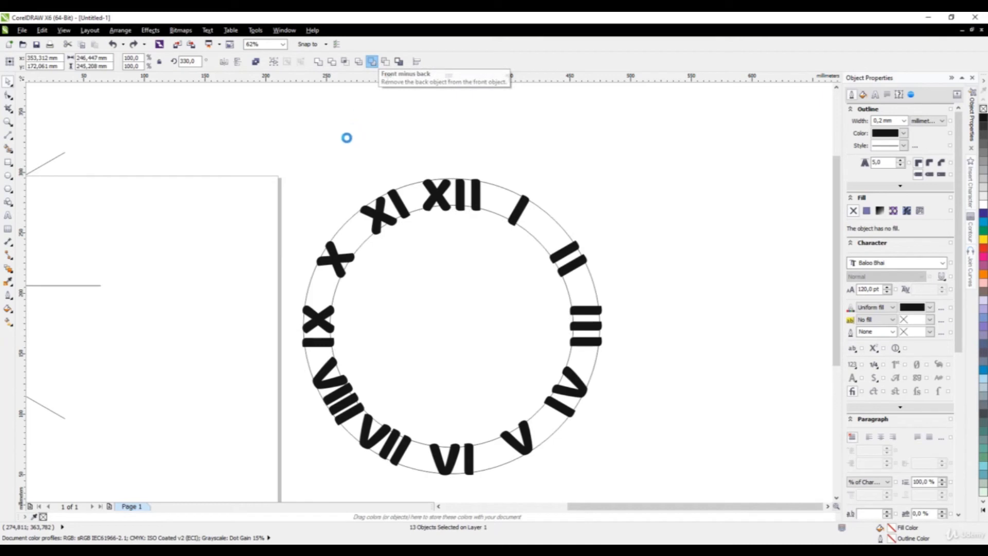
pyautogui.click(397, 242)
pyautogui.scroll(-2, 406, 247)
pyautogui.scroll(2, 464, 286)
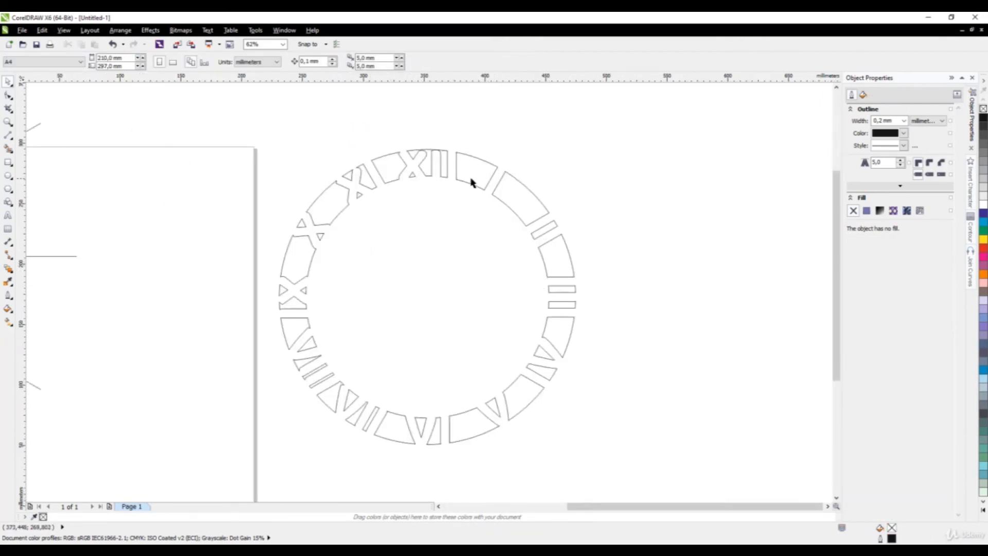
pyautogui.scroll(2, 551, 238)
pyautogui.scroll(-2, 470, 264)
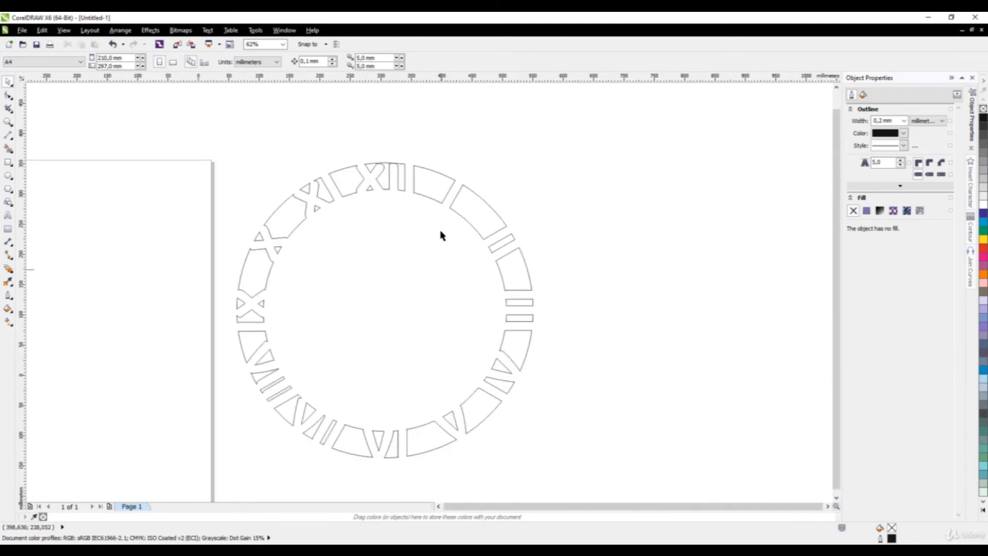
# - Draw a circle in the empty area beside the cut numeral ring and set its diameter to 300 mm
pyautogui.scroll(-2, 441, 231)
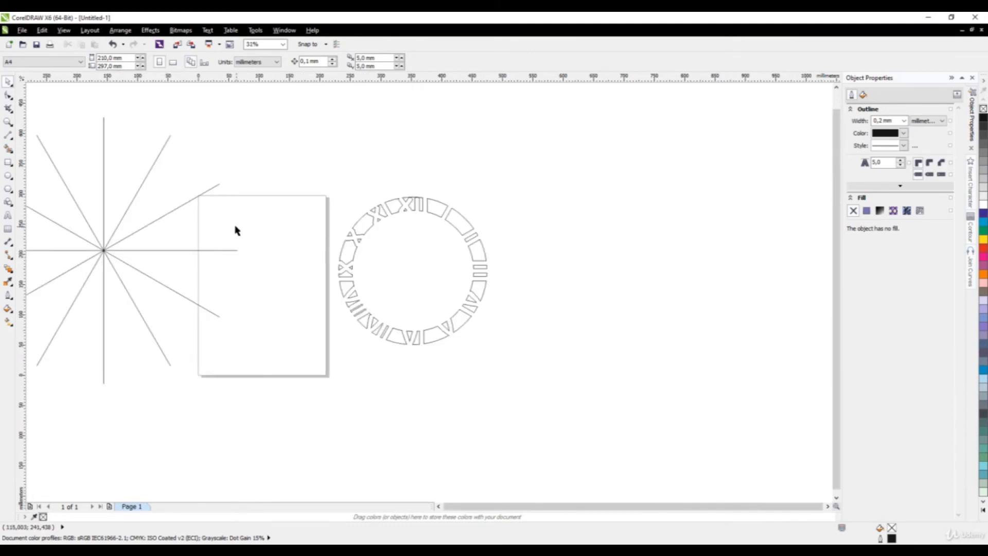
pyautogui.click(9, 175)
pyautogui.moveTo(555, 210); pyautogui.dragTo(689, 380)
pyautogui.click(8, 81)
pyautogui.click(424, 207)
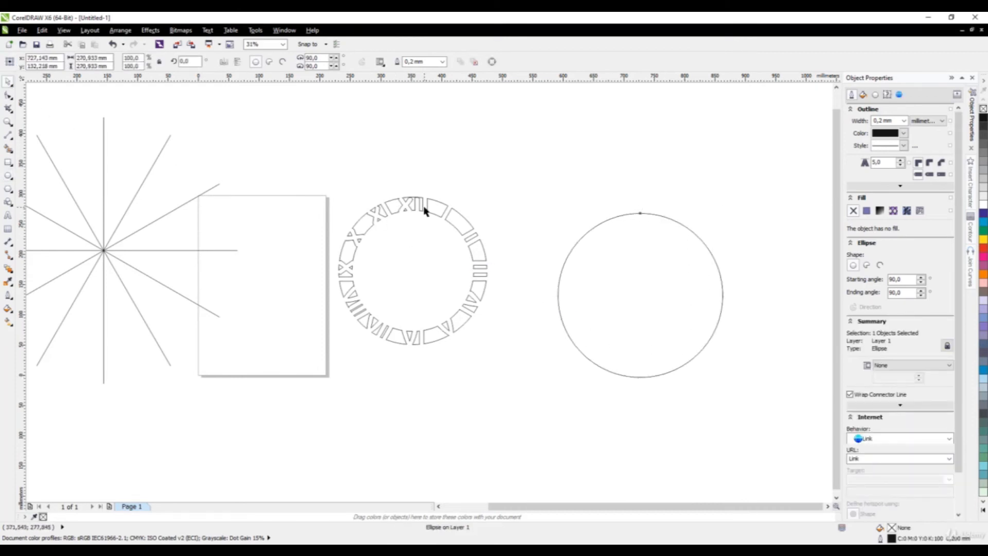
pyautogui.click(433, 210)
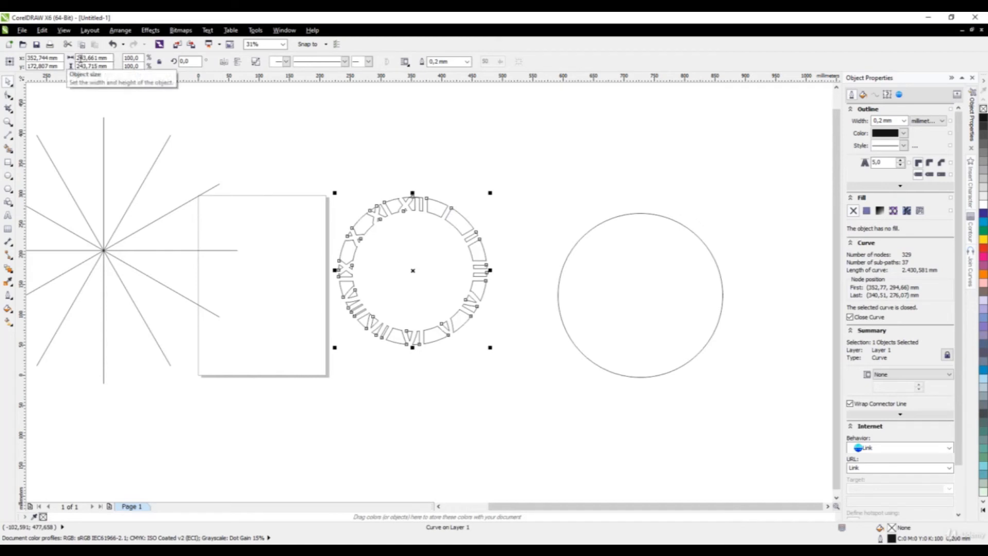
pyautogui.click(633, 214)
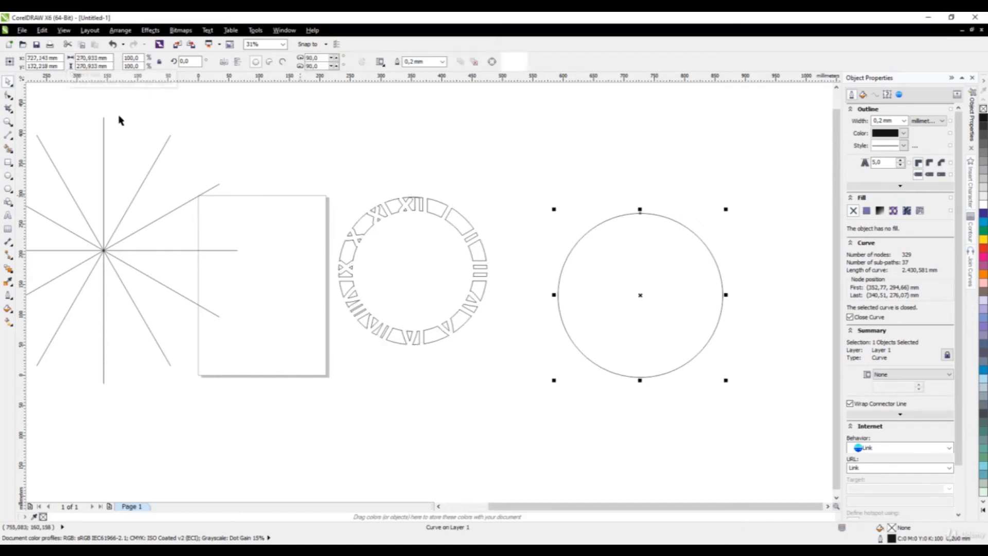
pyautogui.click(110, 58)
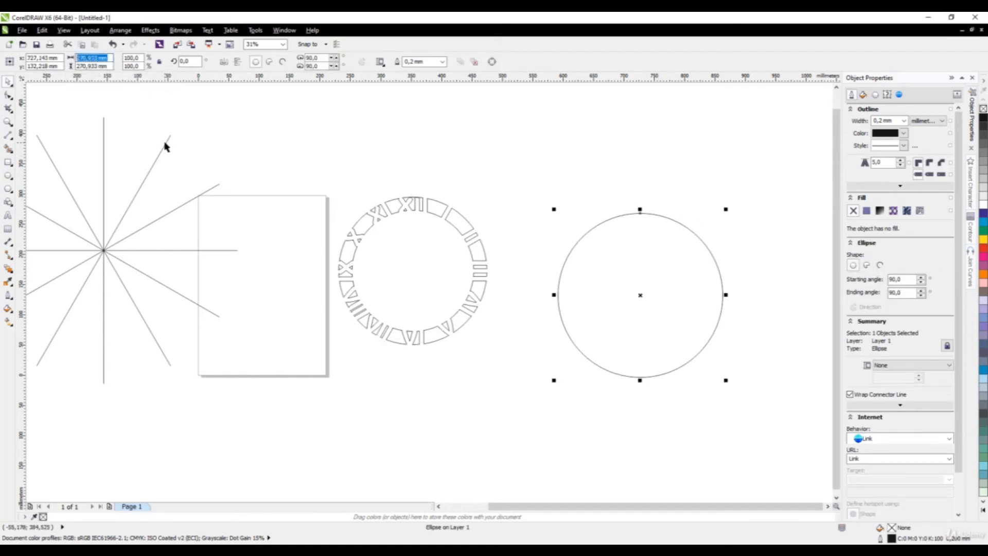
pyautogui.write('300')
pyautogui.press('Return')
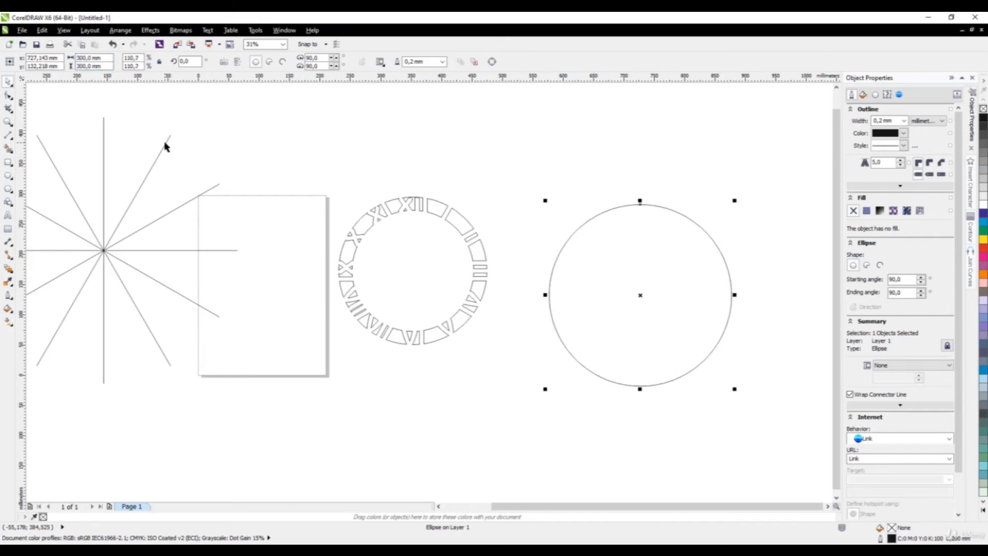
# - Align the 300 mm circle concentrically with the cut numeral ring and clear the selection
pyautogui.click(638, 292)
pyautogui.keyDown('shift'); pyautogui.click(463, 234); pyautogui.keyUp('shift')
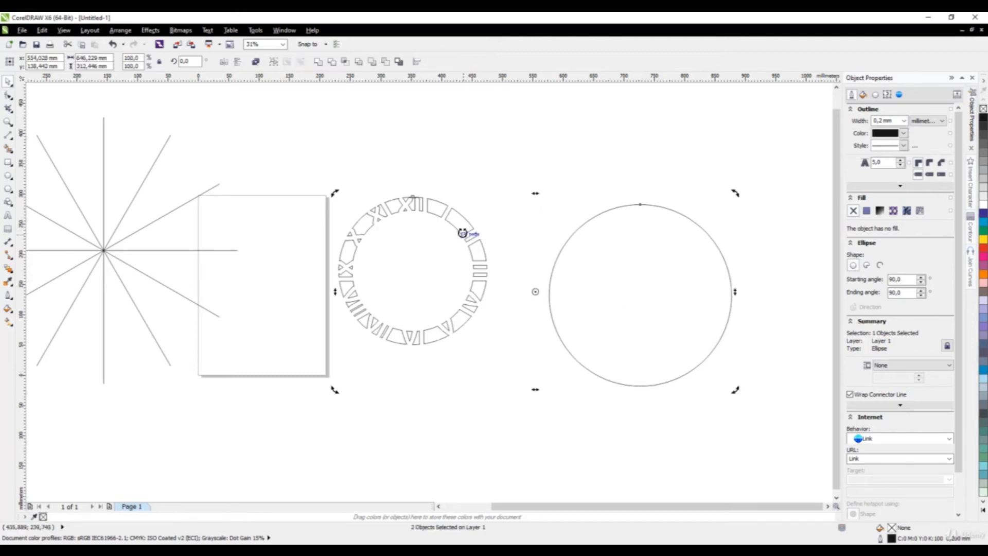
pyautogui.press('c')
pyautogui.press('e')
pyautogui.press('Escape')
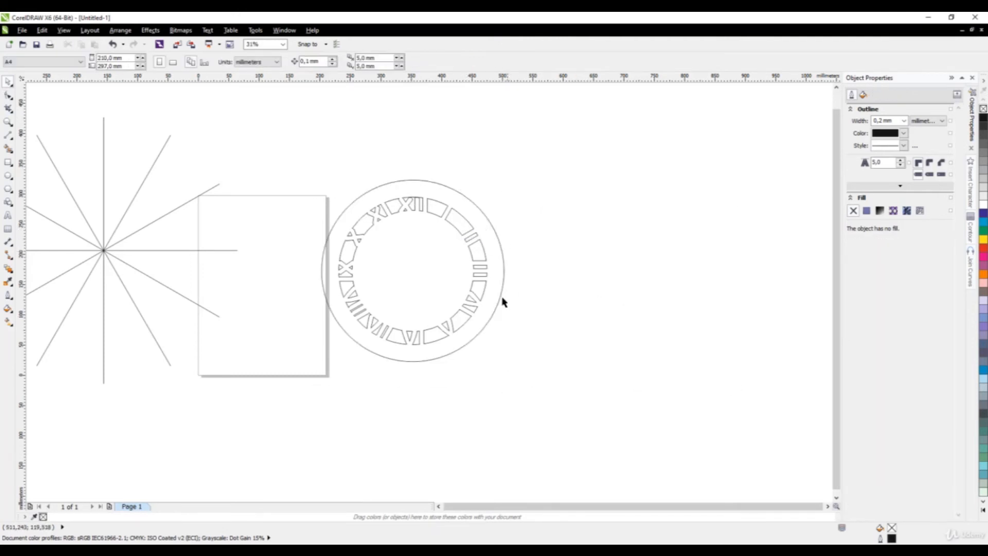
# - Scale the outer circle down about its centre to about 259 mm, leaving a narrow rim around the numeral ring
pyautogui.click(484, 312)
pyautogui.scroll(2, 483, 311)
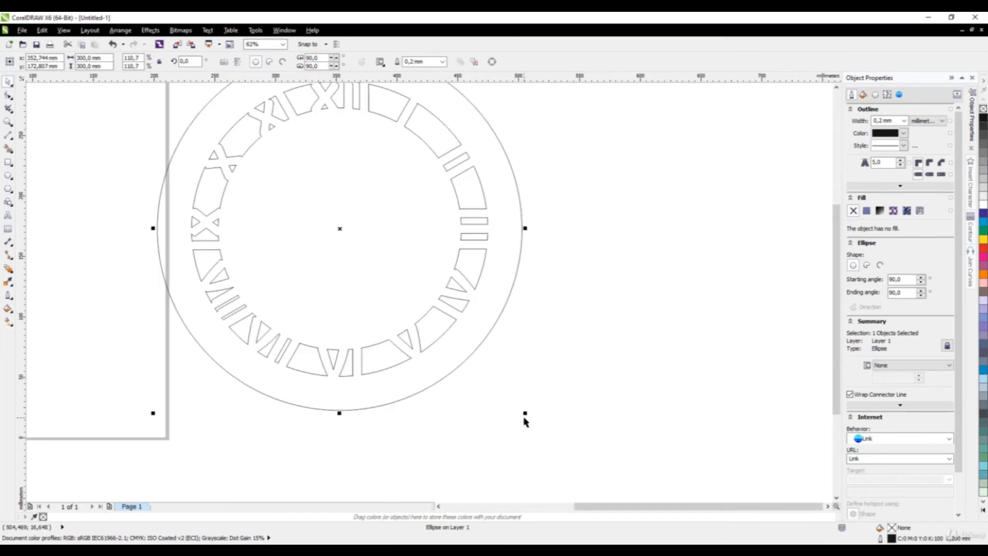
pyautogui.moveTo(524, 414); pyautogui.dragTo(500, 417)
pyautogui.click(602, 368)
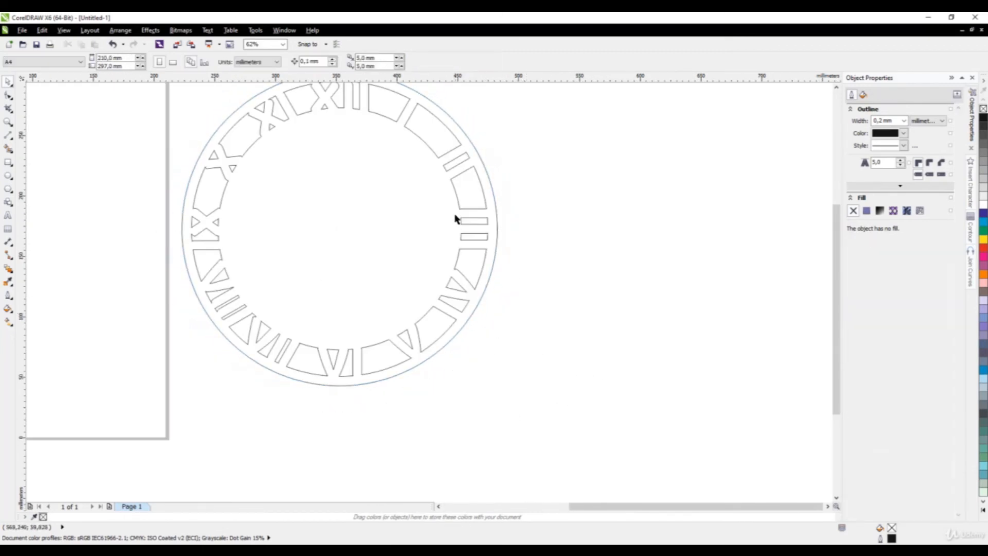
pyautogui.scroll(-2, 456, 216)
pyautogui.scroll(2, 385, 219)
pyautogui.scroll(-2, 399, 269)
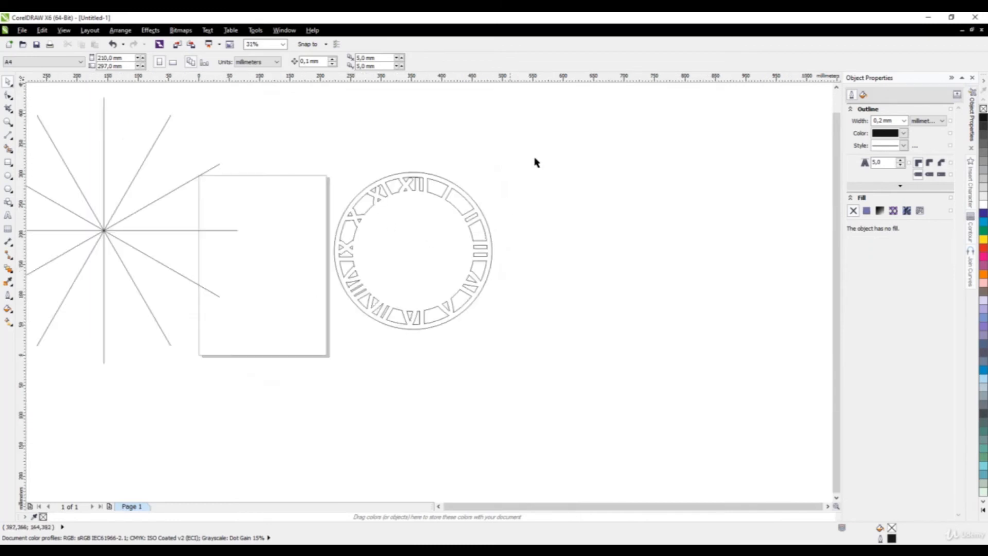
# - Combine the outer circle and the cut numeral ring into one curve and give it a uniform black fill
pyautogui.moveTo(549, 137); pyautogui.dragTo(291, 414)
pyautogui.click(257, 60)
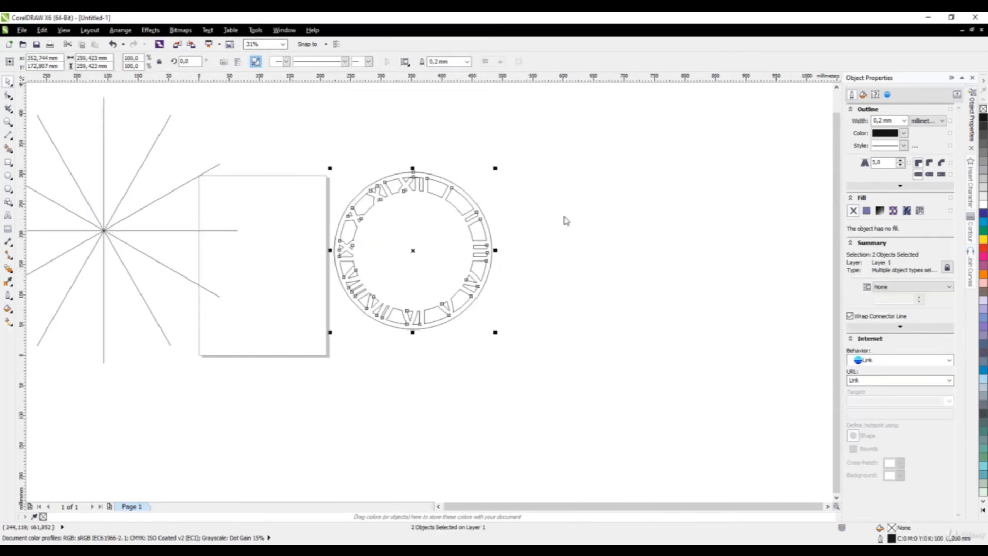
pyautogui.click(866, 211)
pyautogui.click(366, 175)
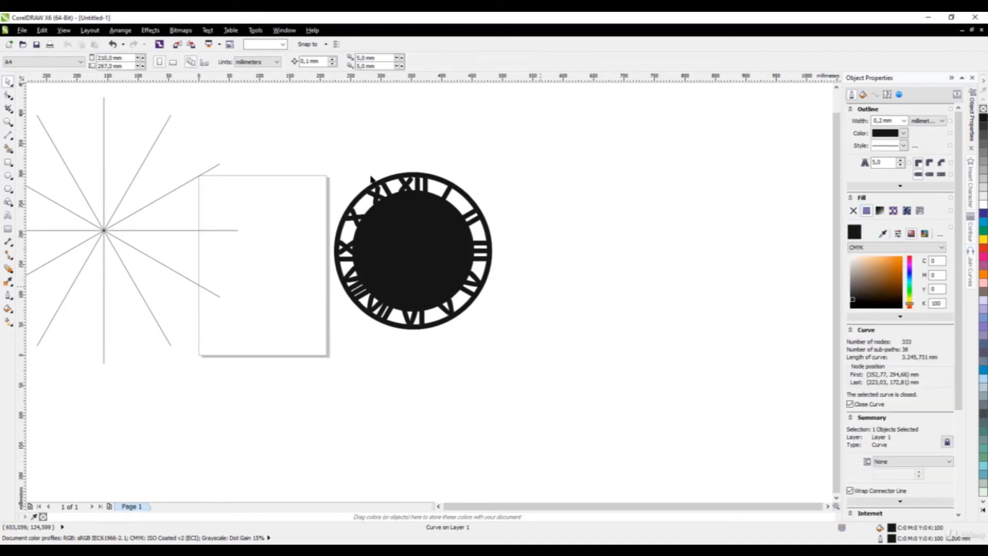
pyautogui.scroll(2, 366, 174)
pyautogui.scroll(-2, 410, 286)
pyautogui.scroll(2, 454, 242)
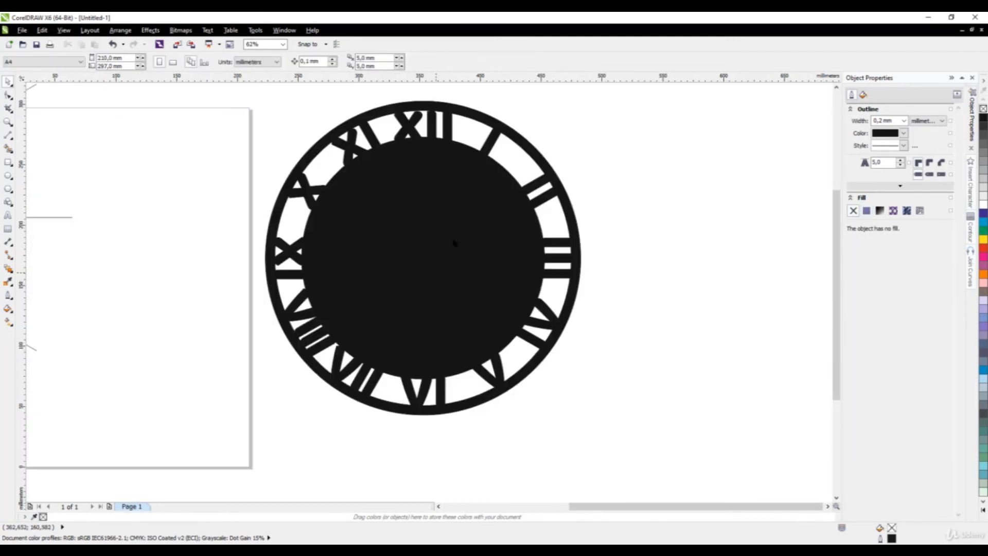
# - Undo the black fill on the combined clock face curve and clear the selection
pyautogui.scroll(-2, 426, 209)
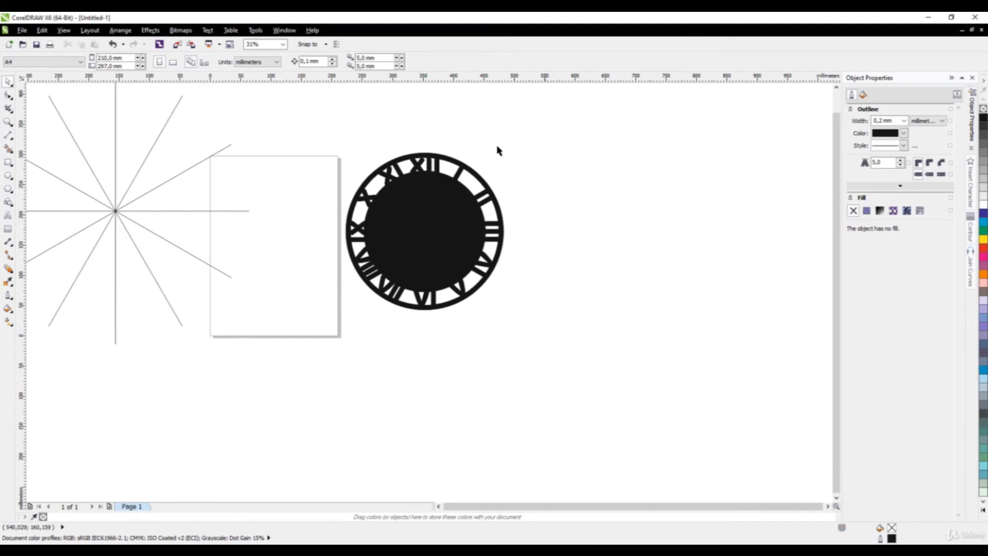
pyautogui.scroll(2, 468, 242)
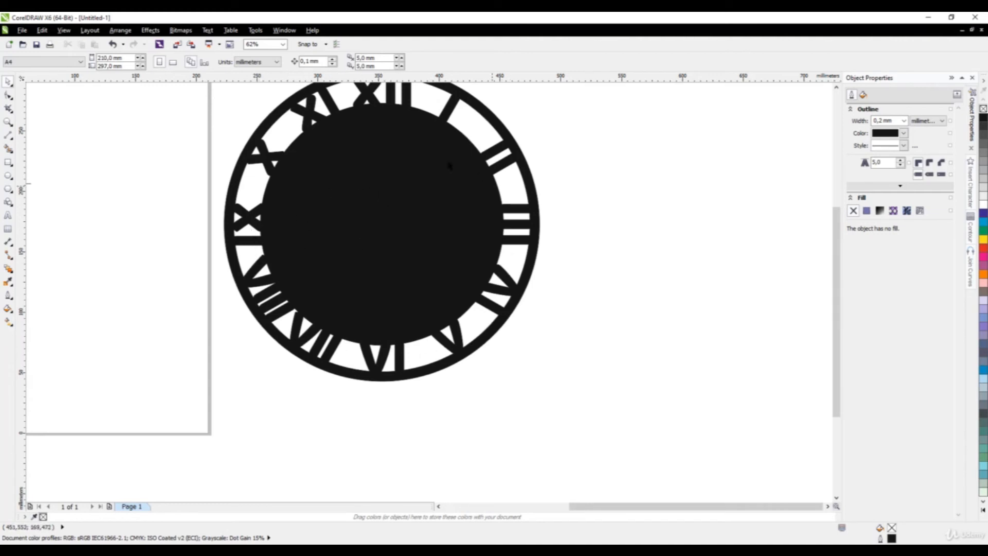
pyautogui.hotkey('ctrl', 'z')
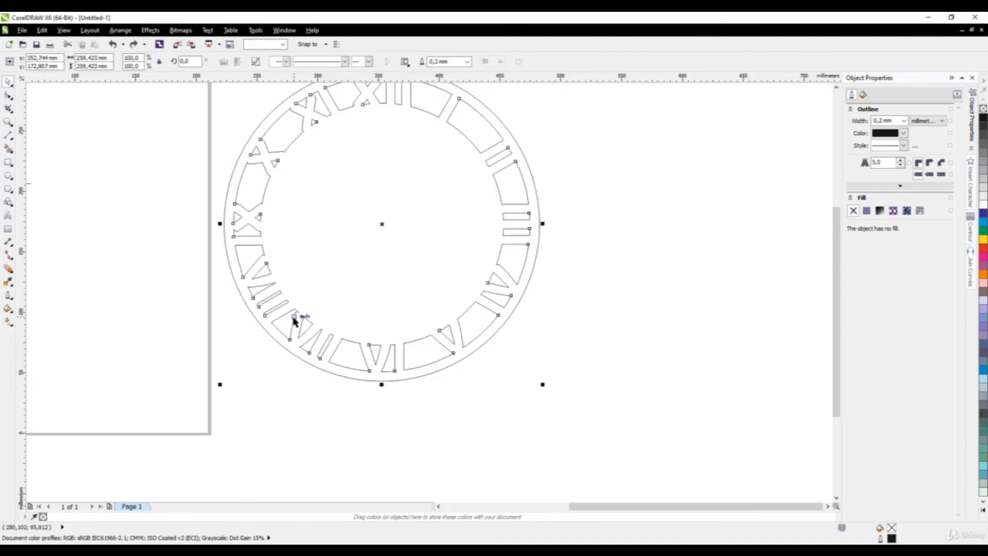
pyautogui.click(643, 322)
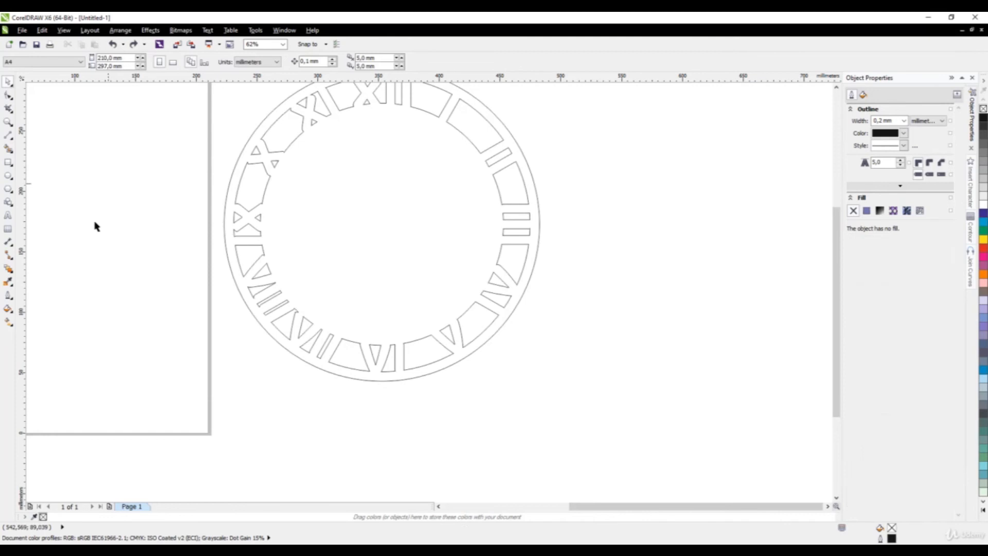
# - Draw a small circle in the empty area beside the clock face and set its diameter to 9 mm
pyautogui.click(8, 175)
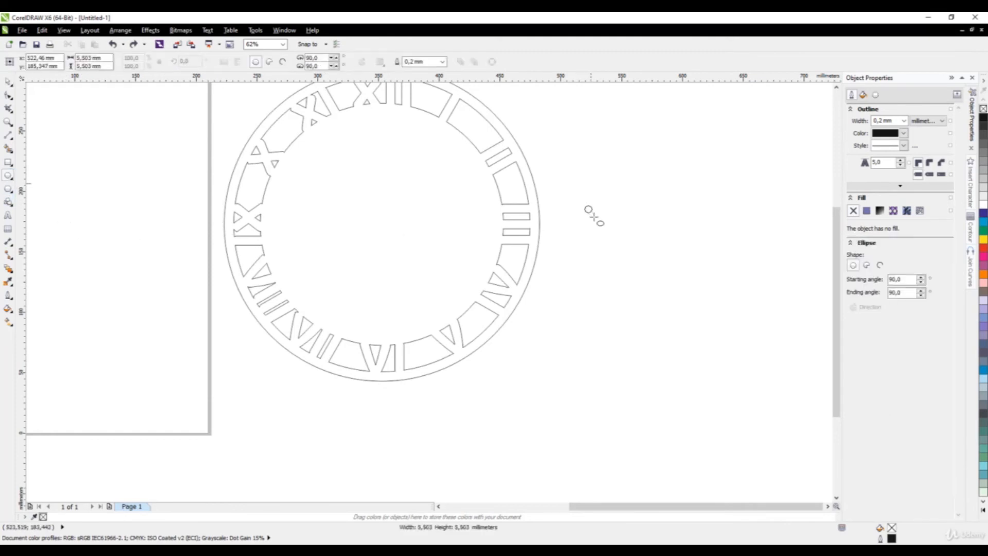
pyautogui.moveTo(584, 205); pyautogui.dragTo(597, 218)
pyautogui.click(8, 82)
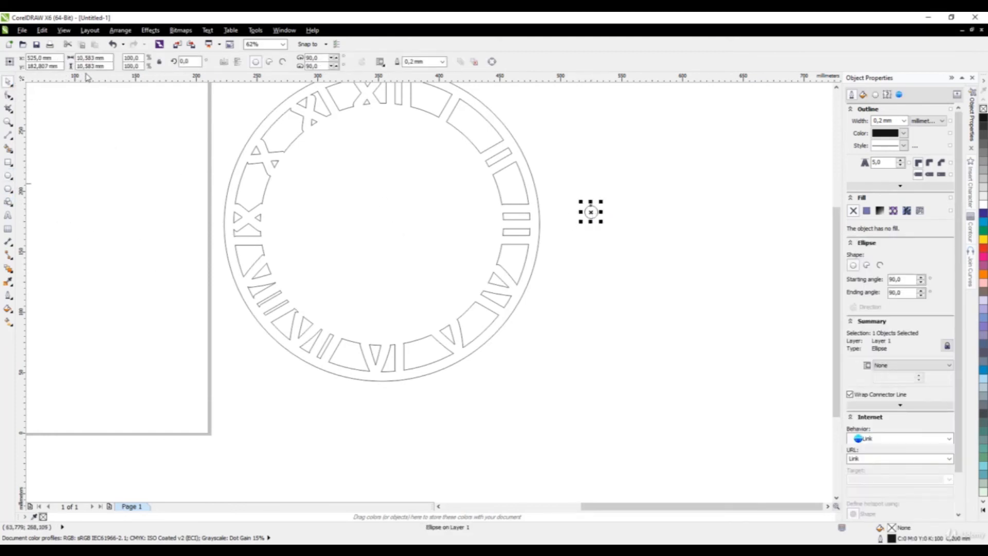
pyautogui.click(106, 59)
pyautogui.write('99')
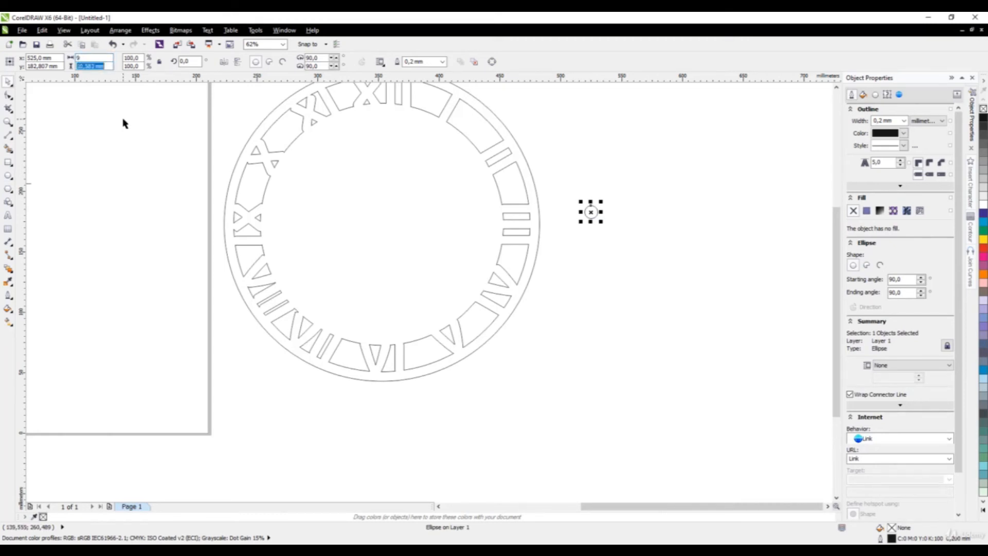
pyautogui.press('Return')
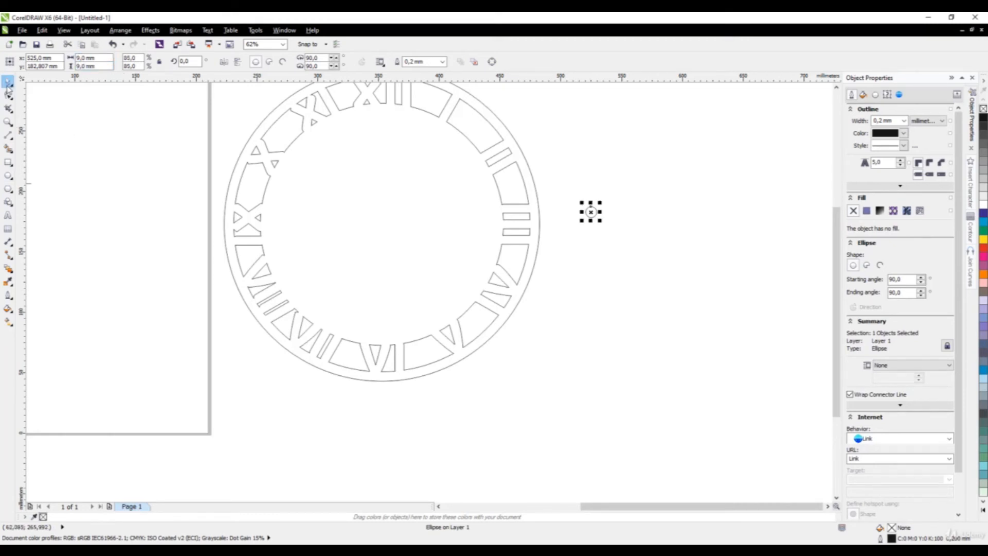
# - Align the 9 mm circle concentrically with the combined clock face curve and clear the selection
pyautogui.click(592, 213)
pyautogui.click(593, 211)
pyautogui.keyDown('shift'); pyautogui.click(439, 232); pyautogui.keyUp('shift')
pyautogui.press('c')
pyautogui.press('e')
pyautogui.click(417, 286)
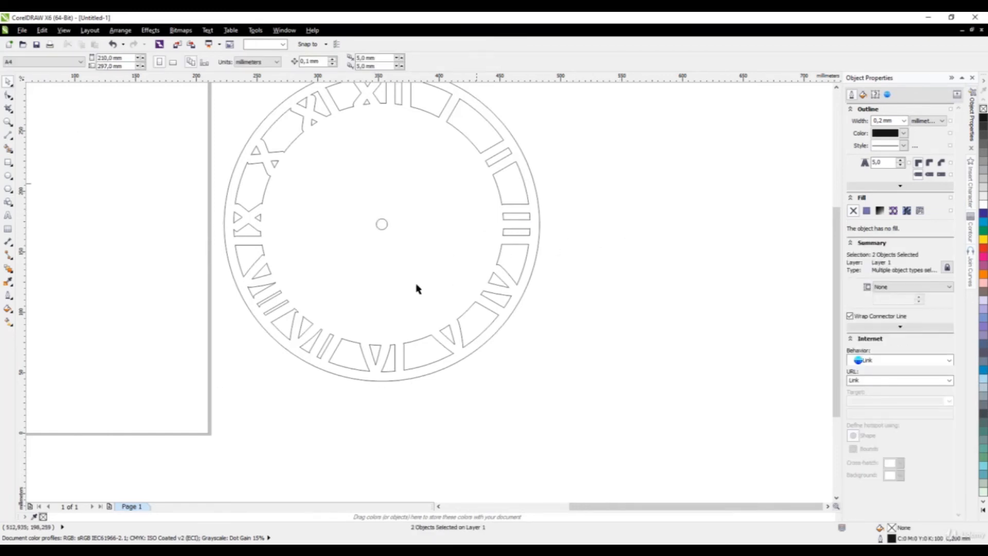
pyautogui.scroll(-2, 416, 286)
pyautogui.scroll(2, 366, 274)
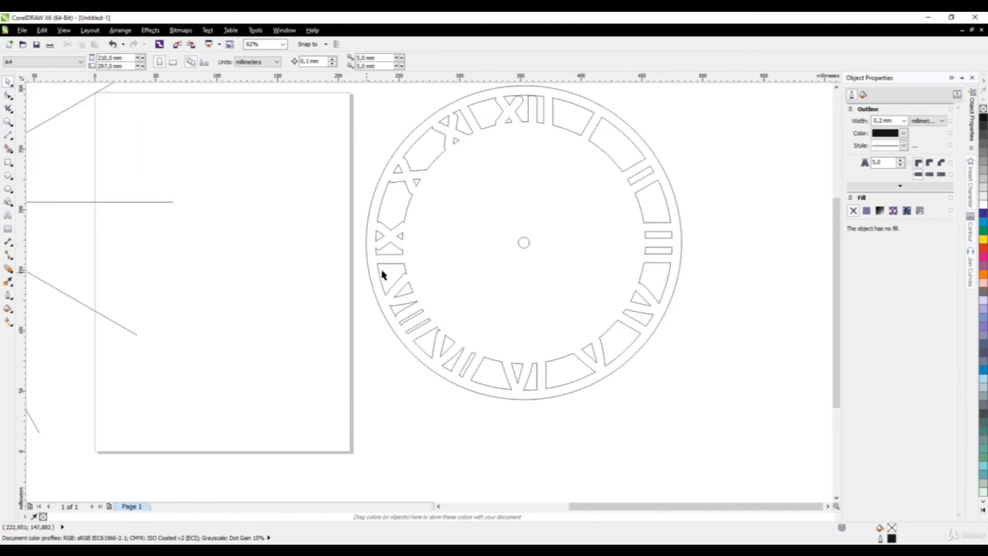
# - Give the clock face curve and the 9 mm centre circle a uniform black fill
pyautogui.scroll(-1, 387, 265)
pyautogui.moveTo(333, 132); pyautogui.dragTo(579, 378)
pyautogui.scroll(-1, 496, 281)
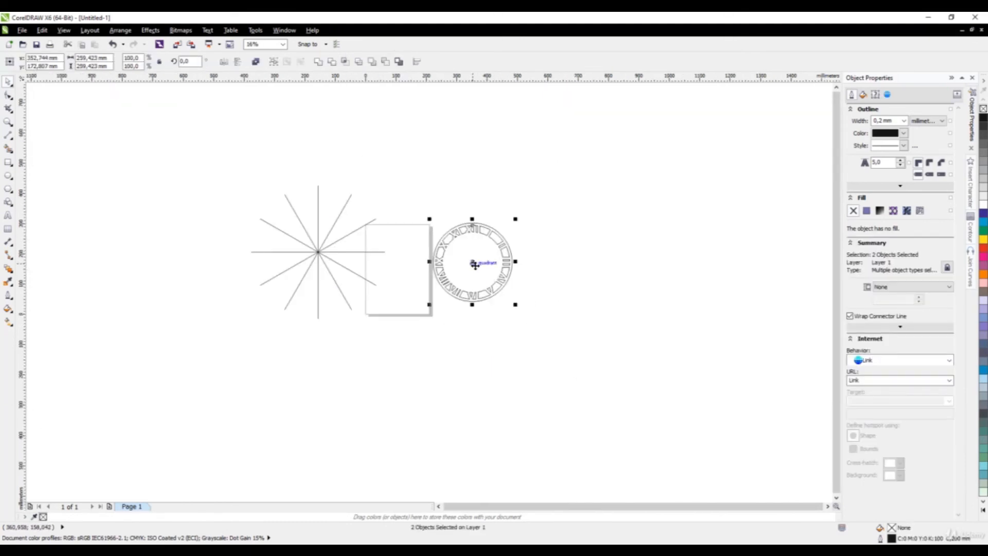
pyautogui.click(867, 211)
pyautogui.click(736, 284)
pyautogui.scroll(1, 504, 248)
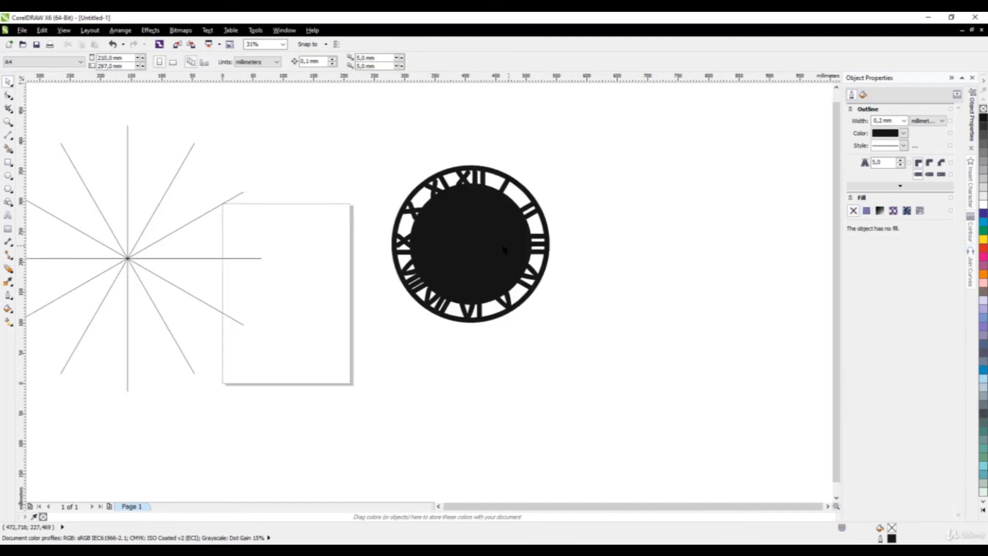
# - Fill the 9 mm circle at the centre of the clock face with white to show the spindle hole
pyautogui.click(465, 242)
pyautogui.moveTo(604, 223); pyautogui.dragTo(449, 270)
pyautogui.click(983, 204)
pyautogui.click(508, 329)
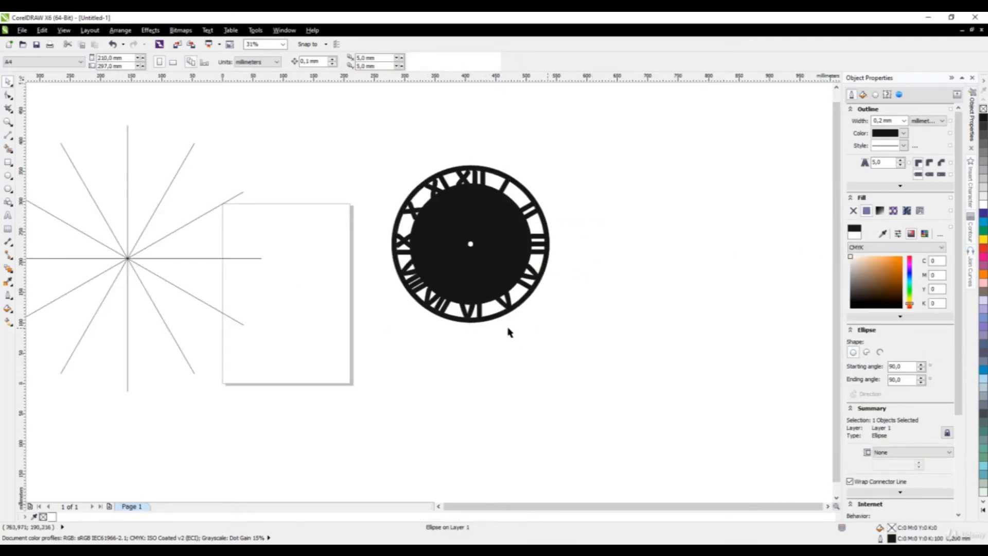
pyautogui.scroll(1, 477, 244)
pyautogui.scroll(-1, 434, 292)
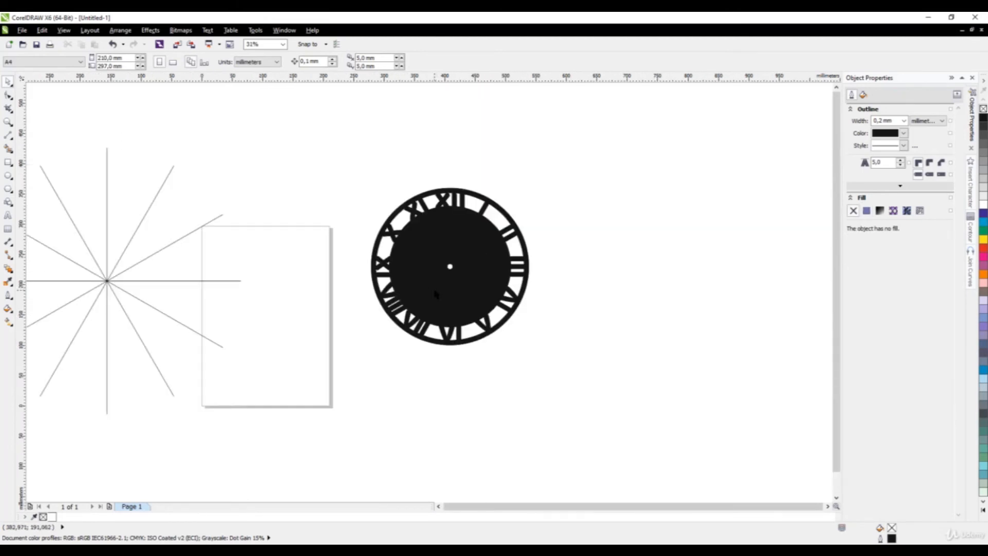
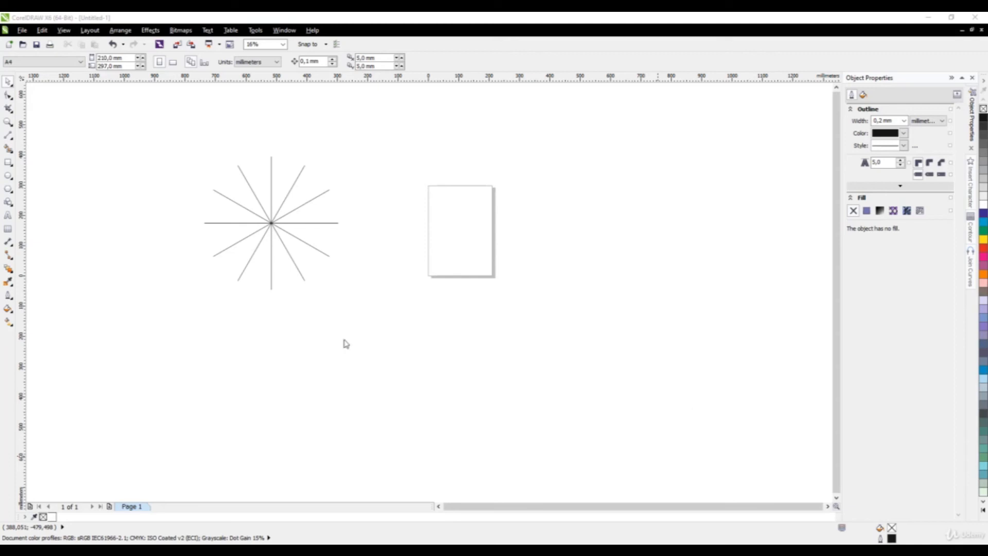
# - Draw a new circle beside the empty page and set its diameter to 200 mm
pyautogui.click(10, 179)
pyautogui.click(36, 175)
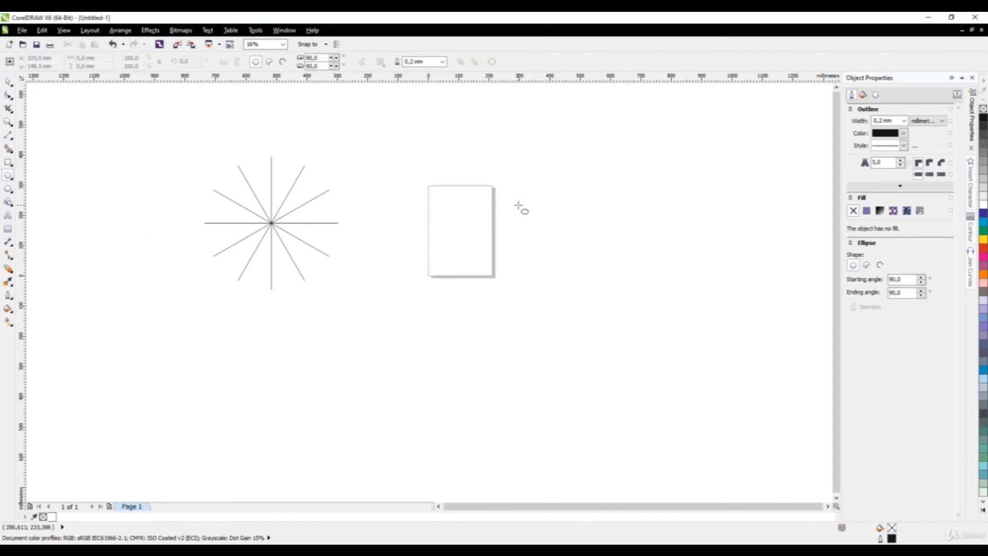
pyautogui.moveTo(519, 206)
pyautogui.mouseDown()
pyautogui.moveTo(580, 289)
pyautogui.moveTo(558, 271)
pyautogui.mouseUp()
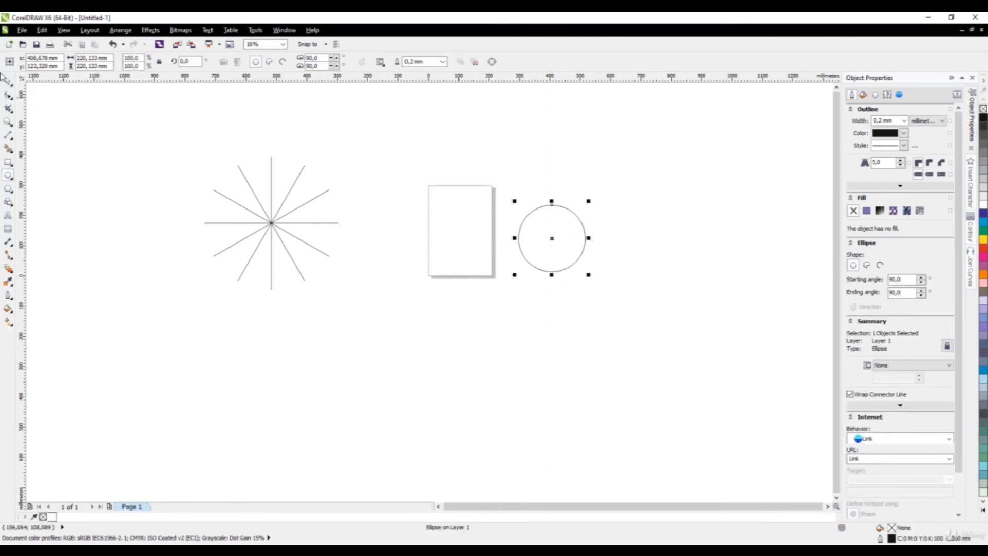
pyautogui.click(111, 57)
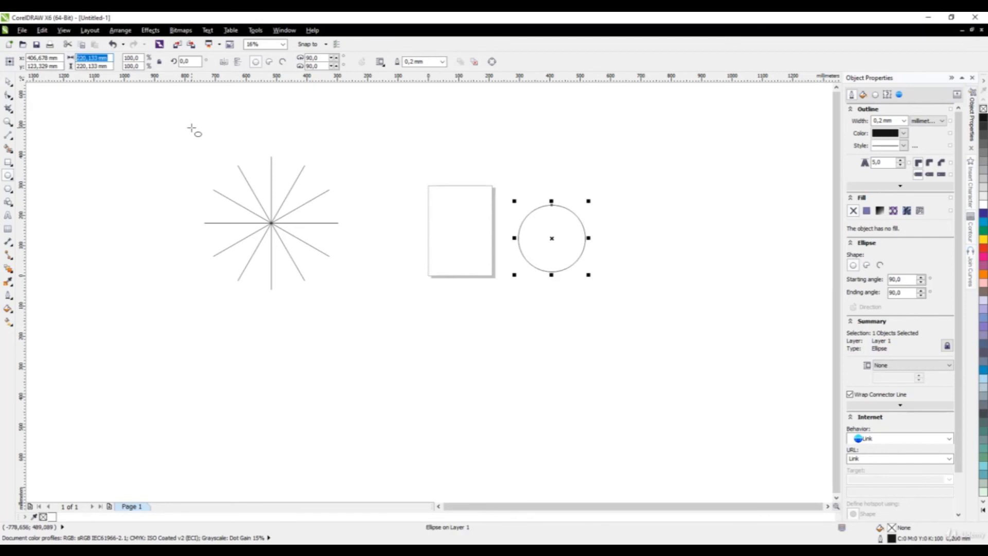
pyautogui.write('200')
pyautogui.press('Return')
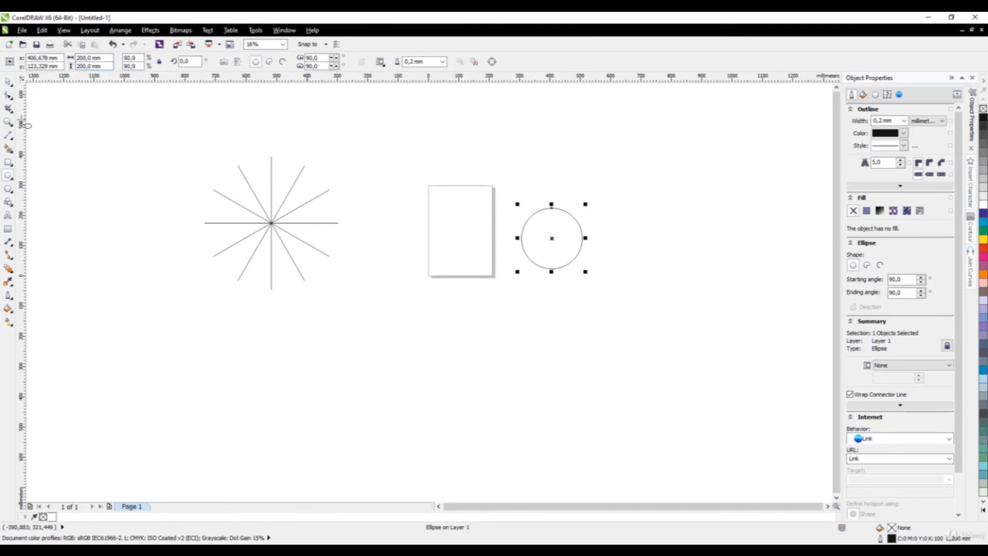
# - Move the 200 mm circle to the empty area just below the page and clear the selection
pyautogui.click(8, 81)
pyautogui.moveTo(553, 239); pyautogui.dragTo(436, 291)
pyautogui.scroll(2, 363, 370)
pyautogui.scroll(-2, 389, 319)
pyautogui.scroll(2, 425, 352)
pyautogui.click(421, 353)
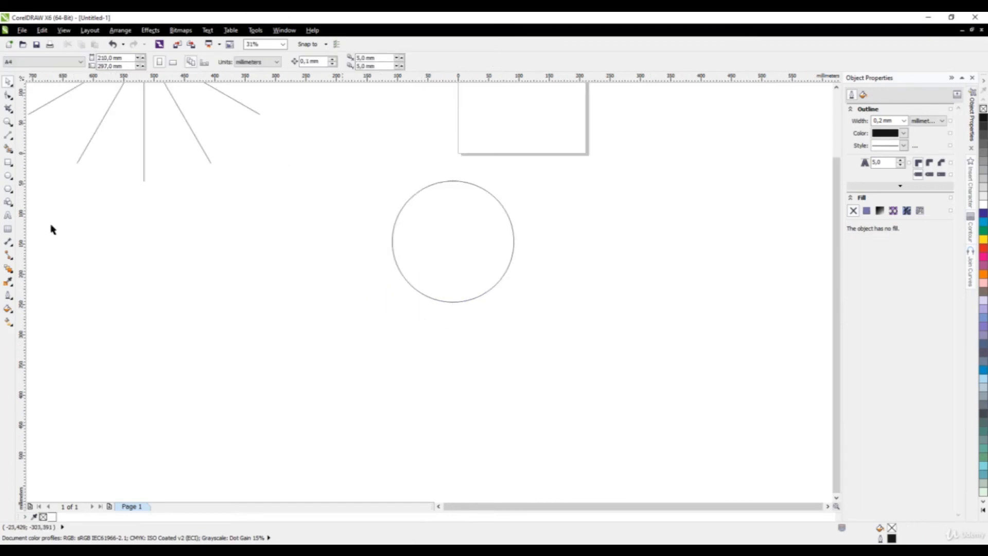
# - Draw a small circle below the 200 mm circle, set its diameter to 9 mm and clear the selection
pyautogui.click(8, 176)
pyautogui.moveTo(409, 324); pyautogui.dragTo(419, 334)
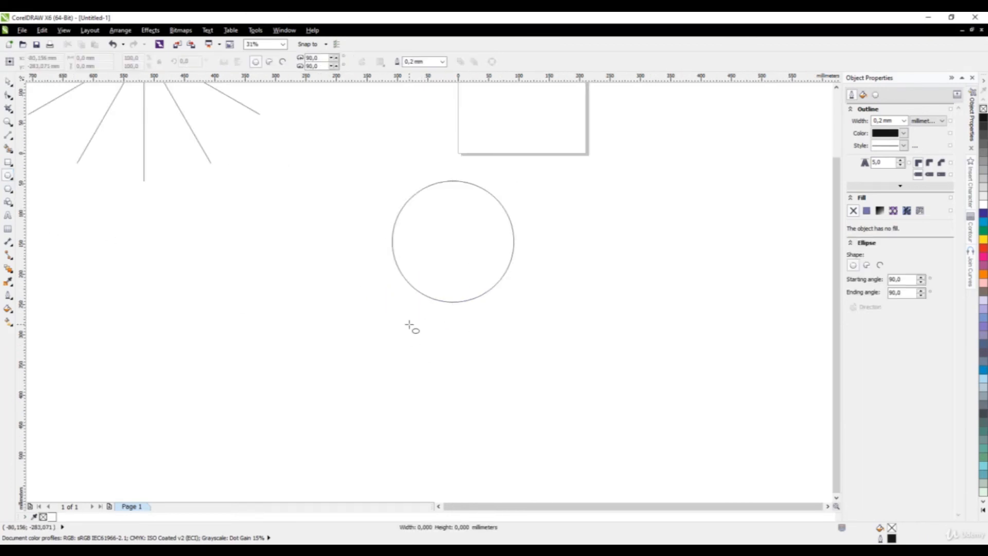
pyautogui.click(8, 94)
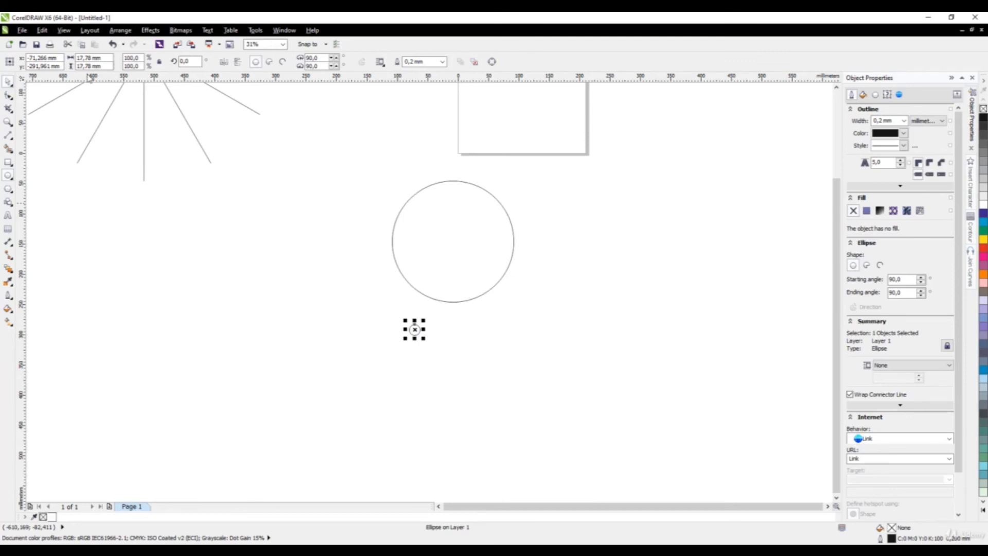
pyautogui.doubleClick(90, 58)
pyautogui.write('9')
pyautogui.press('Return')
pyautogui.click(364, 305)
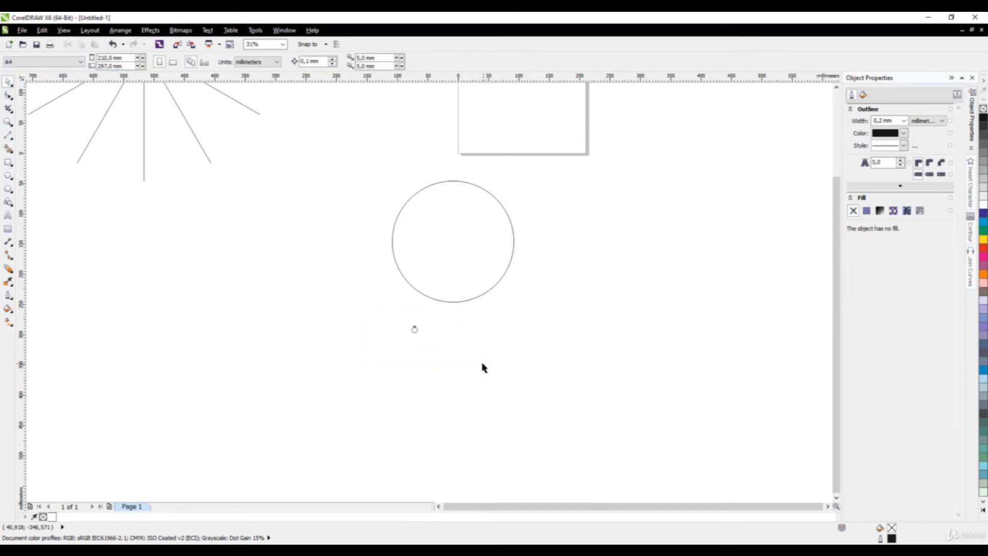
# - Align the 9 mm circle concentrically with the 200 mm circle and clear the selection
pyautogui.moveTo(479, 366); pyautogui.dragTo(366, 306)
pyautogui.keyDown('shift'); pyautogui.click(467, 274); pyautogui.keyUp('shift')
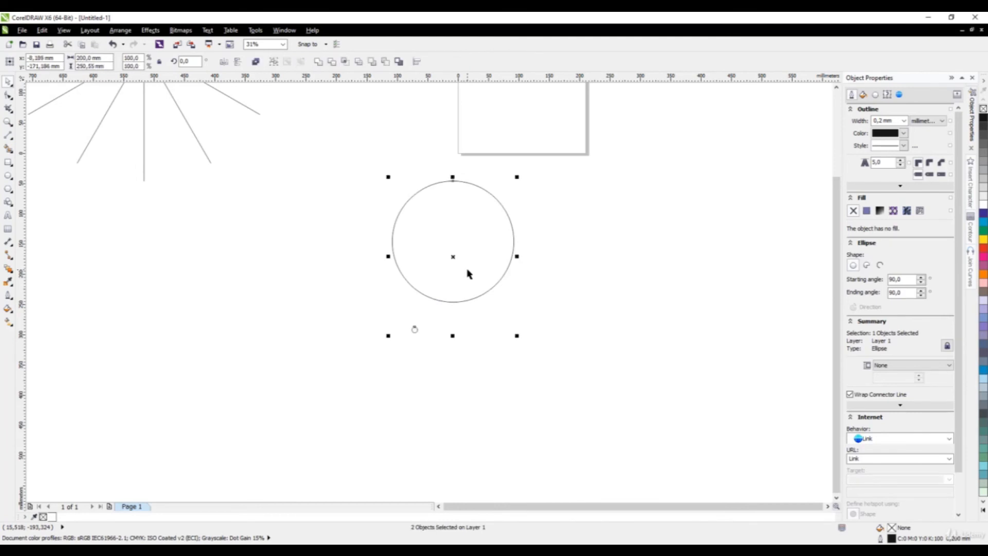
pyautogui.press('c')
pyautogui.press('e')
pyautogui.click(324, 286)
# - Move the grouped radial guide lines about 41 mm down and about 45 mm to the left
pyautogui.scroll(-1, 394, 254)
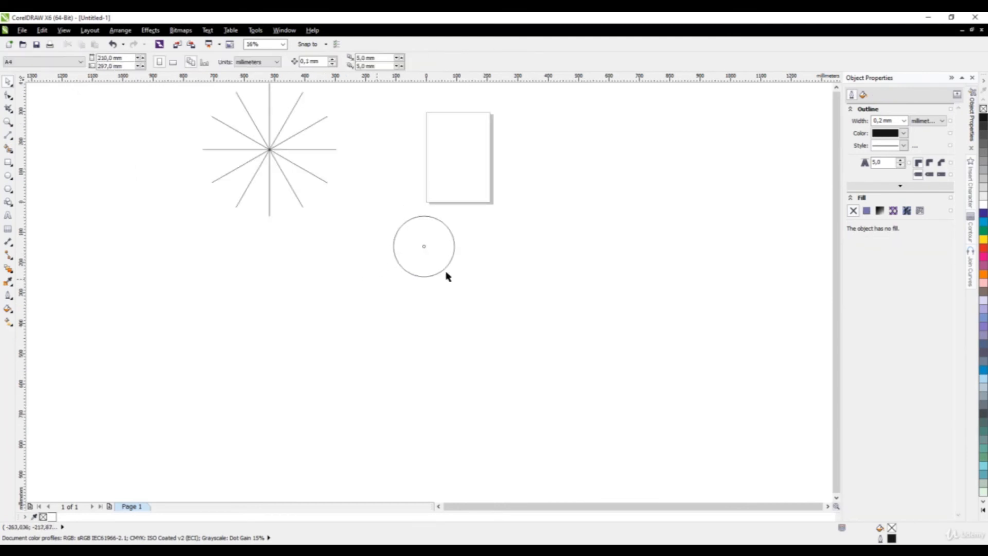
pyautogui.scroll(1, 440, 252)
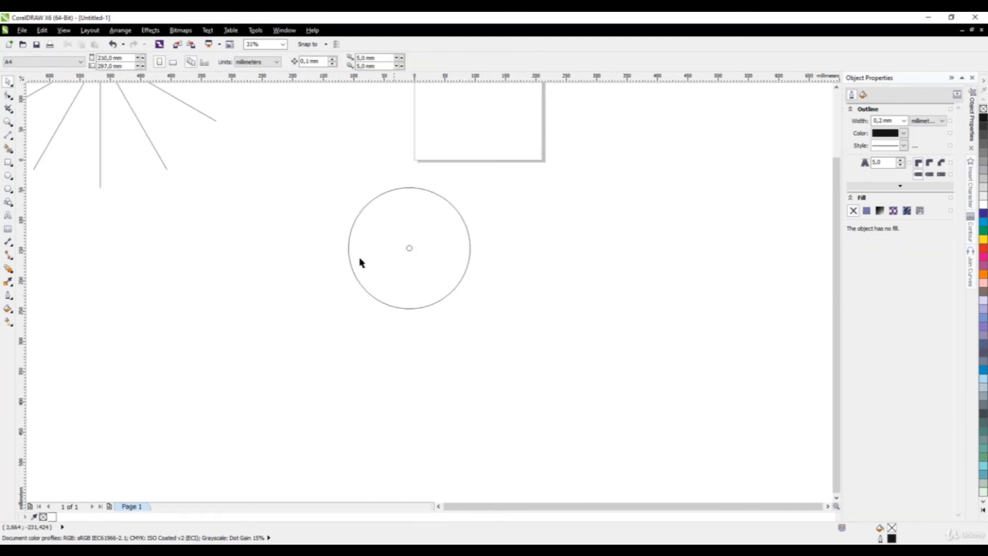
pyautogui.scroll(-1, 348, 250)
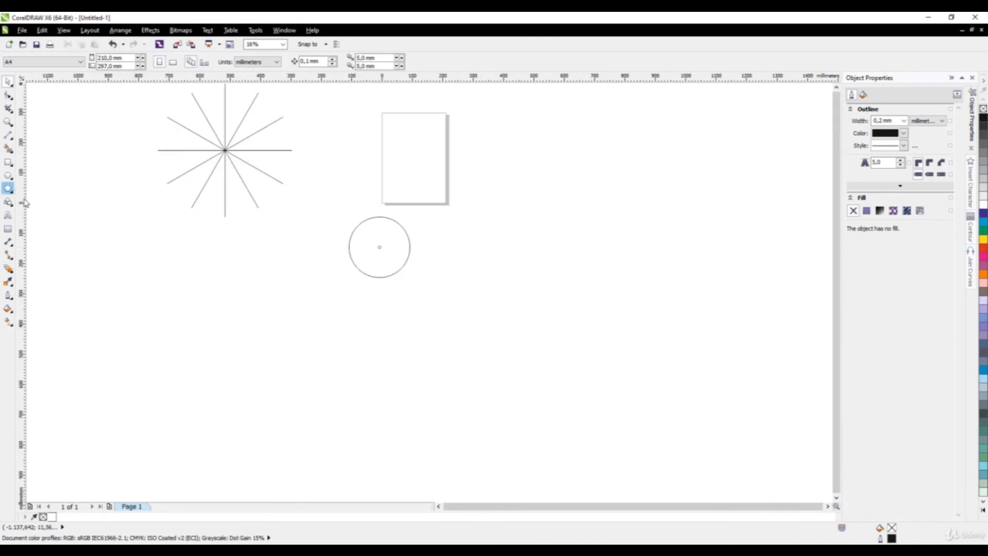
pyautogui.scroll(1, 364, 258)
pyautogui.scroll(-1, 337, 264)
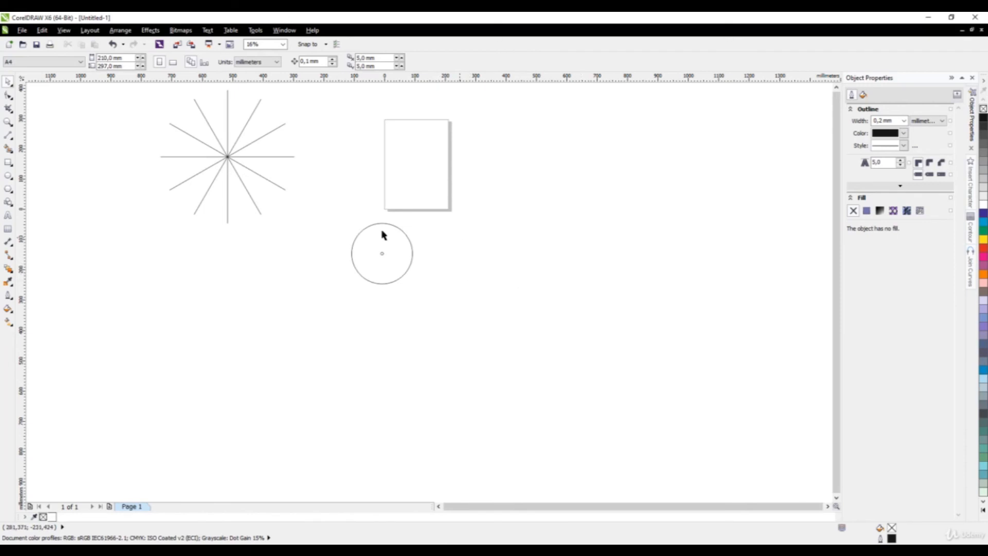
pyautogui.click(226, 160)
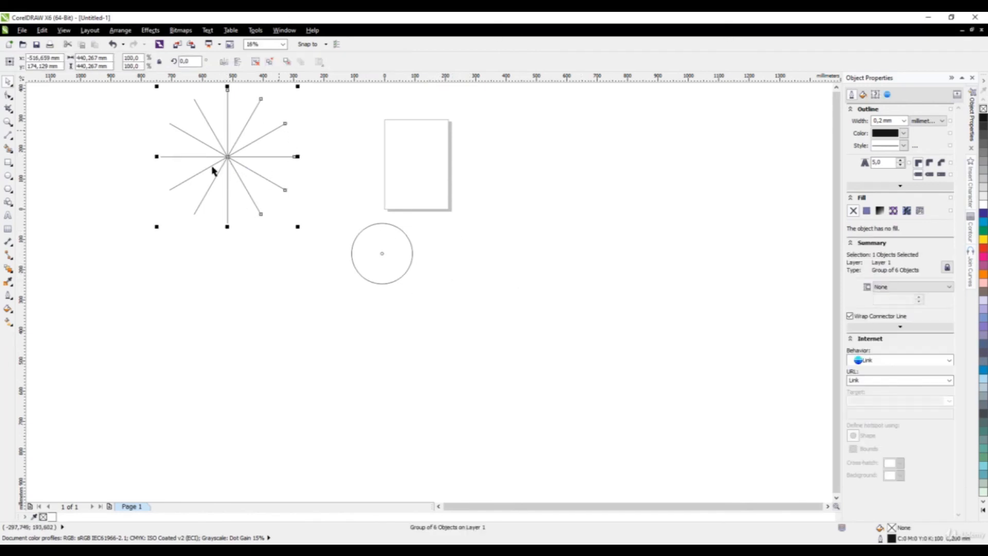
pyautogui.moveTo(236, 119)
pyautogui.mouseDown()
pyautogui.moveTo(211, 209)
pyautogui.moveTo(236, 170)
pyautogui.moveTo(226, 132)
pyautogui.mouseUp()
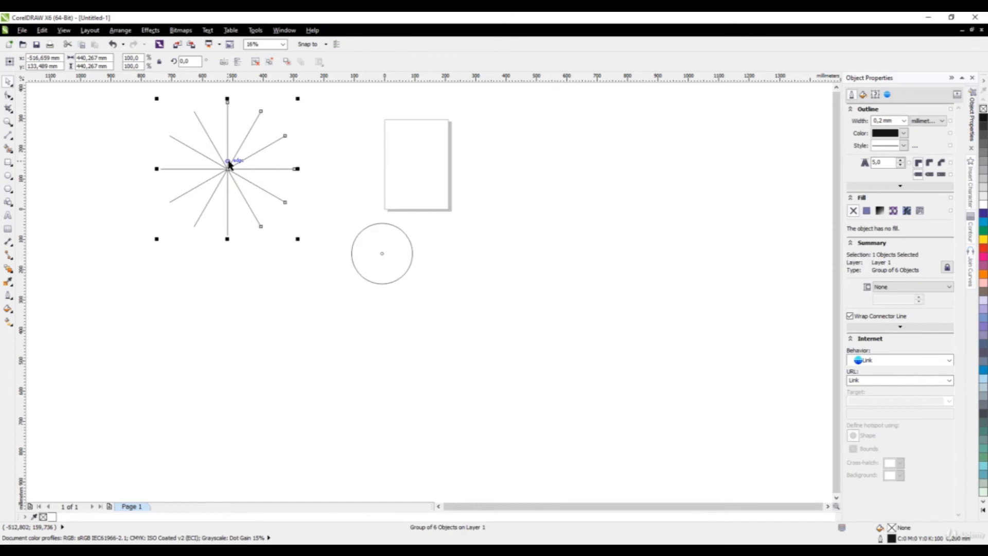
pyautogui.moveTo(228, 164); pyautogui.dragTo(215, 164)
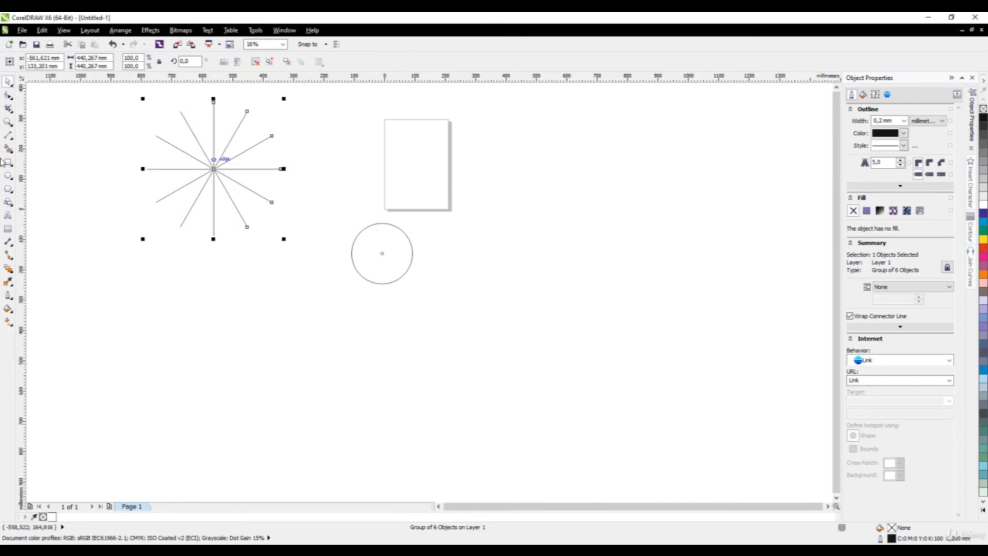
# - Add the artistic text "12" in the empty area to the right of the 200 mm circle
pyautogui.click(8, 216)
pyautogui.scroll(1, 400, 237)
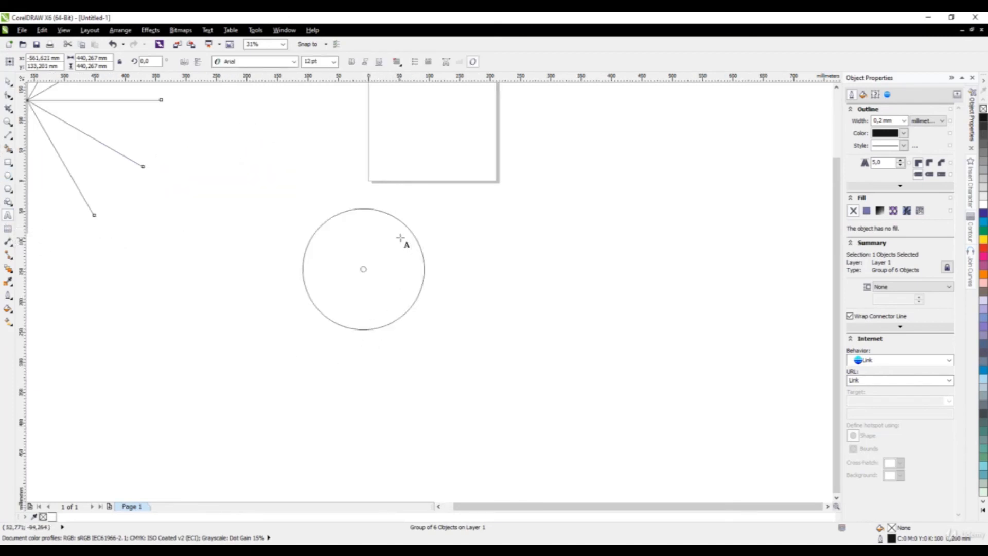
pyautogui.scroll(-1, 397, 256)
pyautogui.scroll(1, 394, 253)
pyautogui.scroll(-1, 396, 256)
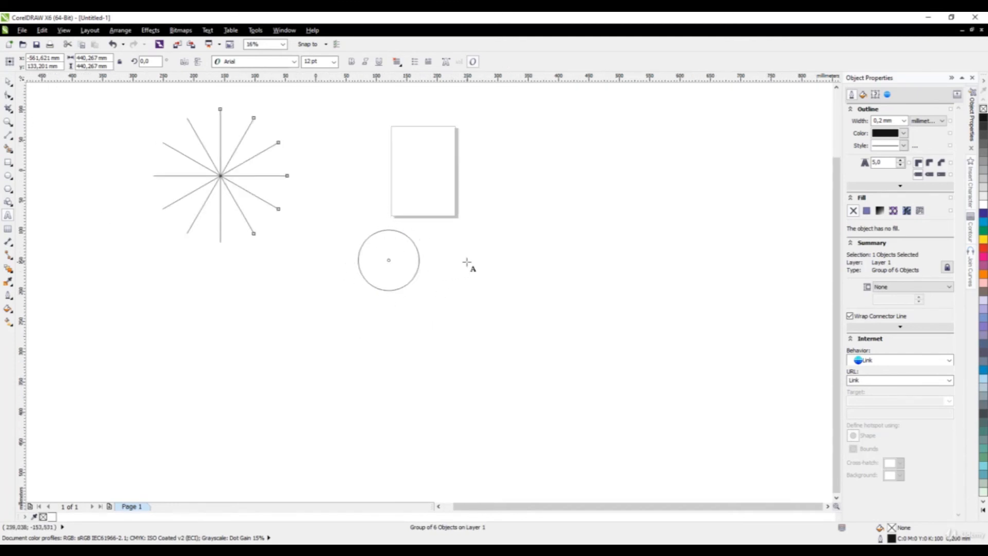
pyautogui.scroll(1, 467, 264)
pyautogui.click(423, 228)
pyautogui.write('12')
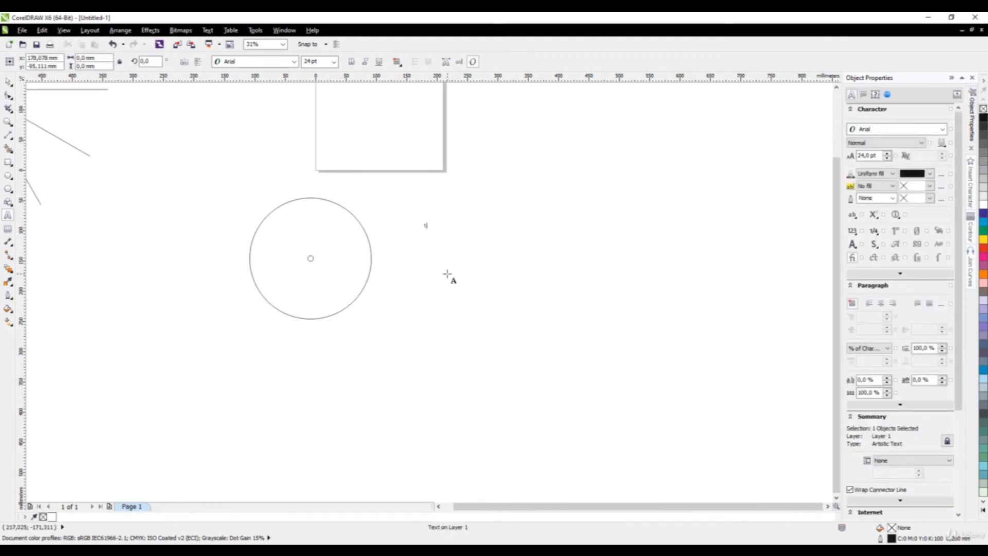
# - Set the font of the text 12 to Lobster and scale it up to about 314 pt
pyautogui.click(8, 81)
pyautogui.click(252, 61)
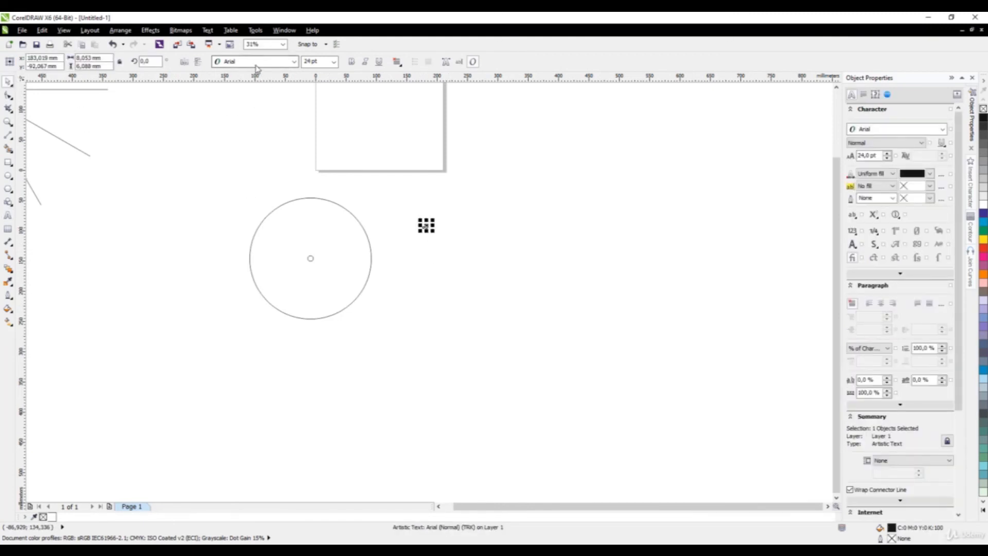
pyautogui.click(256, 106)
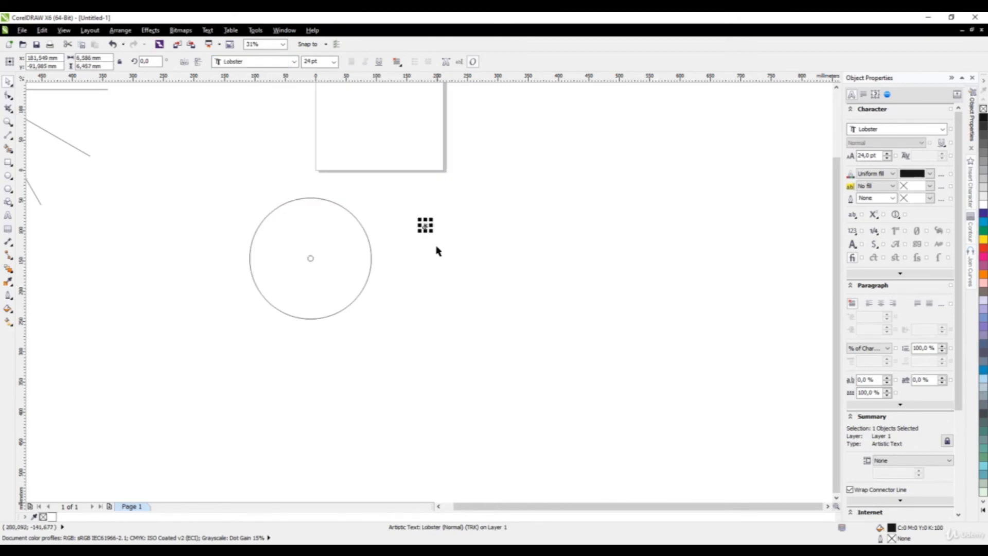
pyautogui.moveTo(430, 228); pyautogui.dragTo(317, 148)
pyautogui.scroll(2, 301, 134)
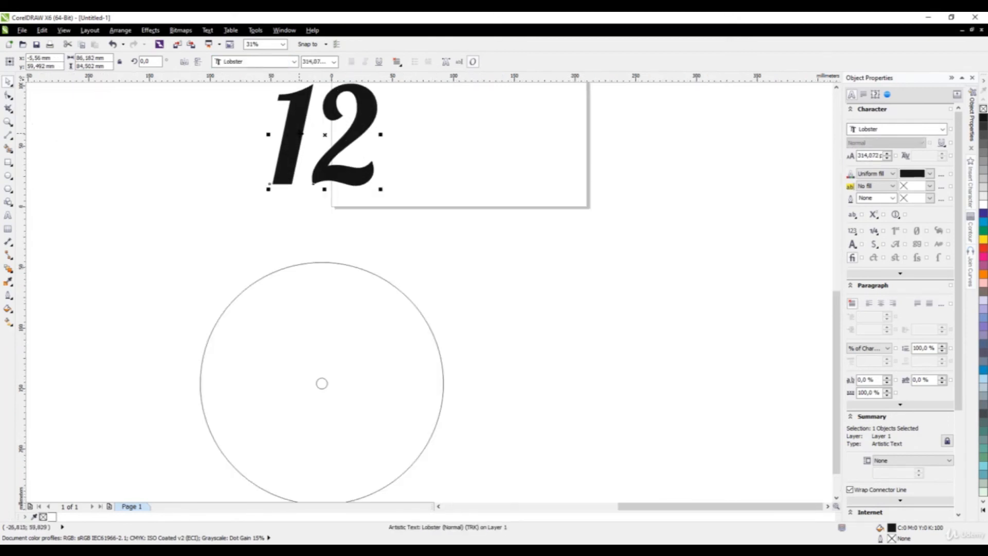
# - Tighten the character spacing of the 12 to about -37 % and enlarge it to about 447 pt
pyautogui.click(8, 95)
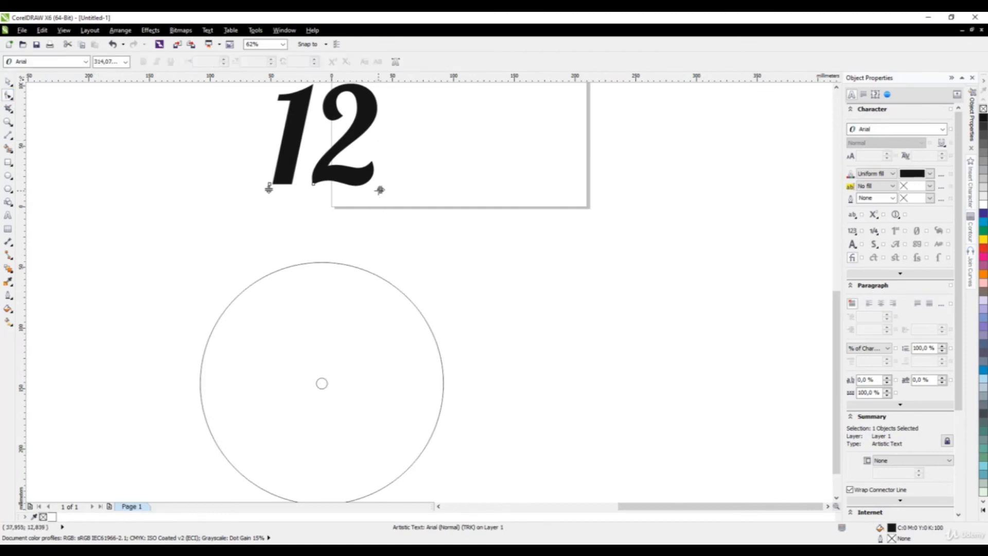
pyautogui.moveTo(379, 190); pyautogui.dragTo(398, 214)
pyautogui.click(8, 82)
pyautogui.scroll(-2, 460, 267)
pyautogui.scroll(2, 382, 247)
pyautogui.scroll(-1, 405, 233)
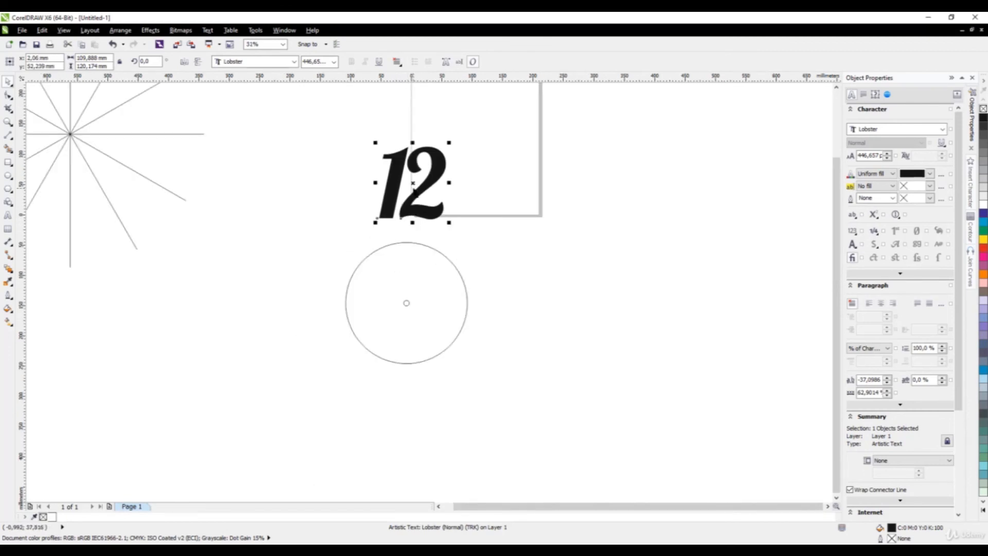
# - Centre the 12 horizontally over the 200 mm circle and move it down about 54 mm to overlap the circle's upper edge
pyautogui.keyDown('shift'); pyautogui.click(418, 267); pyautogui.keyUp('shift')
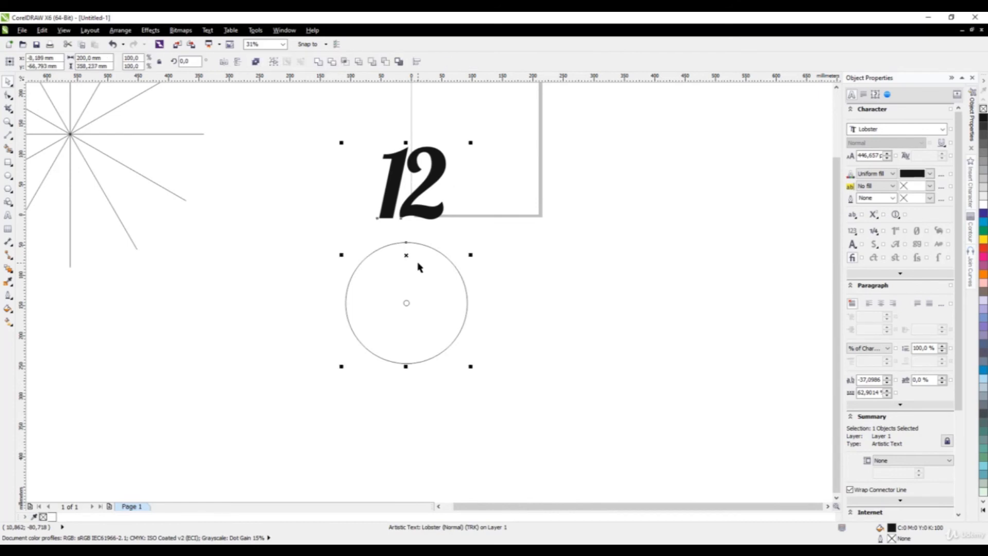
pyautogui.press('c')
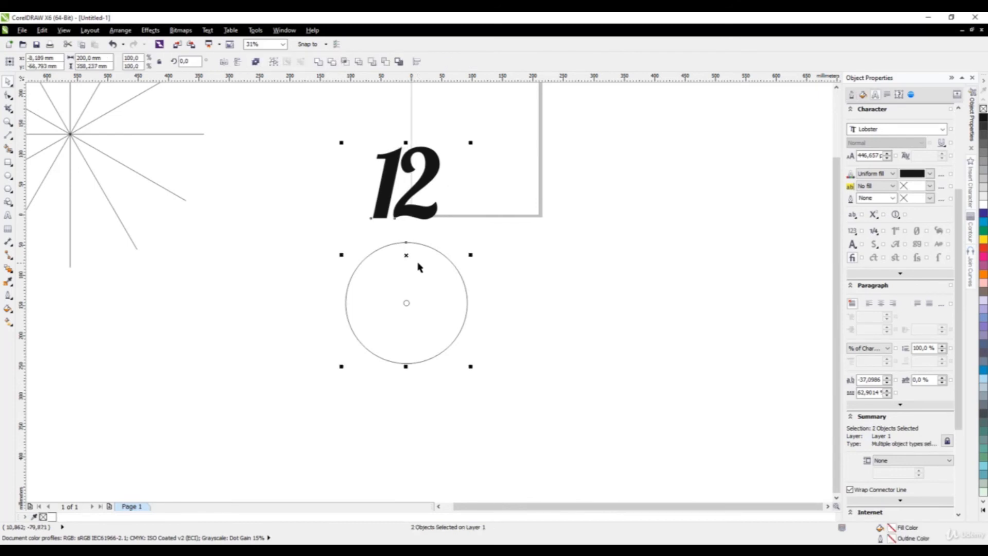
pyautogui.click(400, 225)
pyautogui.scroll(3, 399, 224)
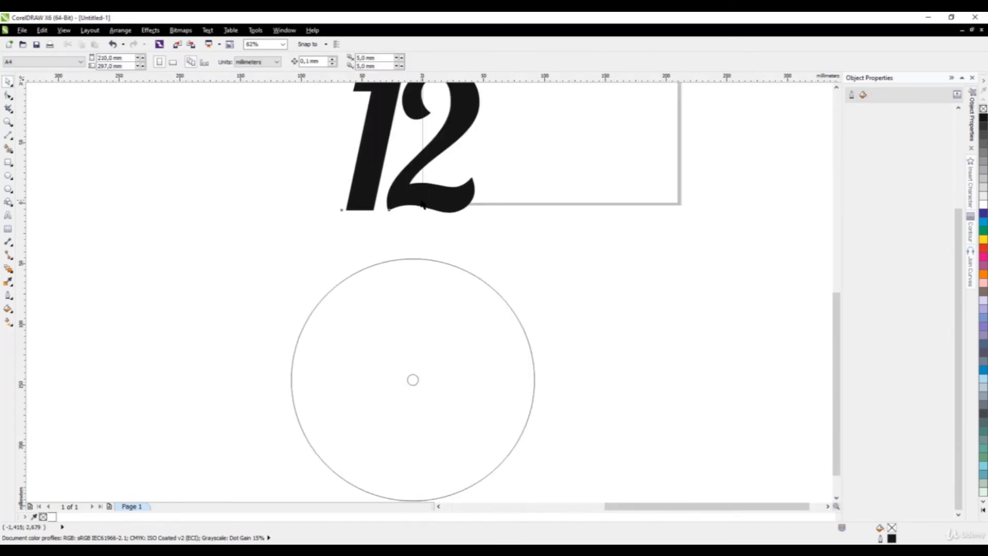
pyautogui.click(418, 220)
pyautogui.moveTo(437, 216); pyautogui.dragTo(436, 260)
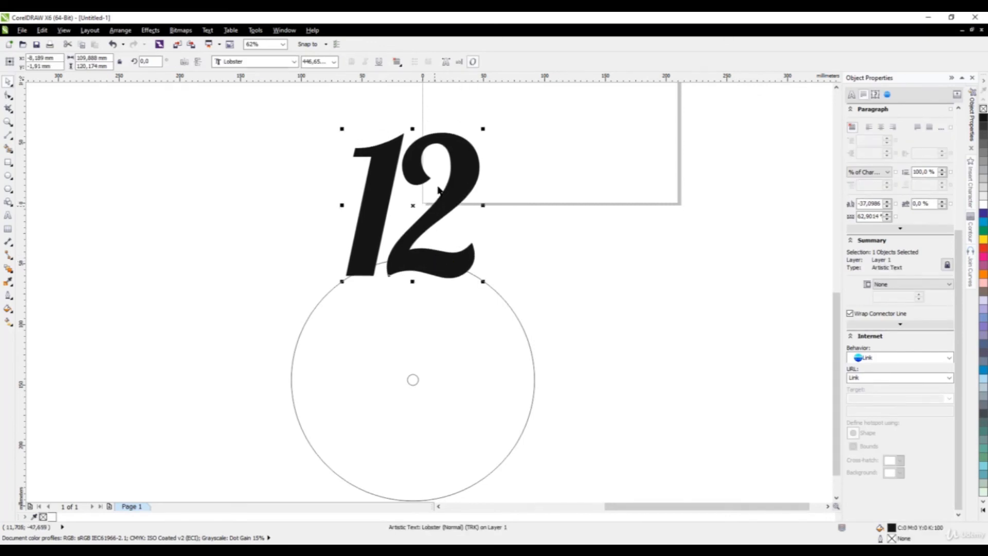
# - Copy the 12 to the right of the circle, change the copy's text to 3 and clear the selection
pyautogui.scroll(-6, 439, 185)
pyautogui.scroll(3, 441, 202)
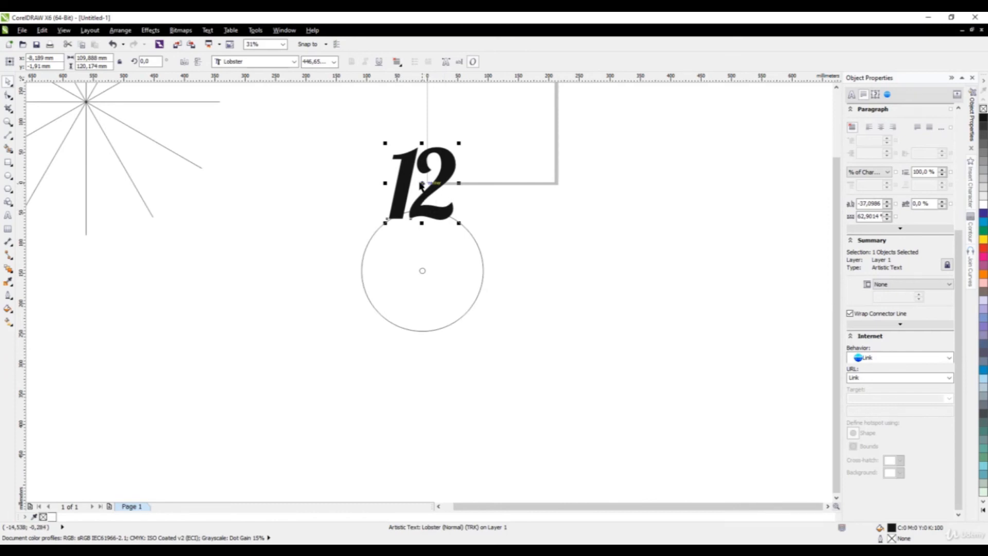
pyautogui.moveTo(421, 184); pyautogui.dragTo(583, 263)
pyautogui.rightClick(582, 262)
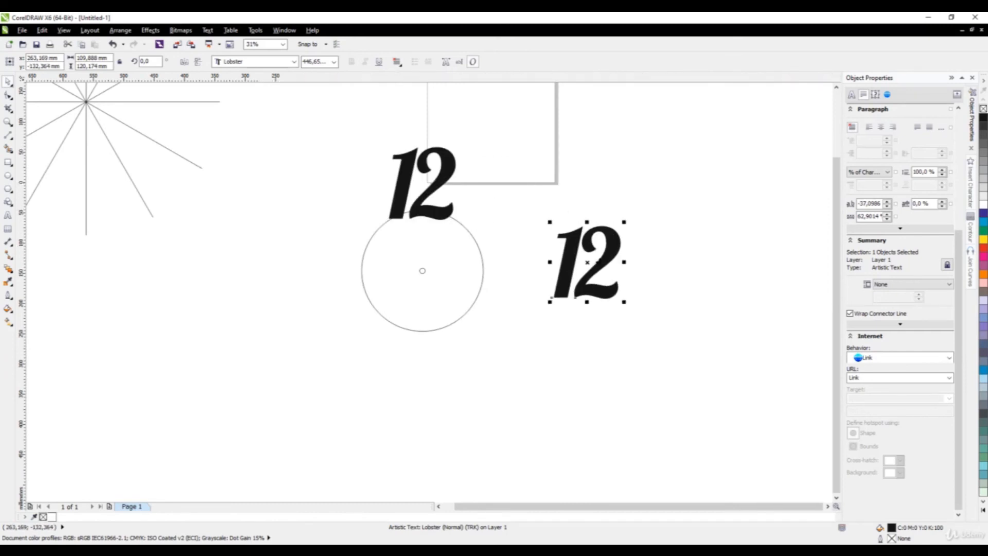
pyautogui.press('F8')
pyautogui.hotkey('ctrl', 'a')
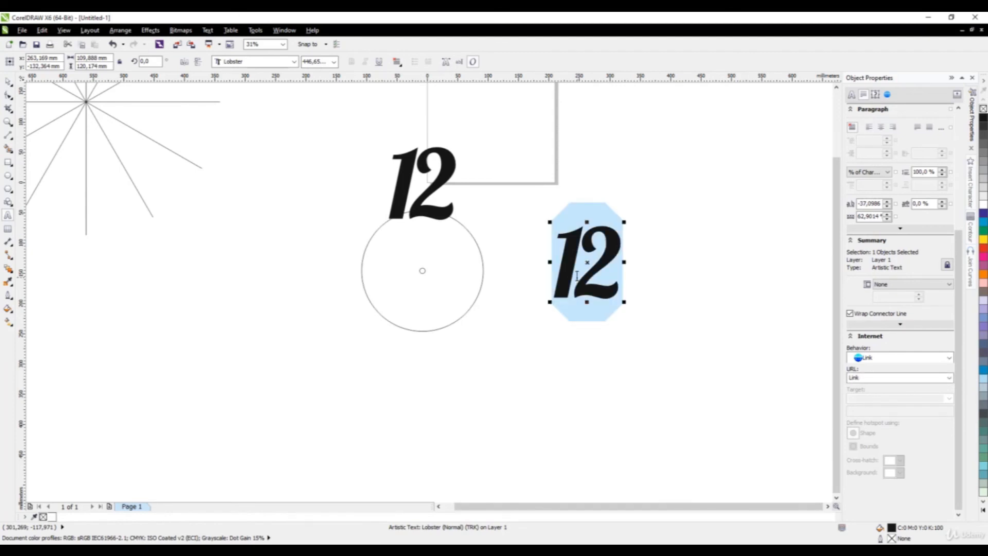
pyautogui.write('3')
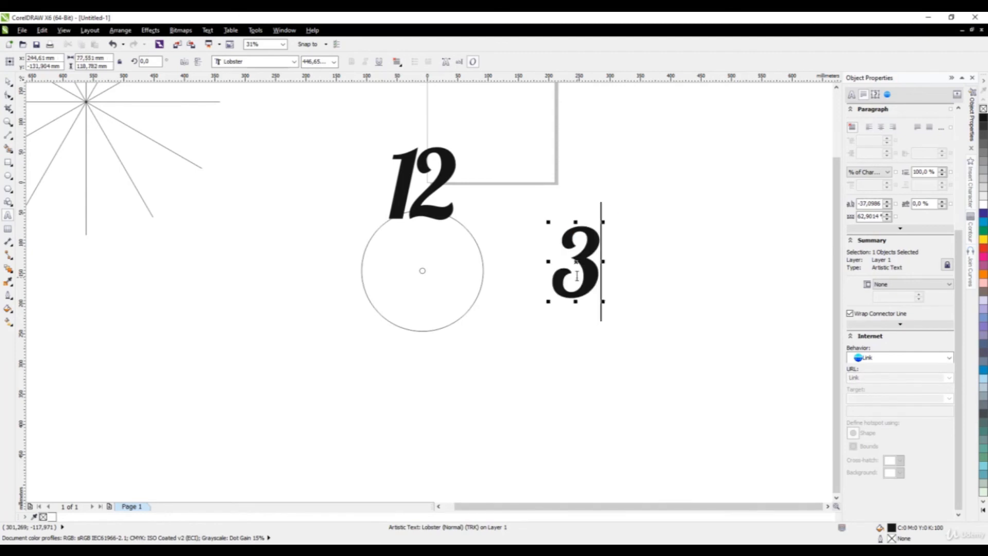
pyautogui.click(7, 82)
pyautogui.click(615, 298)
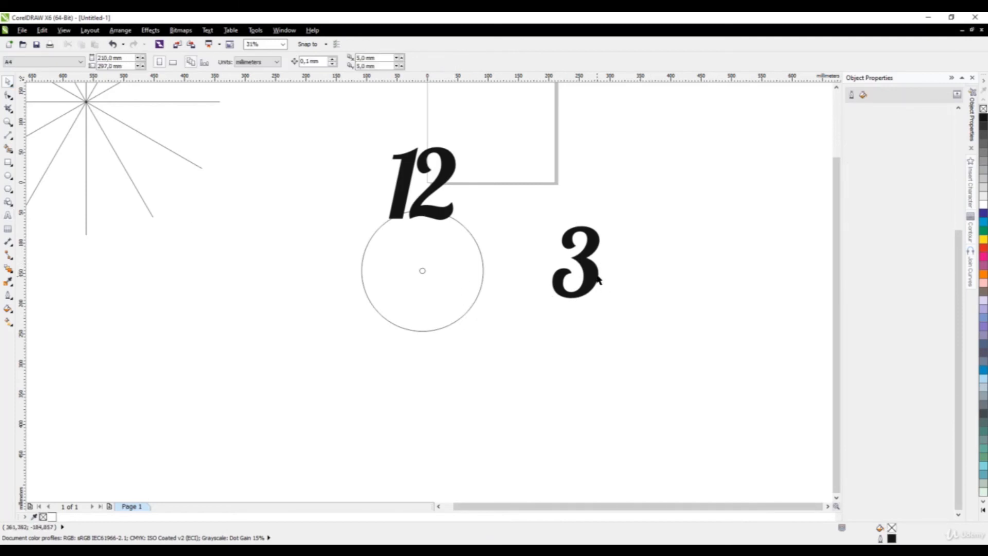
# - Centre the 3 vertically on the 200 mm circle and move it about 126 mm left to overlap the circle's right edge
pyautogui.click(591, 265)
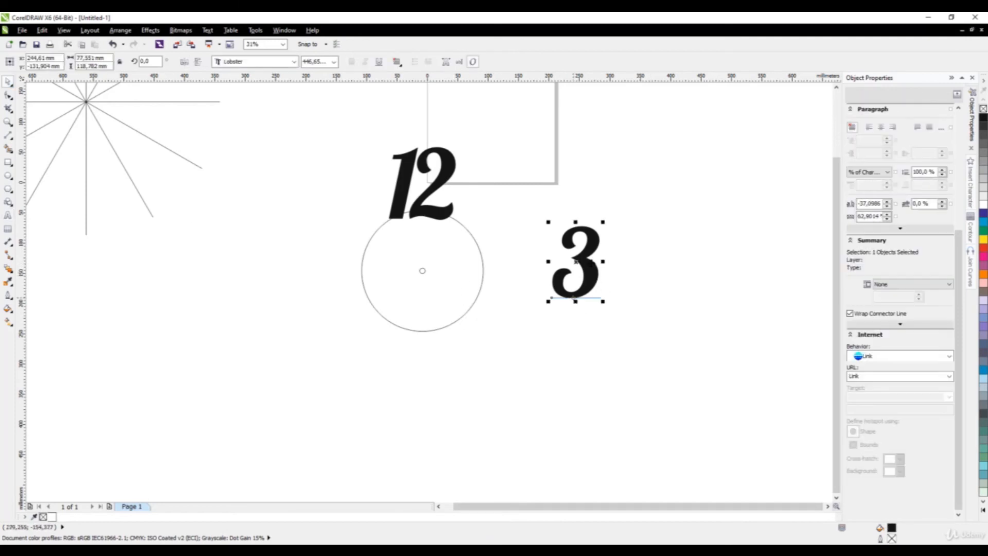
pyautogui.keyDown('shift'); pyautogui.click(457, 281); pyautogui.keyUp('shift')
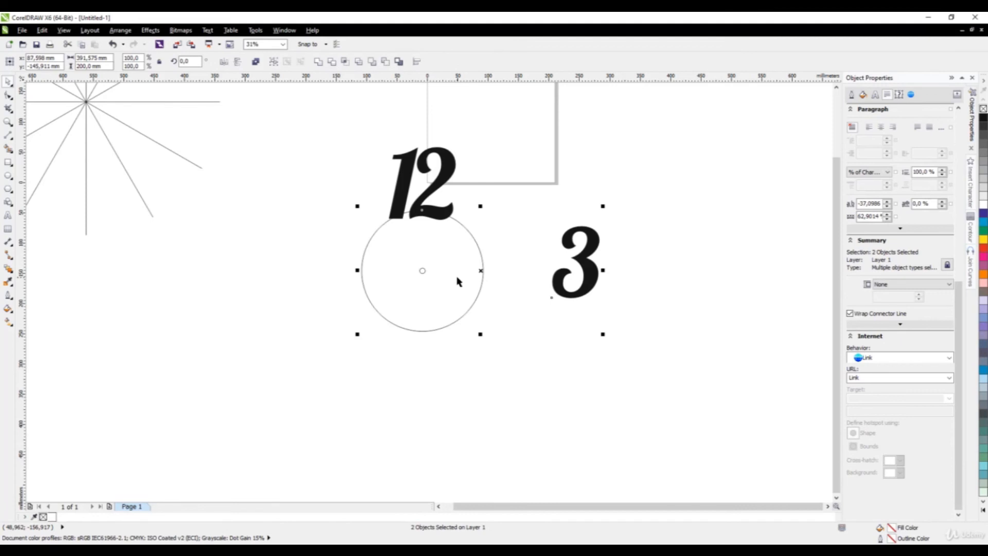
pyautogui.press('e')
pyautogui.click(534, 347)
pyautogui.click(560, 261)
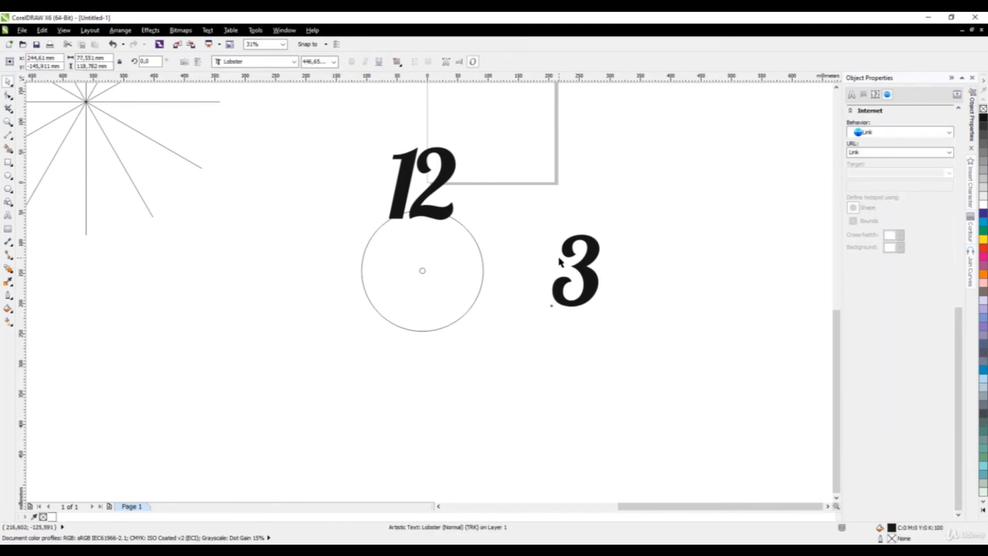
pyautogui.scroll(2, 559, 261)
pyautogui.moveTo(604, 291); pyautogui.dragTo(460, 297)
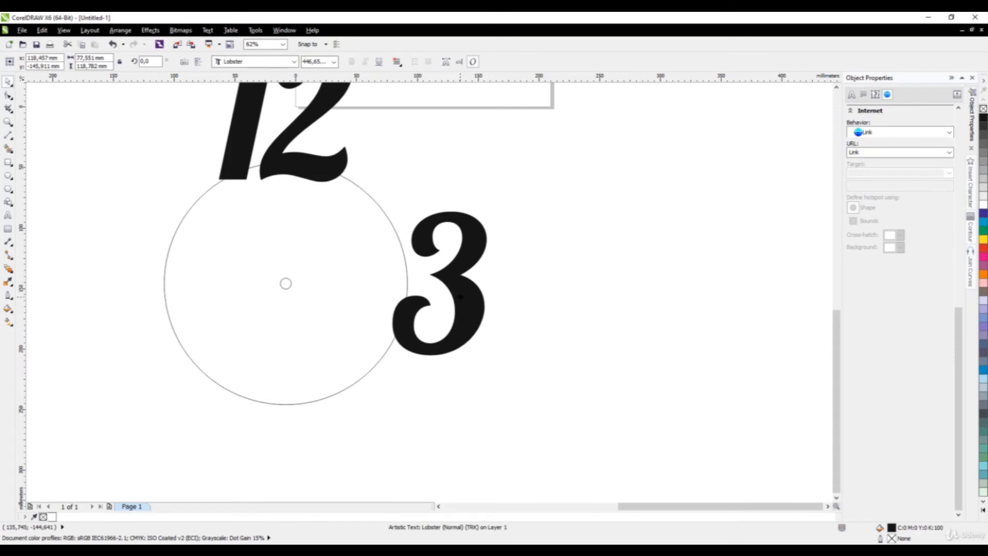
pyautogui.scroll(-2, 549, 238)
pyautogui.click(489, 309)
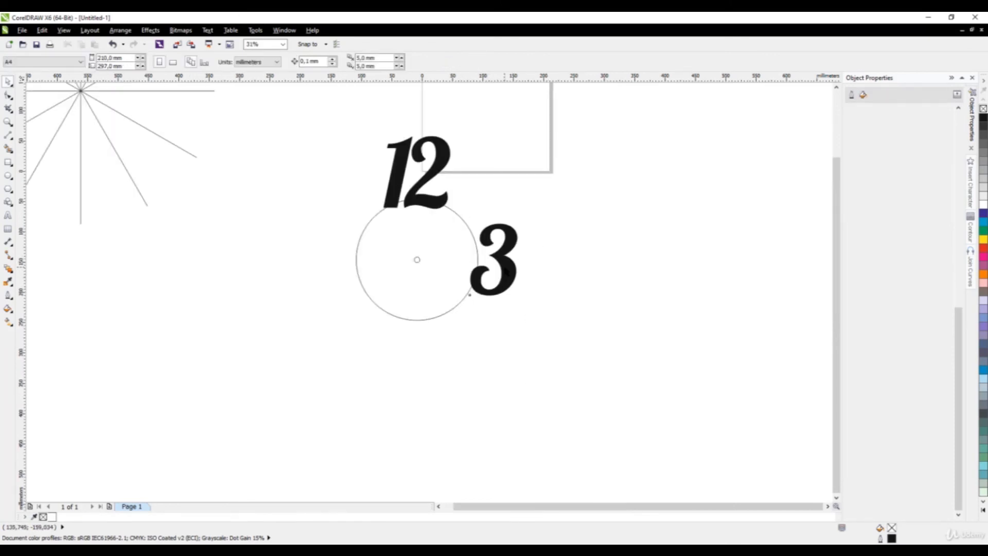
# - Copy the 3 horizontally to the left side of the circle and change the copy's text to 9
pyautogui.click(470, 294)
pyautogui.scroll(2, 469, 295)
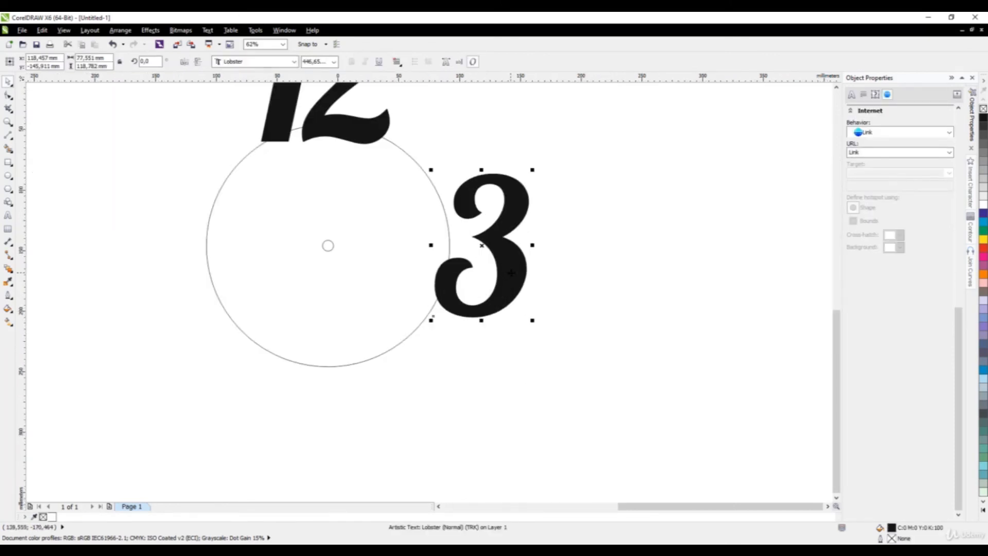
pyautogui.moveTo(469, 294); pyautogui.dragTo(151, 279)
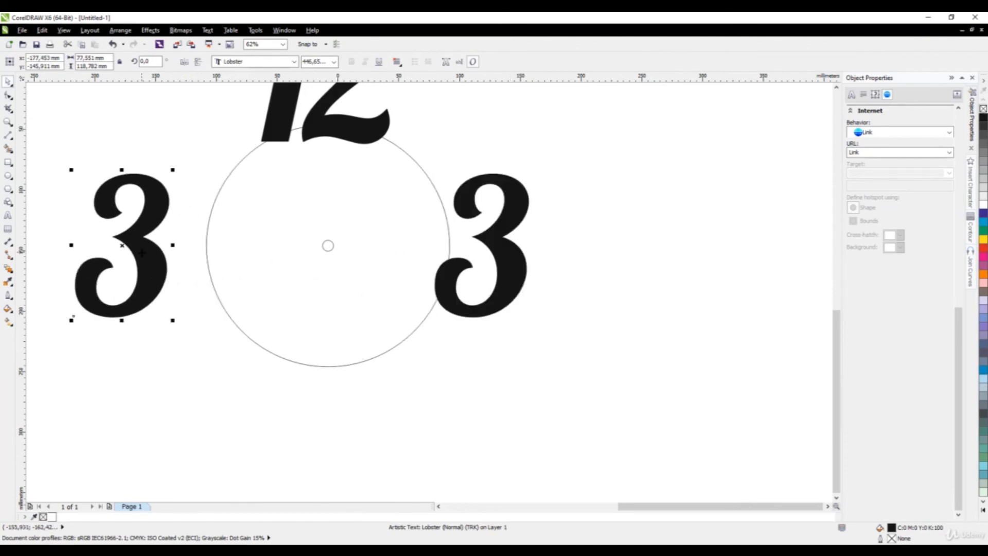
pyautogui.doubleClick(150, 280)
pyautogui.doubleClick(149, 280)
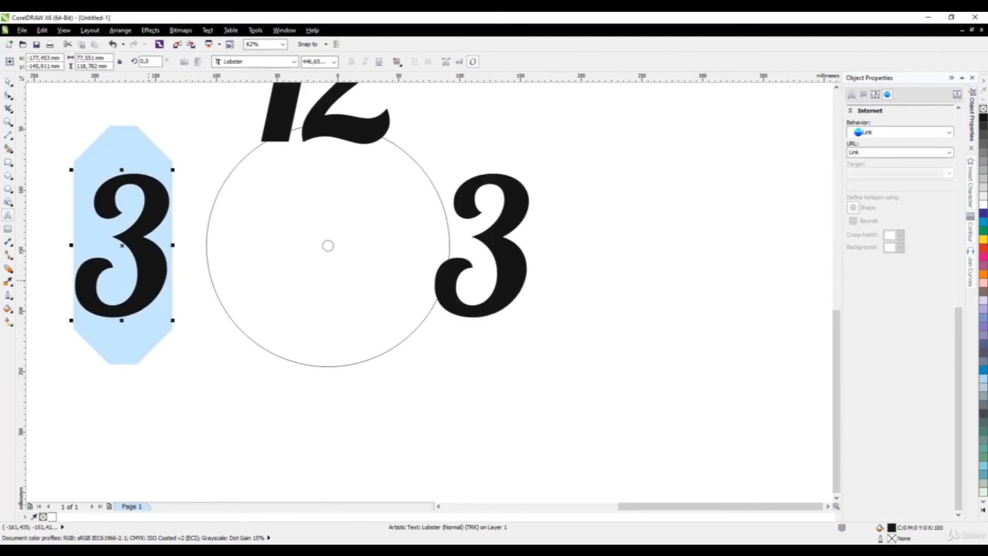
pyautogui.write('9')
pyautogui.hotkey('ctrl', 'space')
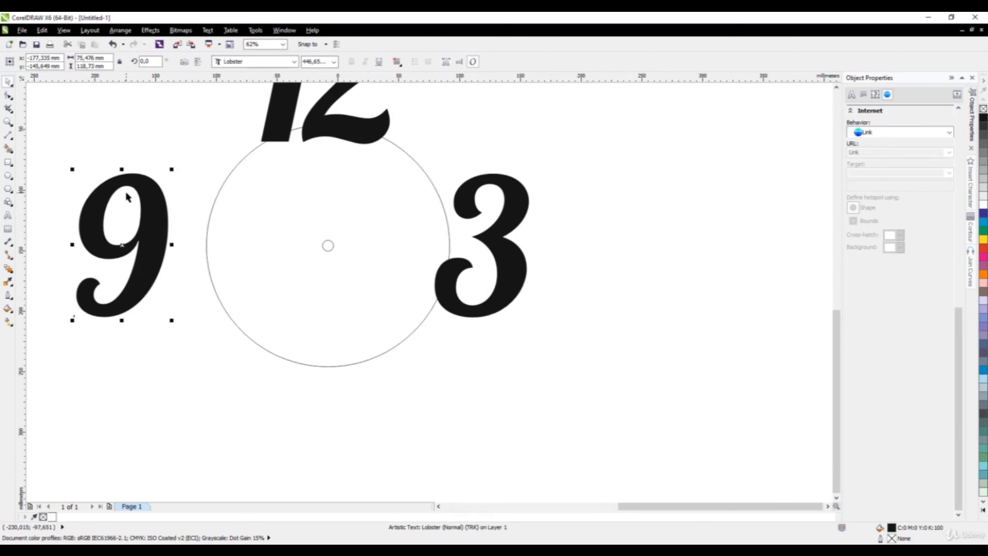
# - Move the 9 to the right until it slightly overlaps the circle's left edge
pyautogui.moveTo(141, 235); pyautogui.dragTo(181, 233)
pyautogui.scroll(-2, 393, 259)
pyautogui.scroll(1, 378, 305)
# - Copy the 12 straight down to the circle's lower edge and change the copy's text to 6
pyautogui.click(396, 136)
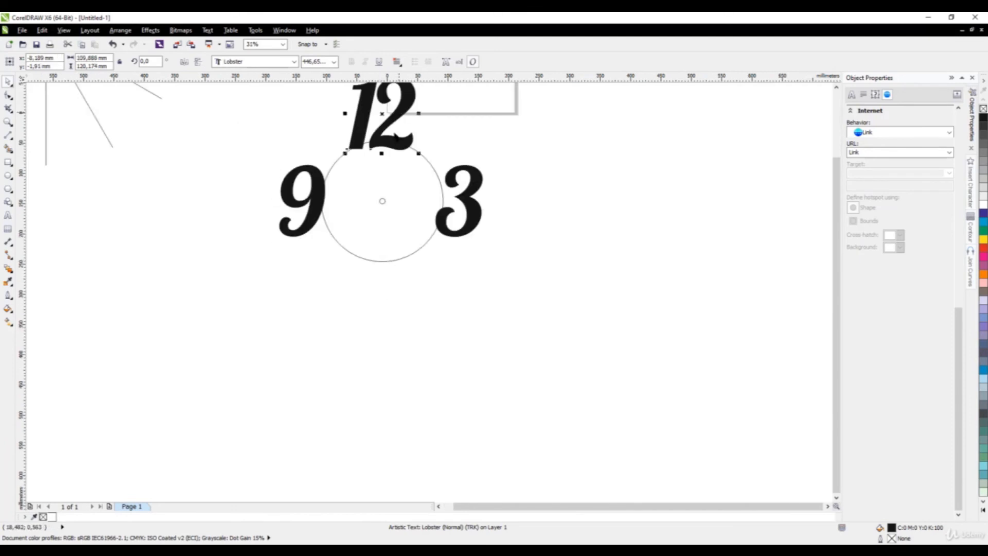
pyautogui.moveTo(407, 114); pyautogui.dragTo(398, 278)
pyautogui.rightClick(398, 279)
pyautogui.doubleClick(403, 286)
pyautogui.doubleClick(398, 298)
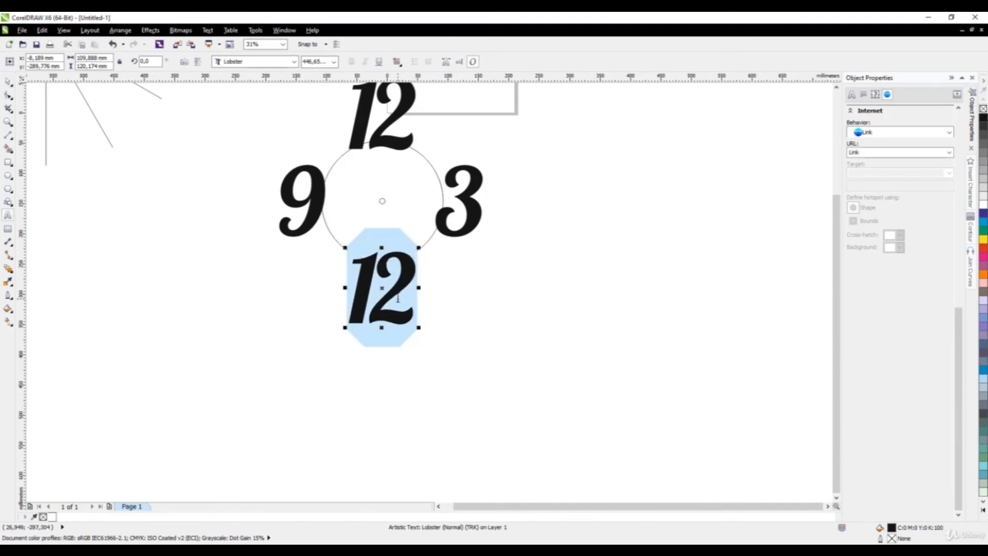
pyautogui.write('6')
pyautogui.click(6, 82)
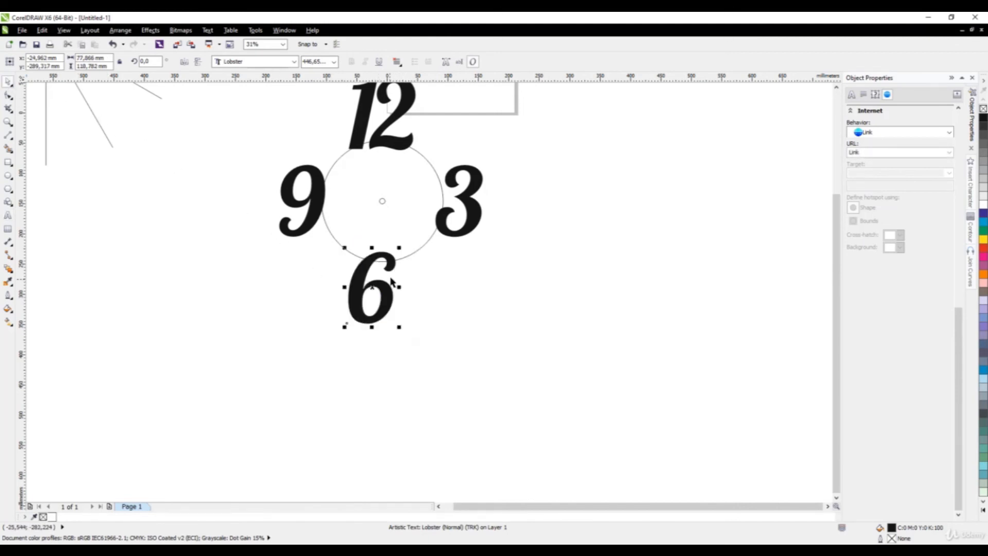
# - Nudge the 6 down about 5 mm and move it back up about 6 mm so its top overlaps the circle's lower edge
pyautogui.scroll(1, 392, 277)
pyautogui.press('Down')
pyautogui.press('Down')
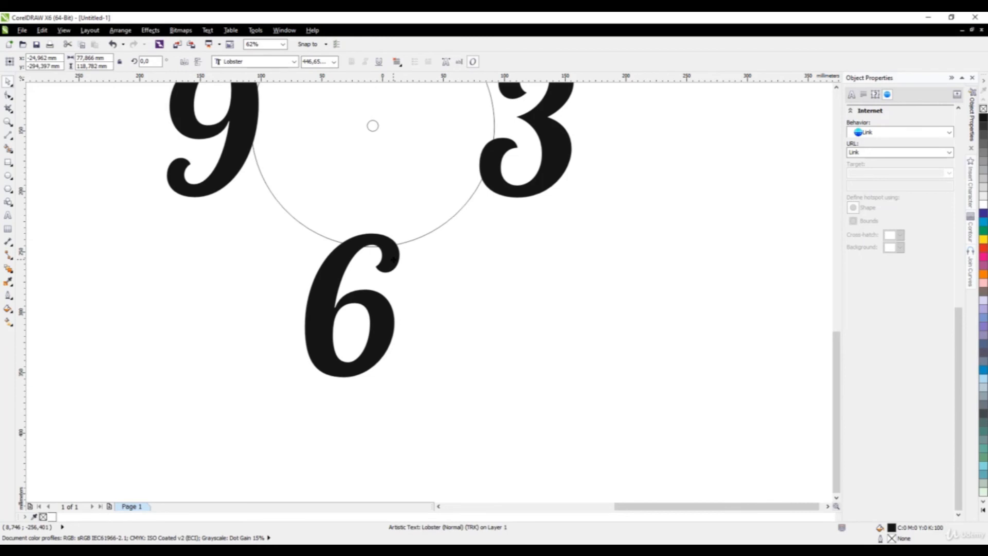
pyautogui.click(437, 280)
pyautogui.scroll(-2, 427, 280)
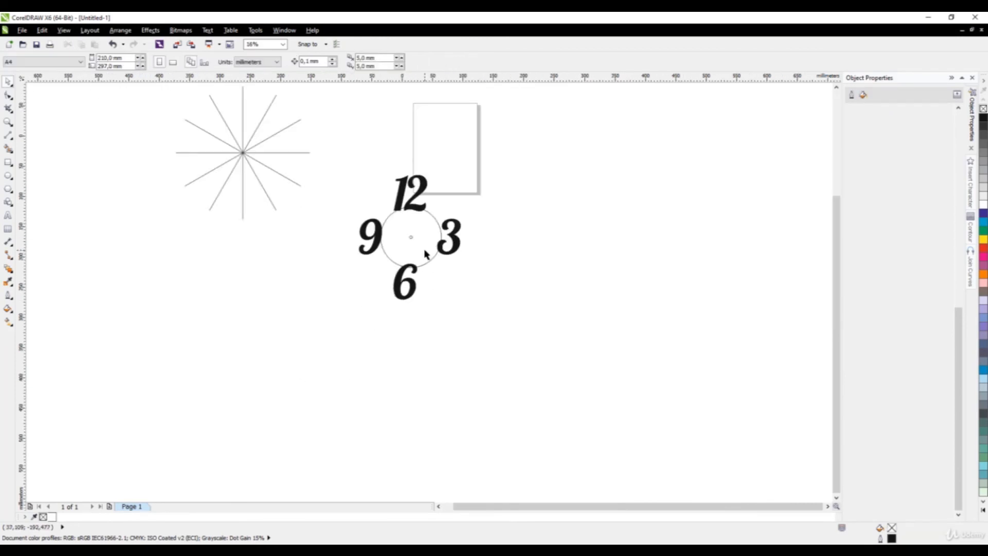
pyautogui.scroll(1, 425, 253)
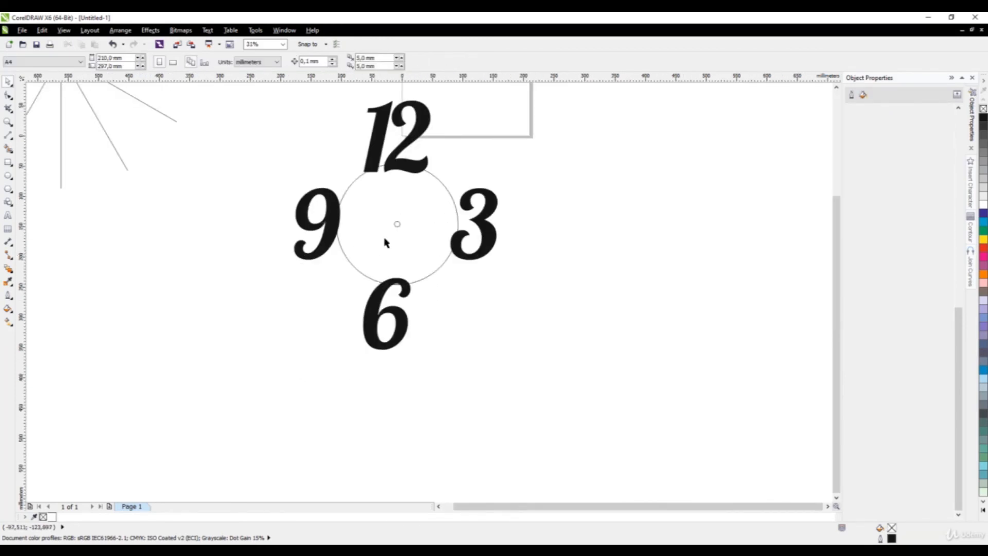
pyautogui.click(397, 317)
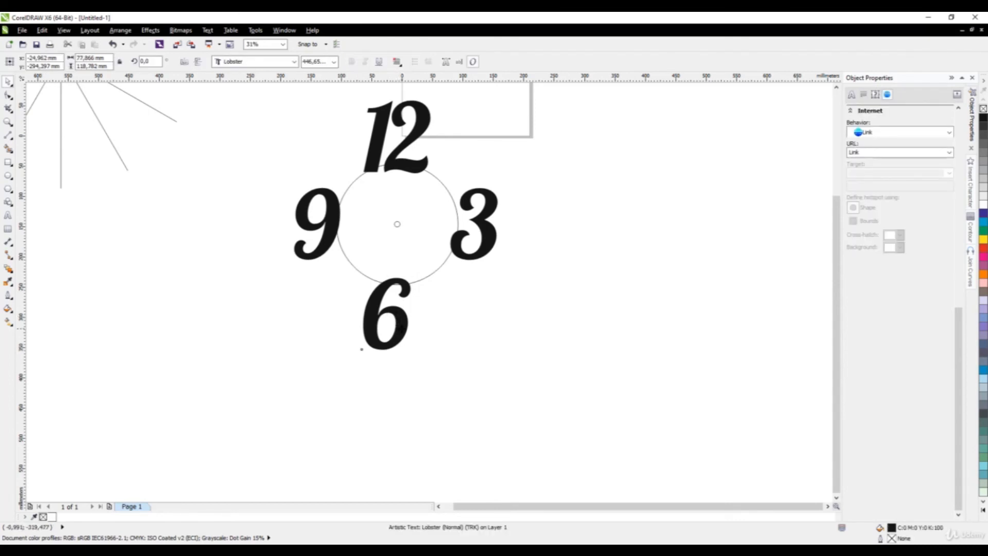
pyautogui.moveTo(403, 327); pyautogui.dragTo(403, 322)
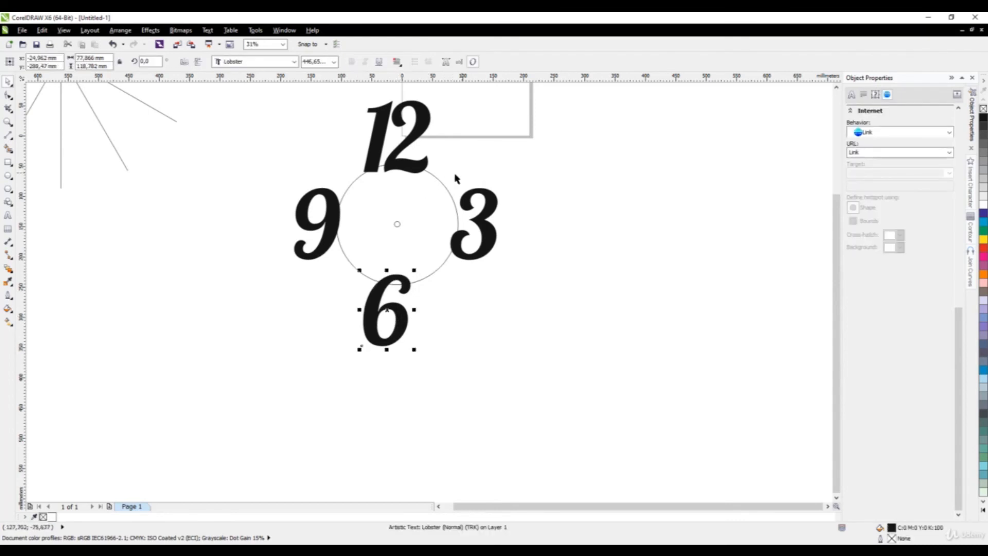
pyautogui.scroll(-1, 458, 286)
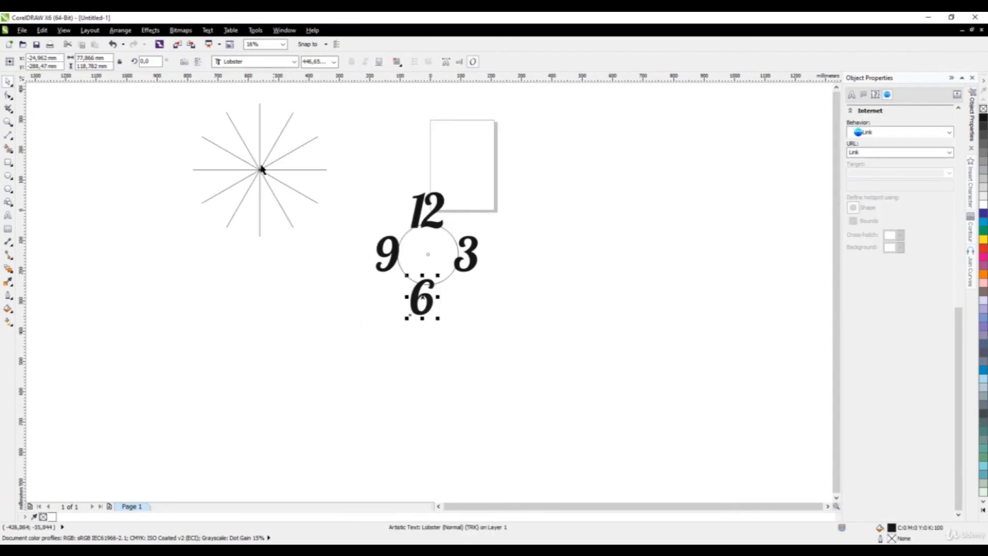
# - Centre the radial line group on the clock circle both horizontally and vertically
pyautogui.click(261, 169)
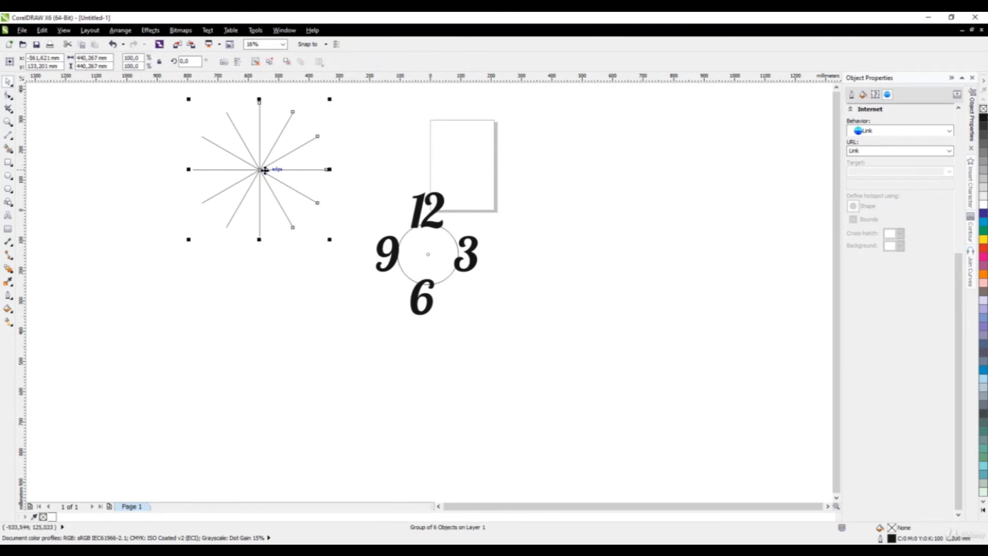
pyautogui.keyDown('shift'); pyautogui.click(443, 278); pyautogui.keyUp('shift')
pyautogui.press('c')
pyautogui.press('e')
pyautogui.click(335, 309)
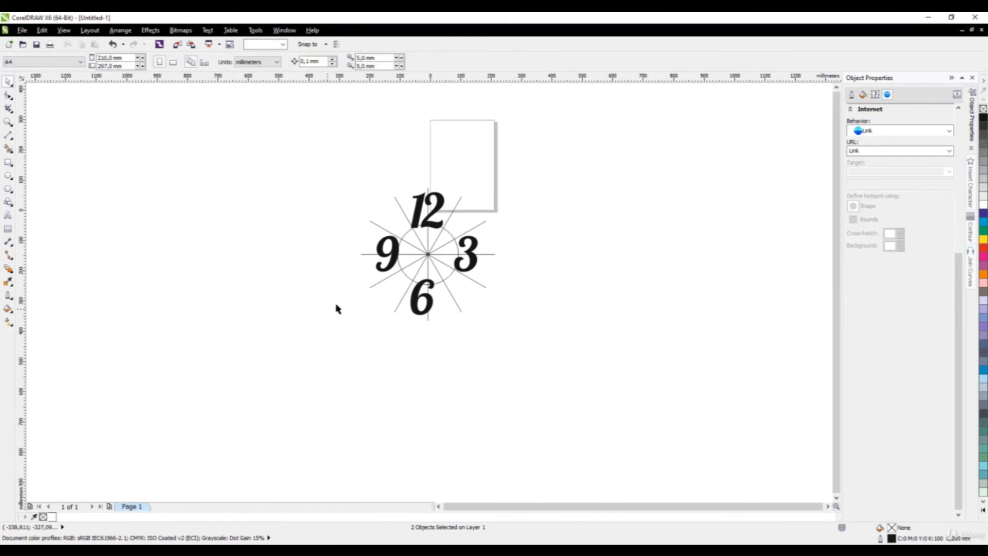
# - Move the 6 about 11 mm to the right so it sits over the vertical guide line
pyautogui.scroll(1, 418, 237)
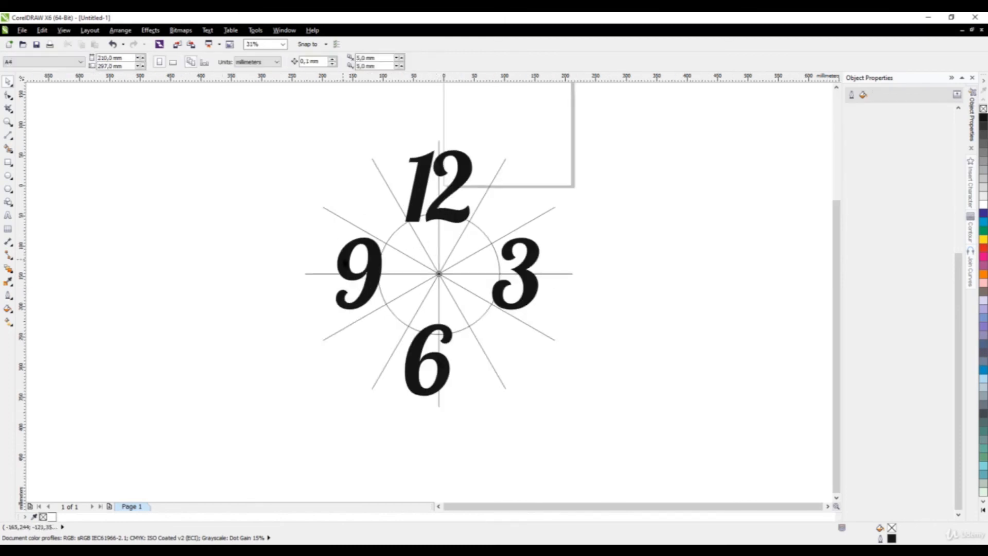
pyautogui.click(442, 375)
pyautogui.scroll(1, 442, 376)
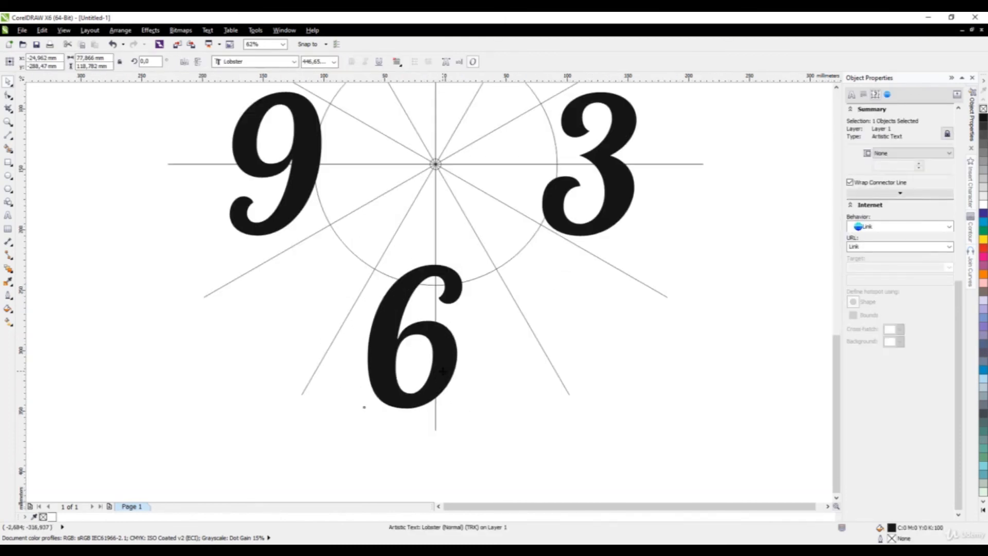
pyautogui.moveTo(454, 370); pyautogui.dragTo(457, 370)
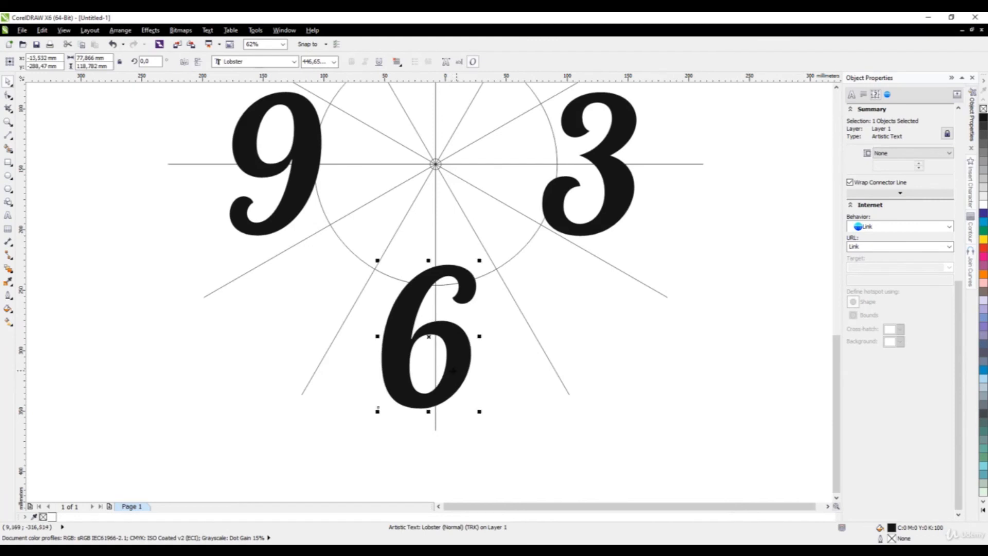
pyautogui.scroll(-1, 453, 371)
pyautogui.scroll(-1, 386, 392)
pyautogui.click(470, 320)
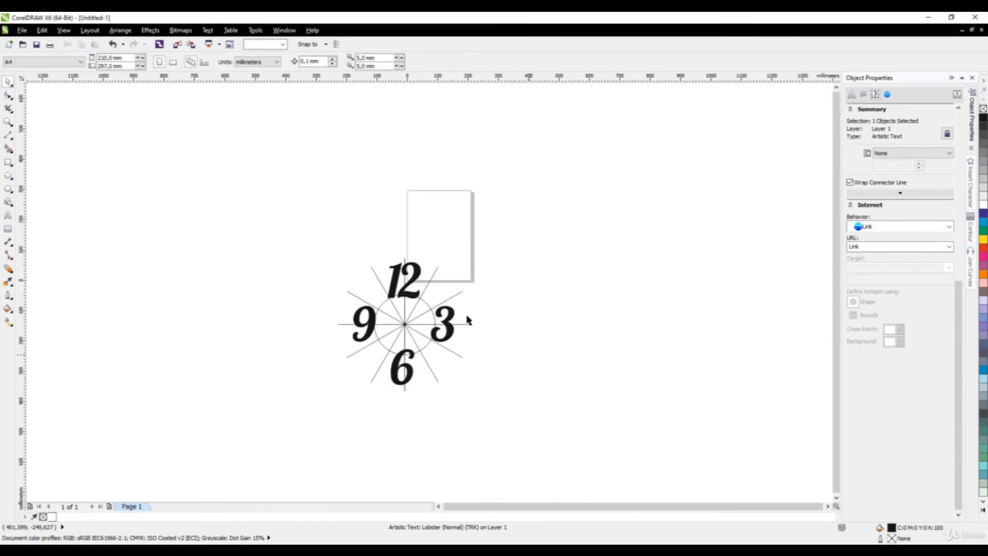
pyautogui.scroll(1, 455, 311)
pyautogui.moveTo(427, 332); pyautogui.dragTo(551, 264)
pyautogui.rightClick(552, 265)
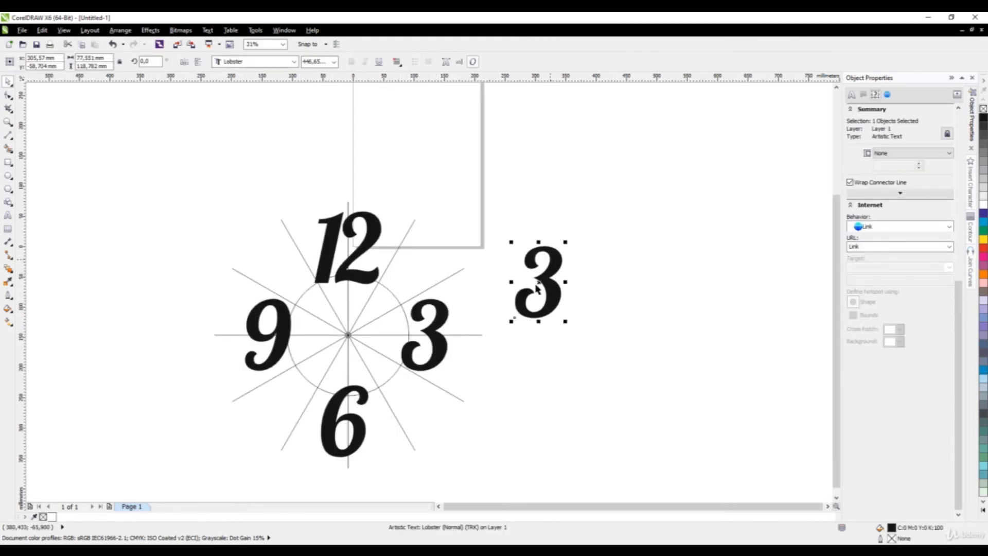
pyautogui.doubleClick(552, 282)
pyautogui.press('Escape')
pyautogui.hotkey('ctrl', 'z')
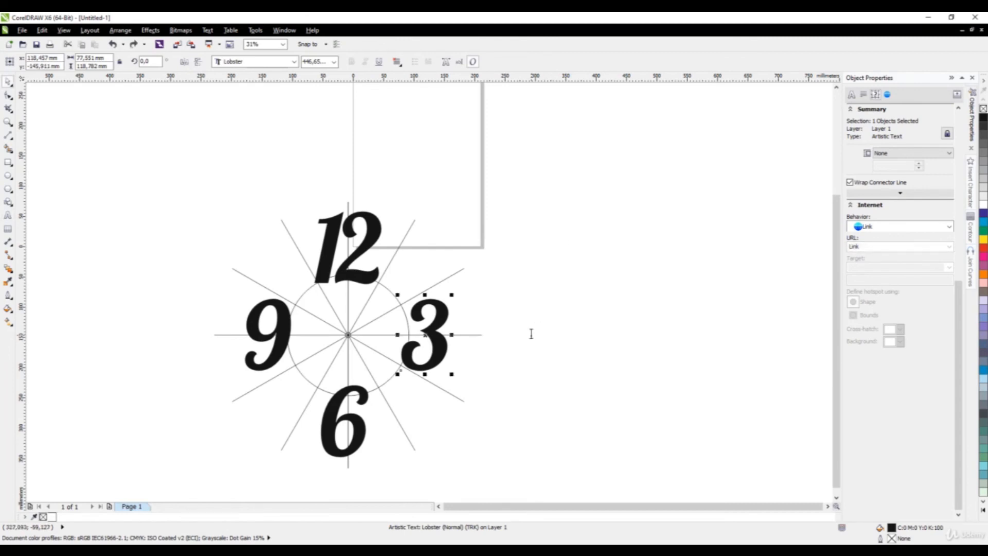
pyautogui.hotkey('ctrl', 'z')
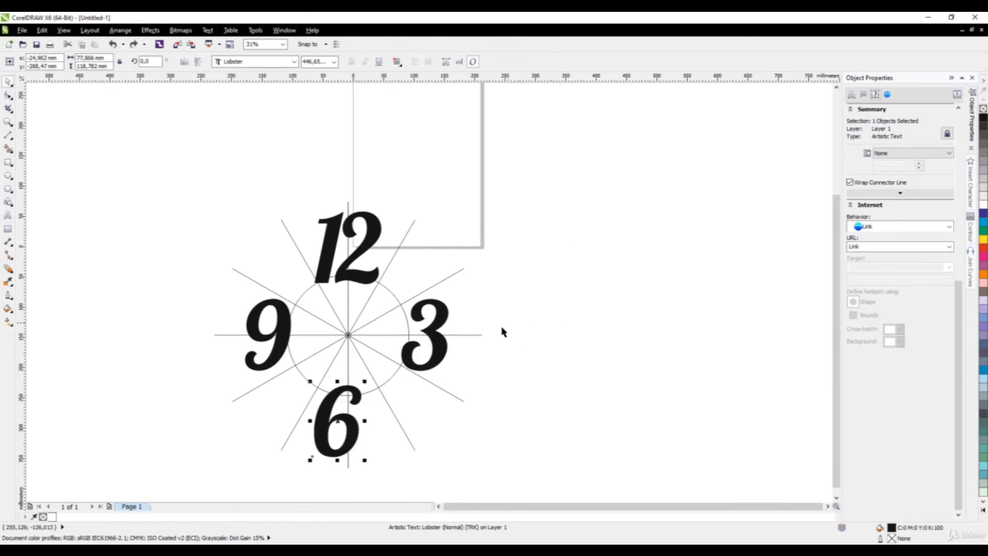
pyautogui.hotkey('ctrl', 'shift', 'z')
# - Copy the 6 to the empty area right of the clock and change the copy's text to 1
pyautogui.click(505, 398)
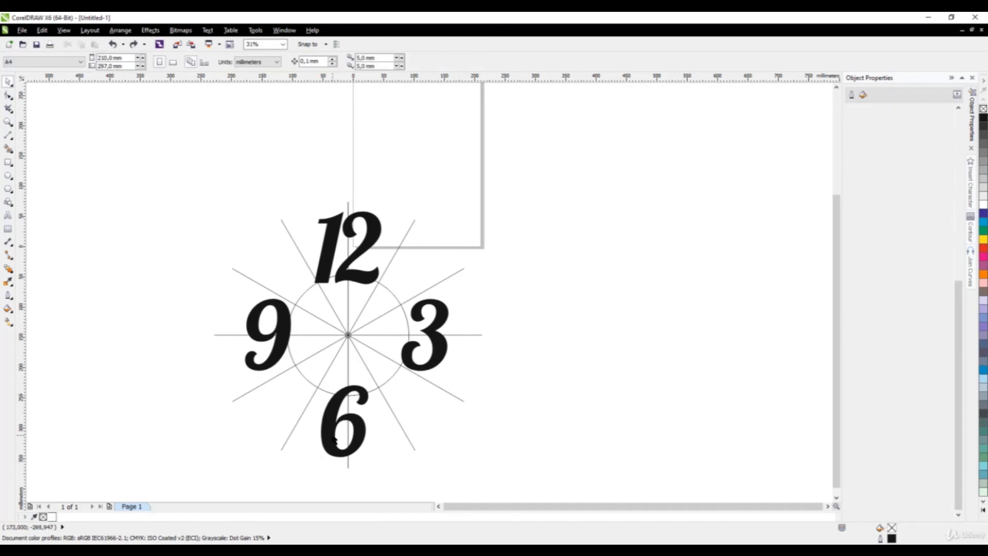
pyautogui.moveTo(358, 426); pyautogui.dragTo(544, 275)
pyautogui.rightClick(545, 275)
pyautogui.doubleClick(544, 274)
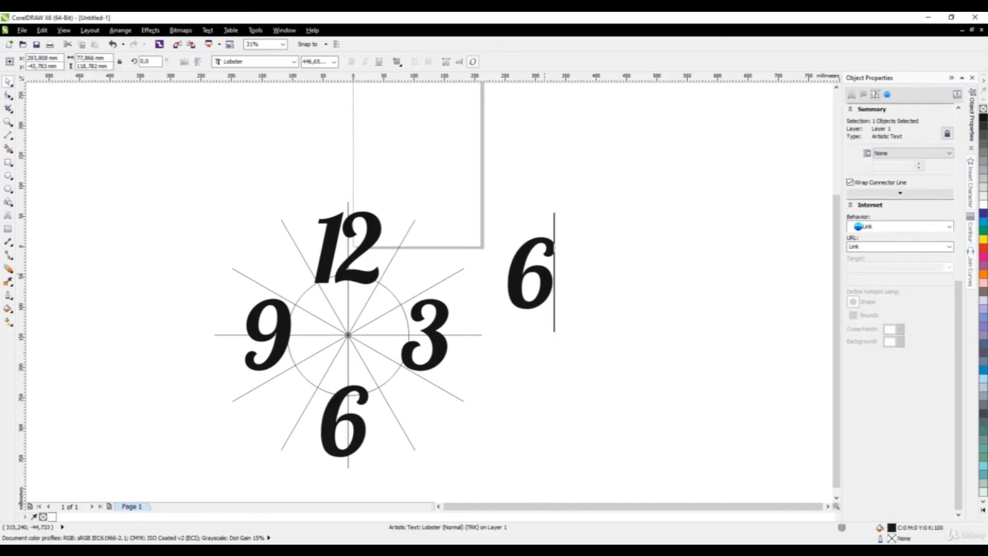
pyautogui.hotkey('ctrl', 'a')
pyautogui.write('1')
pyautogui.press('Escape')
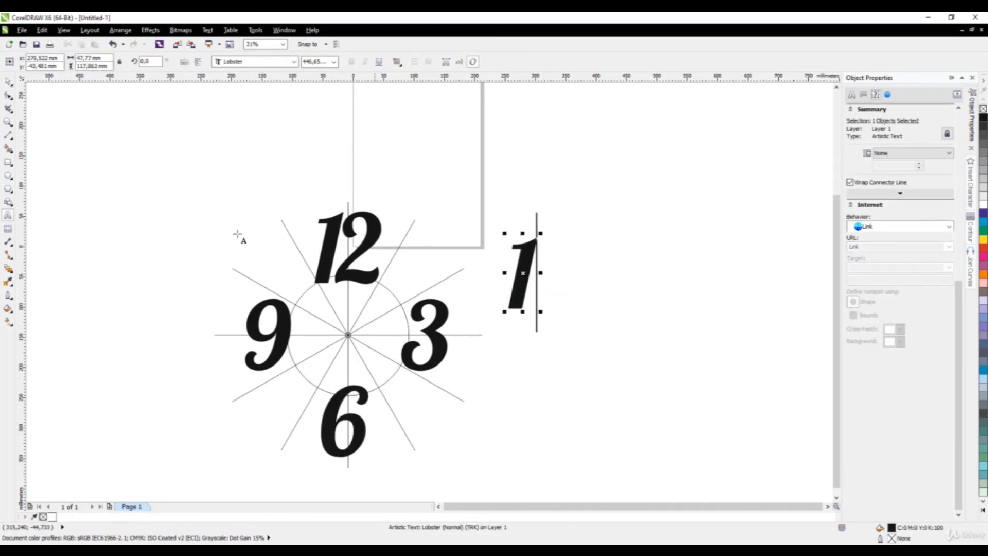
pyautogui.click(8, 81)
# - Scale the 1 down to about 73 mm high and place it beside the 12 at the circle's upper-right edge
pyautogui.scroll(2, 480, 255)
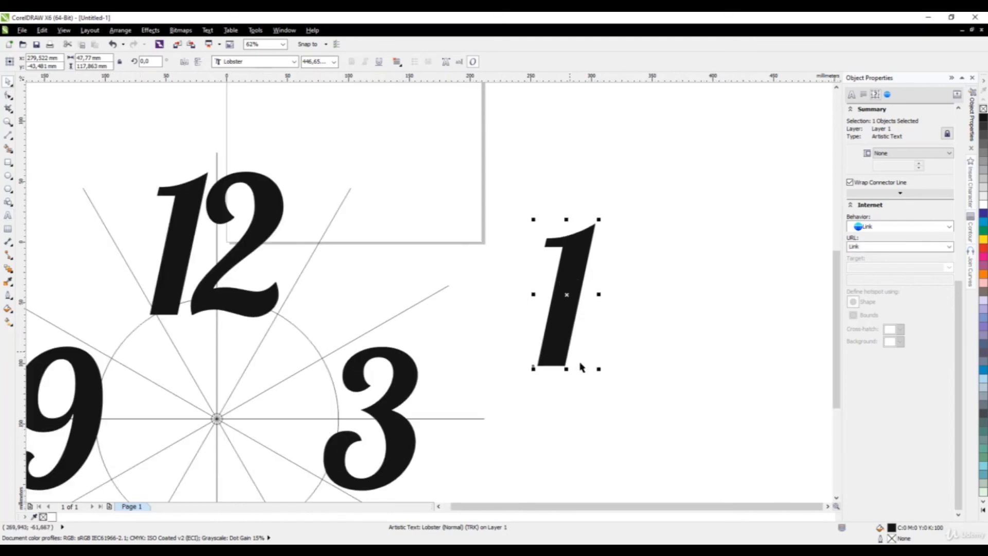
pyautogui.moveTo(601, 370); pyautogui.dragTo(572, 315)
pyautogui.moveTo(552, 283); pyautogui.dragTo(313, 278)
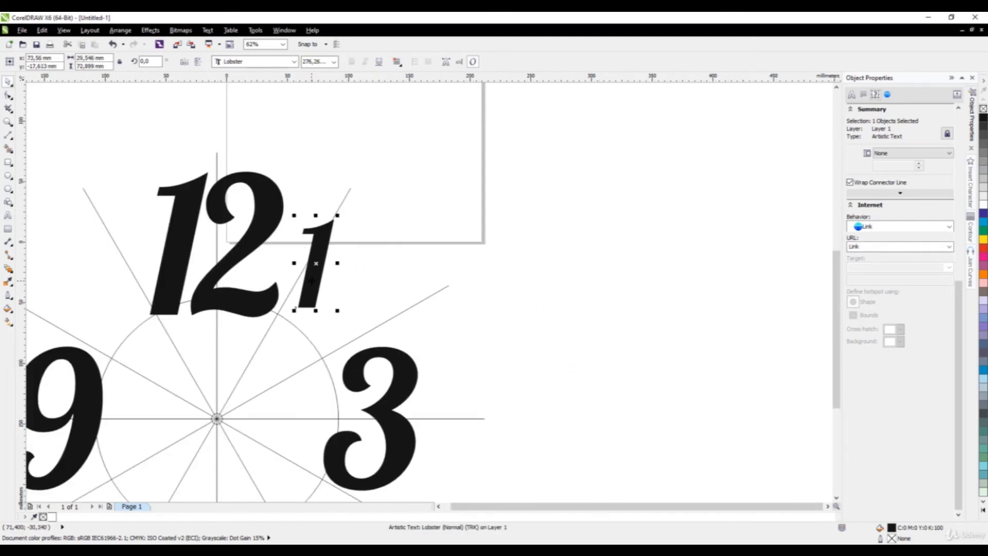
# - Rotate the 1 to about 26°, set it against the 2 of the 12, and enlarge it to about 293 pt
pyautogui.click(311, 280)
pyautogui.moveTo(342, 311); pyautogui.dragTo(271, 331)
pyautogui.scroll(1, 307, 271)
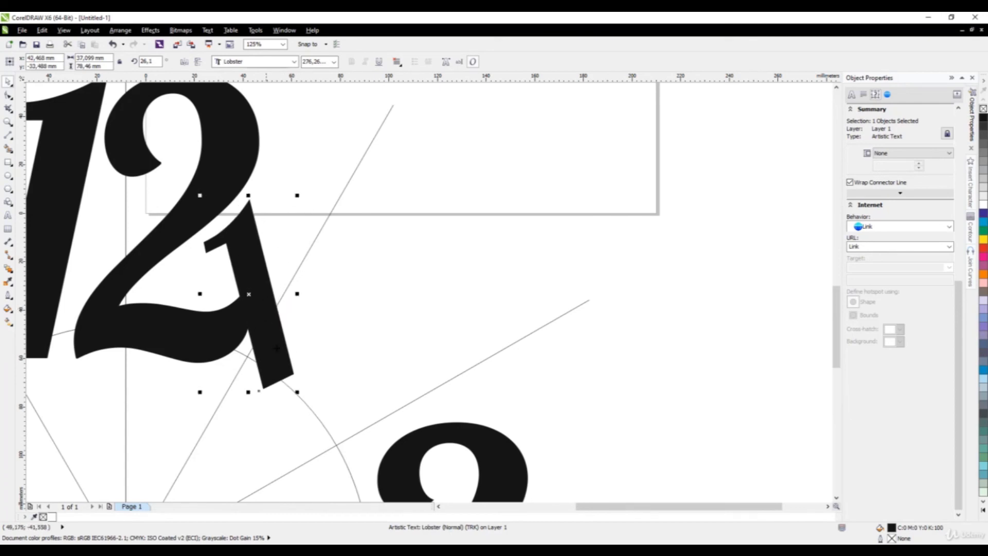
pyautogui.moveTo(297, 393); pyautogui.dragTo(311, 400)
# - Copy the 3 to the empty area right of the clock and change the copy's text to 2
pyautogui.scroll(-2, 427, 322)
pyautogui.scroll(1, 444, 374)
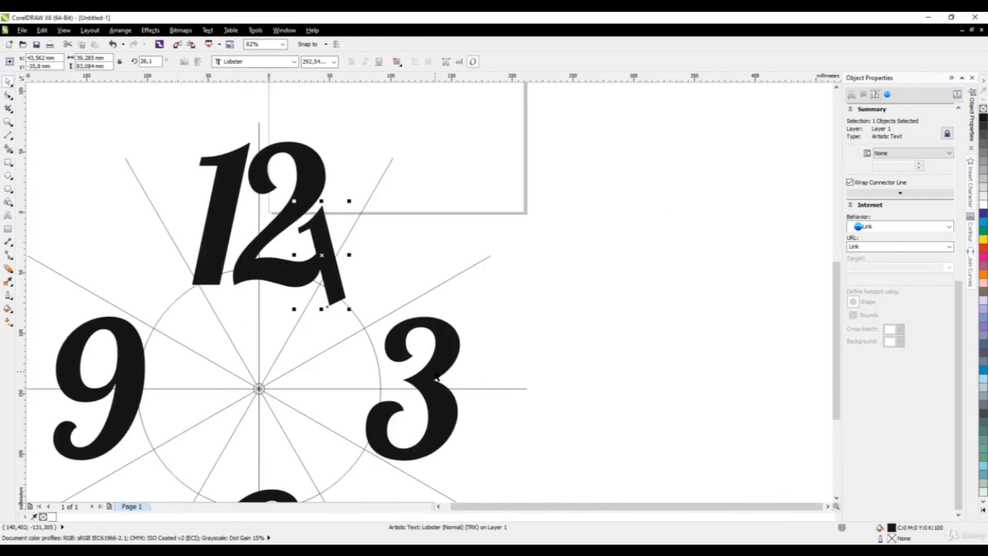
pyautogui.moveTo(437, 378); pyautogui.dragTo(625, 269)
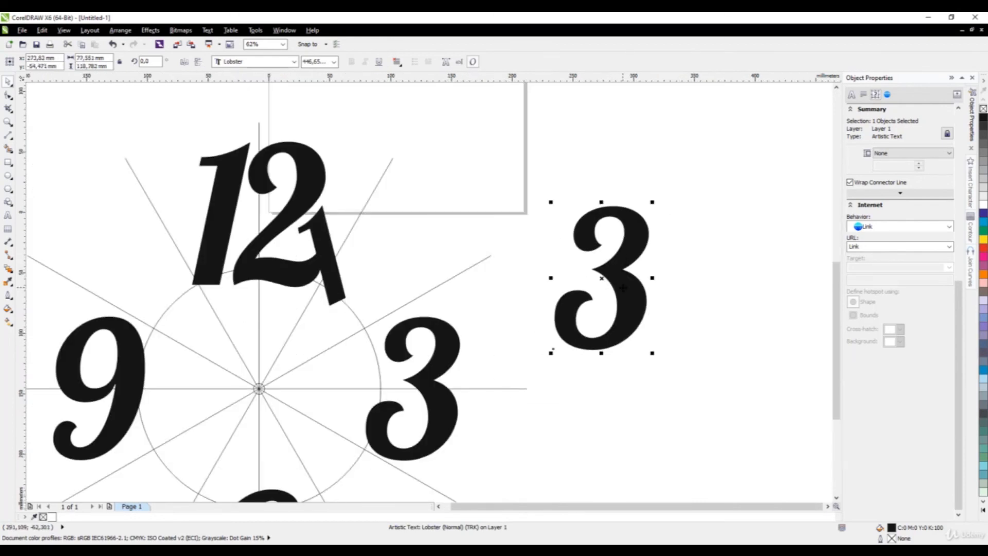
pyautogui.doubleClick(606, 321)
pyautogui.doubleClick(606, 321)
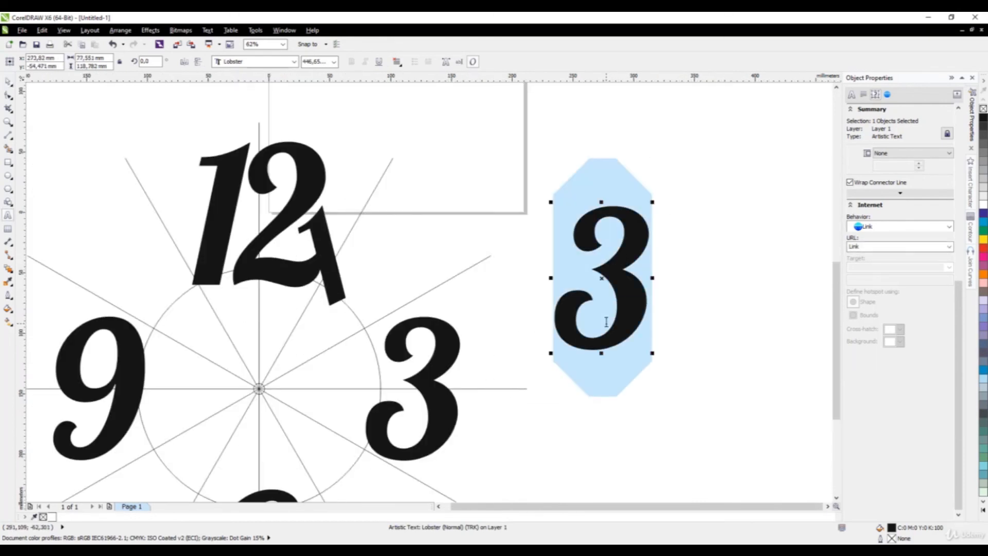
pyautogui.write('2')
pyautogui.click(8, 82)
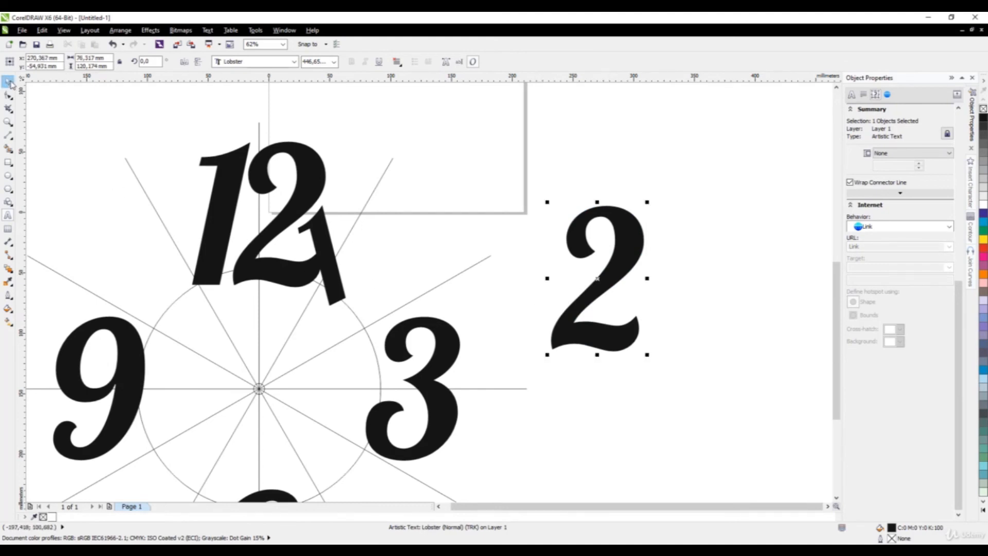
# - Rotate the 2 to 339° and place it, scaled down to about 86 mm high, between the 1 and the 3
pyautogui.click(621, 342)
pyautogui.moveTo(648, 356); pyautogui.dragTo(619, 380)
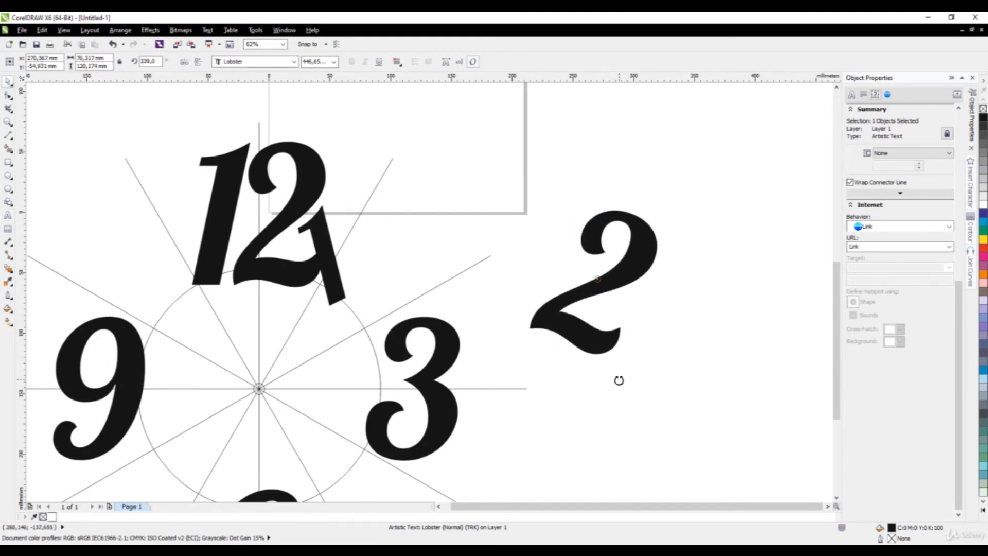
pyautogui.click(657, 266)
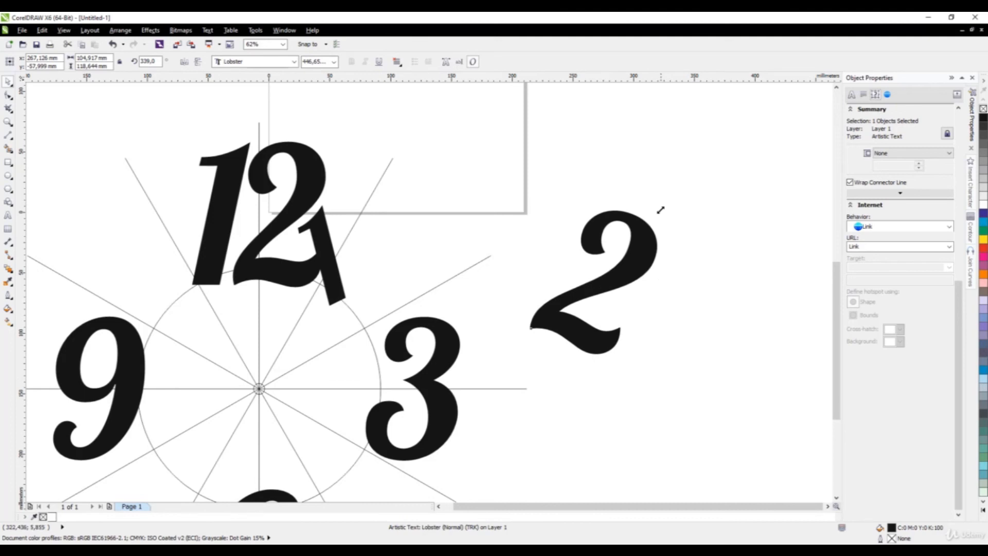
pyautogui.moveTo(660, 205); pyautogui.dragTo(625, 246)
pyautogui.moveTo(510, 287); pyautogui.dragTo(316, 265)
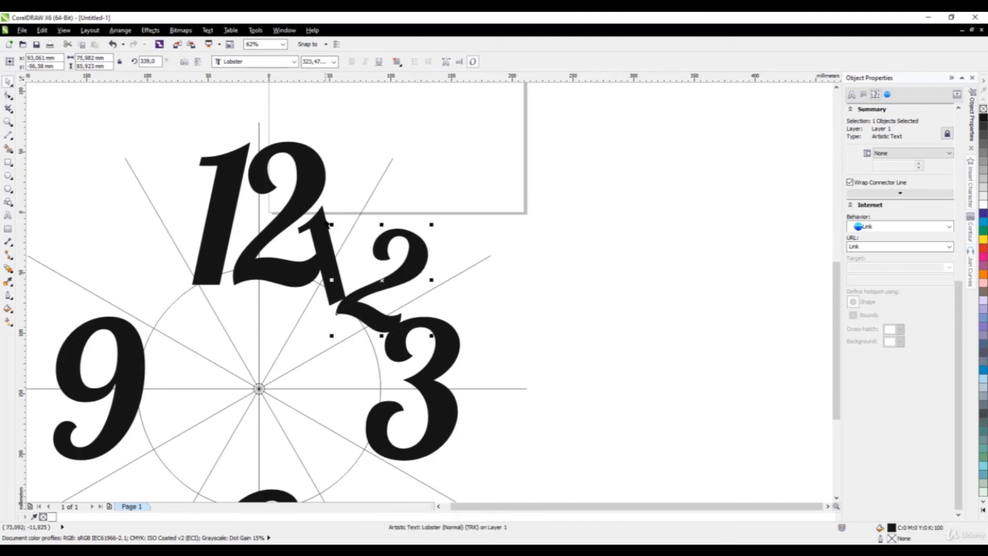
# - Enlarge the 2 to about 376 pt so it overlaps both the 1 and the 3
pyautogui.click(328, 222)
pyautogui.click(416, 253)
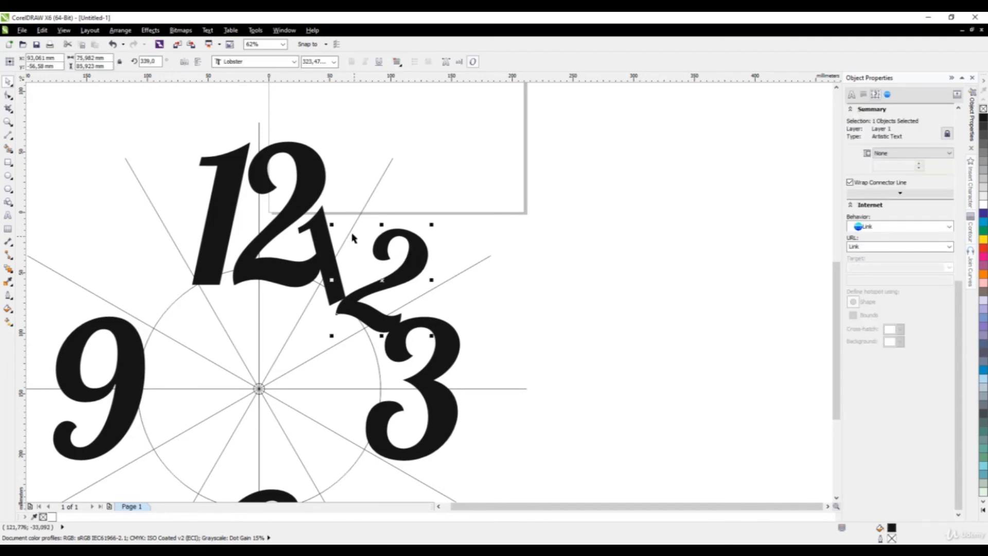
pyautogui.moveTo(332, 225); pyautogui.dragTo(322, 213)
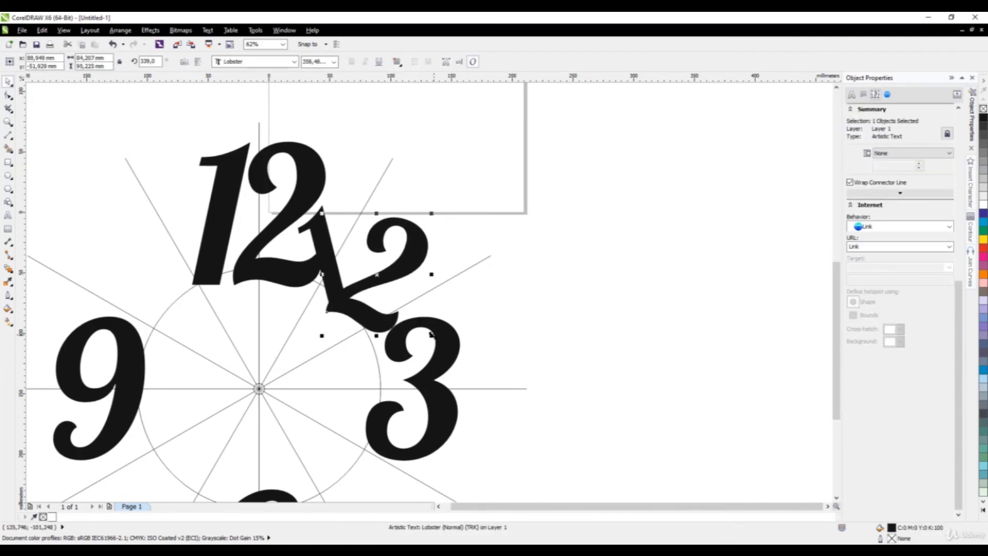
pyautogui.moveTo(431, 335); pyautogui.dragTo(440, 342)
# - Copy the 3 to the empty area right of the clock and change the copy's text to 4
pyautogui.scroll(-3, 533, 216)
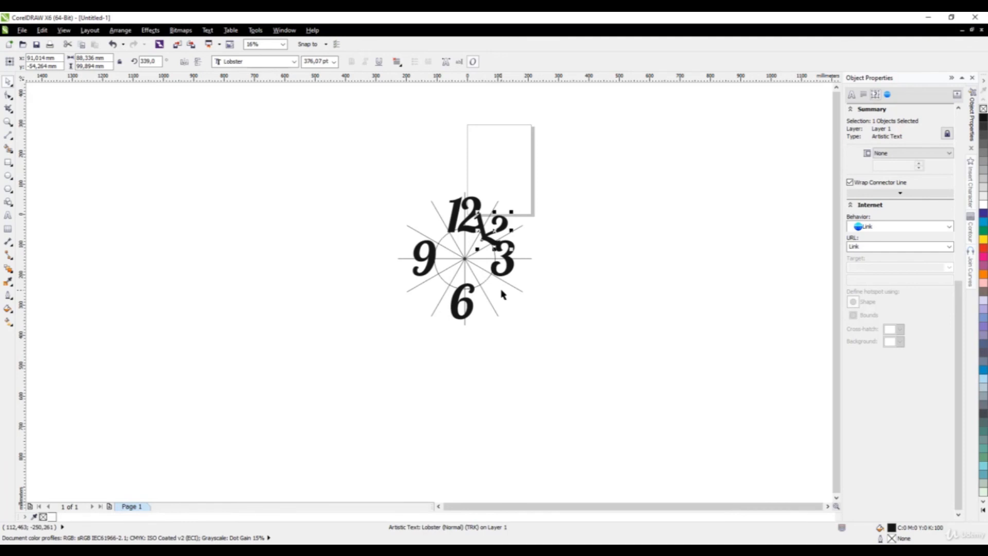
pyautogui.scroll(1, 509, 269)
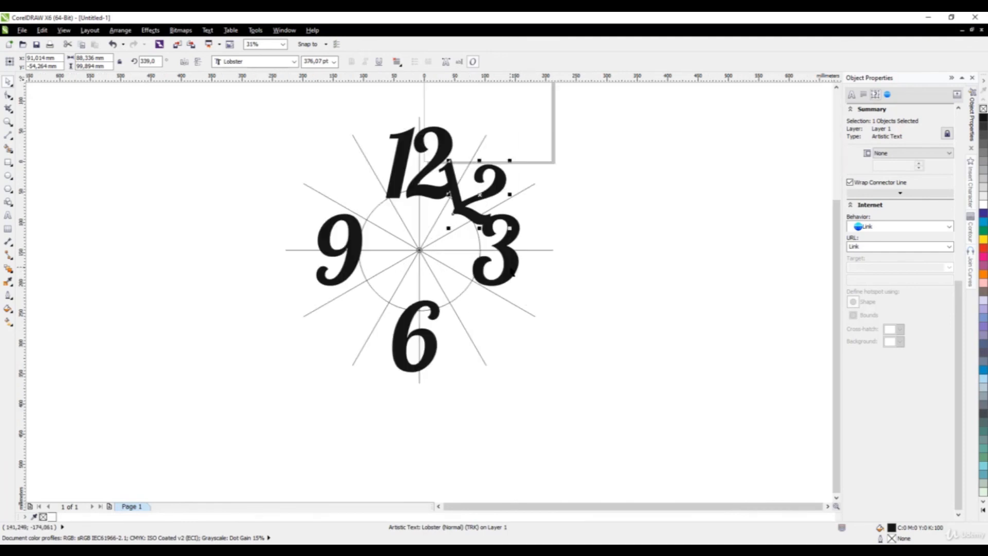
pyautogui.moveTo(509, 269); pyautogui.dragTo(617, 301)
pyautogui.rightClick(618, 301)
pyautogui.doubleClick(617, 300)
pyautogui.hotkey('ctrl', 'a')
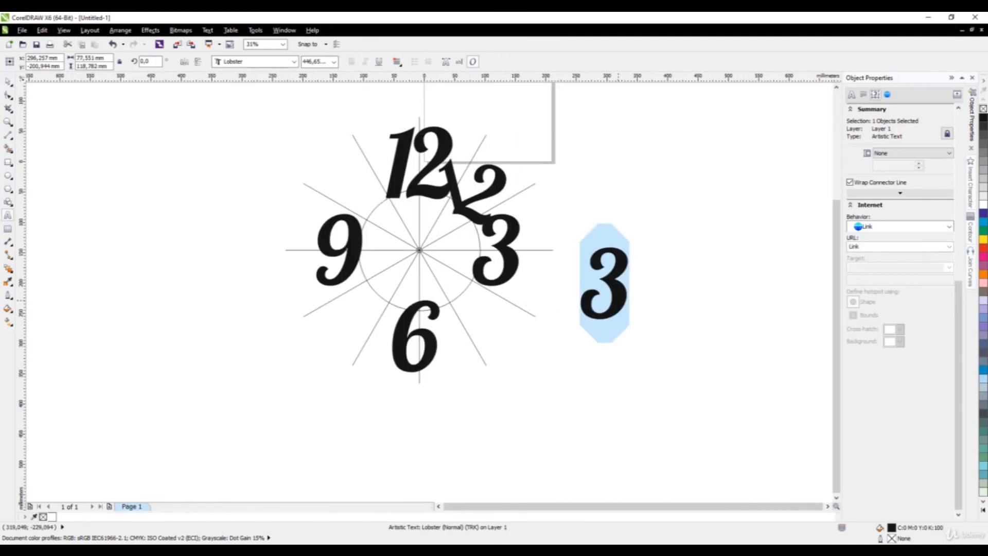
pyautogui.write('4')
pyautogui.click(8, 81)
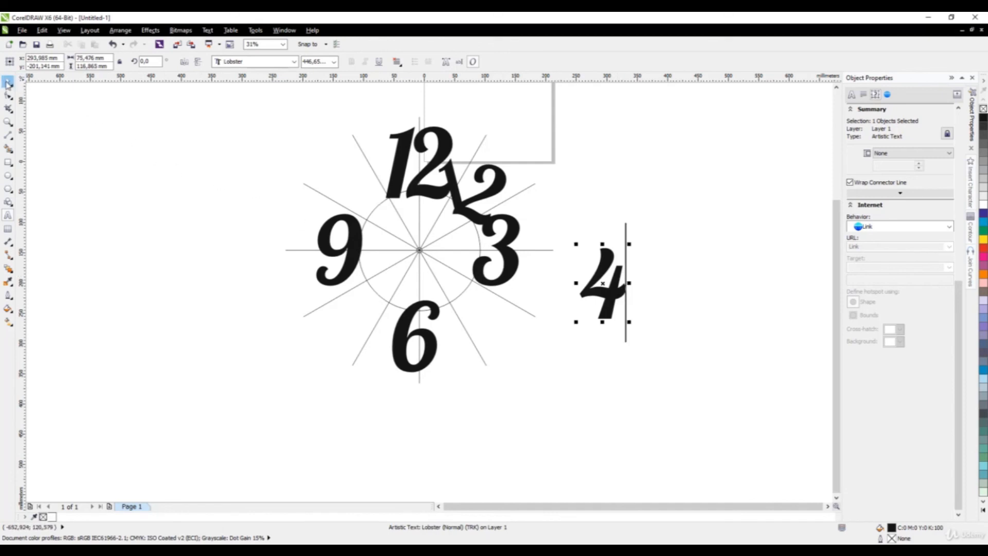
# - Rotate the 4 counterclockwise by roughly 45° and place it, scaled down to about 300 pt, overlapping the lower end of the 3
pyautogui.click(617, 312)
pyautogui.moveTo(628, 322); pyautogui.dragTo(696, 301)
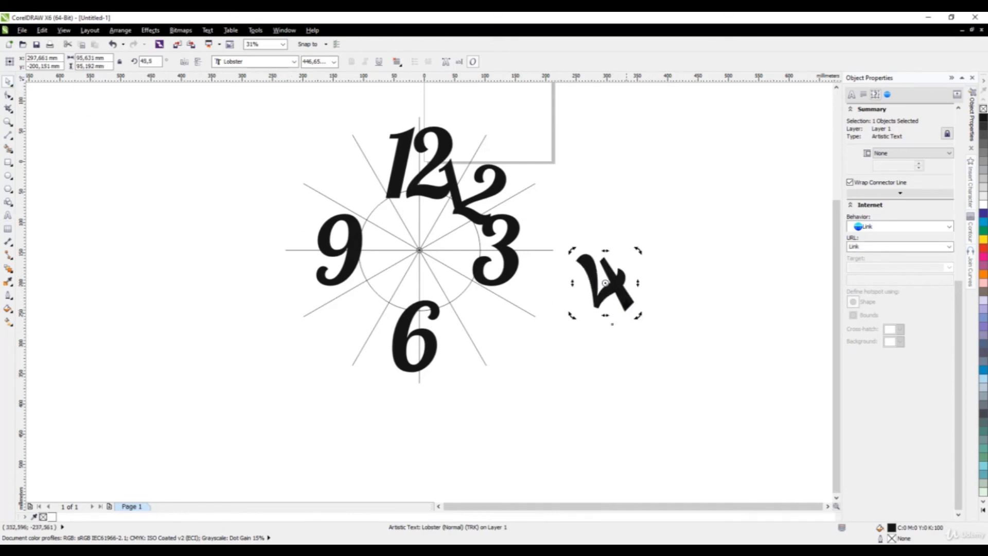
pyautogui.click(624, 306)
pyautogui.moveTo(638, 314); pyautogui.dragTo(411, 317)
pyautogui.scroll(2, 540, 280)
pyautogui.scroll(-1, 457, 322)
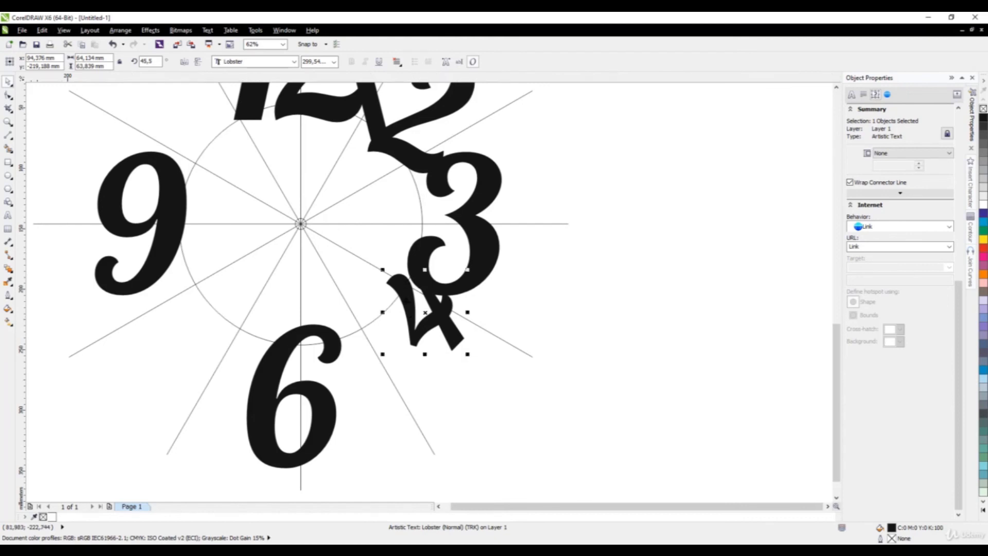
# - Copy the rotated 4 to the empty area right of the clock and change the copy's text to 5
pyautogui.scroll(1, 442, 330)
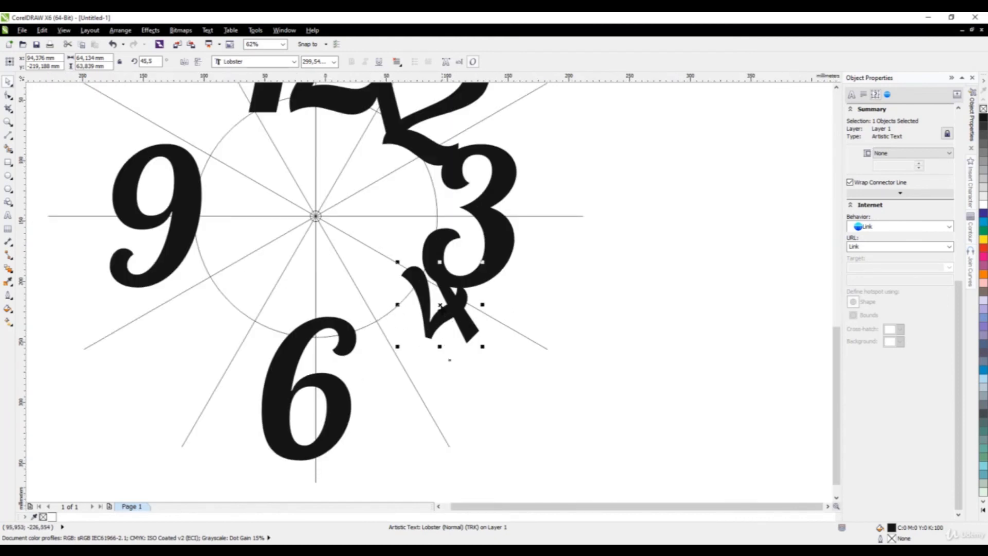
pyautogui.moveTo(439, 304); pyautogui.dragTo(672, 338)
pyautogui.rightClick(672, 338)
pyautogui.doubleClick(672, 337)
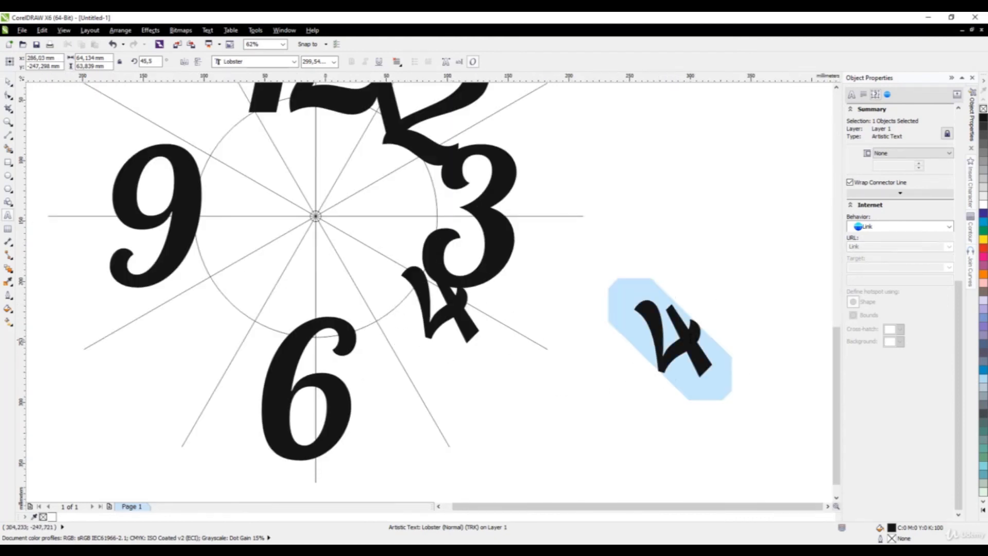
pyautogui.write('5')
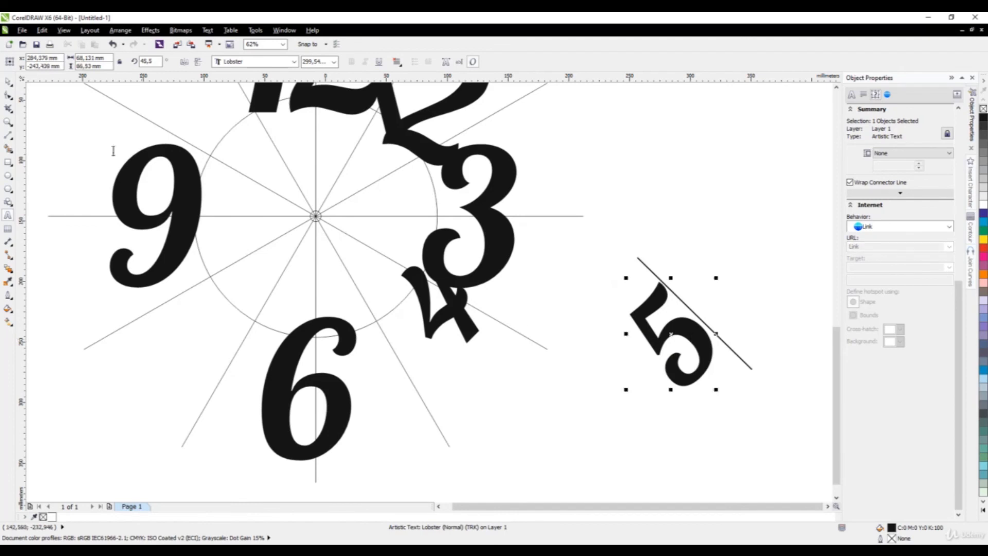
pyautogui.click(8, 81)
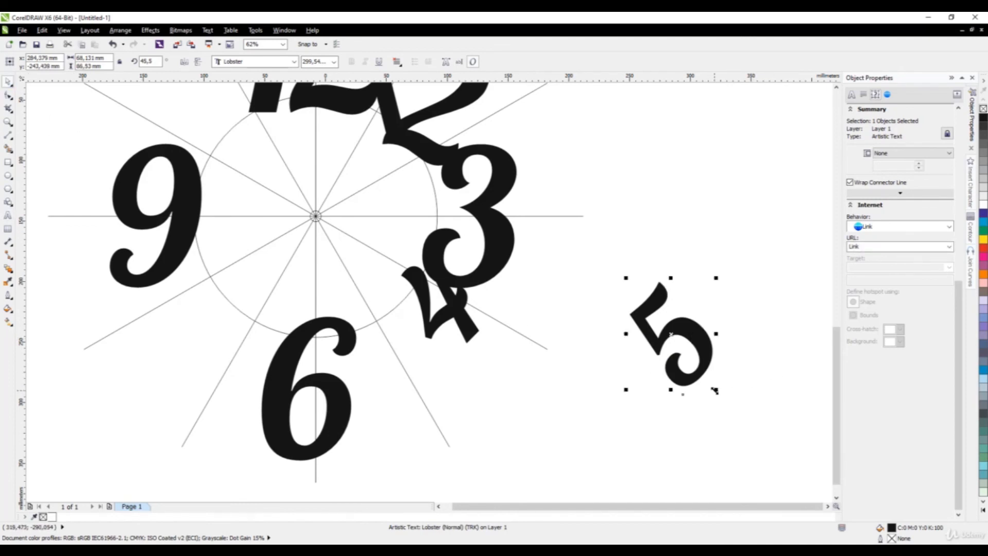
# - Fit the 5 between the 6 and the 4, rotated to about 352° and enlarged to about 364 pt
pyautogui.moveTo(715, 391); pyautogui.dragTo(422, 372)
pyautogui.click(732, 414)
pyautogui.moveTo(435, 430); pyautogui.dragTo(419, 443)
pyautogui.scroll(1, 348, 330)
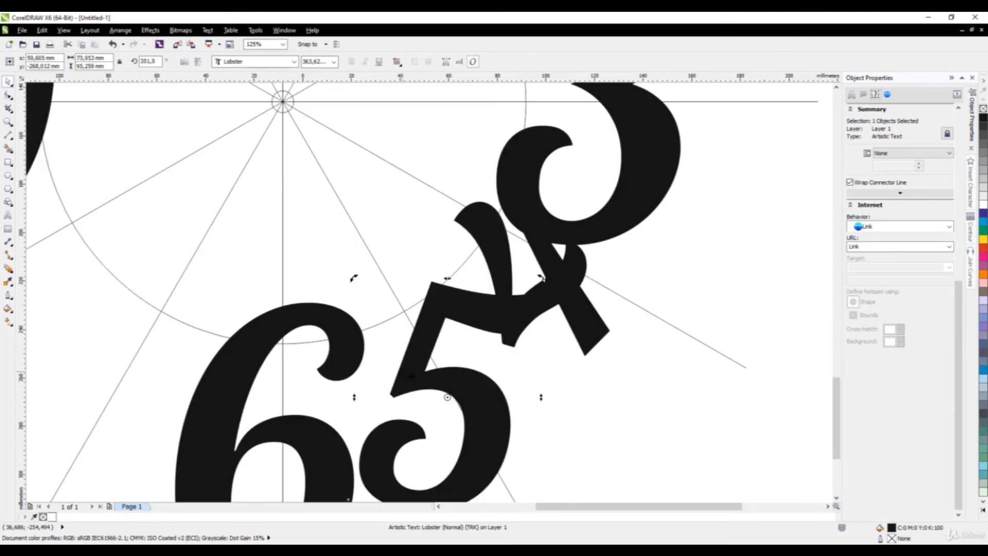
# - Shift the 5 slightly toward the 6 so that the two numerals overlap
pyautogui.click(414, 381)
pyautogui.moveTo(416, 380); pyautogui.dragTo(393, 383)
pyautogui.scroll(-2, 453, 327)
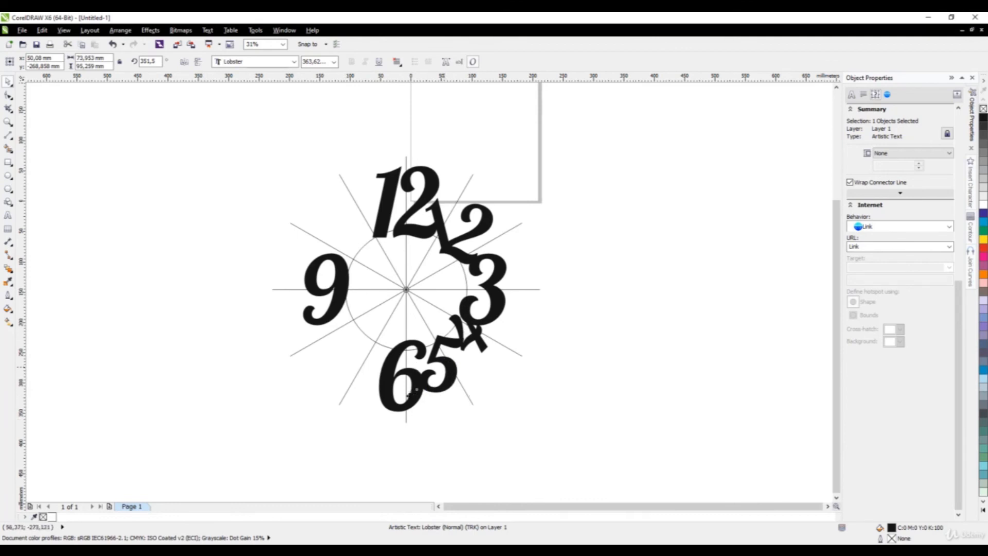
# - Copy the 5 to the empty area left of the 6 and change the copy's text to 7
pyautogui.moveTo(441, 365); pyautogui.dragTo(271, 400)
pyautogui.doubleClick(269, 404)
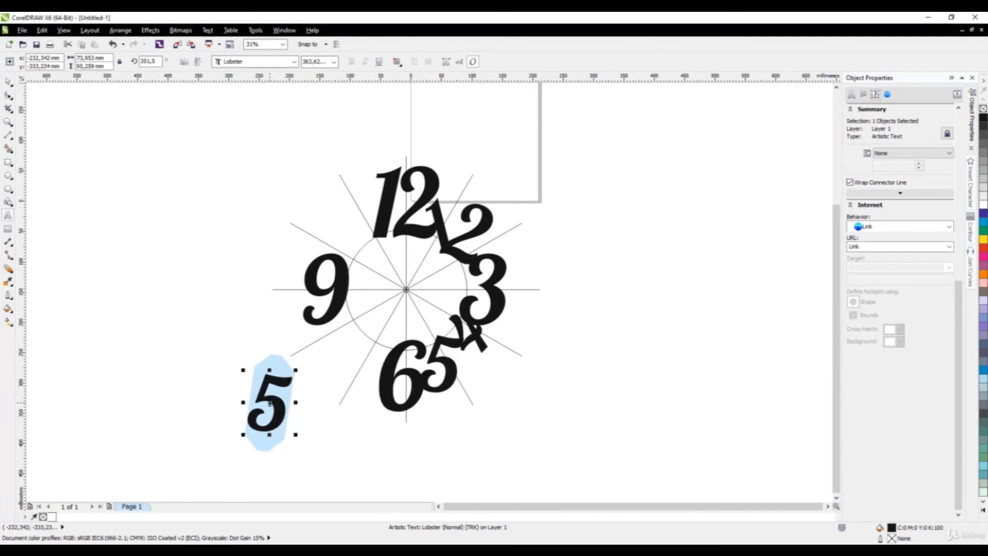
pyautogui.write('7')
pyautogui.click(8, 81)
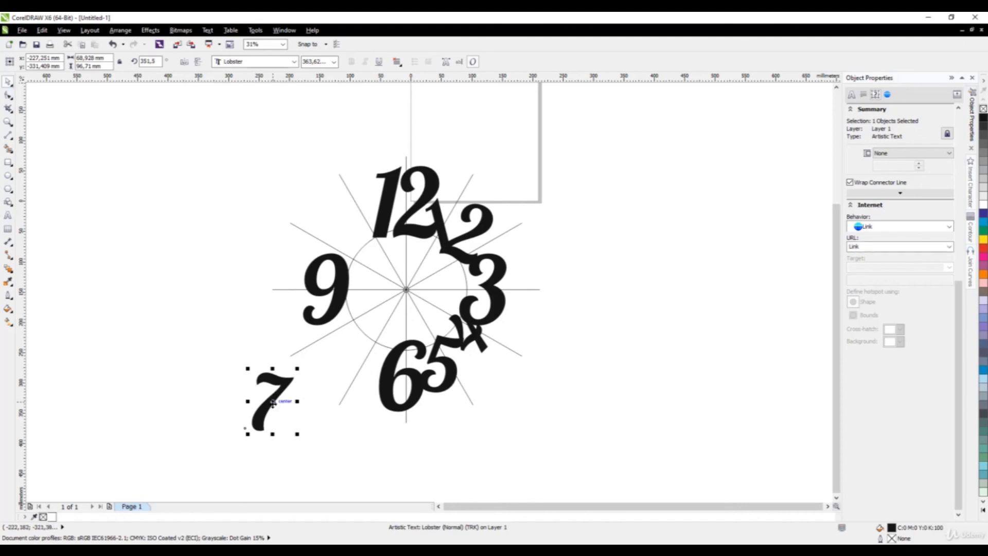
# - Rotate the 7 to about 30.5° and place it so that its foot overlaps the 6 on the side facing the 9
pyautogui.moveTo(271, 400); pyautogui.dragTo(355, 369)
pyautogui.click(355, 370)
pyautogui.scroll(2, 355, 369)
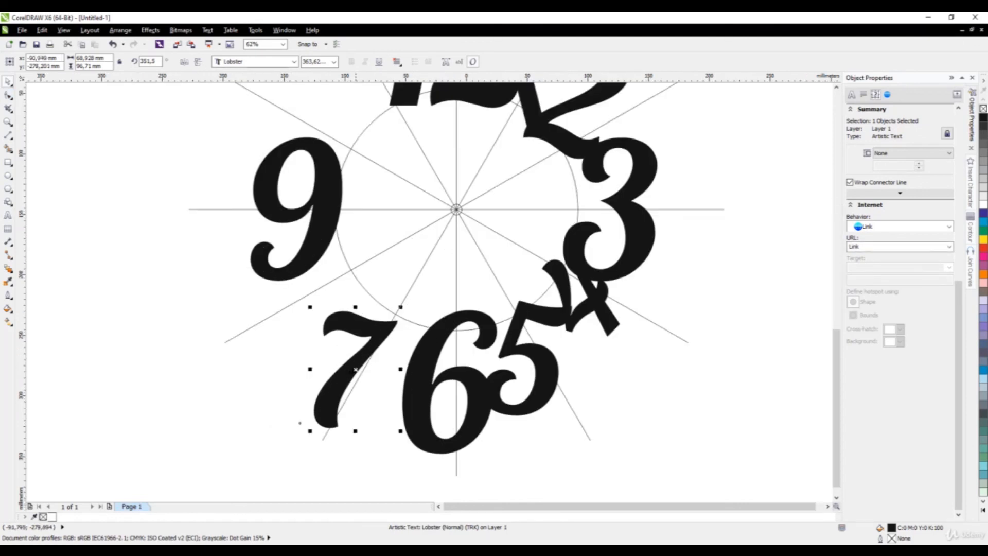
pyautogui.moveTo(401, 432); pyautogui.dragTo(451, 423)
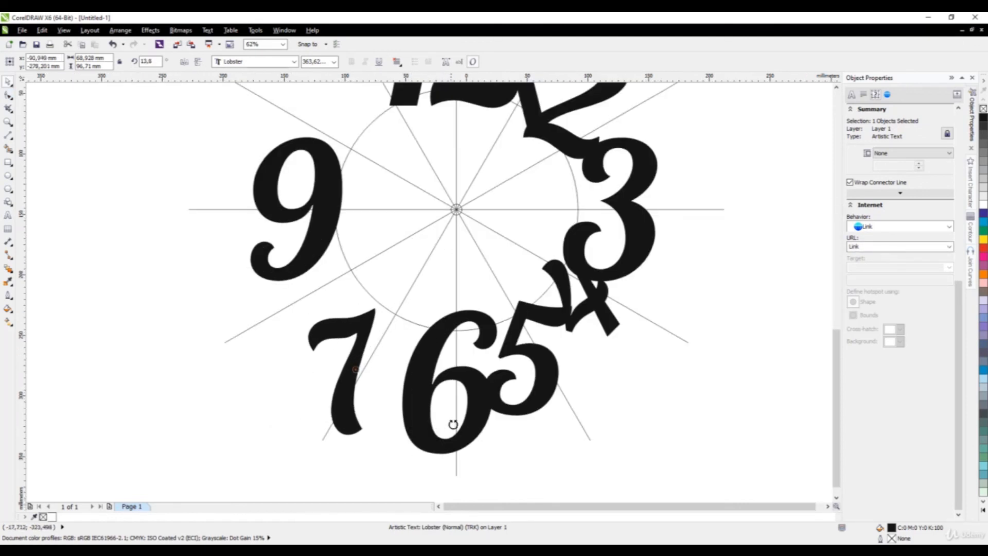
pyautogui.moveTo(356, 412); pyautogui.dragTo(389, 416)
pyautogui.click(377, 409)
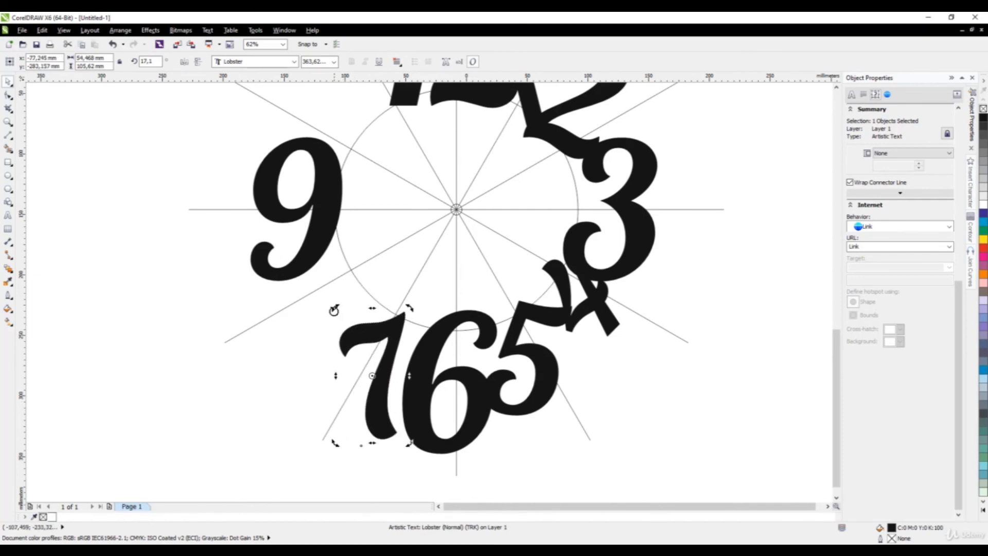
pyautogui.moveTo(332, 307); pyautogui.dragTo(319, 315)
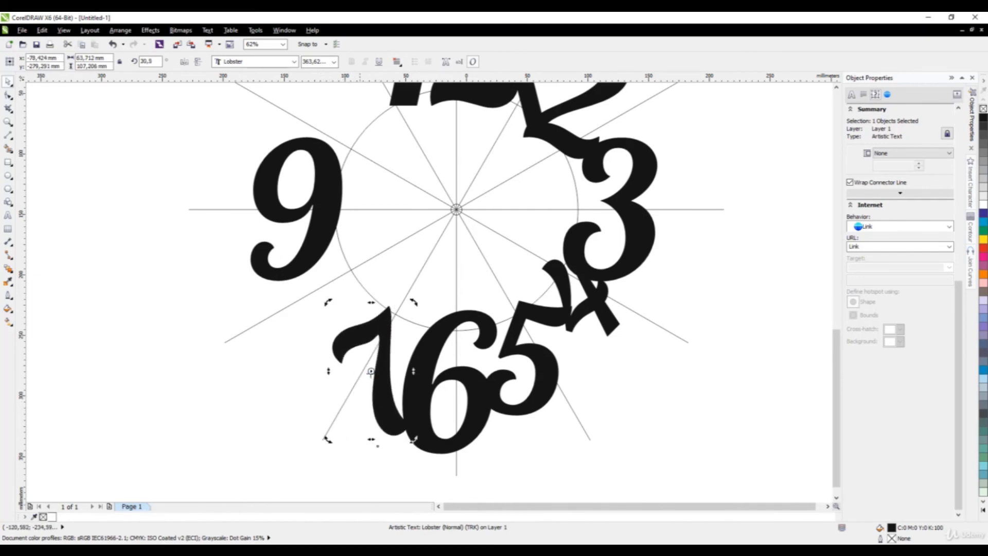
pyautogui.scroll(3, 373, 373)
pyautogui.moveTo(392, 408); pyautogui.dragTo(397, 397)
pyautogui.scroll(-3, 397, 397)
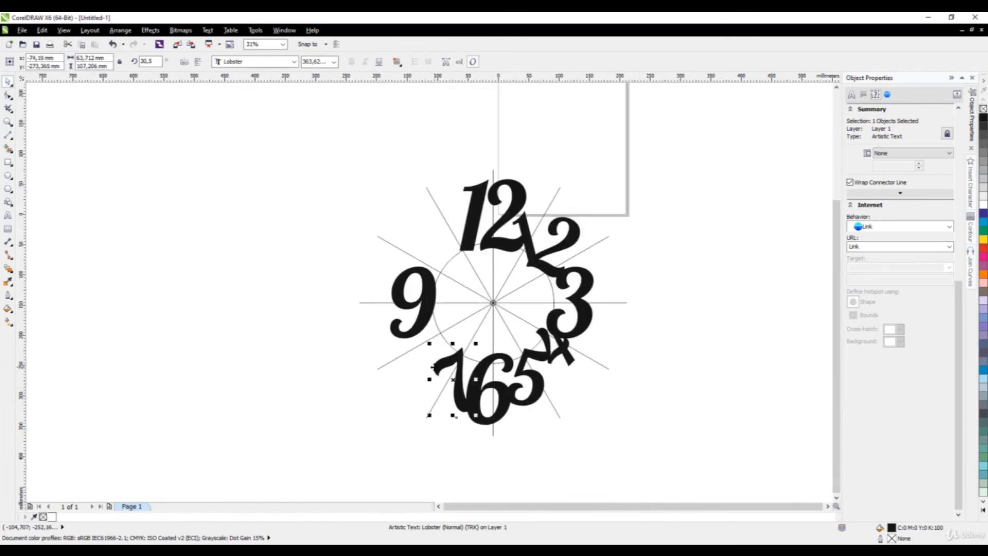
# - Copy the rotated 7 to the empty area left of the clock and change the copy's text to 8
pyautogui.moveTo(464, 375); pyautogui.dragTo(280, 352)
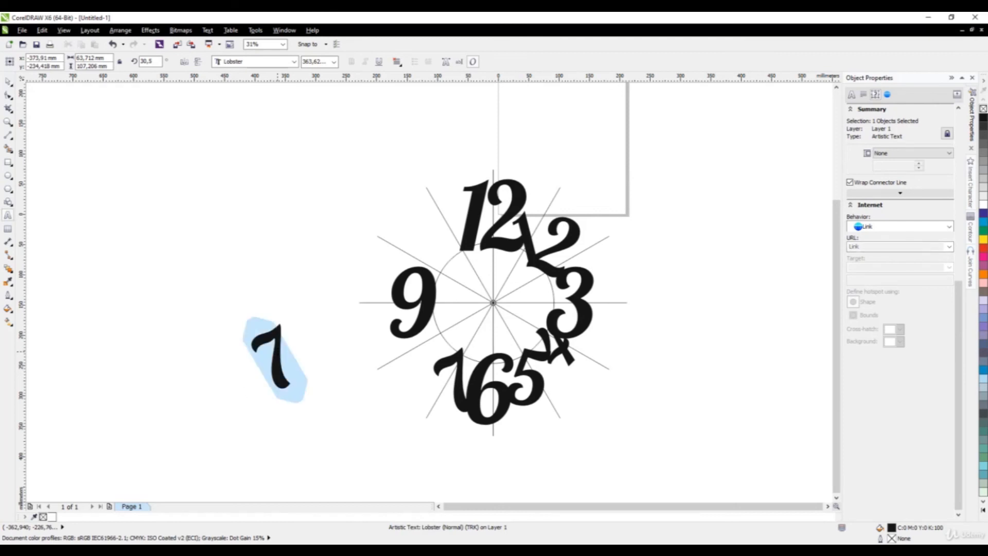
pyautogui.write('8')
pyautogui.click(8, 81)
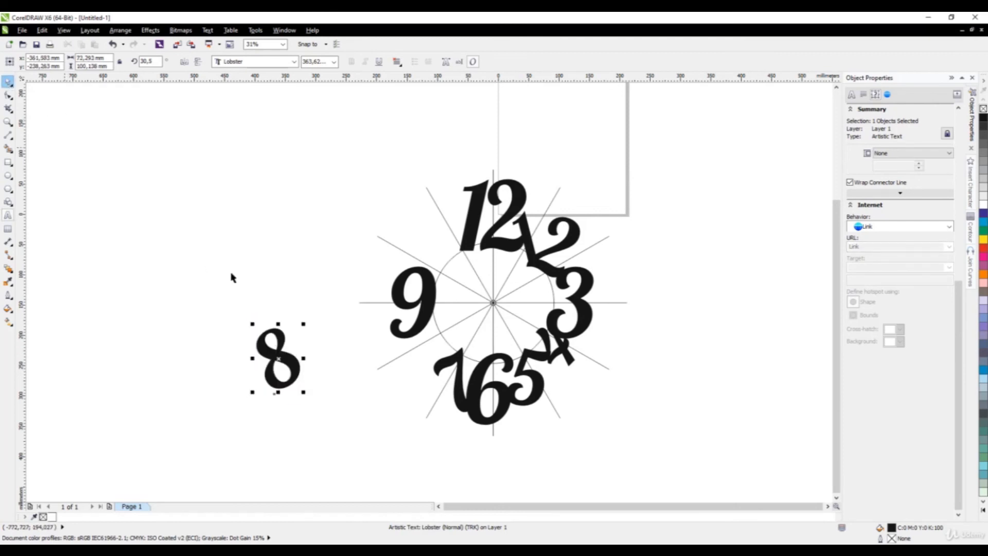
# - Rotate the 8 to about 282° and place it lying between the 9 and the 7, overlapping both
pyautogui.moveTo(278, 358); pyautogui.dragTo(344, 371)
pyautogui.click(344, 371)
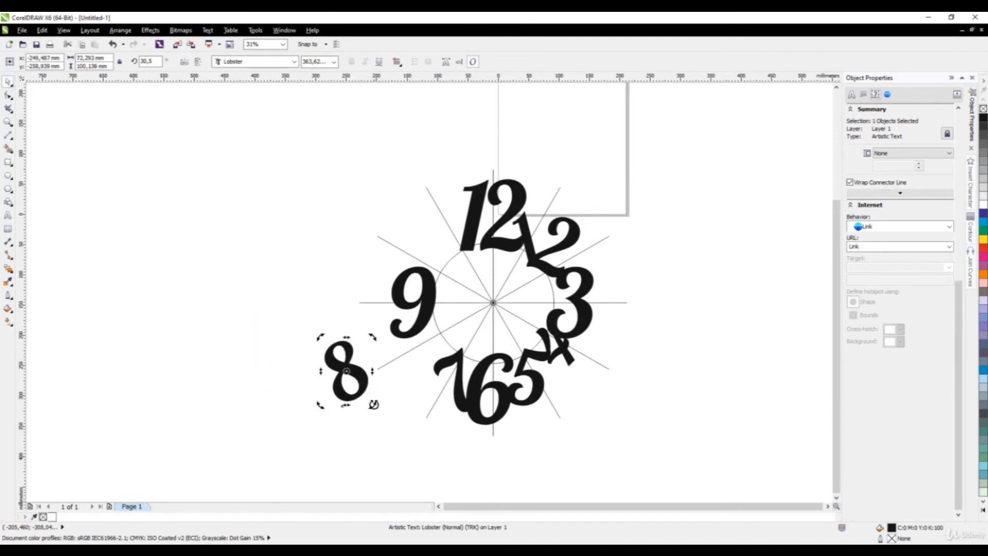
pyautogui.moveTo(374, 404); pyautogui.dragTo(273, 397)
pyautogui.moveTo(334, 382); pyautogui.dragTo(412, 368)
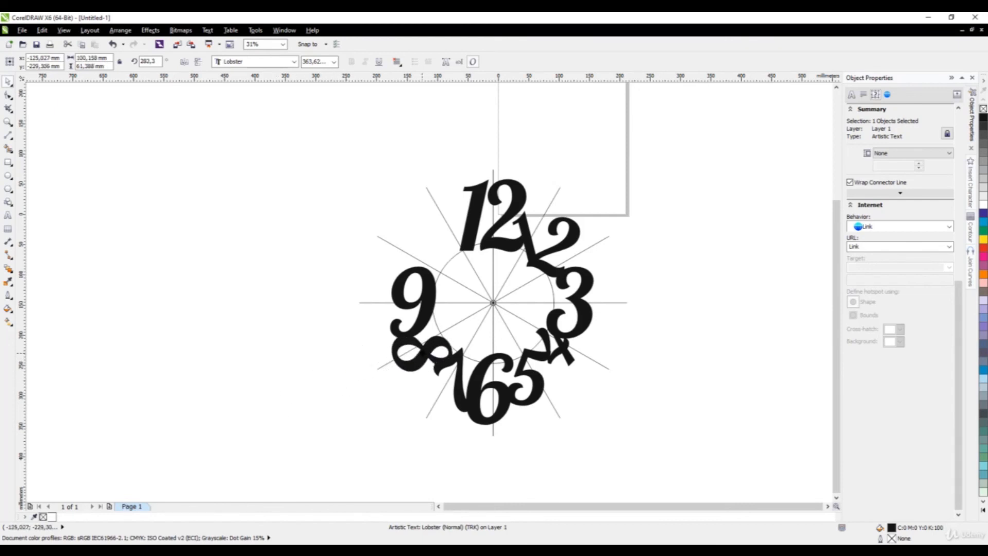
pyautogui.scroll(1, 409, 360)
pyautogui.scroll(1, 409, 360)
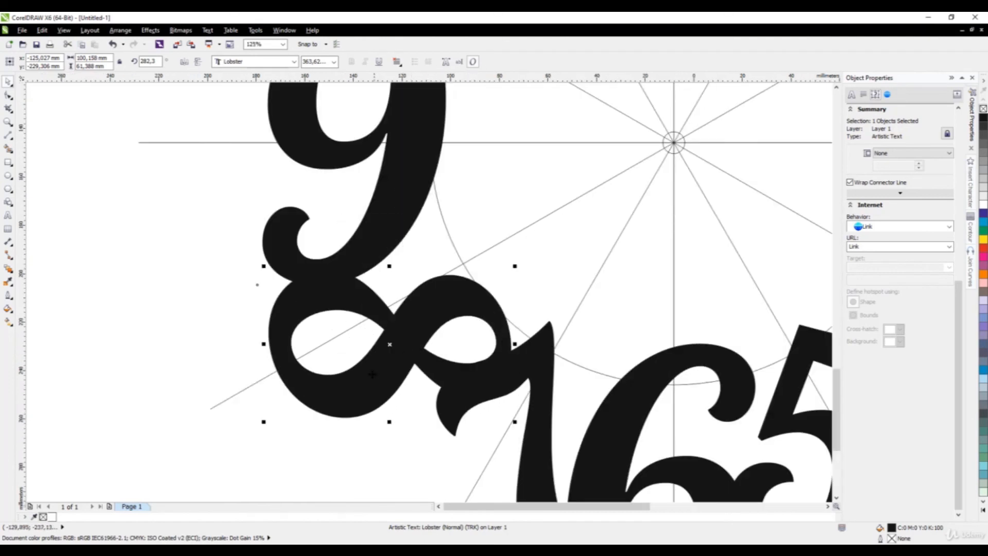
pyautogui.scroll(-2, 372, 374)
pyautogui.scroll(2, 381, 382)
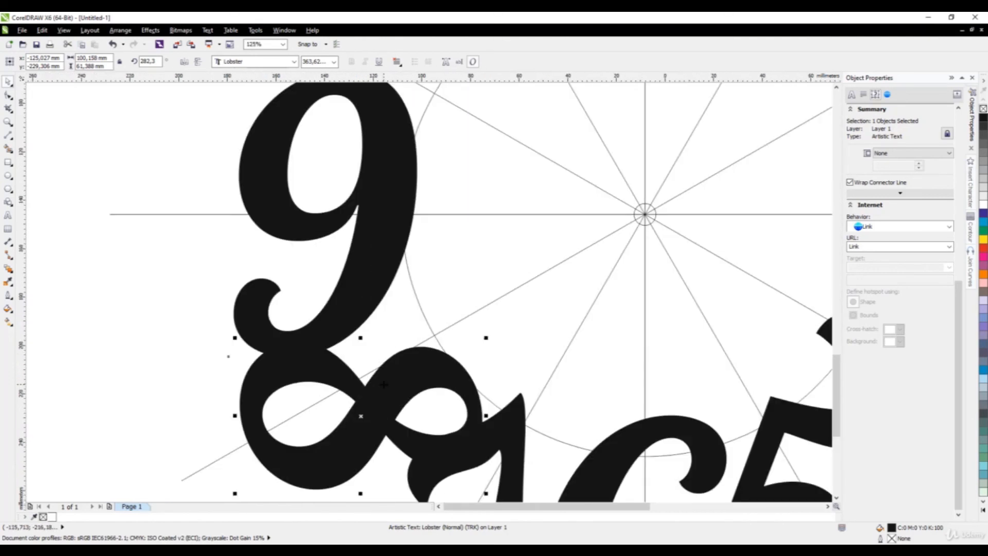
pyautogui.scroll(-2, 384, 384)
# - Copy the 9 to the empty area left of the clock and change the copy's text to 10
pyautogui.click(433, 267)
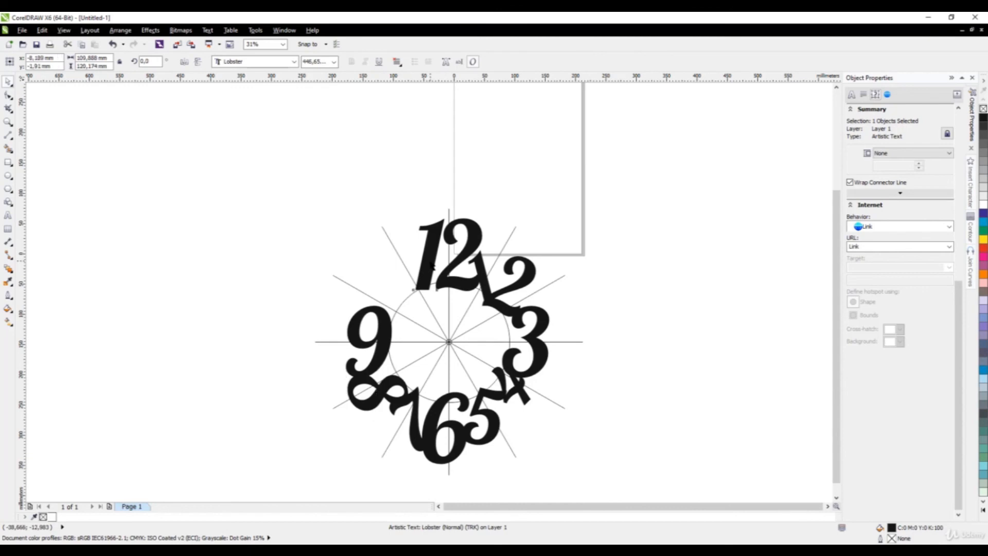
pyautogui.moveTo(379, 346); pyautogui.dragTo(271, 294)
pyautogui.rightClick(271, 295)
pyautogui.doubleClick(271, 295)
pyautogui.hotkey('ctrl', 'a')
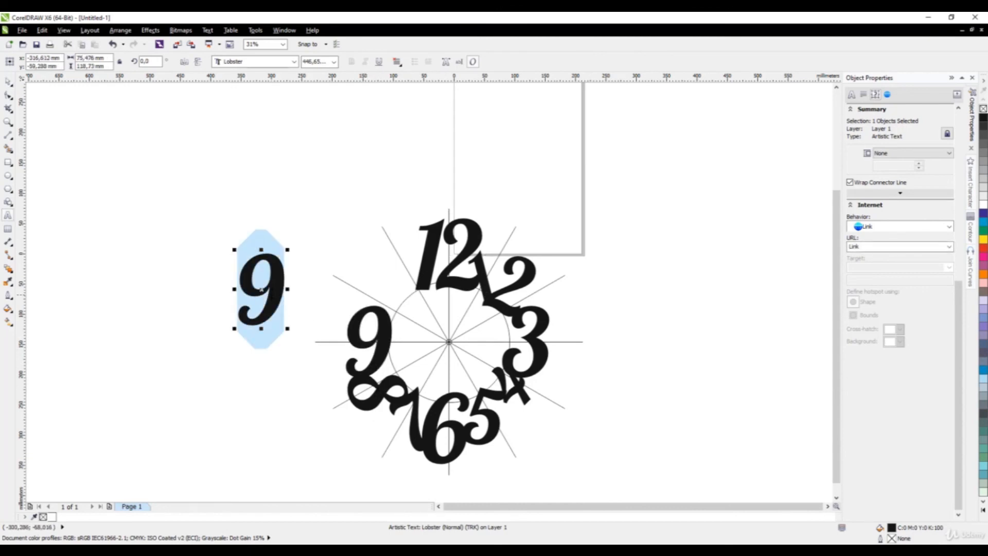
pyautogui.write('10')
pyautogui.hotkey('ctrl', 'space')
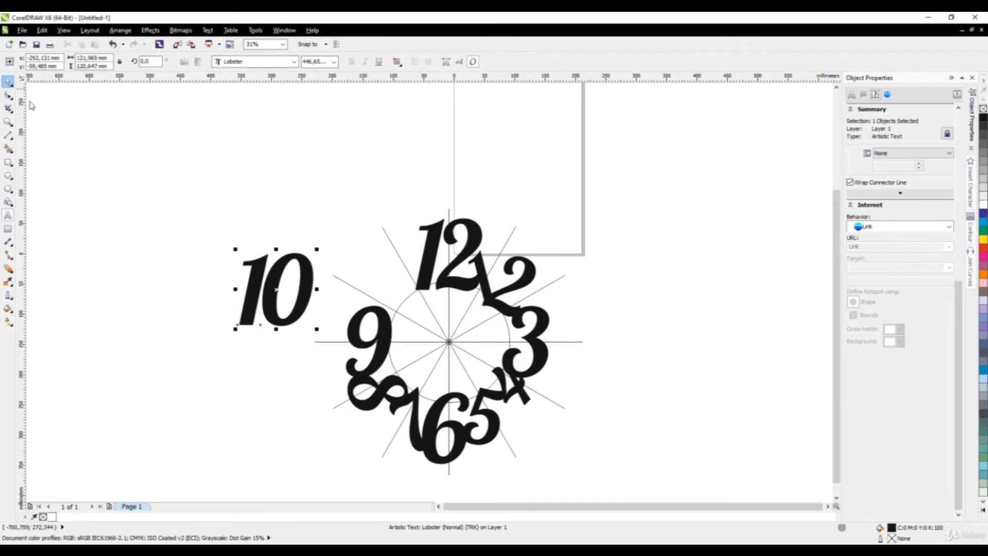
# - Scale the 10 down proportionally to about 265 pt
pyautogui.scroll(1, 287, 308)
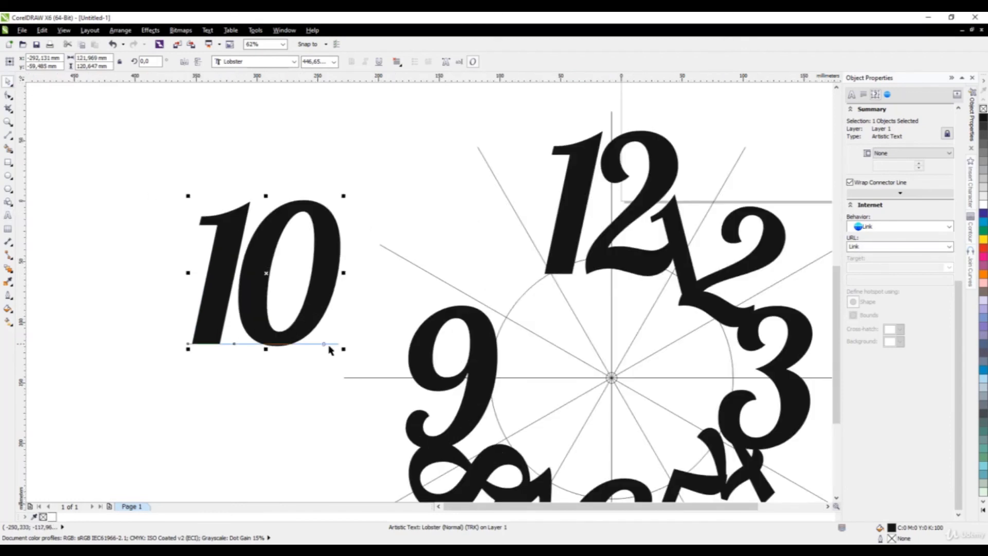
pyautogui.moveTo(343, 348); pyautogui.dragTo(278, 305)
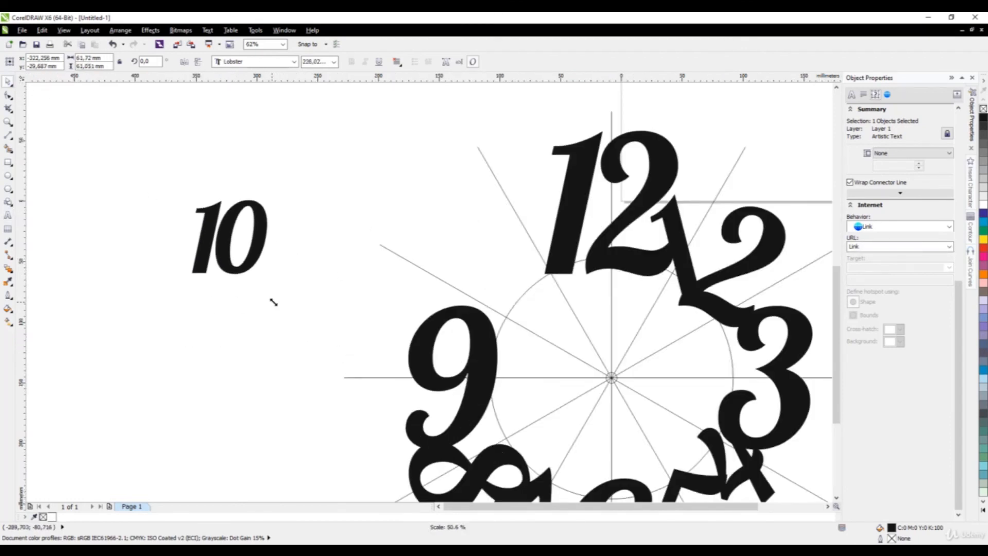
pyautogui.click(225, 260)
pyautogui.click(219, 252)
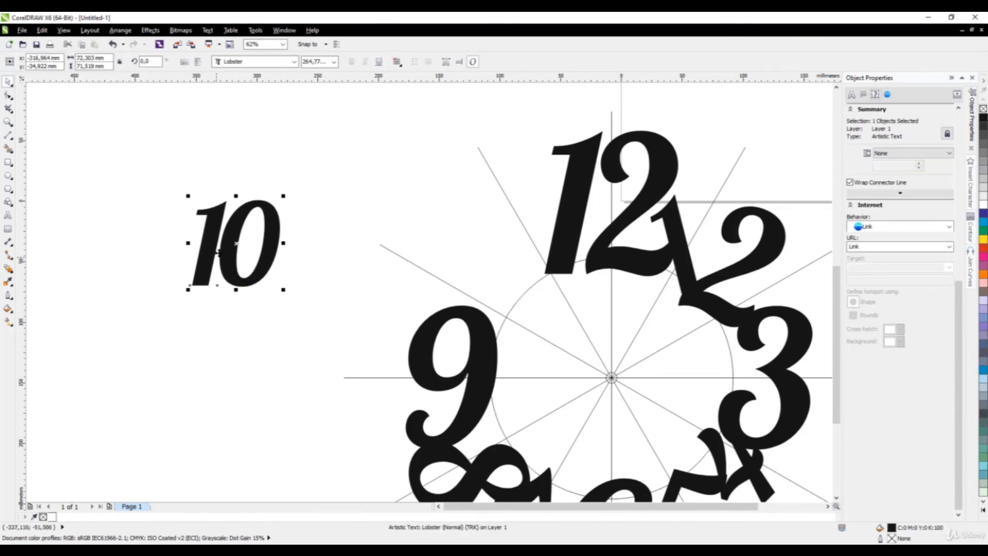
# - Rotate the 10 to about 47°, reduce it to about 240 pt and place it overlapping the upper end of the 9
pyautogui.moveTo(227, 251); pyautogui.dragTo(474, 285)
pyautogui.click(474, 284)
pyautogui.moveTo(533, 230); pyautogui.dragTo(480, 178)
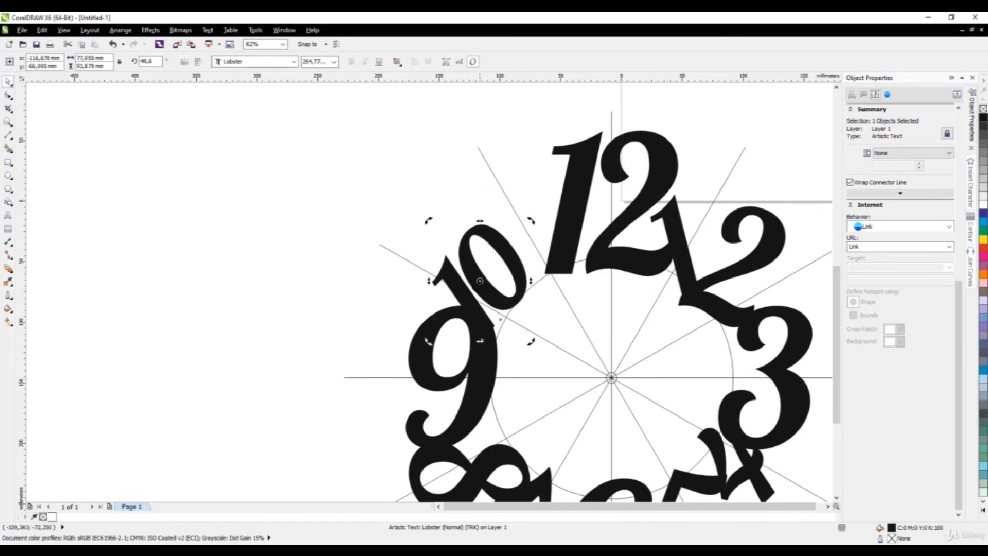
pyautogui.click(479, 281)
pyautogui.moveTo(531, 219); pyautogui.dragTo(521, 230)
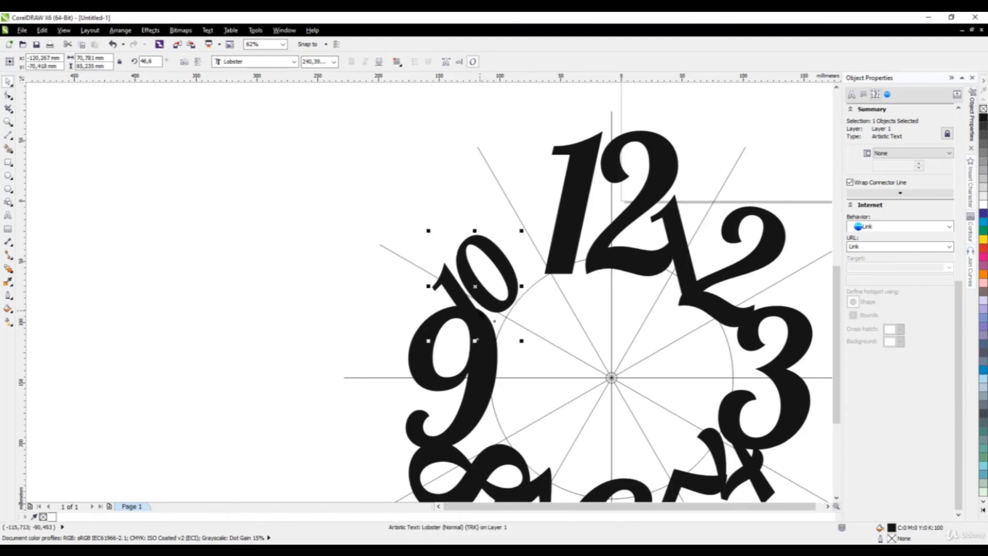
pyautogui.scroll(2, 483, 314)
pyautogui.moveTo(482, 313); pyautogui.dragTo(501, 295)
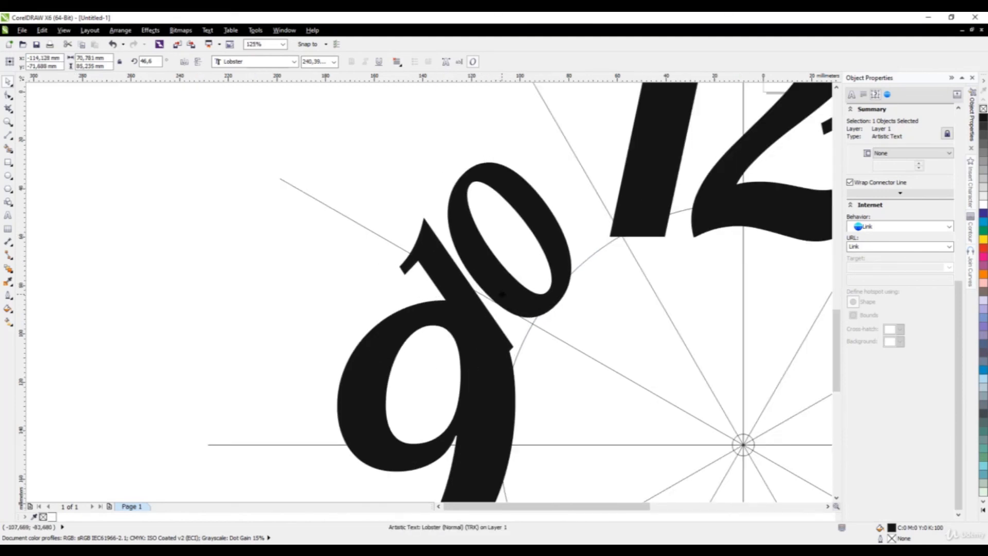
pyautogui.scroll(-4, 502, 294)
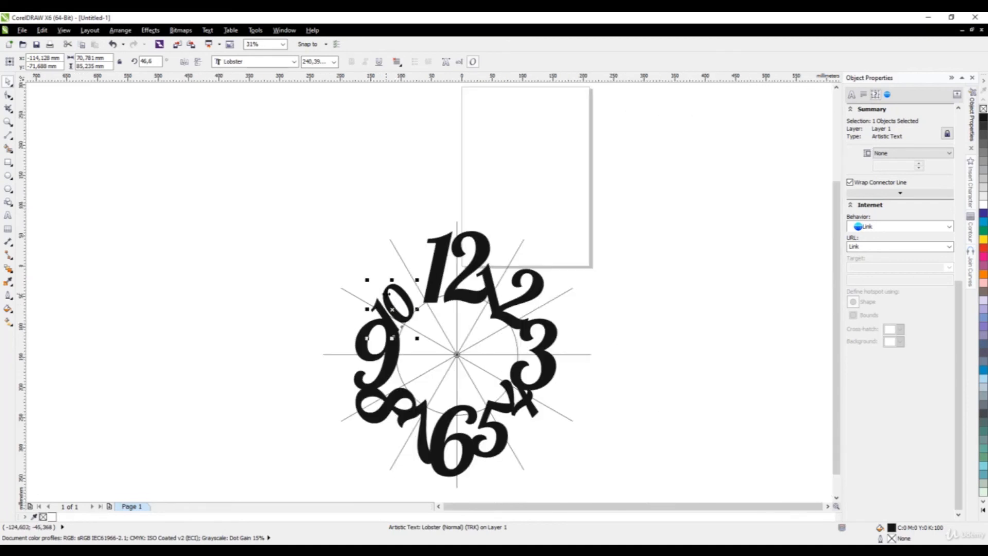
# - Copy the rotated 10 to the empty area above it and change the copy's text to 11
pyautogui.moveTo(386, 294); pyautogui.dragTo(353, 236)
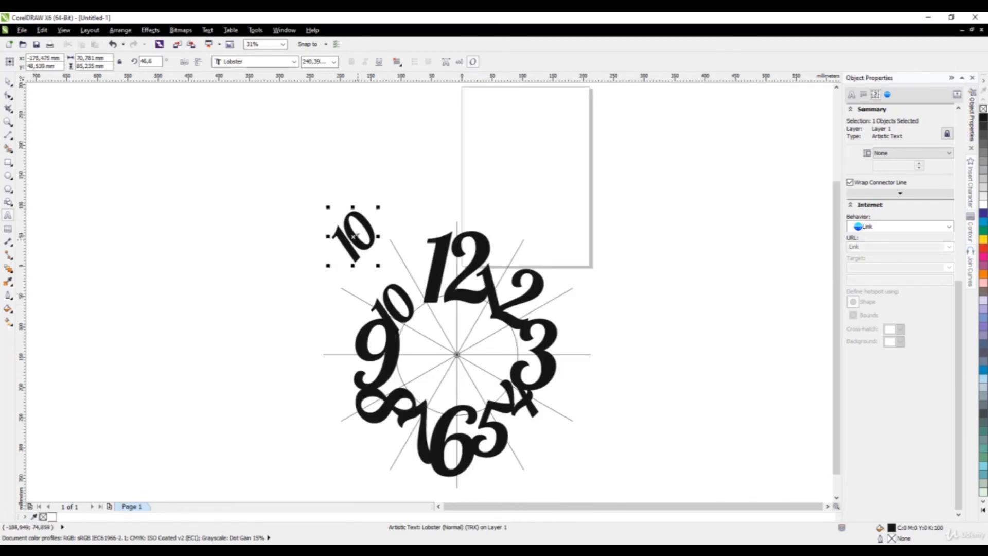
pyautogui.doubleClick(353, 235)
pyautogui.write('11')
pyautogui.click(8, 81)
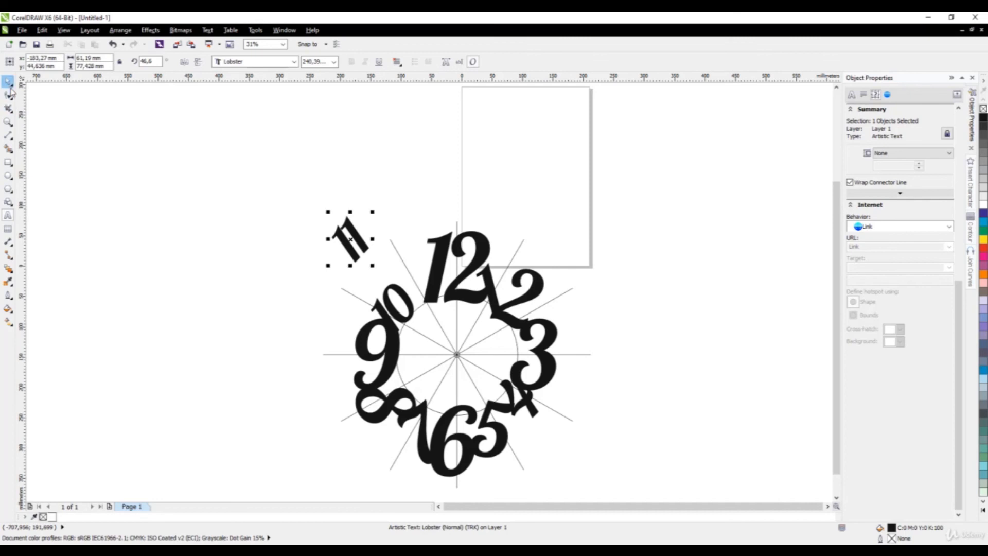
# - Rotate the 11 to about 348° and fit it between the 10 and the 12, overlapping both
pyautogui.scroll(2, 379, 262)
pyautogui.click(352, 250)
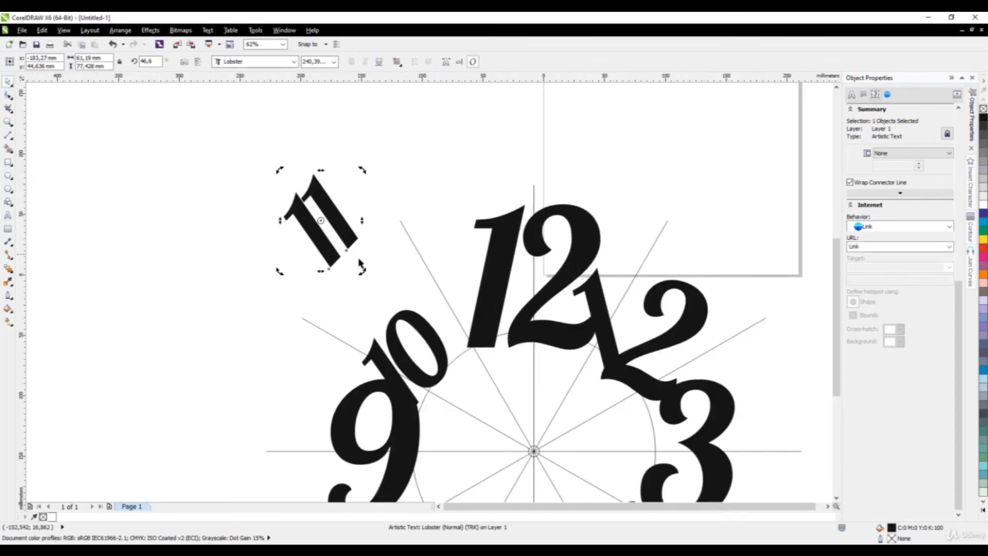
pyautogui.moveTo(361, 272); pyautogui.dragTo(322, 319)
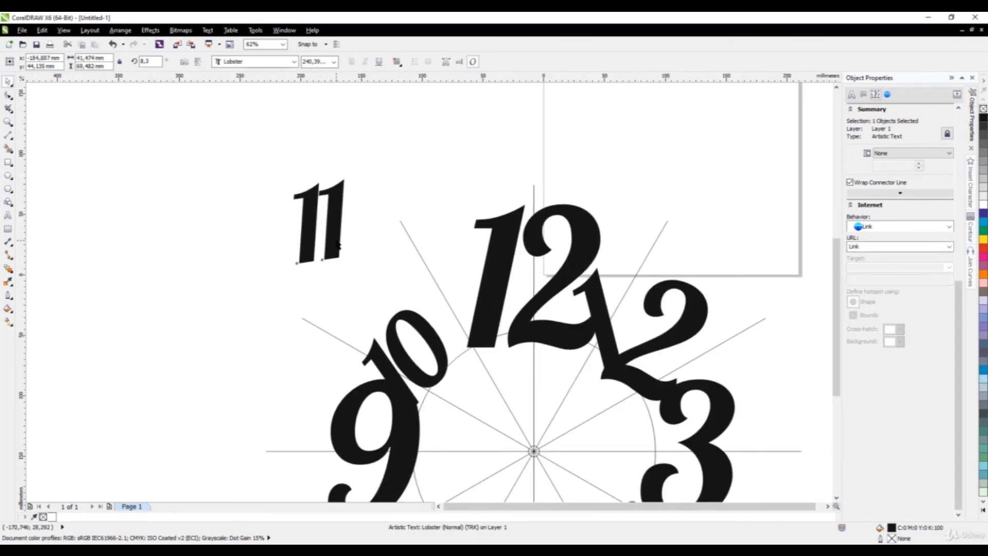
pyautogui.moveTo(343, 230); pyautogui.dragTo(465, 296)
pyautogui.moveTo(476, 251); pyautogui.dragTo(476, 294)
pyautogui.scroll(1, 462, 310)
pyautogui.click(466, 288)
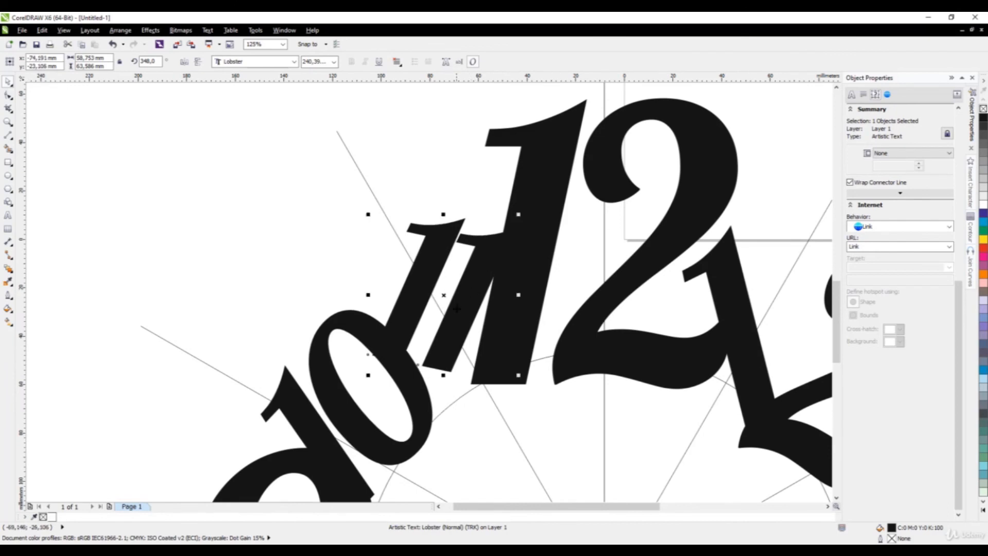
pyautogui.scroll(-5, 393, 265)
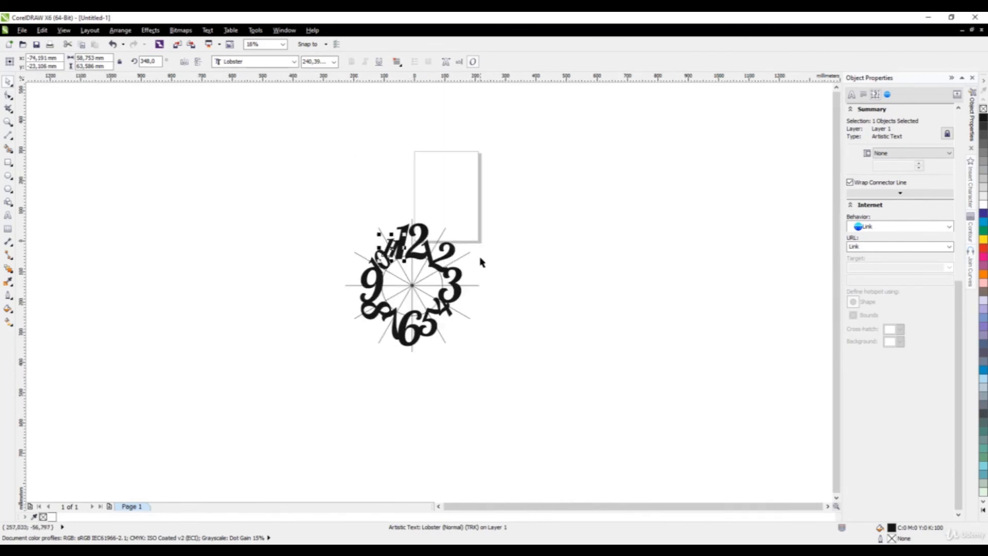
pyautogui.click(516, 249)
# - Move the group of hour guide lines off the clock to the empty area on its right
pyautogui.scroll(1, 427, 237)
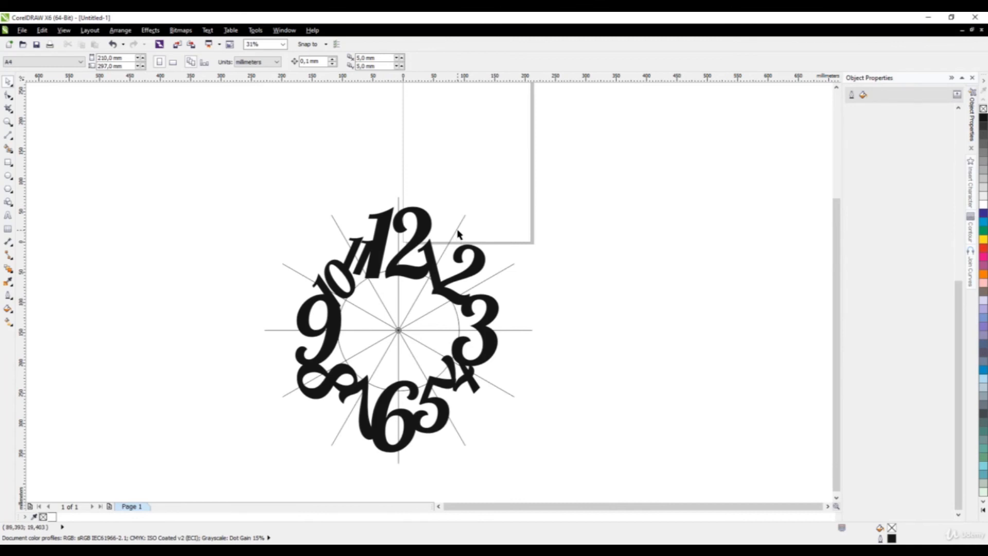
pyautogui.click(401, 324)
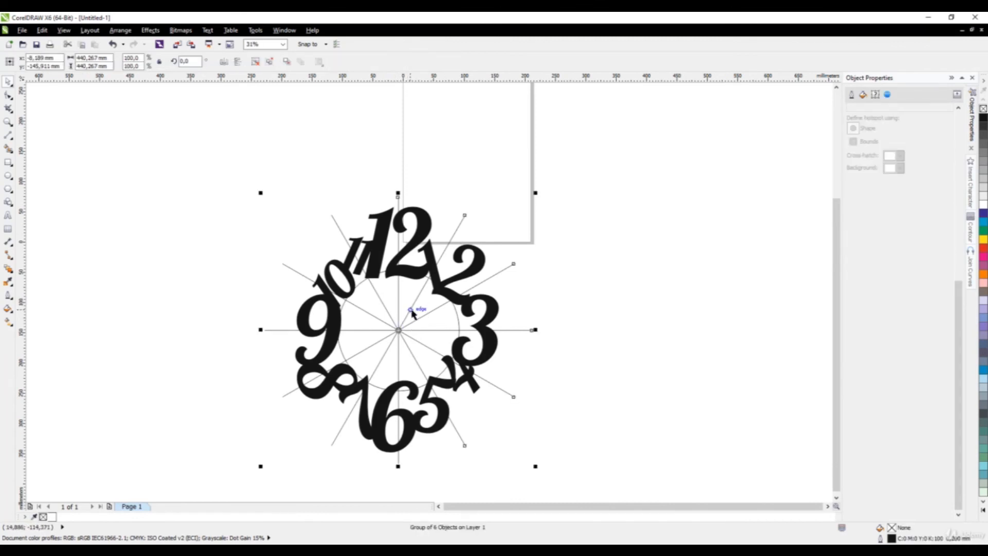
pyautogui.moveTo(411, 313); pyautogui.dragTo(734, 265)
pyautogui.click(548, 356)
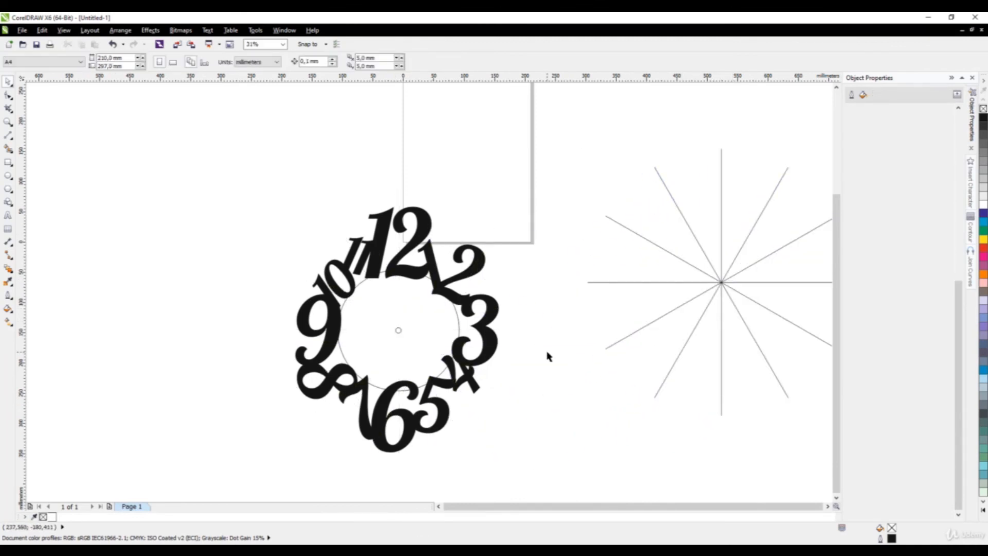
# - Weld the twelve numerals and the disc into one shape, leaving out the small centre hole circle
pyautogui.moveTo(189, 127); pyautogui.dragTo(535, 478)
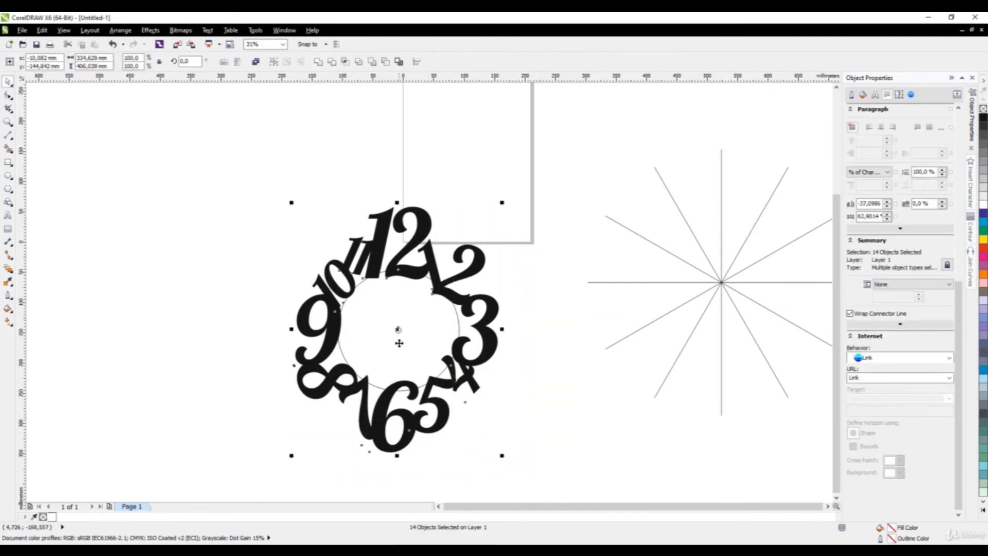
pyautogui.scroll(2, 398, 342)
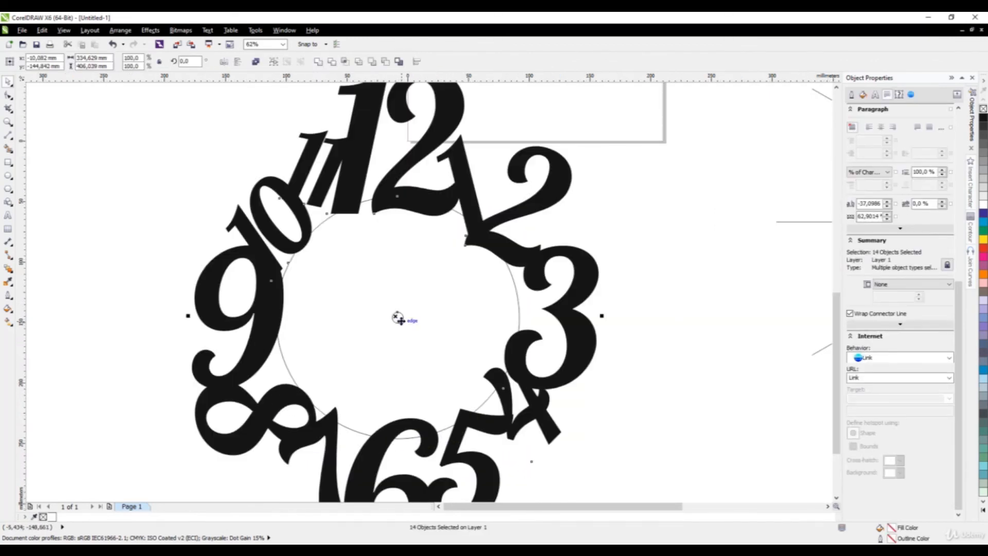
pyautogui.scroll(-4, 403, 321)
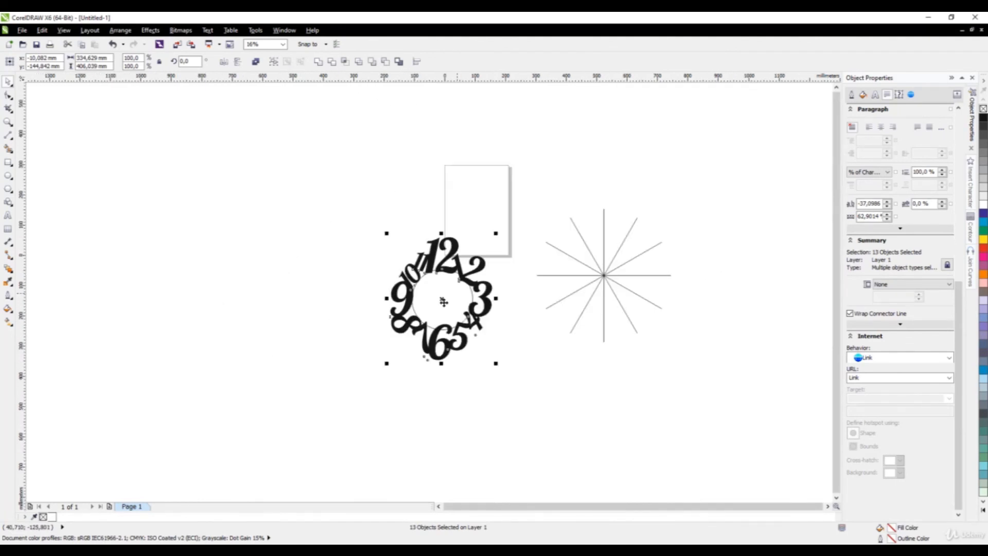
pyautogui.click(317, 62)
pyautogui.click(491, 359)
pyautogui.scroll(2, 447, 314)
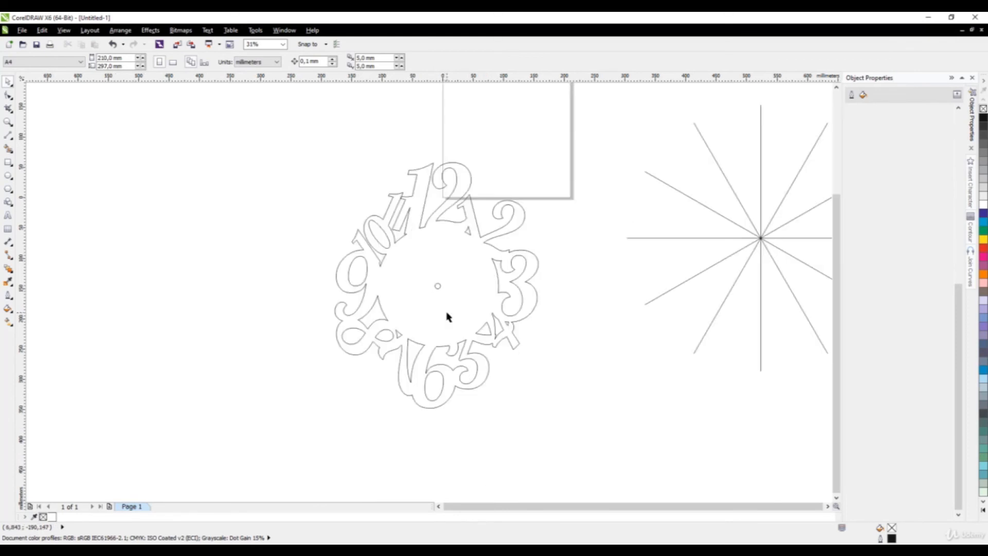
pyautogui.scroll(-2, 306, 322)
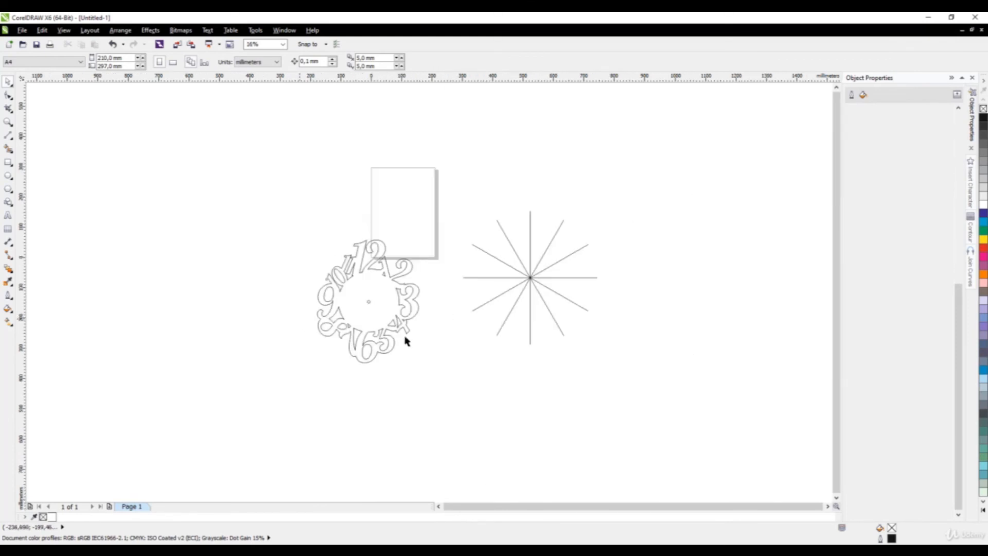
# - Delete the group of hour guide lines beside the clock
pyautogui.click(534, 280)
pyautogui.press('Delete')
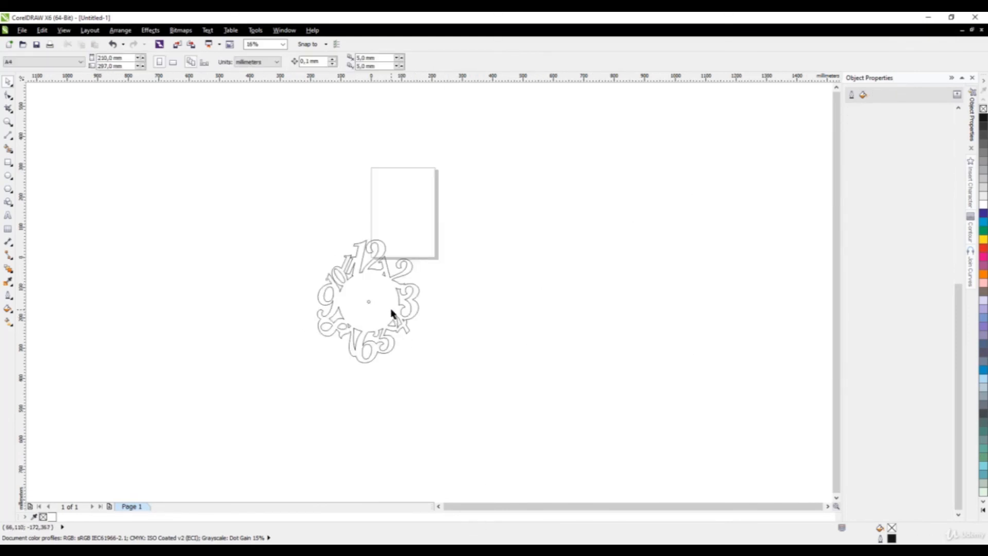
pyautogui.scroll(2, 391, 313)
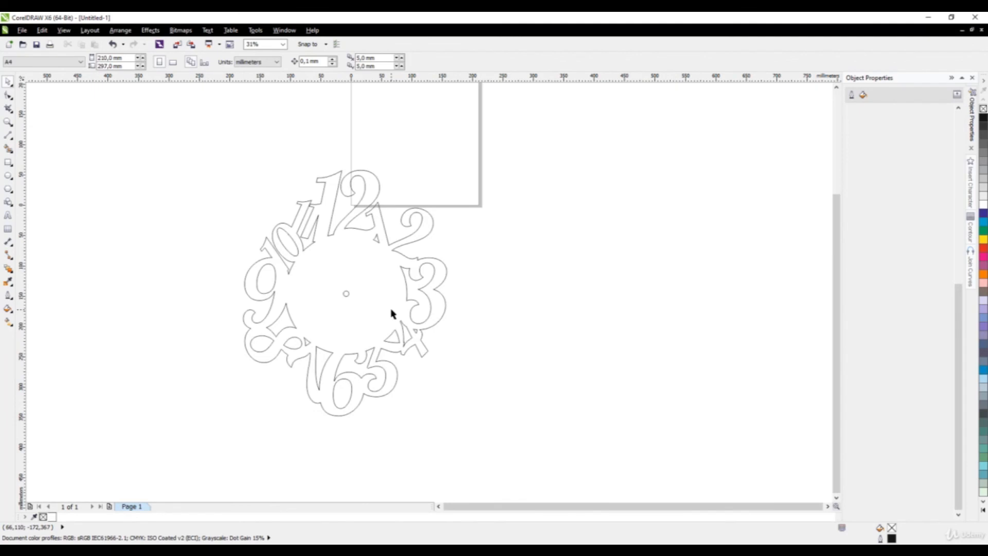